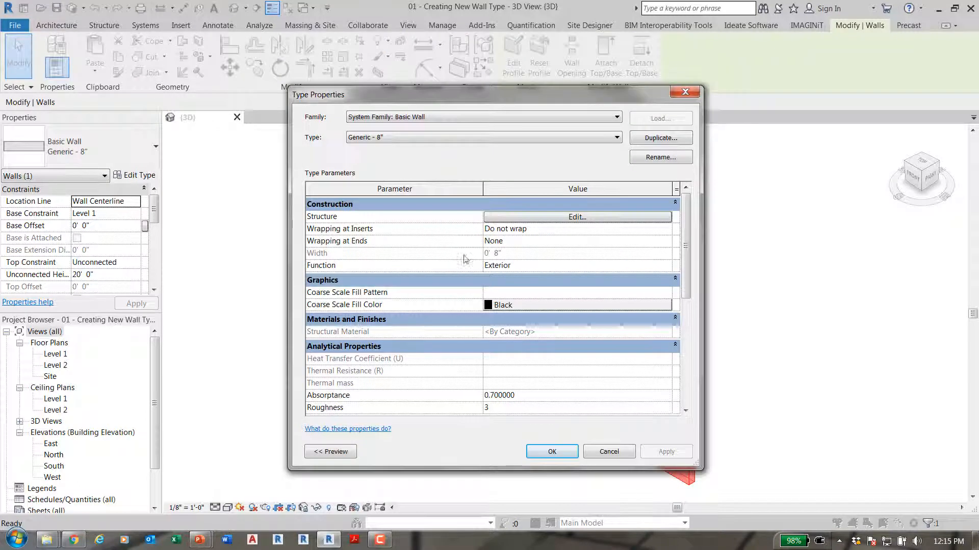
Check the Function options available for the Generic - 8" wall type, then cancel its type properties
{"action": "left_click", "coordinate": [530, 267]}
{"action": "left_click", "coordinate": [666, 265]}
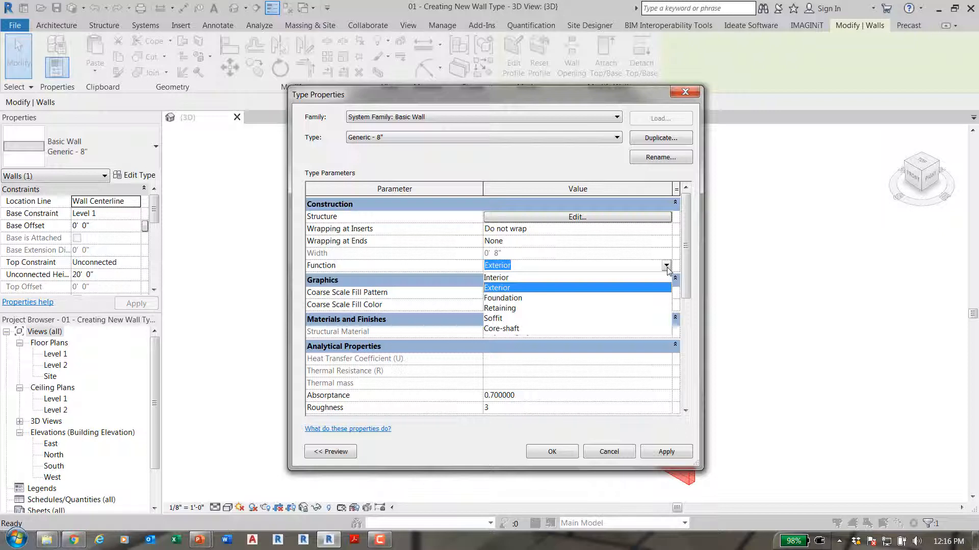
{"action": "left_click", "coordinate": [513, 289]}
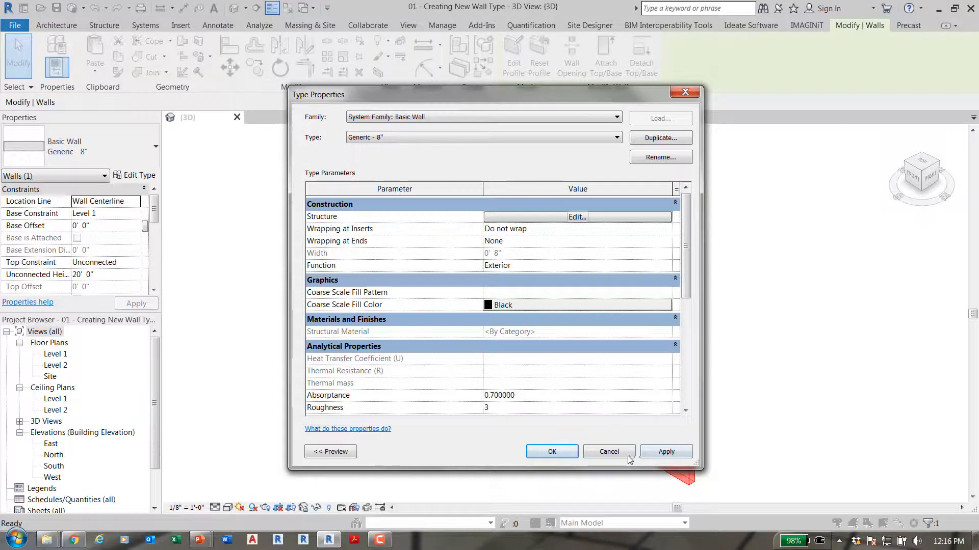
{"action": "left_click", "coordinate": [609, 452]}
{"action": "left_click", "coordinate": [56, 25]}
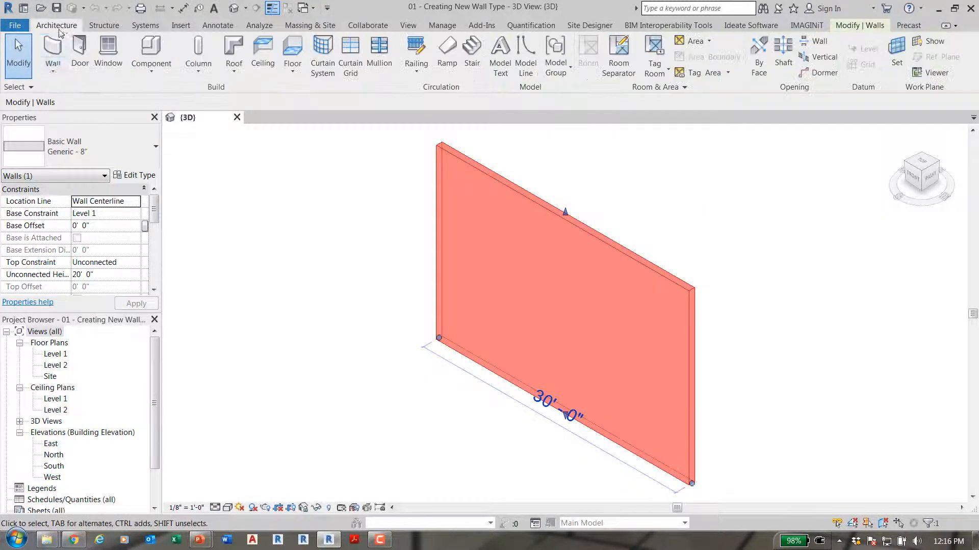
{"action": "left_click", "coordinate": [53, 70]}
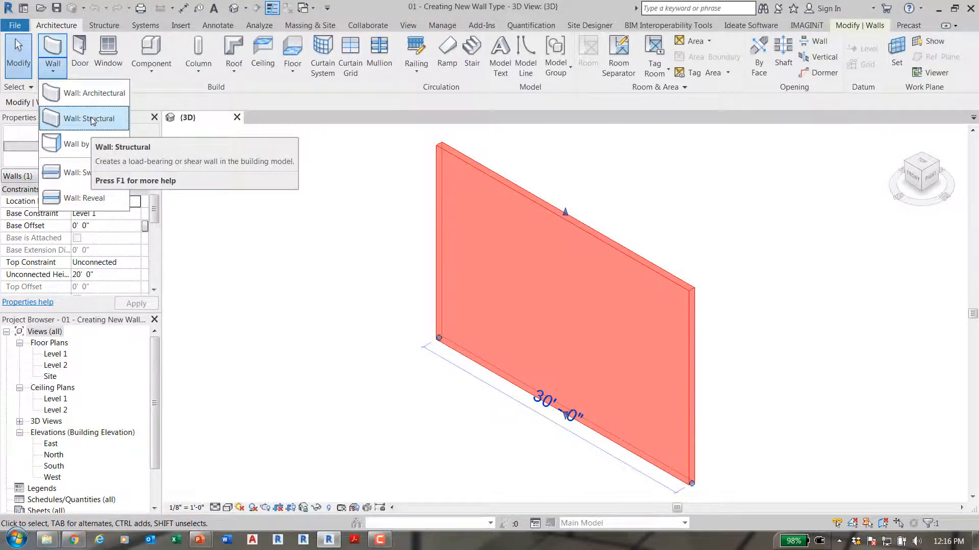
{"action": "left_click", "coordinate": [326, 186]}
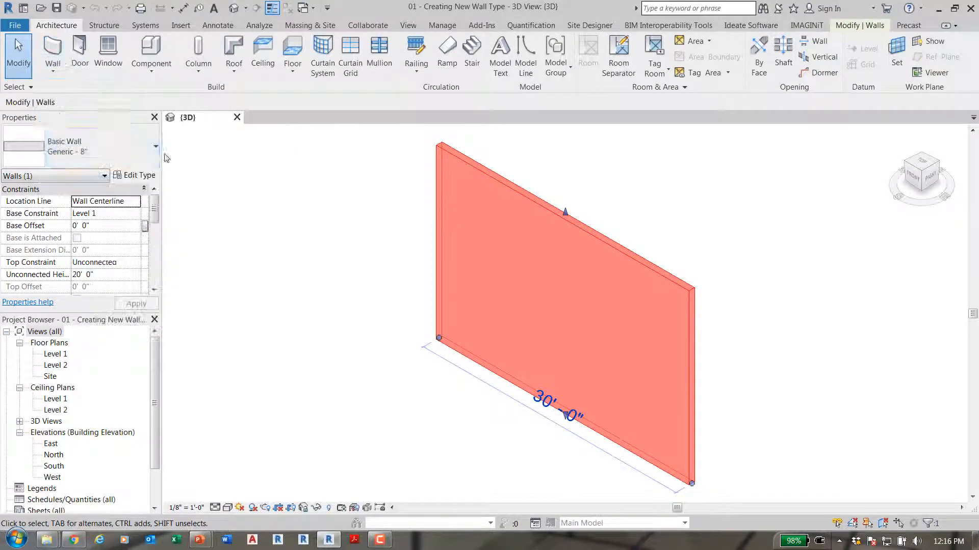
Duplicate the selected wall's Generic - 8" type under the name "Stud and BVrick"
{"action": "left_click", "coordinate": [135, 175]}
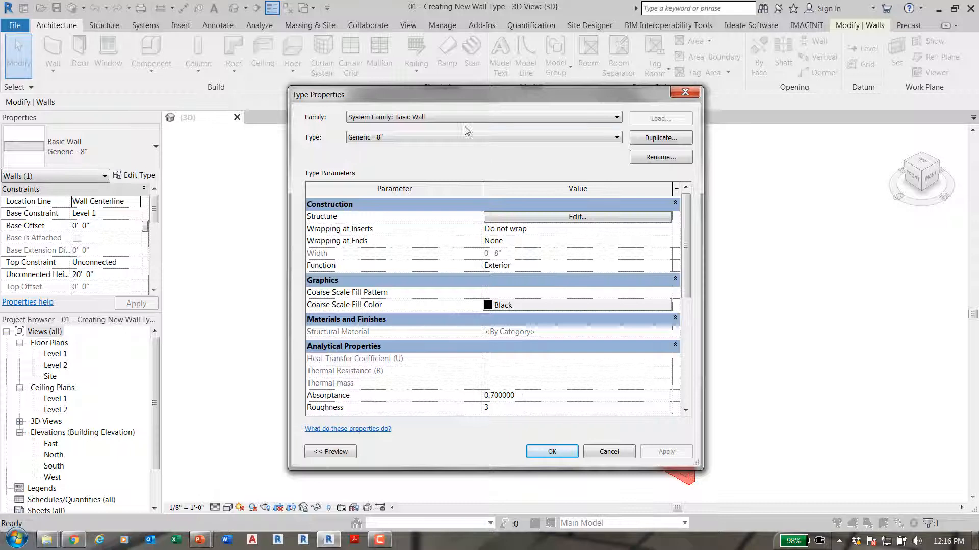
{"action": "left_click", "coordinate": [652, 139]}
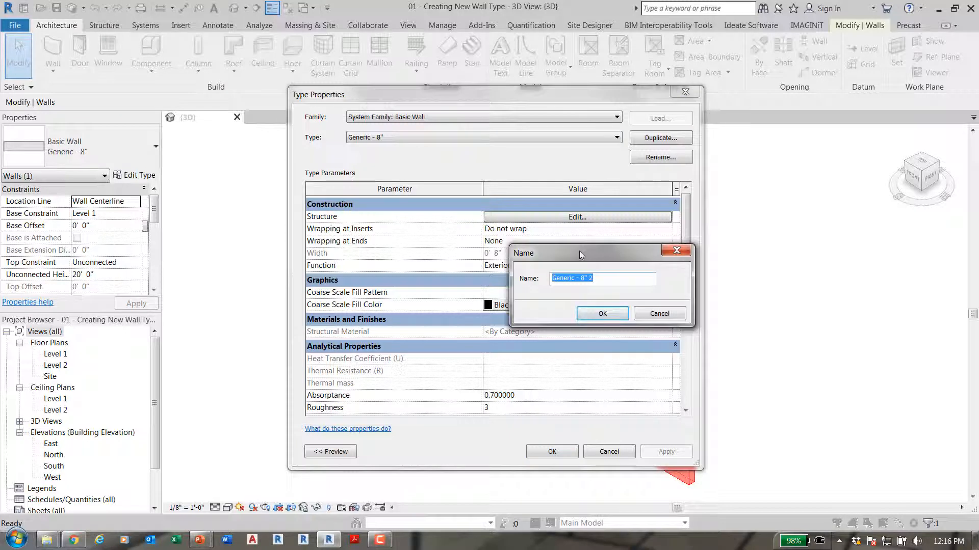
{"action": "type", "text": "Stud and BVrick"}
{"action": "left_click", "coordinate": [596, 313]}
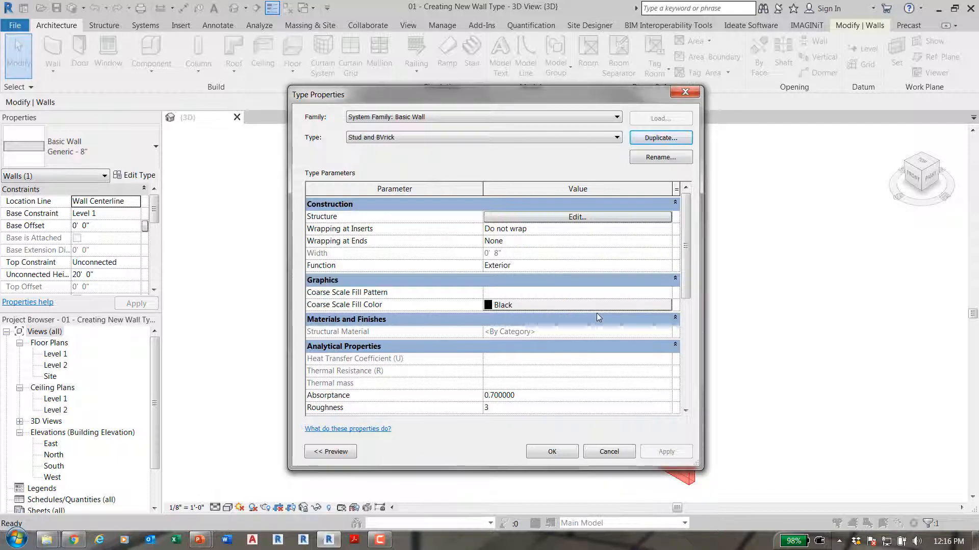
Open the new wall type's structure with the preview shown and set the Structure [1] layer's thickness to 6"
{"action": "left_click", "coordinate": [596, 223]}
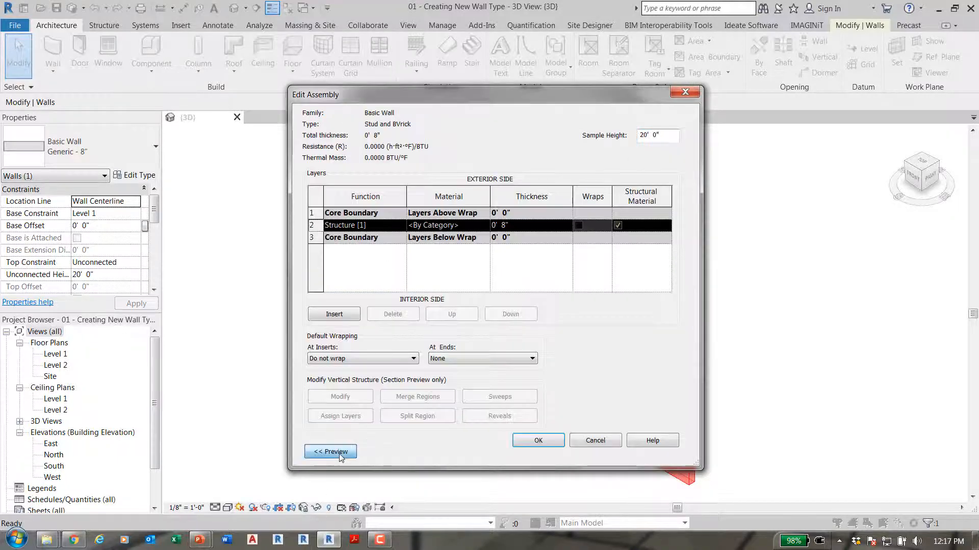
{"action": "left_click", "coordinate": [333, 458]}
{"action": "left_click_drag", "start_coordinate": [376, 99], "coordinate": [399, 98]}
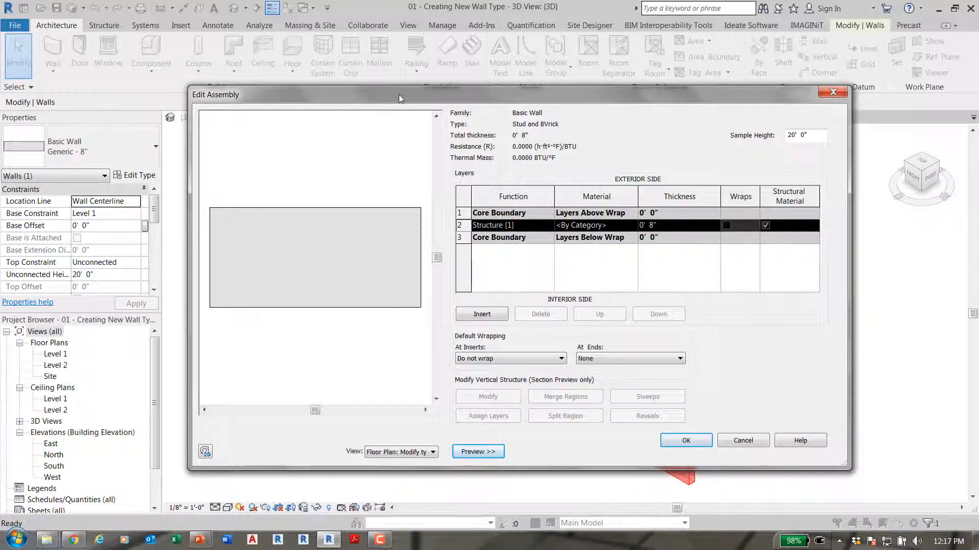
{"action": "left_click", "coordinate": [672, 226]}
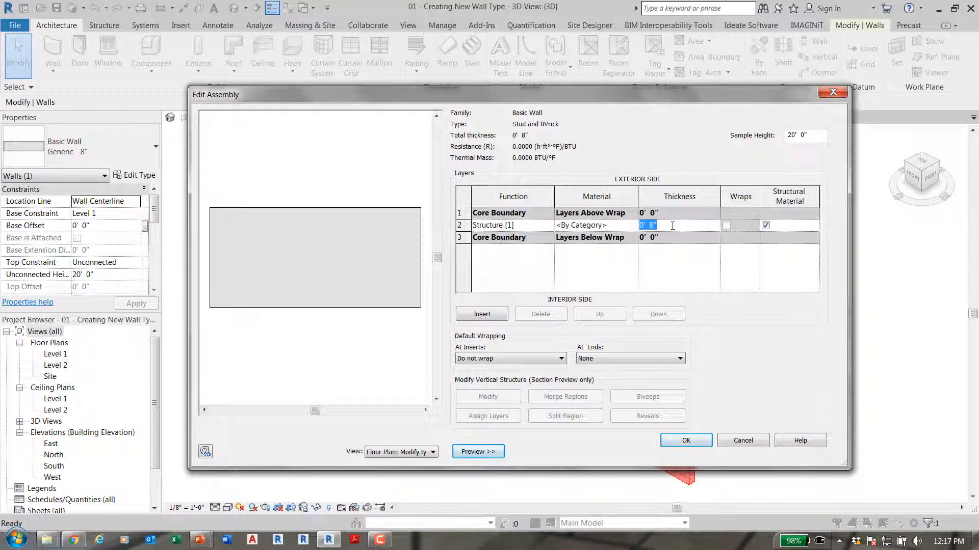
{"action": "type", "text": ".5"}
Find the Metal Stud Layer material by searching "stu" and assign it to the Structure [1] layer
{"action": "left_click", "coordinate": [634, 227]}
{"action": "left_click", "coordinate": [634, 225]}
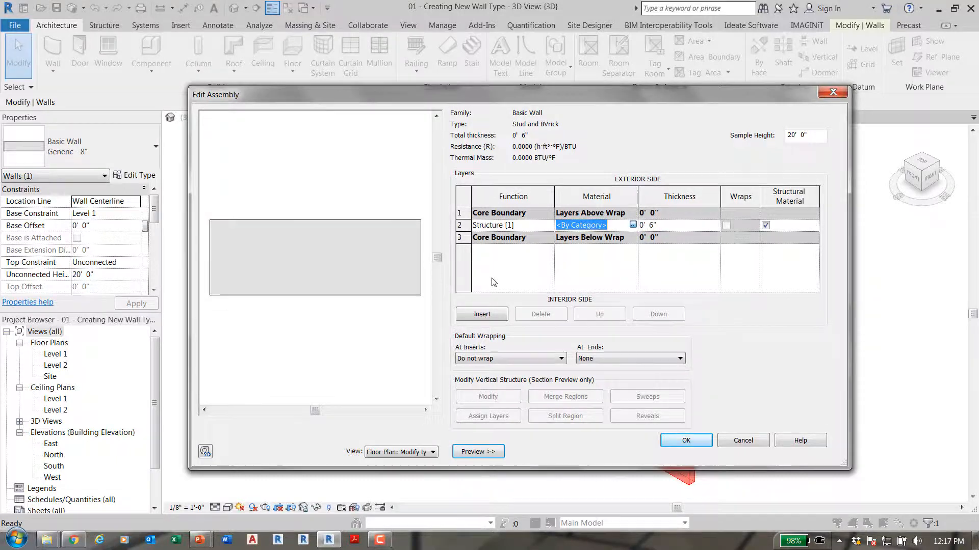
{"action": "type", "text": "s"}
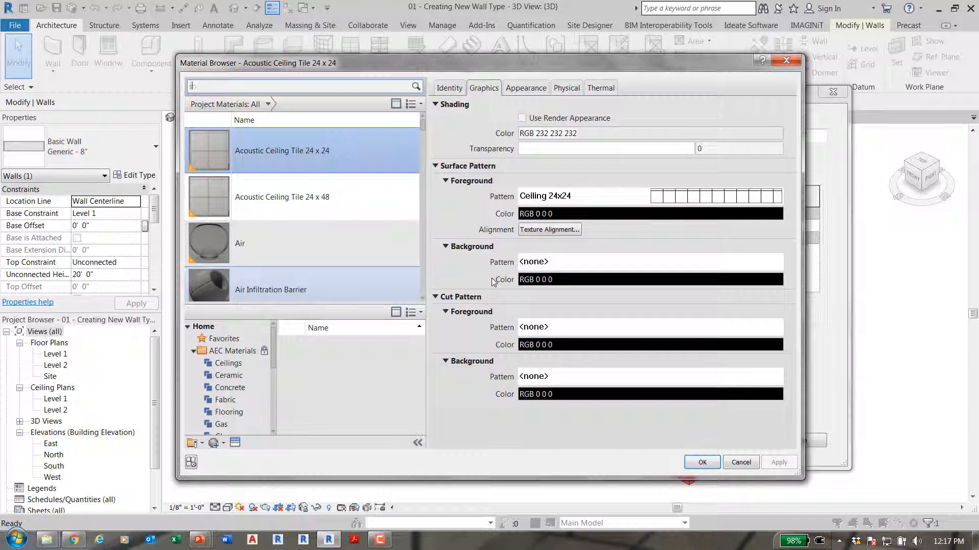
{"action": "type", "text": "tu"}
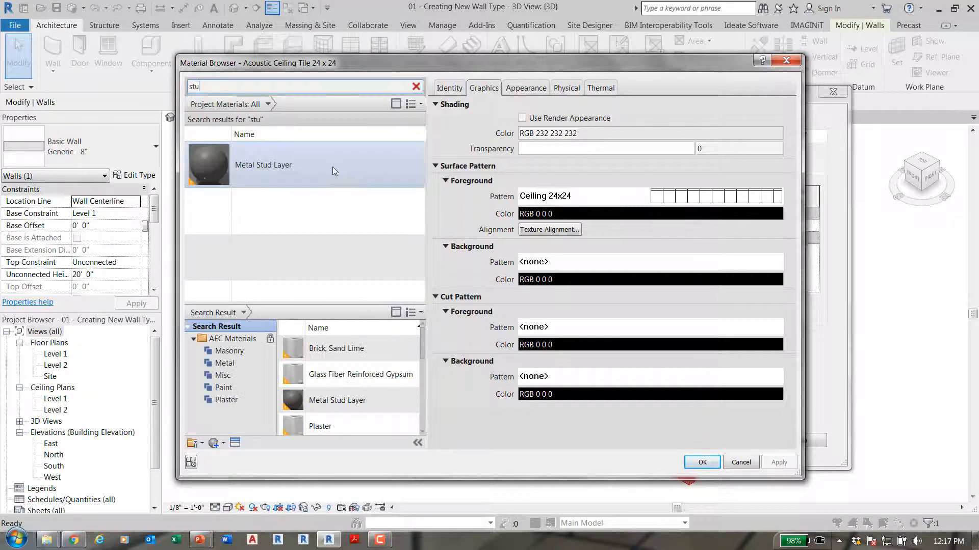
{"action": "double_click", "coordinate": [332, 167]}
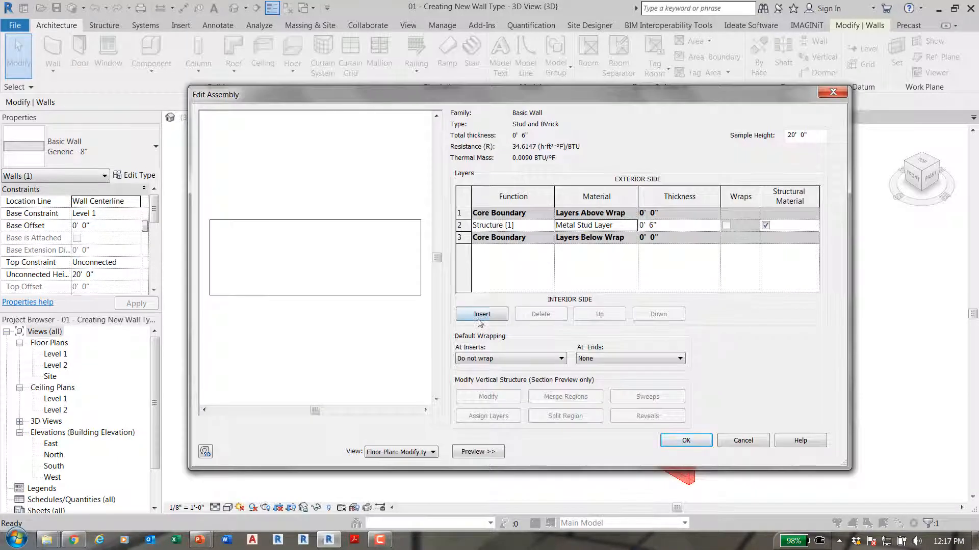
Insert a new layer outside the exterior core boundary and set its function to Substrate [2]
{"action": "left_click", "coordinate": [479, 314]}
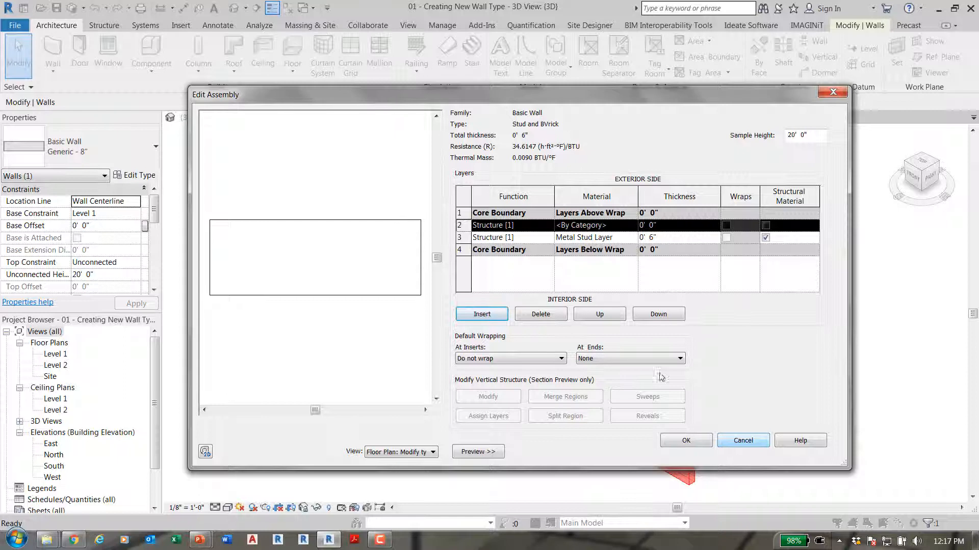
{"action": "left_click", "coordinate": [610, 314]}
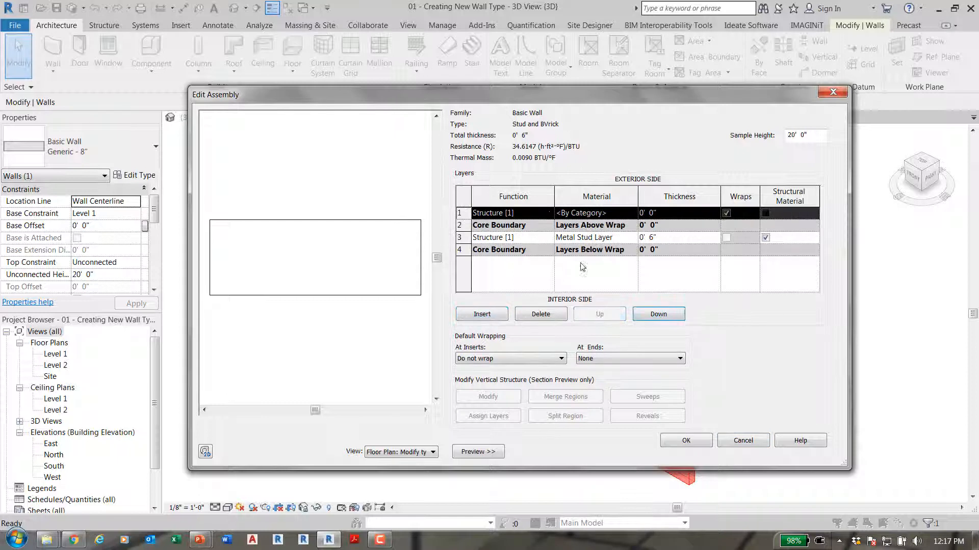
{"action": "left_click", "coordinate": [549, 213]}
{"action": "left_click", "coordinate": [497, 238]}
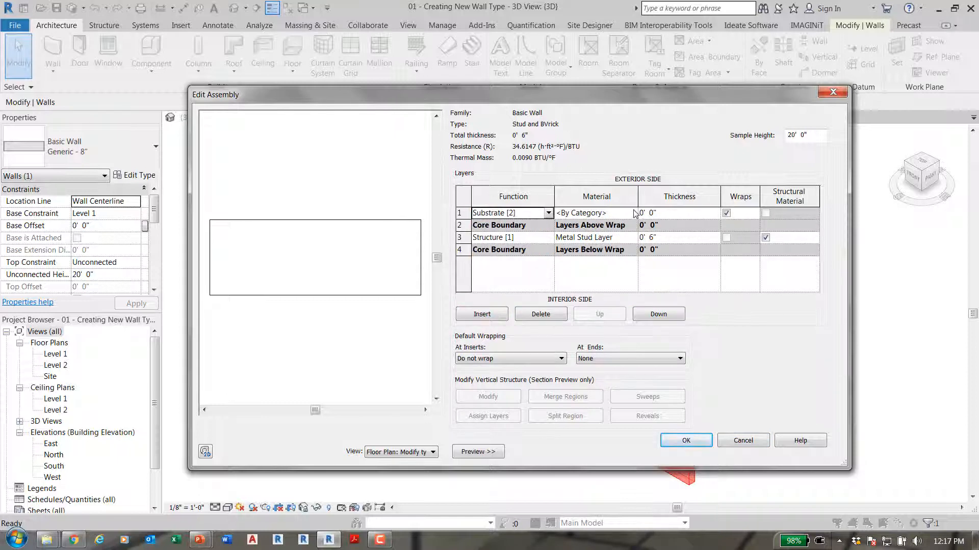
Assign the Plywood, Sheathing material to the substrate layer and set its thickness to 3/4"
{"action": "left_click", "coordinate": [632, 213]}
{"action": "left_click", "coordinate": [632, 213]}
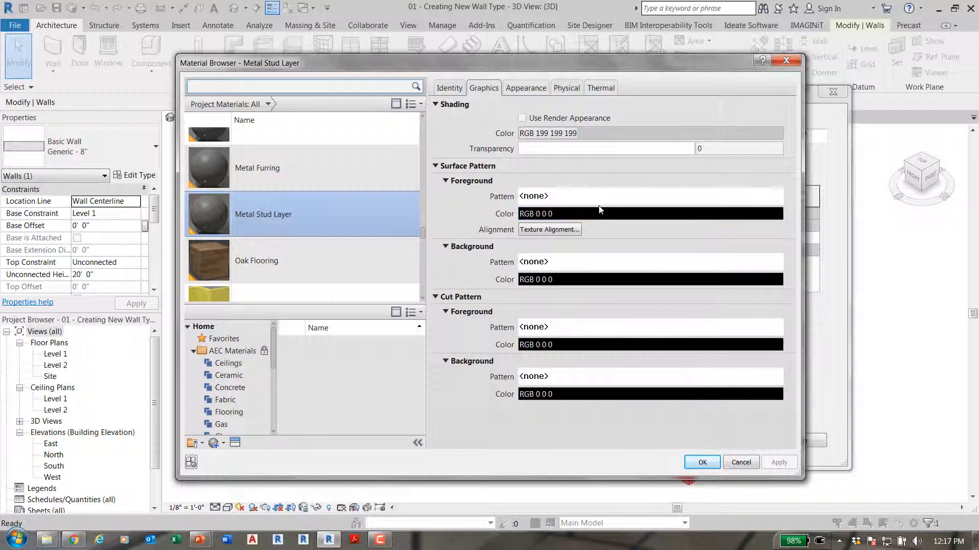
{"action": "type", "text": "ply"}
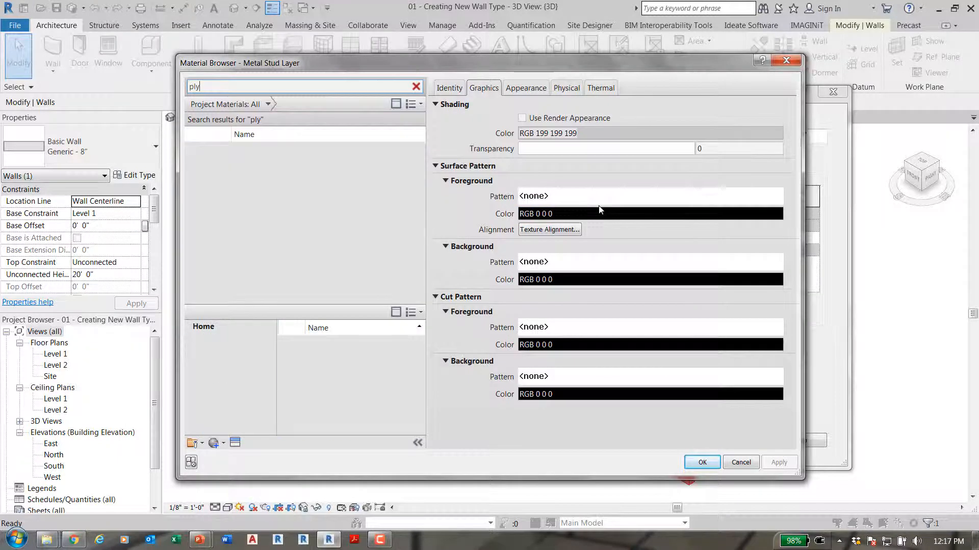
{"action": "left_click", "coordinate": [301, 162]}
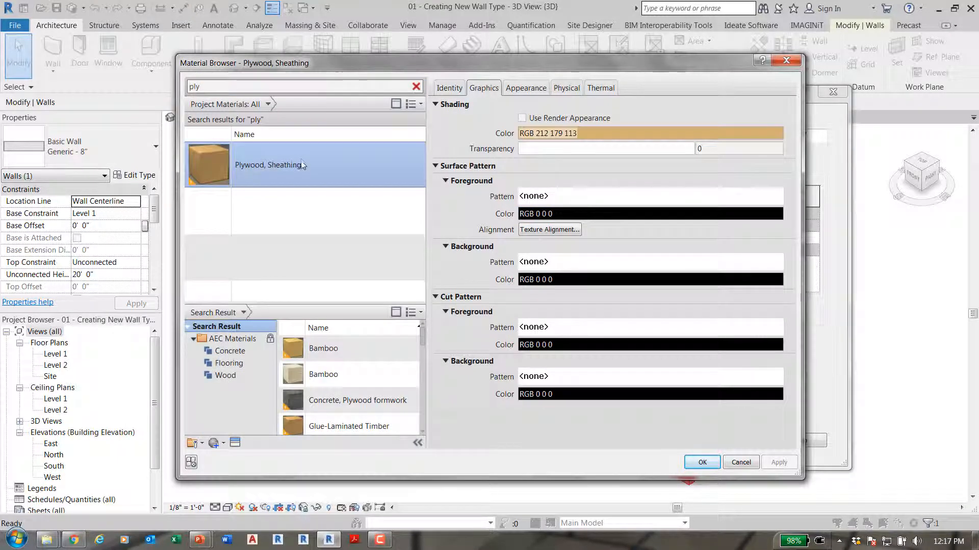
{"action": "left_click", "coordinate": [686, 462]}
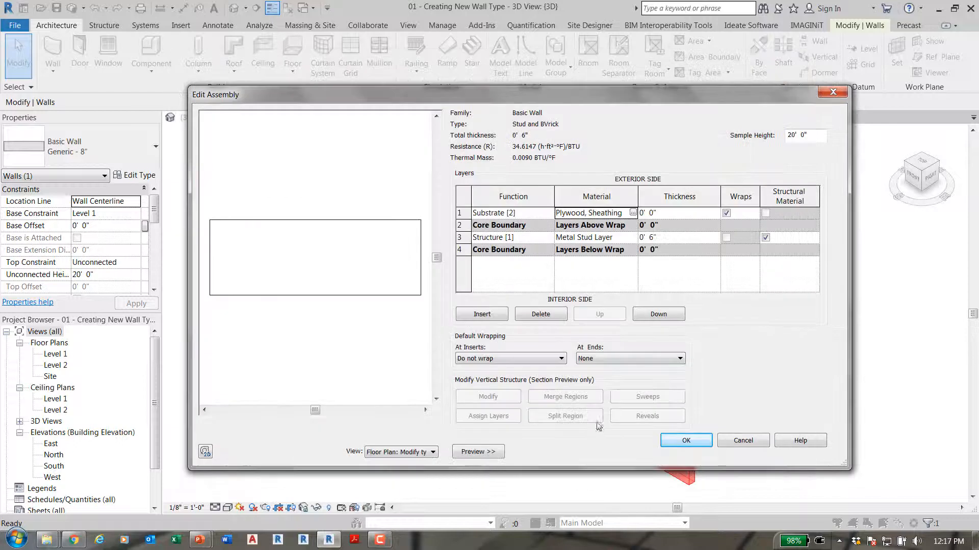
{"action": "left_click", "coordinate": [670, 210]}
{"action": "type", "text": ".75"}
Insert two layers on the exterior side of the plywood and set the outermost one's function to Membrane Layer
{"action": "left_click", "coordinate": [490, 315]}
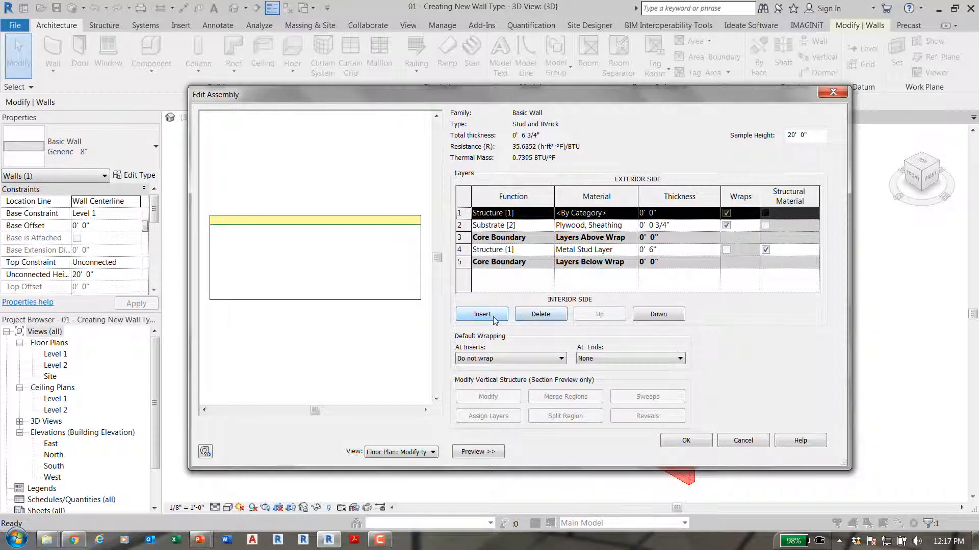
{"action": "left_click", "coordinate": [481, 314]}
{"action": "left_click", "coordinate": [530, 212]}
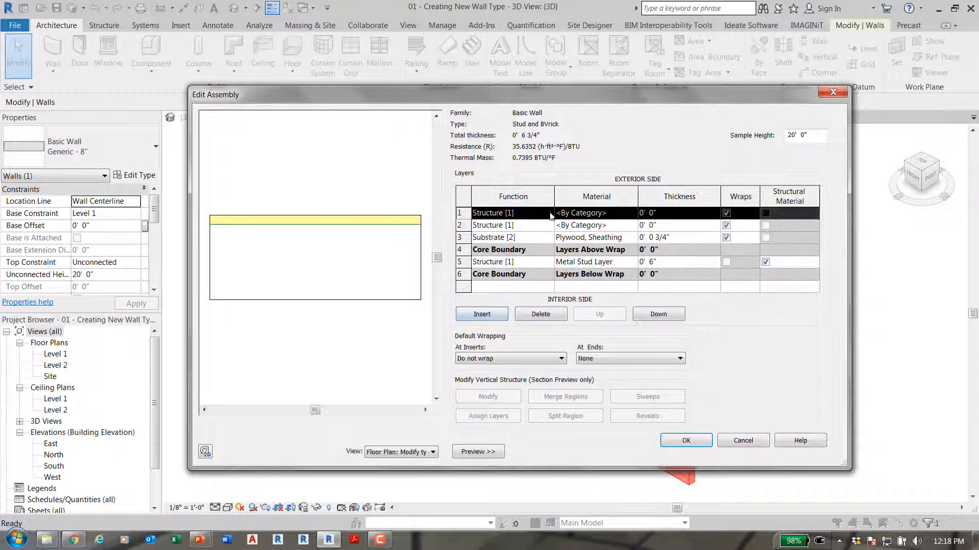
{"action": "left_click", "coordinate": [548, 213]}
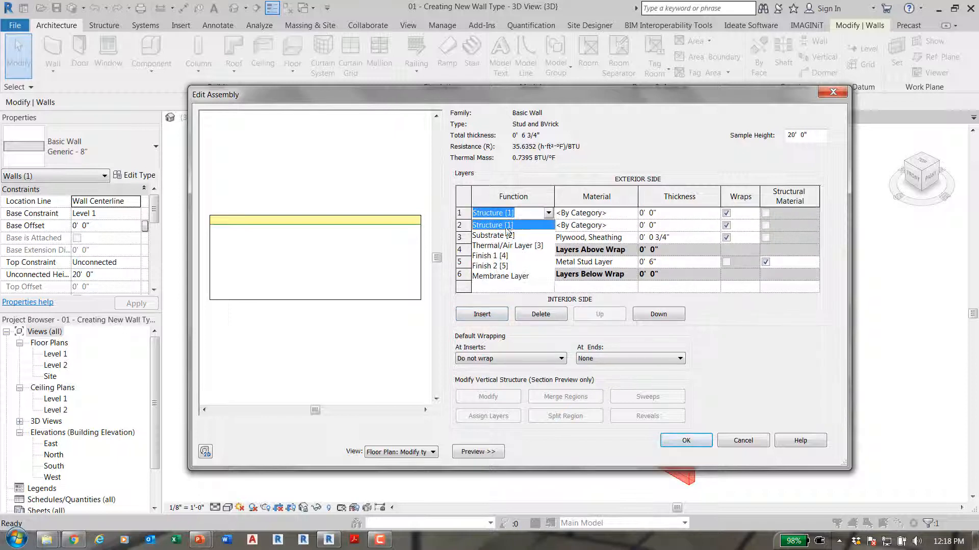
{"action": "left_click", "coordinate": [490, 276]}
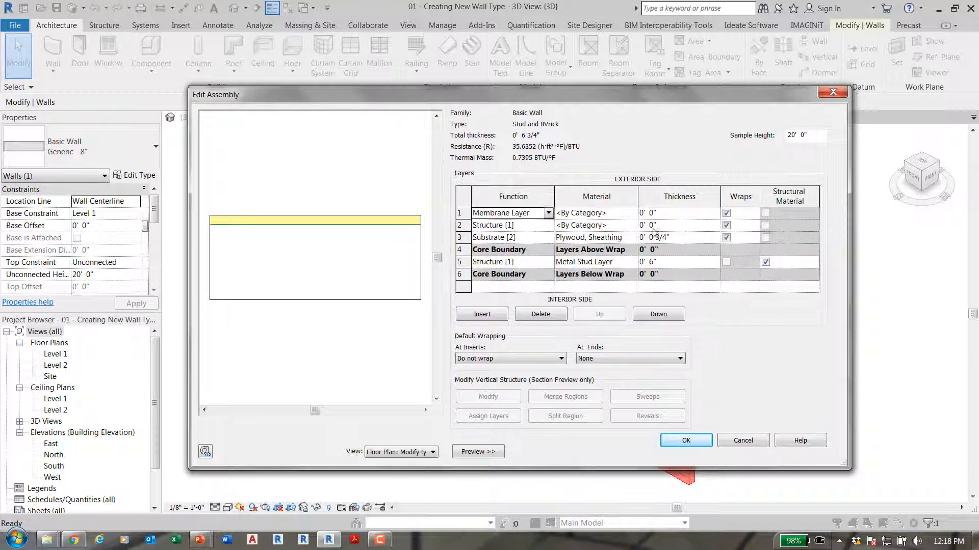
Find the Vapor Retarder material by searching "va" and assign it to the membrane layer
{"action": "left_click", "coordinate": [630, 215]}
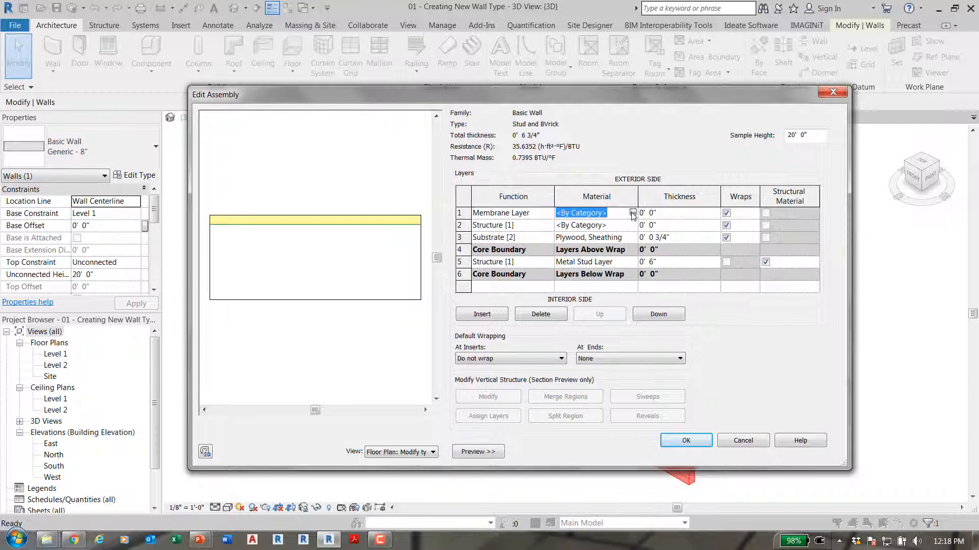
{"action": "left_click", "coordinate": [632, 213]}
{"action": "type", "text": "v"}
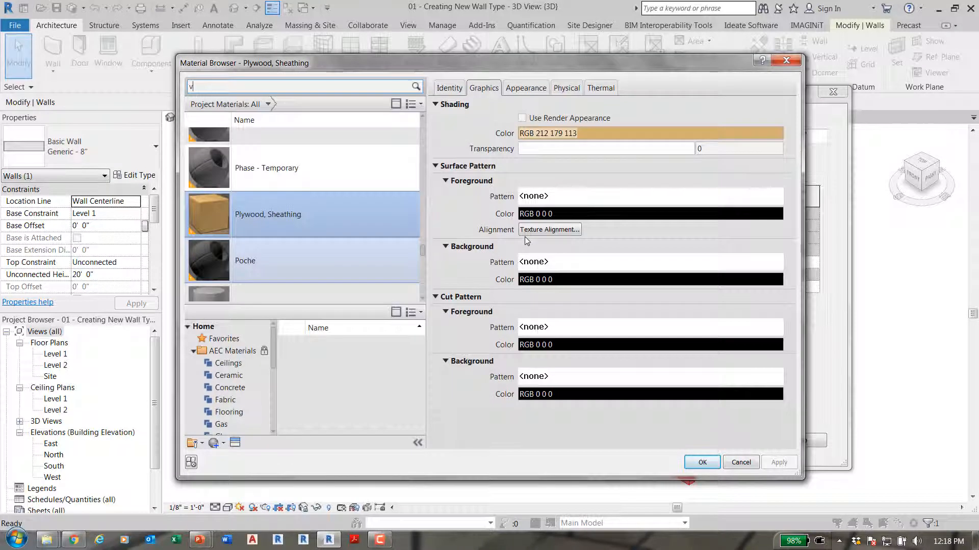
{"action": "type", "text": "a"}
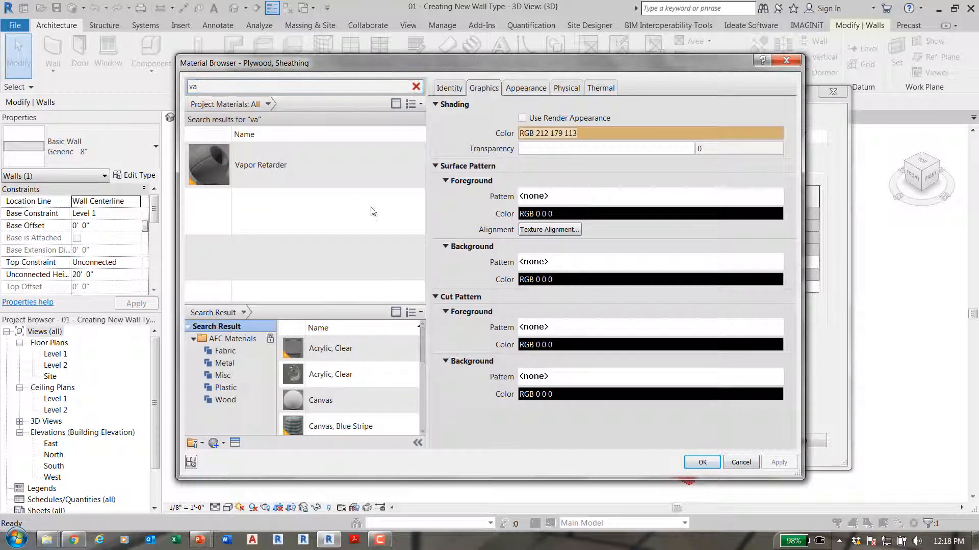
{"action": "double_click", "coordinate": [302, 178]}
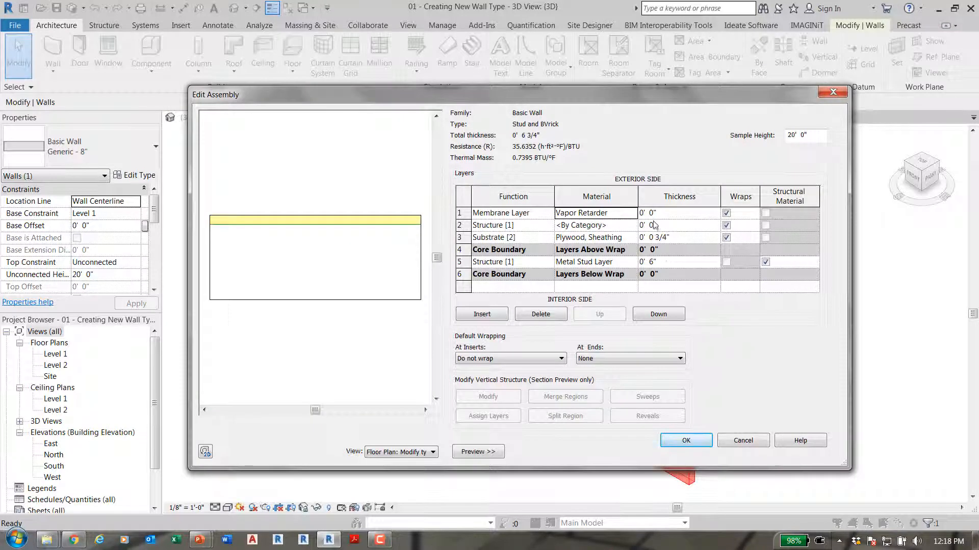
Insert an outermost layer with the function Thermal/Air Layer [3] and assign it the Rigid insulation material
{"action": "left_click", "coordinate": [504, 312]}
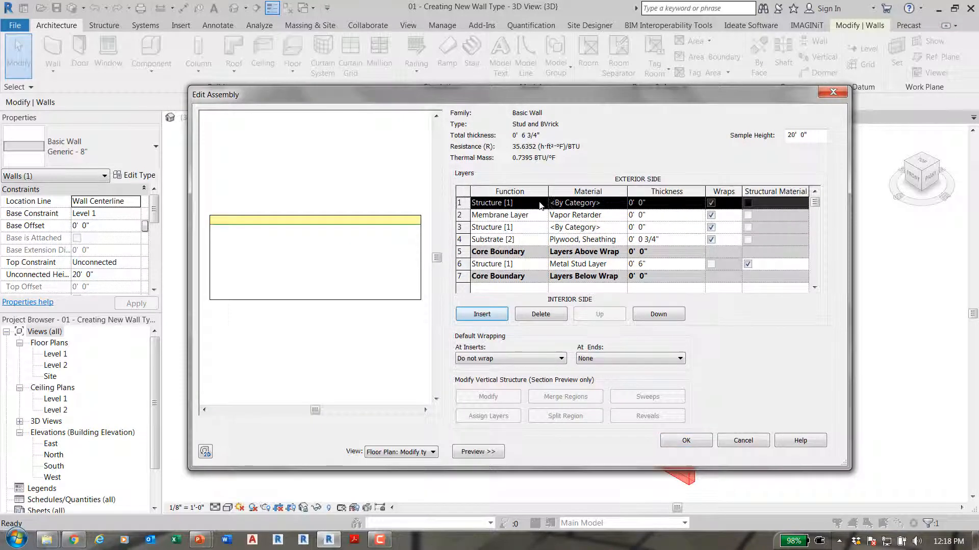
{"action": "left_click", "coordinate": [541, 203]}
{"action": "left_click", "coordinate": [506, 235]}
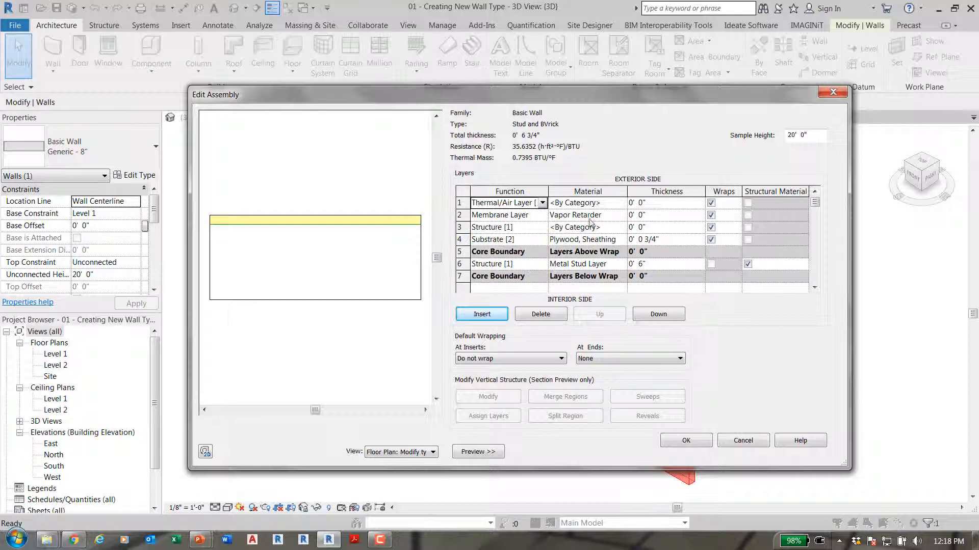
{"action": "left_click", "coordinate": [610, 206]}
{"action": "left_click", "coordinate": [623, 203]}
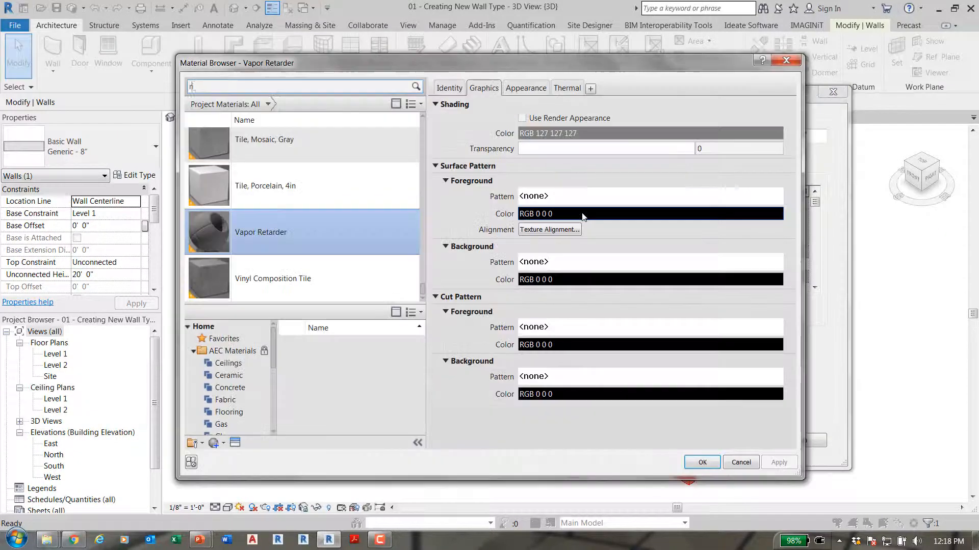
{"action": "type", "text": "rig"}
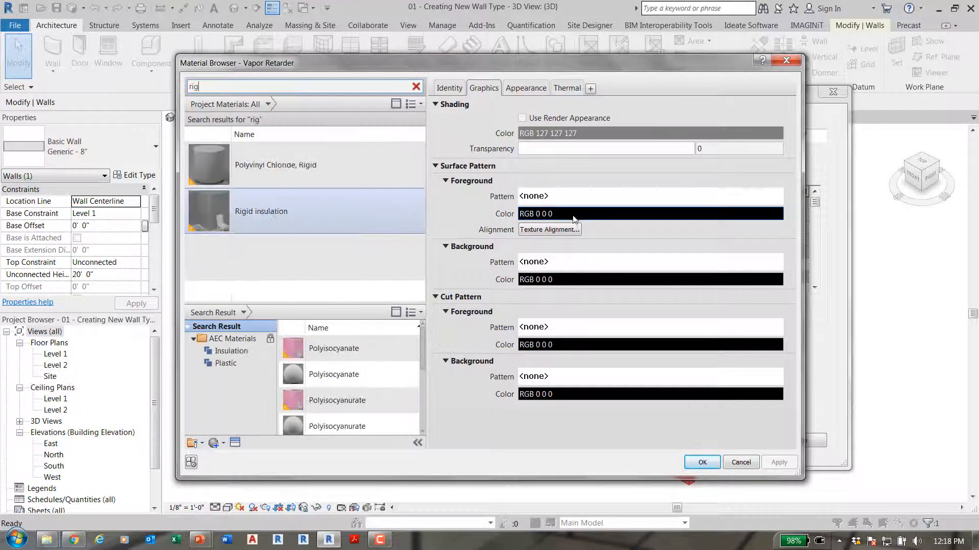
{"action": "double_click", "coordinate": [390, 213]}
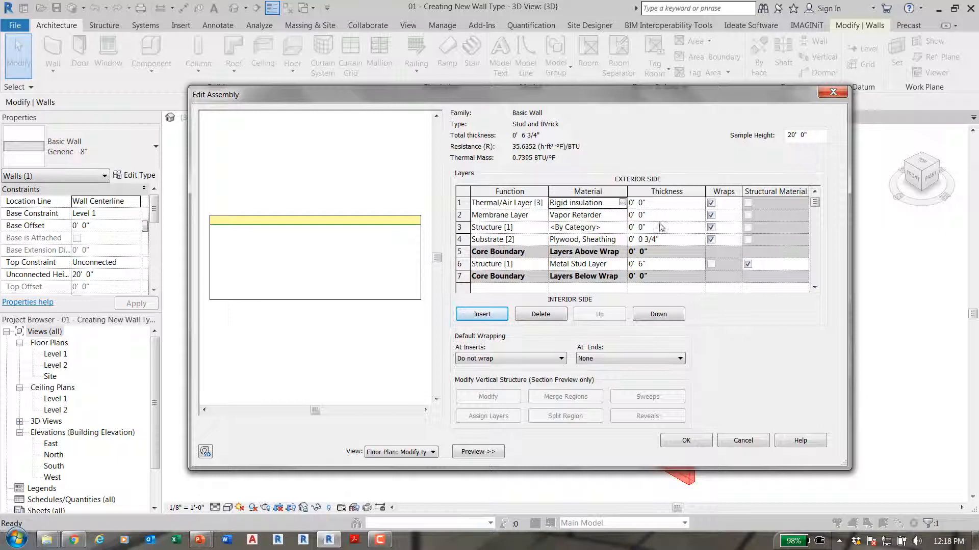
Set the rigid insulation layer's thickness to 1.5" and insert two more layers on its exterior side
{"action": "left_click", "coordinate": [661, 203]}
{"action": "type", "text": "1.5"}
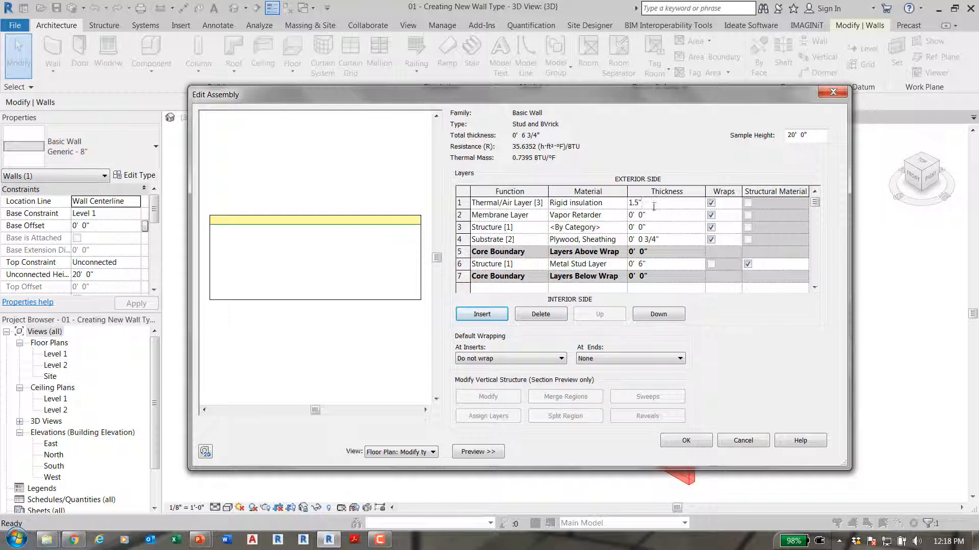
{"action": "left_click", "coordinate": [482, 314]}
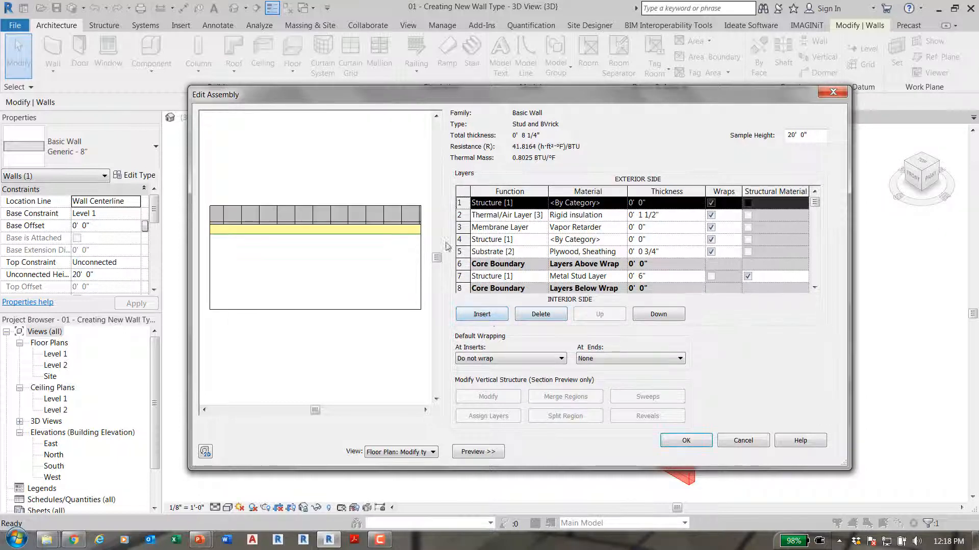
{"action": "left_click", "coordinate": [491, 316]}
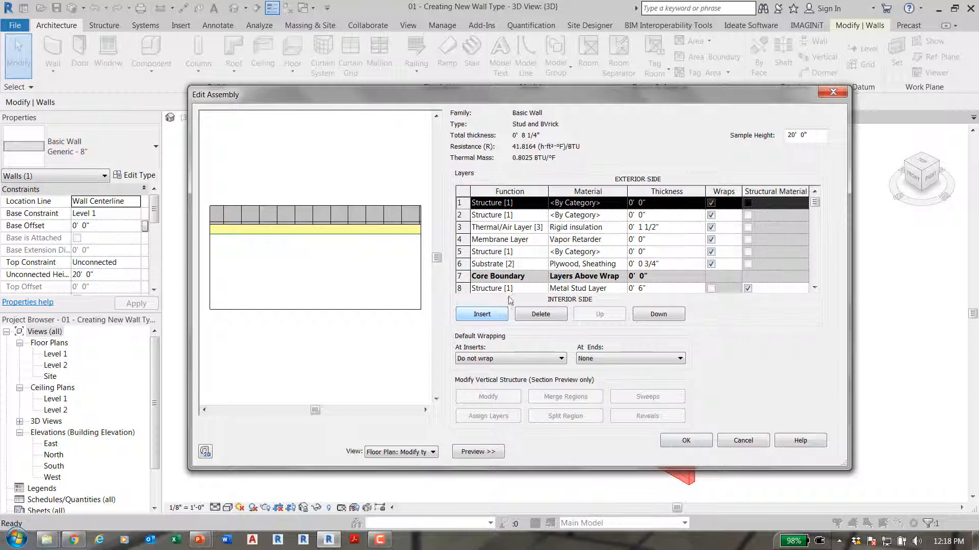
Define the layer directly outside the rigid insulation as Thermal/Air Layer [3] with Air material and a 2" thickness
{"action": "left_click", "coordinate": [541, 216]}
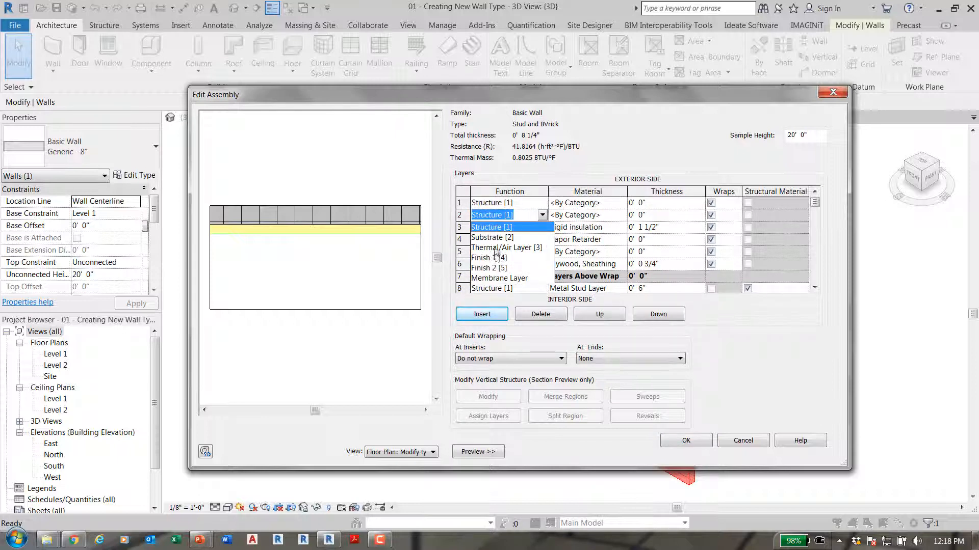
{"action": "left_click", "coordinate": [497, 249]}
{"action": "left_click", "coordinate": [586, 214]}
{"action": "left_click", "coordinate": [623, 215]}
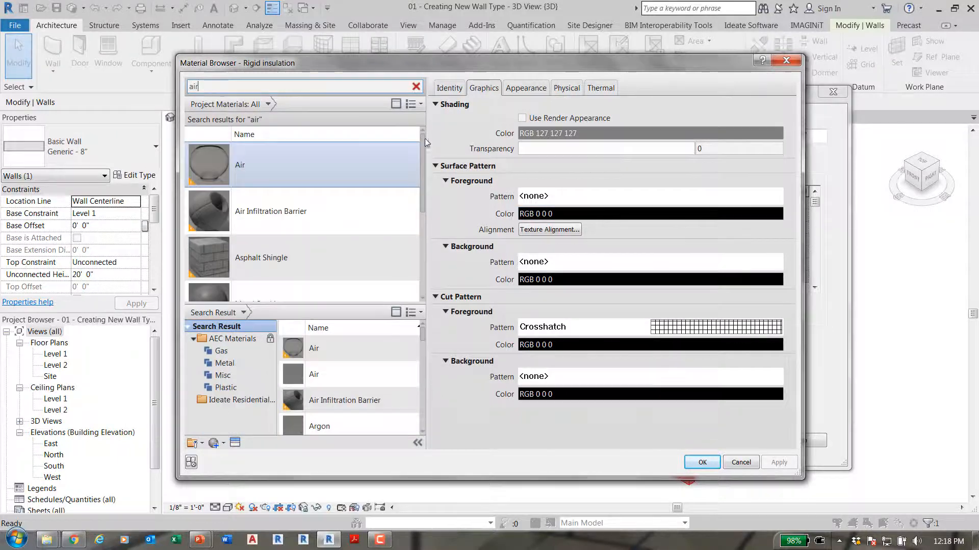
{"action": "double_click", "coordinate": [321, 171]}
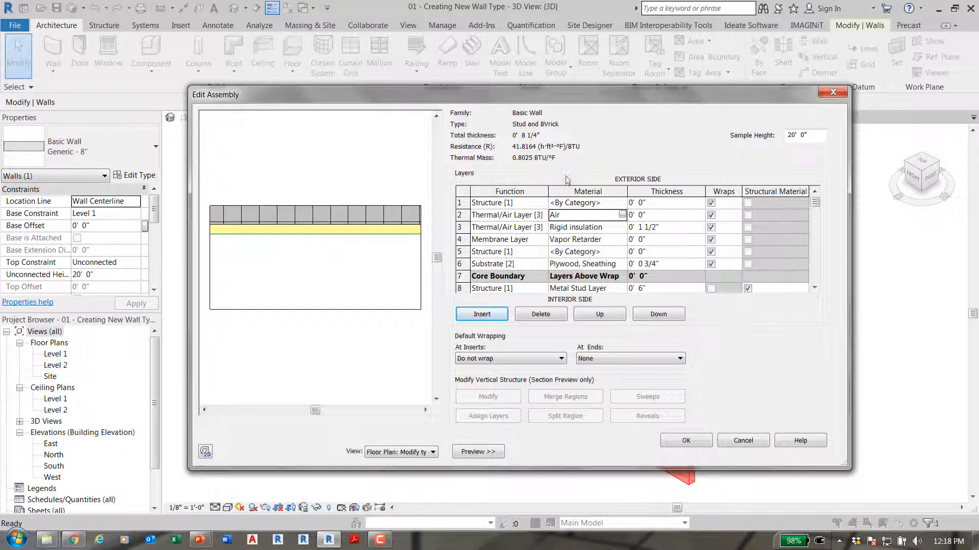
{"action": "left_click", "coordinate": [684, 215]}
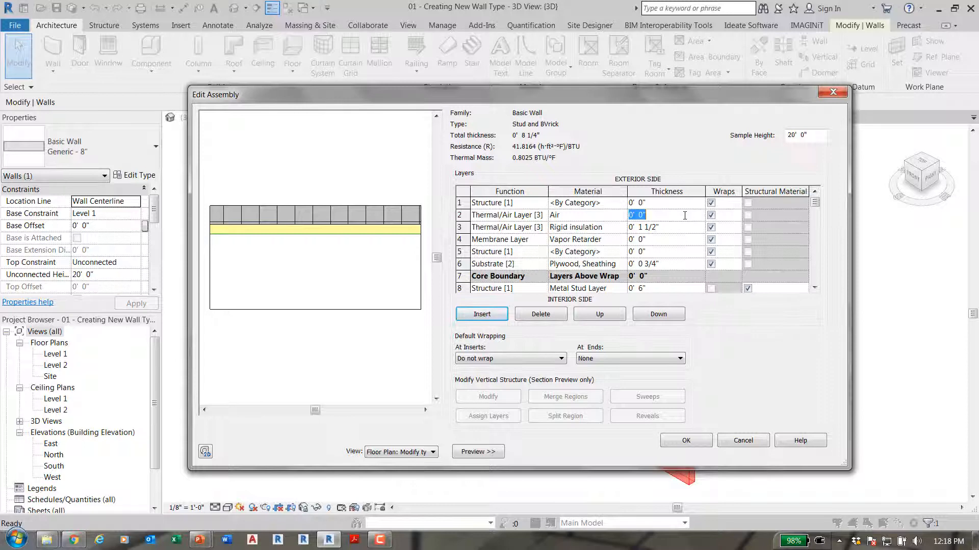
{"action": "type", "text": "2"}
Define the outermost layer as Finish 1 [4] with Brick, Common material and a 3 5/8" thickness, and try to accept the assembly
{"action": "left_click", "coordinate": [534, 204]}
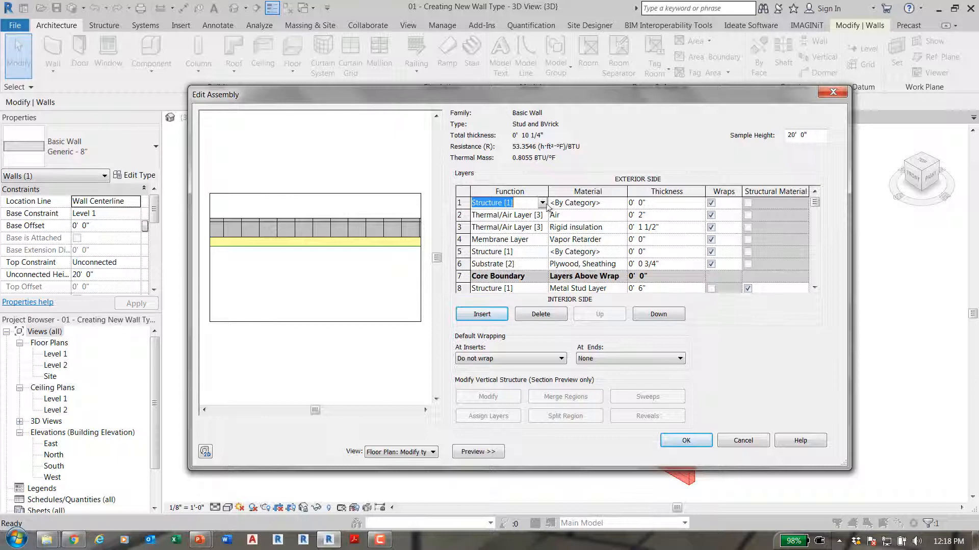
{"action": "left_click", "coordinate": [542, 203]}
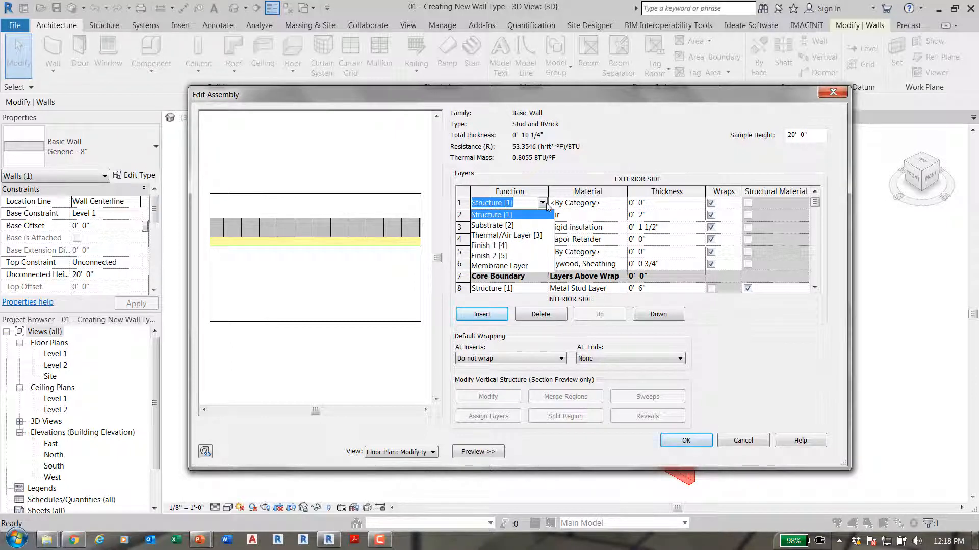
{"action": "left_click", "coordinate": [501, 246]}
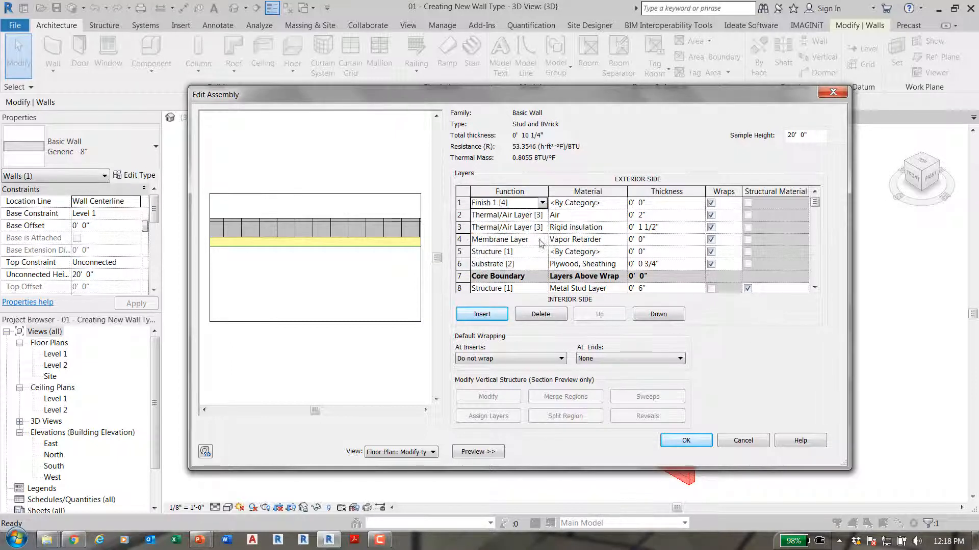
{"action": "left_click", "coordinate": [622, 204]}
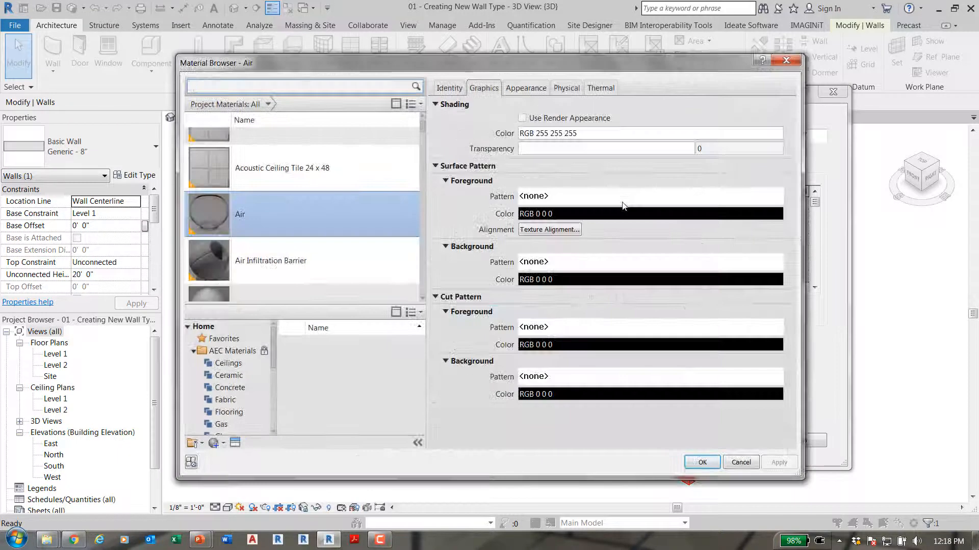
{"action": "type", "text": "ri"}
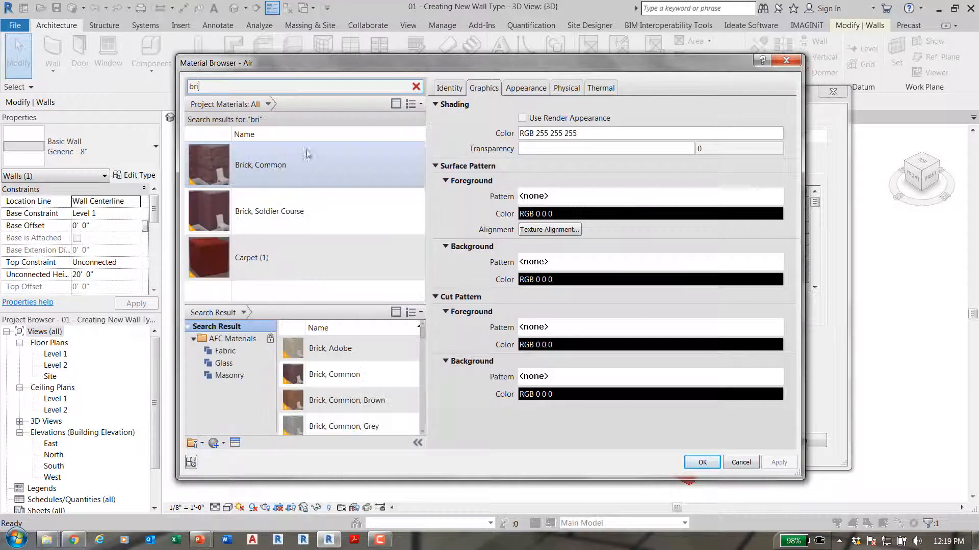
{"action": "double_click", "coordinate": [275, 167]}
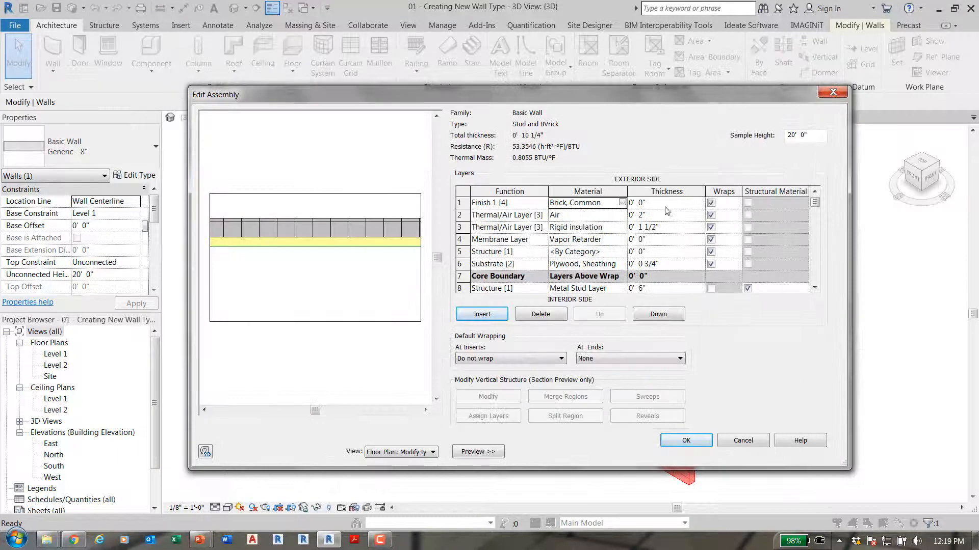
{"action": "left_click", "coordinate": [661, 203]}
{"action": "type", "text": "3"}
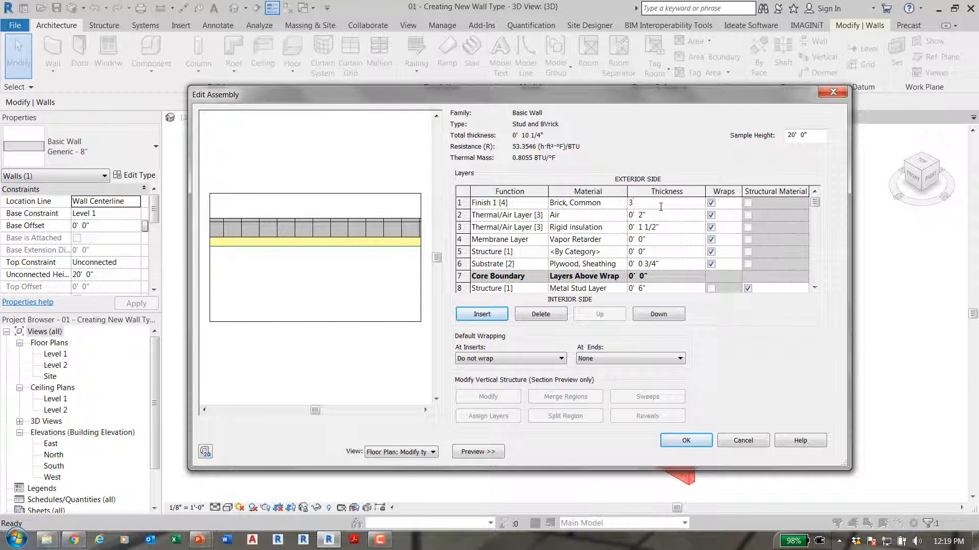
{"action": "type", "text": " 5/8"}
{"action": "left_click", "coordinate": [683, 442]}
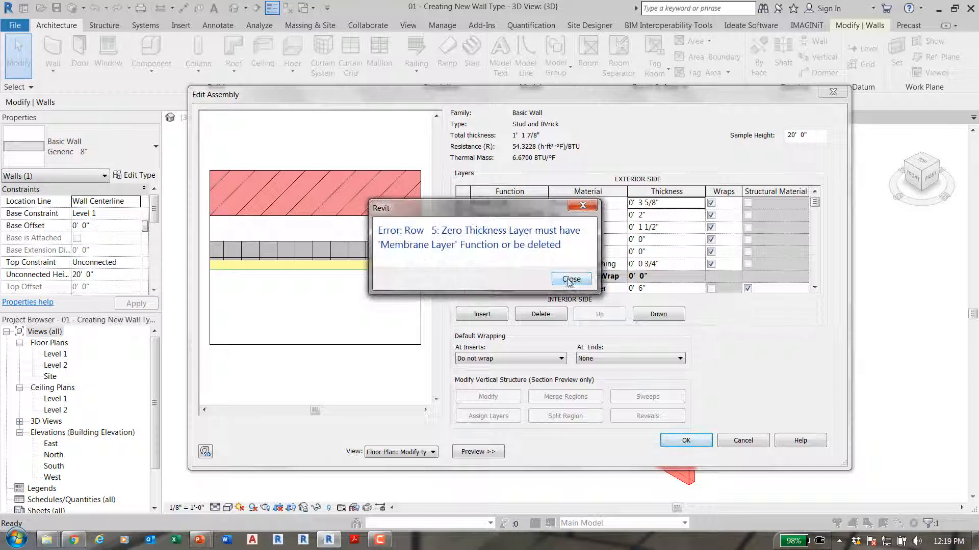
{"action": "left_click", "coordinate": [572, 280]}
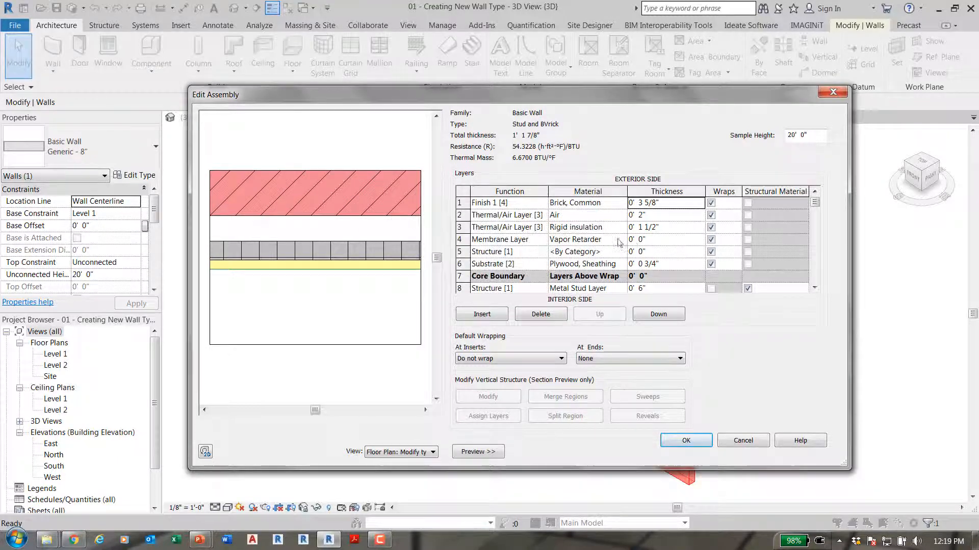
Delete the unused Structure [1] layer between the vapor retarder and the plywood, and apply the new wall type
{"action": "left_click", "coordinate": [594, 241]}
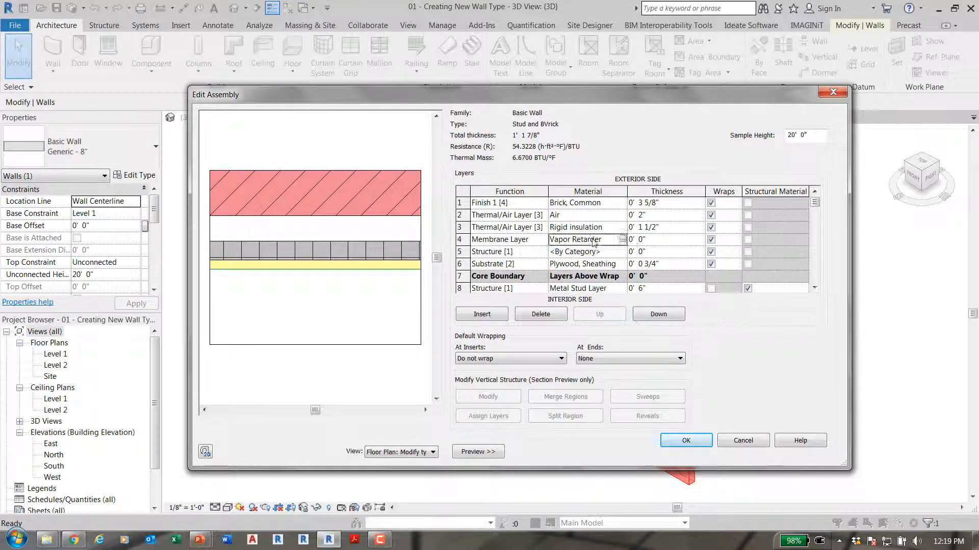
{"action": "left_click", "coordinate": [660, 251]}
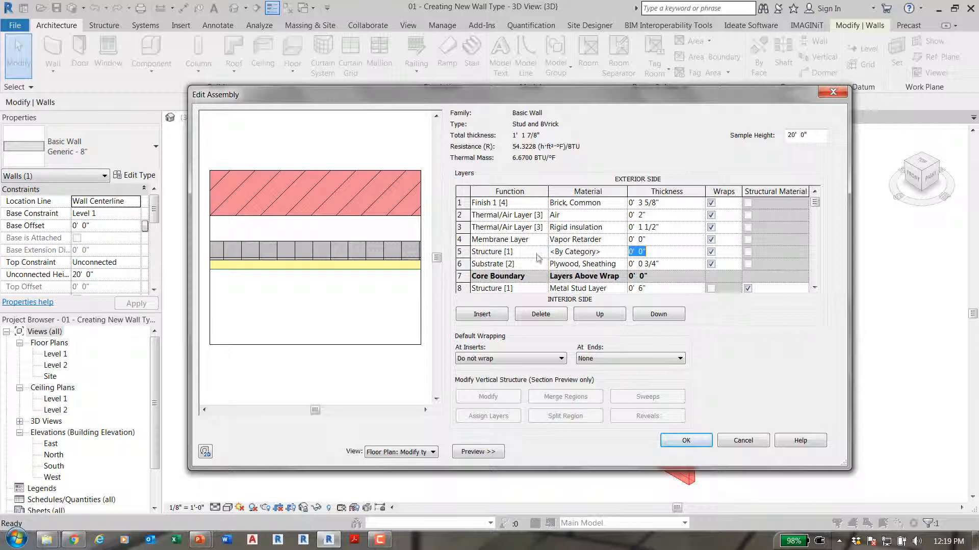
{"action": "left_click", "coordinate": [461, 251]}
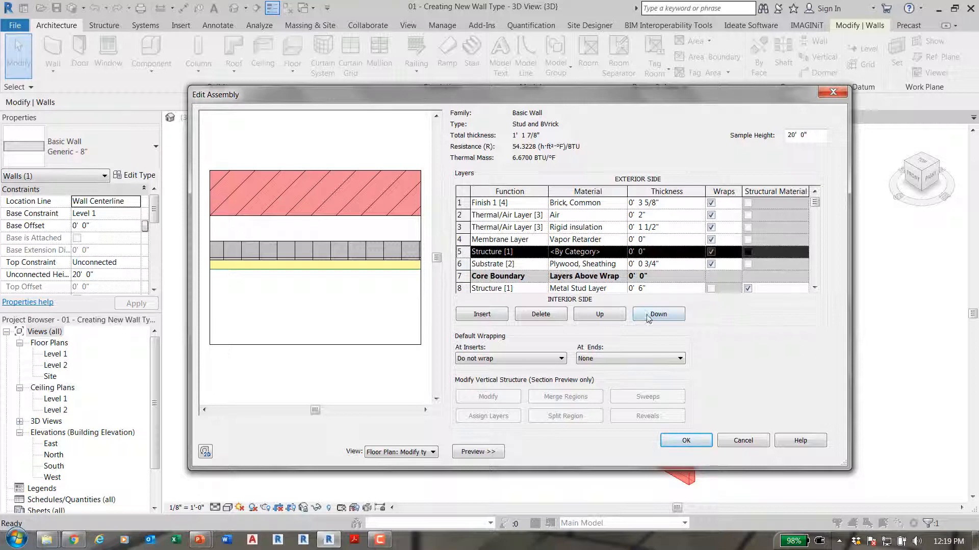
{"action": "left_click", "coordinate": [539, 315]}
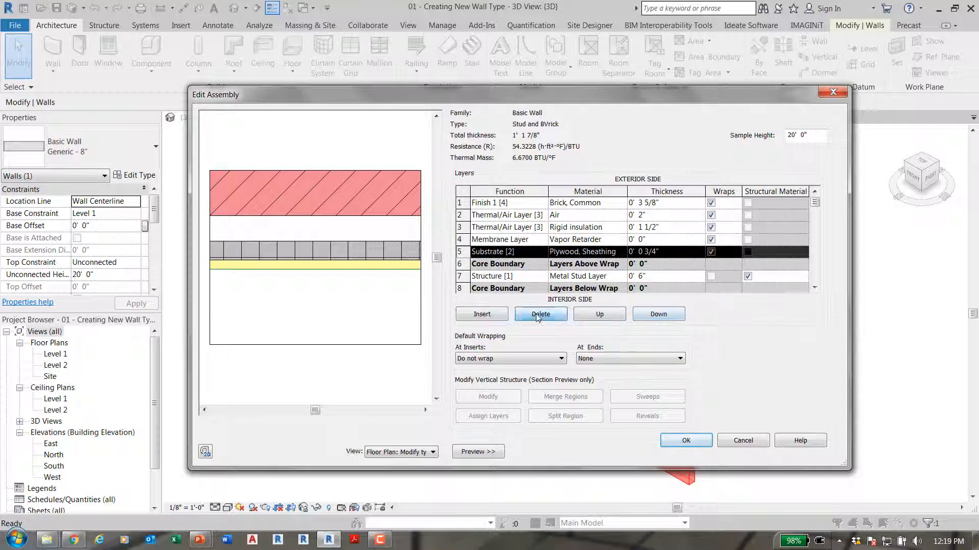
{"action": "left_click", "coordinate": [677, 441]}
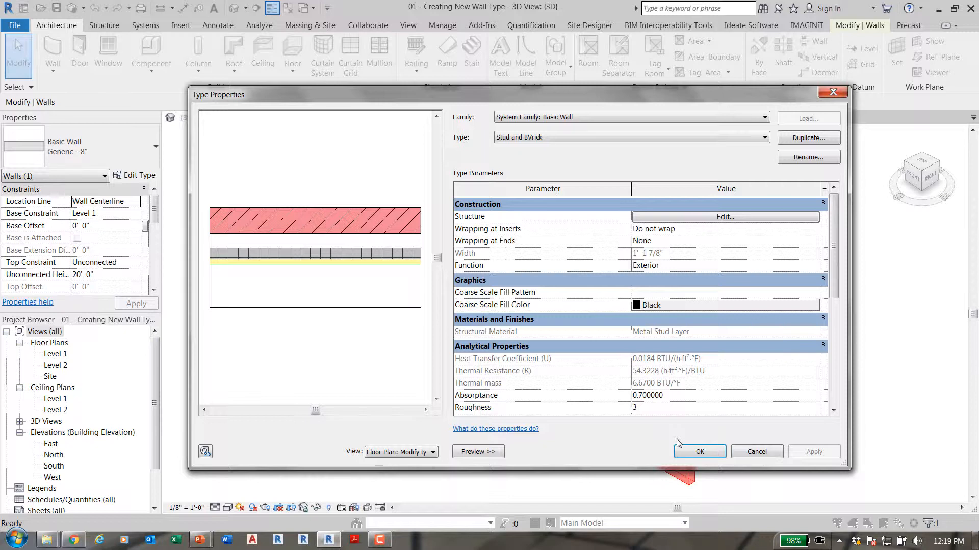
{"action": "left_click", "coordinate": [678, 447]}
{"action": "left_click", "coordinate": [411, 326]}
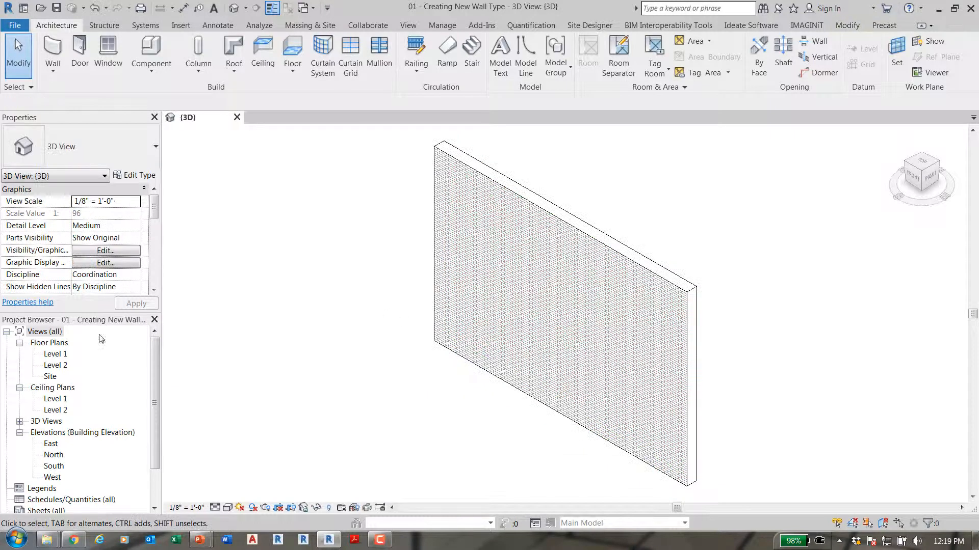
Open the Level 1 floor plan and display the wall at Fine detail level with the Consistent Colors visual style
{"action": "double_click", "coordinate": [56, 354]}
{"action": "scroll", "coordinate": [540, 308], "scroll_direction": "up", "scroll_amount": 8}
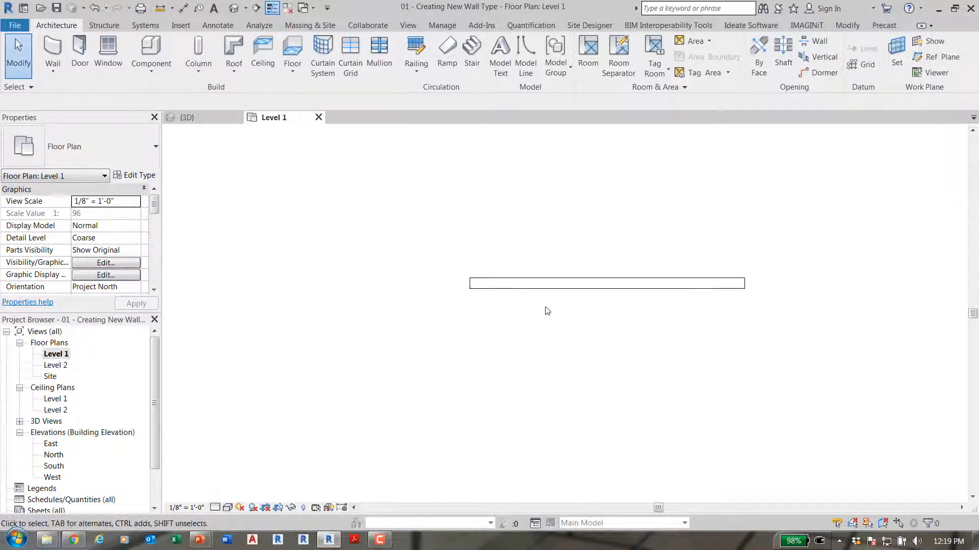
{"action": "left_click", "coordinate": [215, 508]}
{"action": "left_click", "coordinate": [218, 495]}
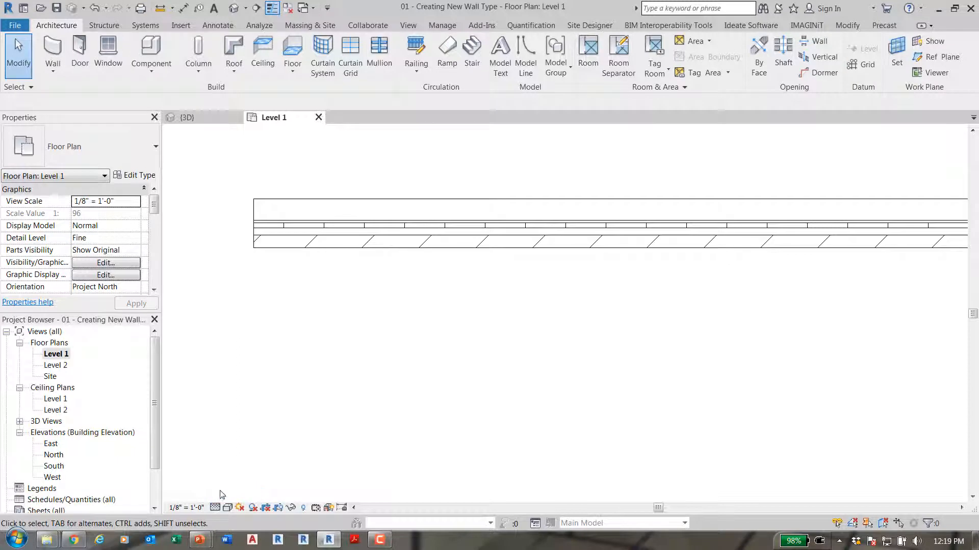
{"action": "left_click", "coordinate": [228, 507]}
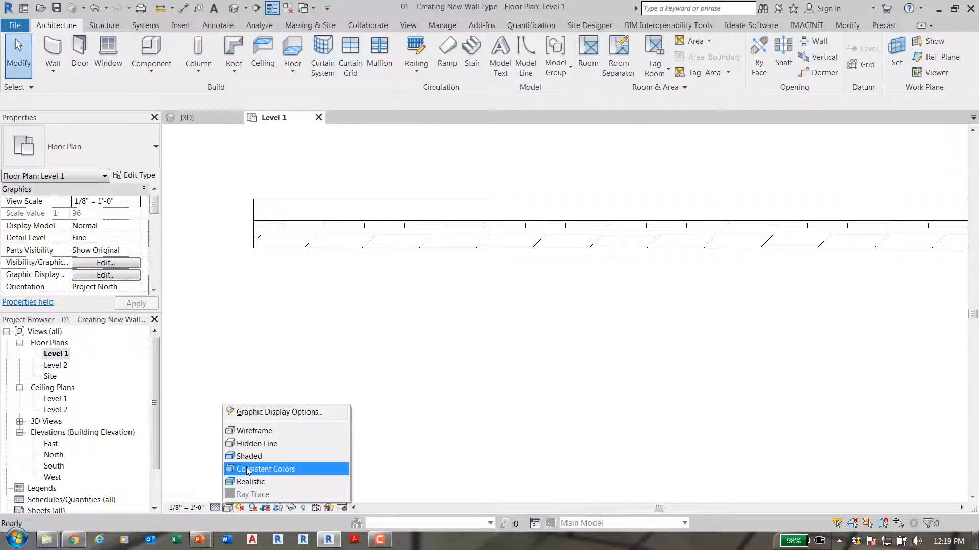
{"action": "left_click", "coordinate": [248, 470]}
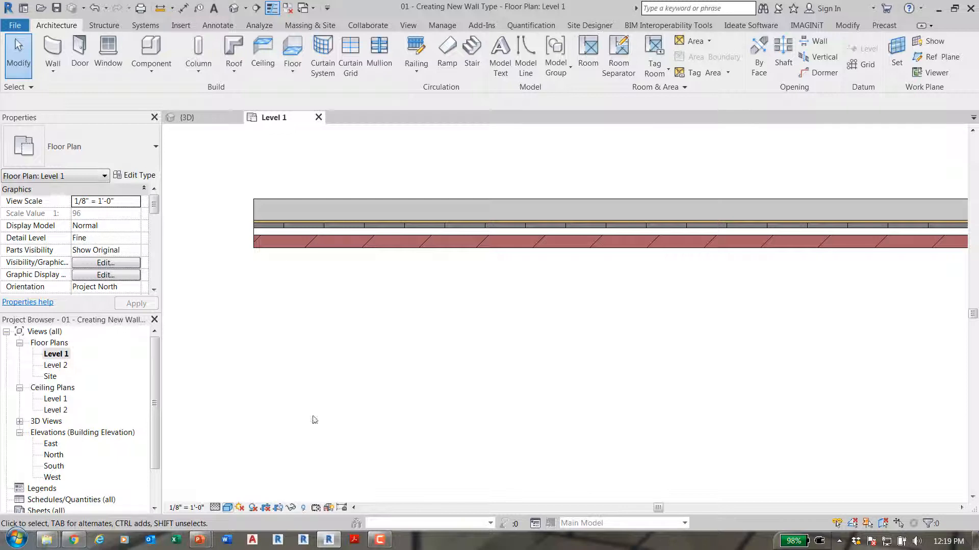
Reopen the wall type's structure, insert a new layer and move it to the innermost position below the core boundary
{"action": "left_click", "coordinate": [279, 204]}
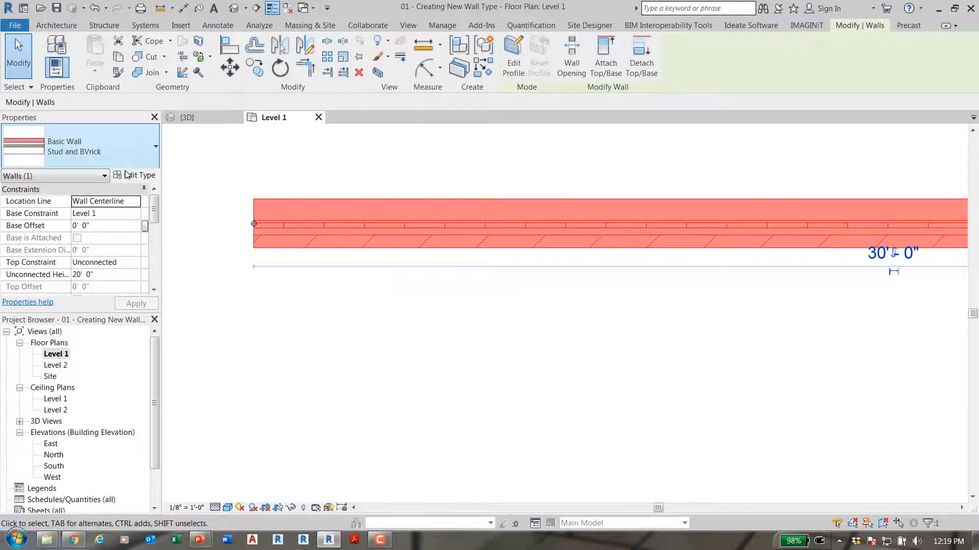
{"action": "left_click", "coordinate": [56, 67]}
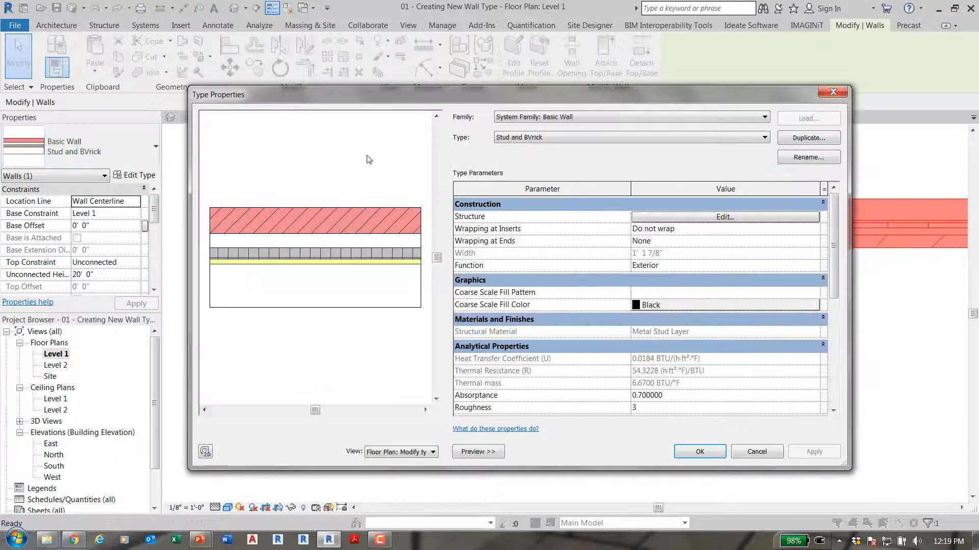
{"action": "left_click", "coordinate": [665, 218]}
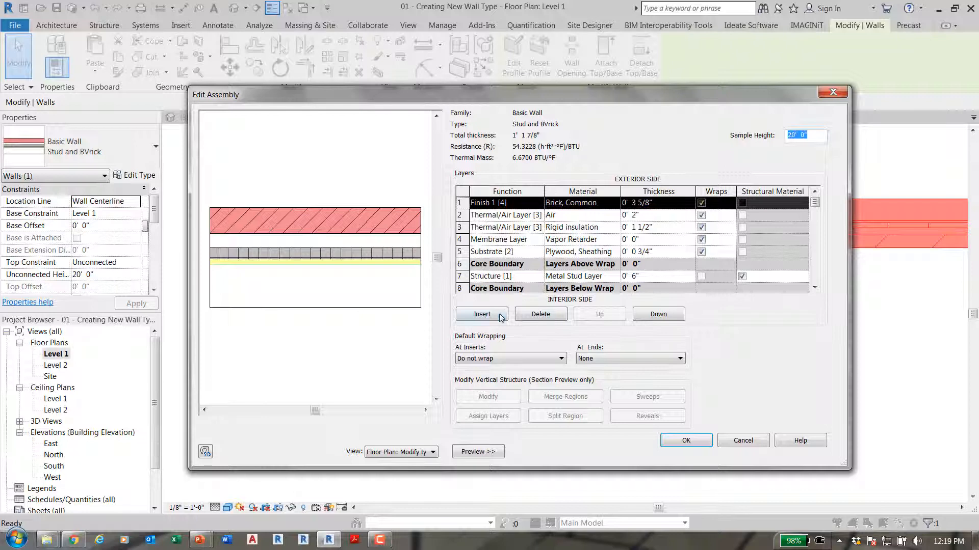
{"action": "left_click", "coordinate": [482, 314]}
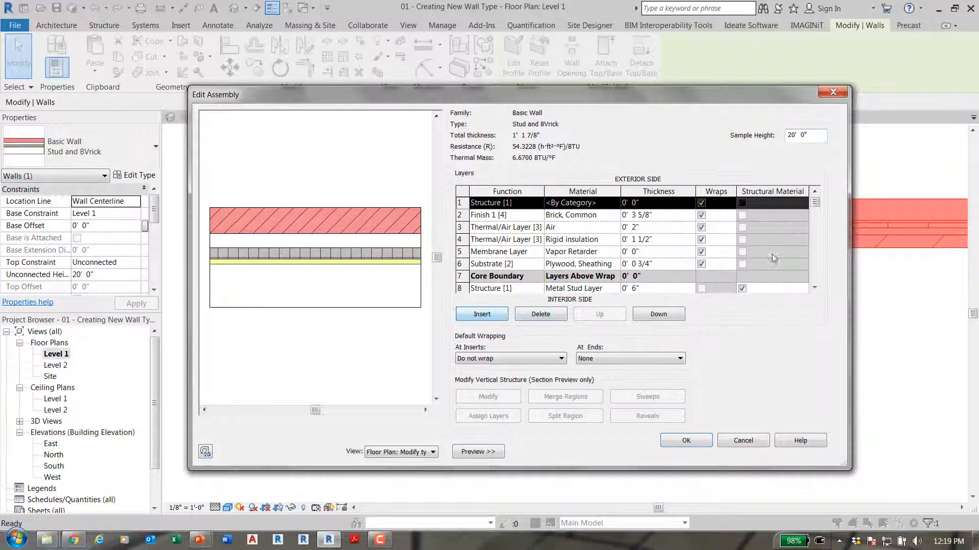
{"action": "left_click", "coordinate": [656, 318]}
{"action": "left_click", "coordinate": [656, 318]}
{"action": "left_click", "coordinate": [656, 318]}
{"action": "left_click", "coordinate": [656, 318]}
{"action": "left_click", "coordinate": [656, 318]}
{"action": "left_click", "coordinate": [656, 318]}
{"action": "left_click", "coordinate": [656, 318]}
{"action": "left_click", "coordinate": [656, 318]}
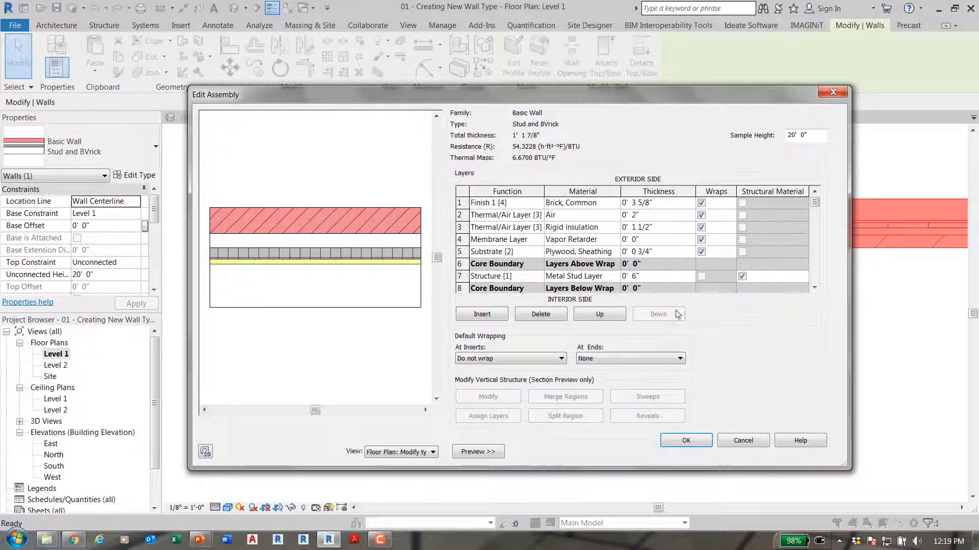
Define the innermost layer below the core boundary as Finish 2 [5] with Gypsum Wall Board material
{"action": "left_click", "coordinate": [814, 288]}
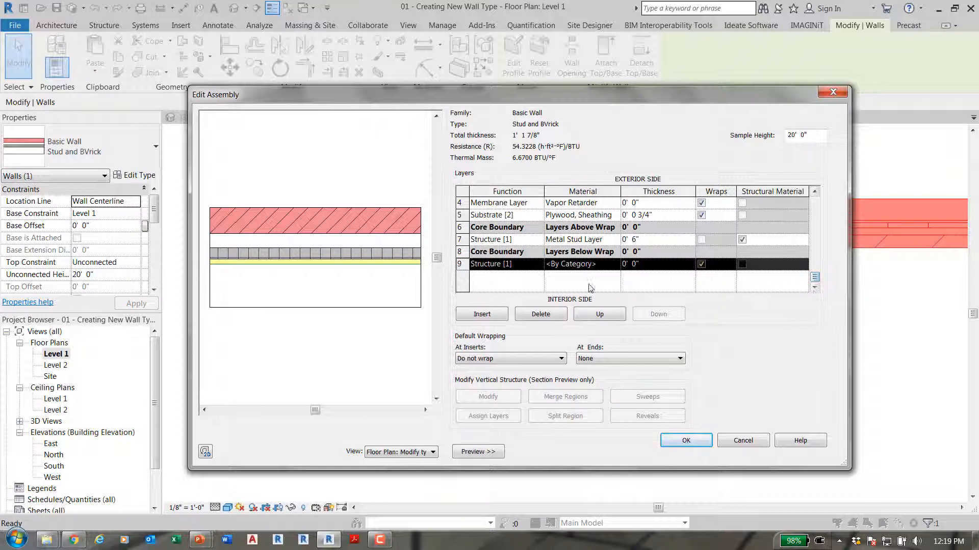
{"action": "left_click", "coordinate": [540, 265]}
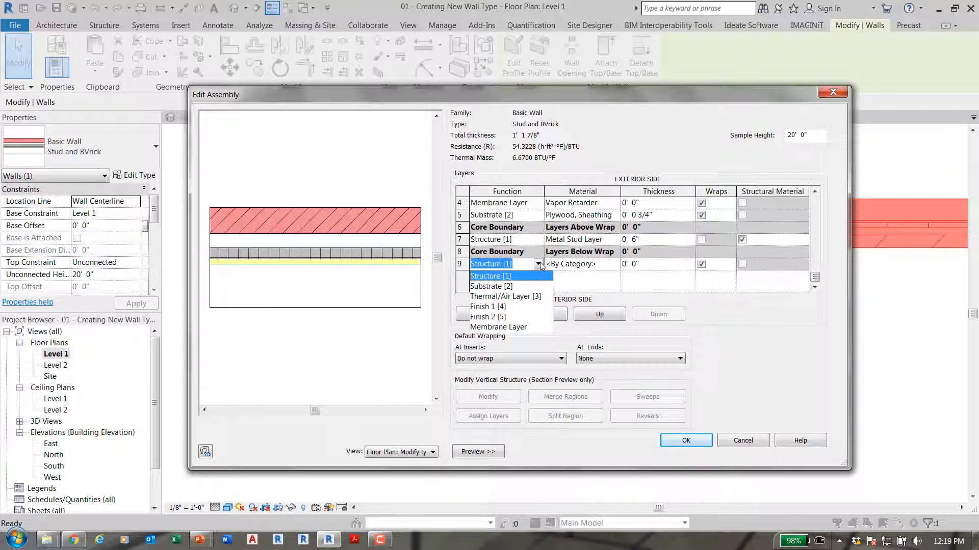
{"action": "left_click", "coordinate": [496, 317]}
{"action": "left_click", "coordinate": [607, 265]}
{"action": "left_click", "coordinate": [615, 264]}
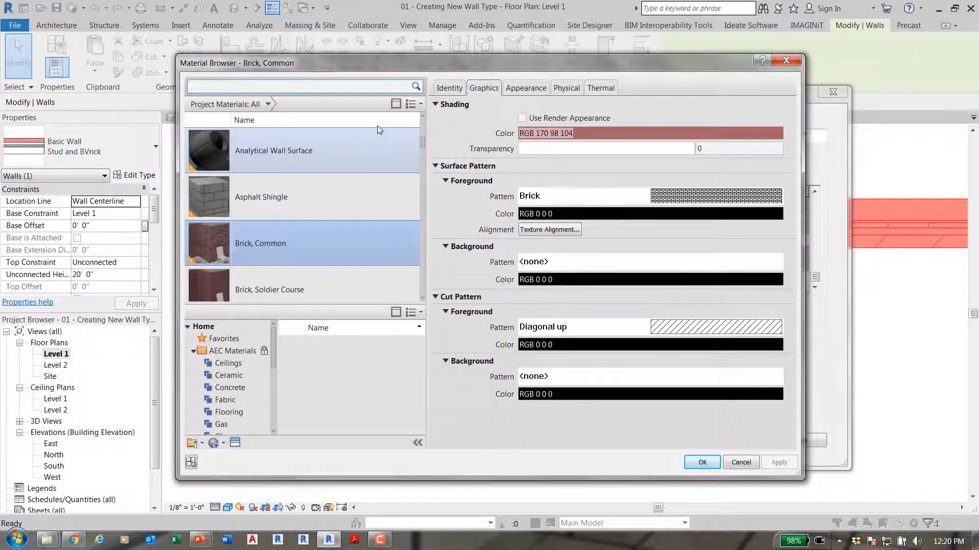
{"action": "type", "text": "gy"}
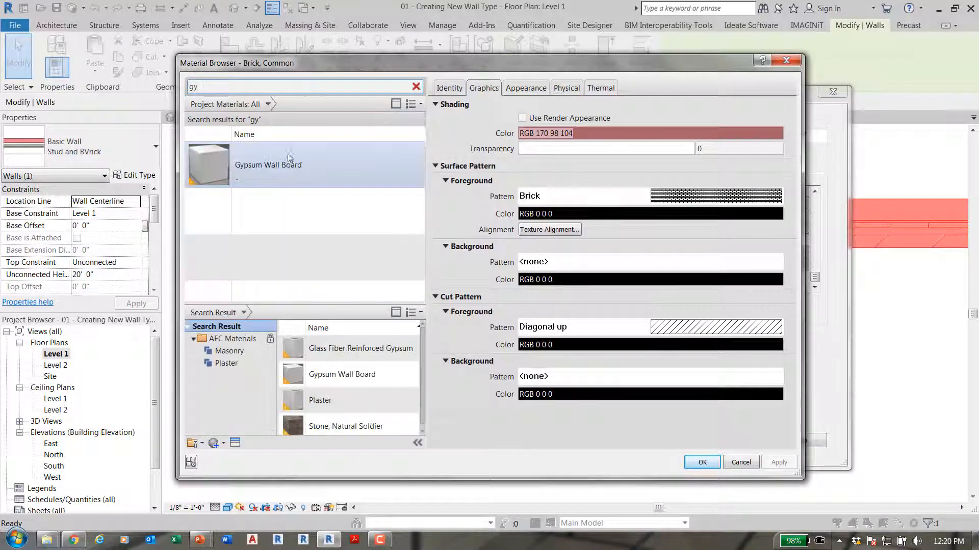
{"action": "double_click", "coordinate": [233, 170]}
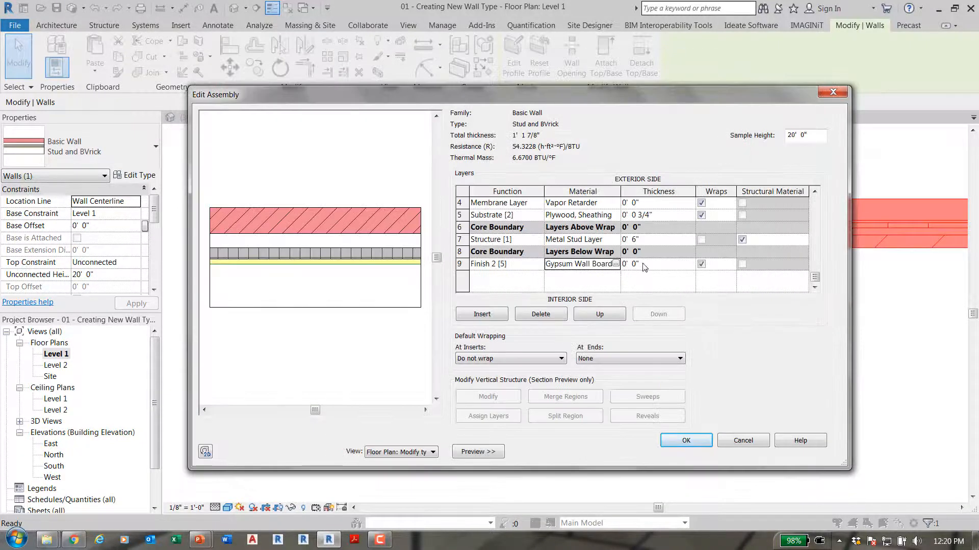
Set the gypsum wall board layer's thickness to 1/2" and apply the updated wall type
{"action": "left_click", "coordinate": [643, 266]}
{"action": "type", "text": ".5"}
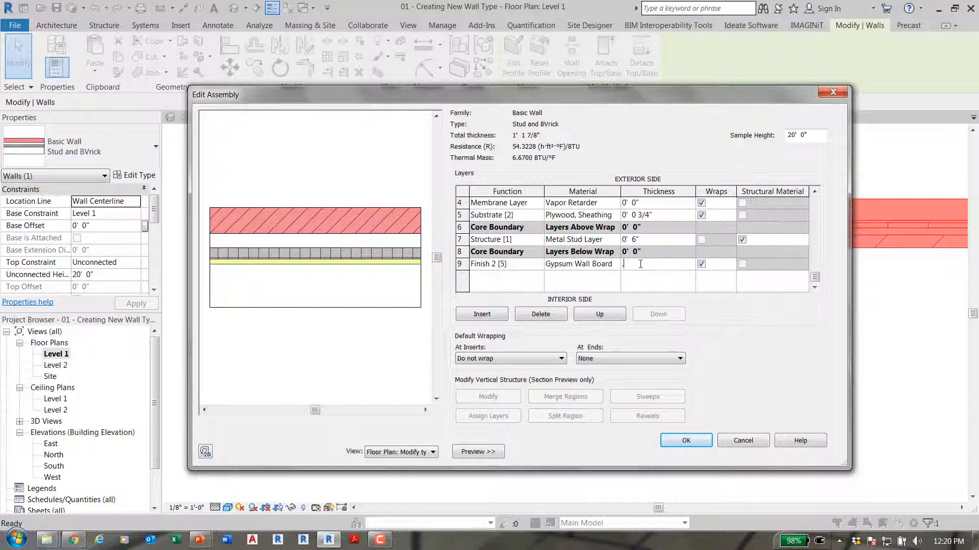
{"action": "left_click", "coordinate": [685, 441]}
{"action": "left_click", "coordinate": [689, 451]}
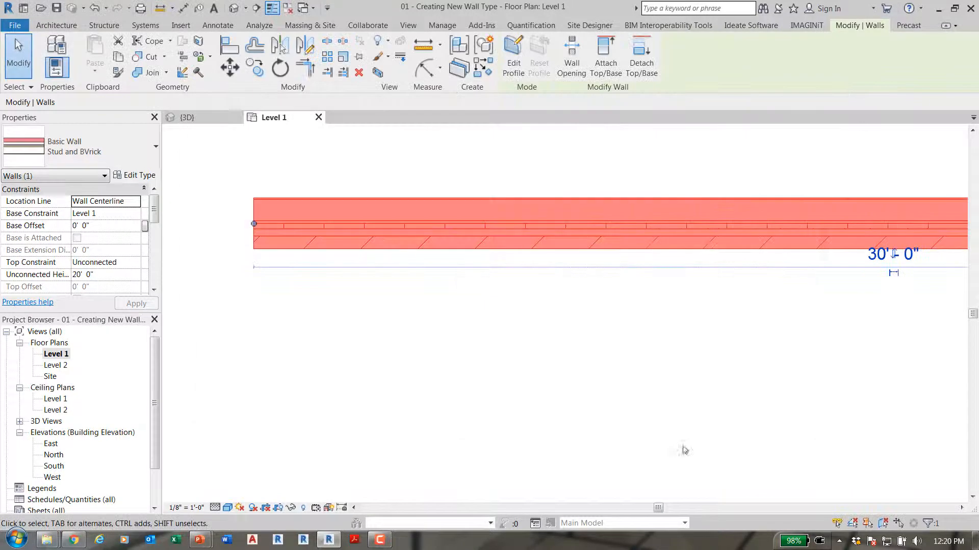
Place a Single-Flush 36" x 84" door in the wall, centred about 2' 11" from its left end
{"action": "left_click", "coordinate": [389, 130]}
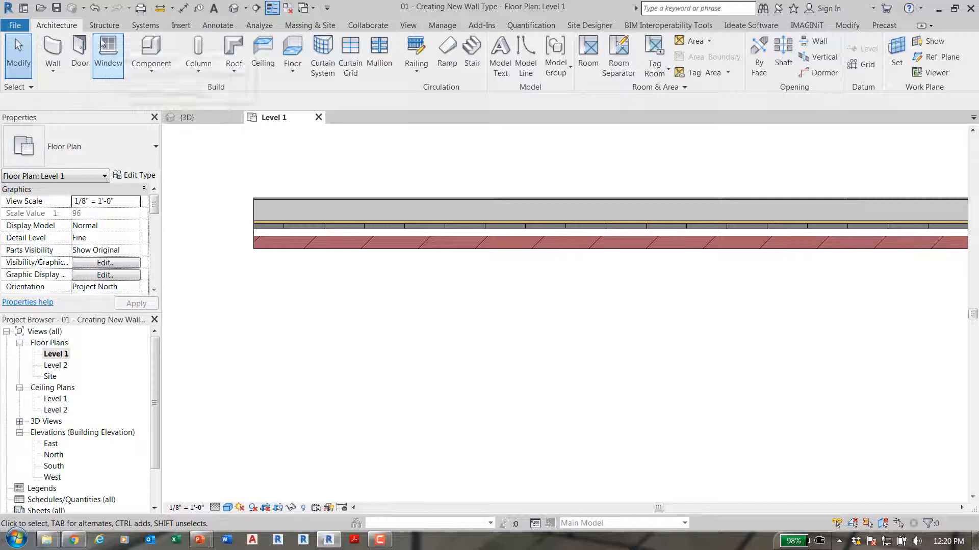
{"action": "left_click", "coordinate": [79, 53]}
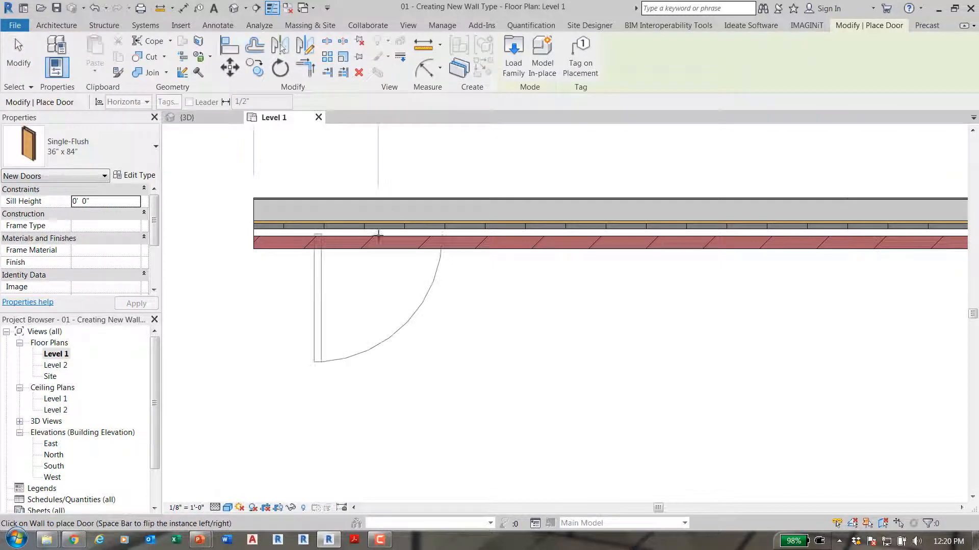
{"action": "left_click", "coordinate": [377, 225]}
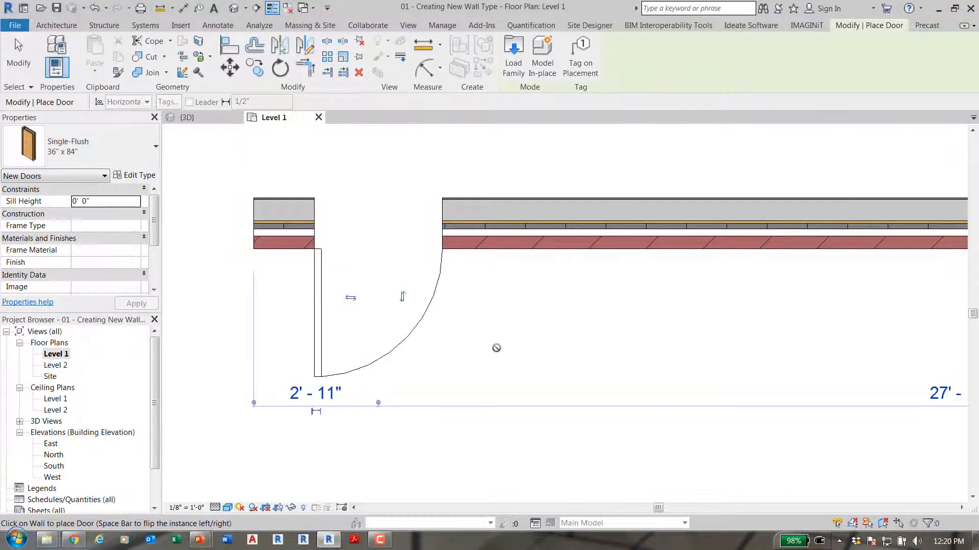
{"action": "key", "text": "Escape"}
{"action": "key", "text": "Escape"}
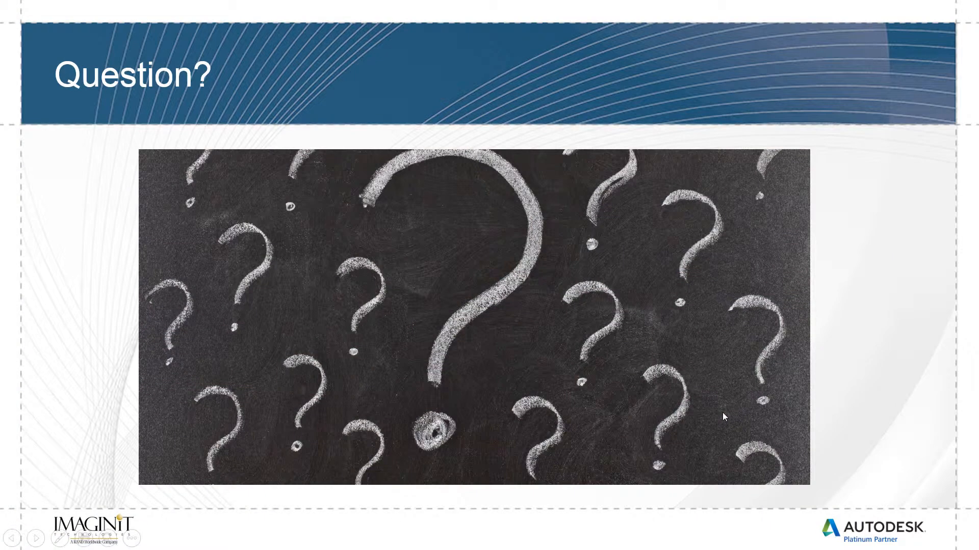
{"action": "left_click", "coordinate": [723, 417]}
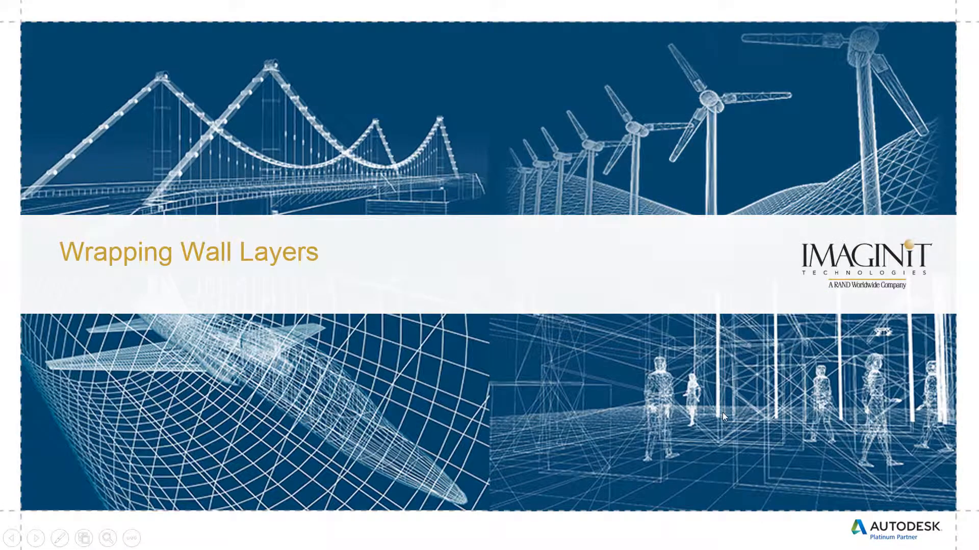
{"action": "left_click", "coordinate": [723, 412]}
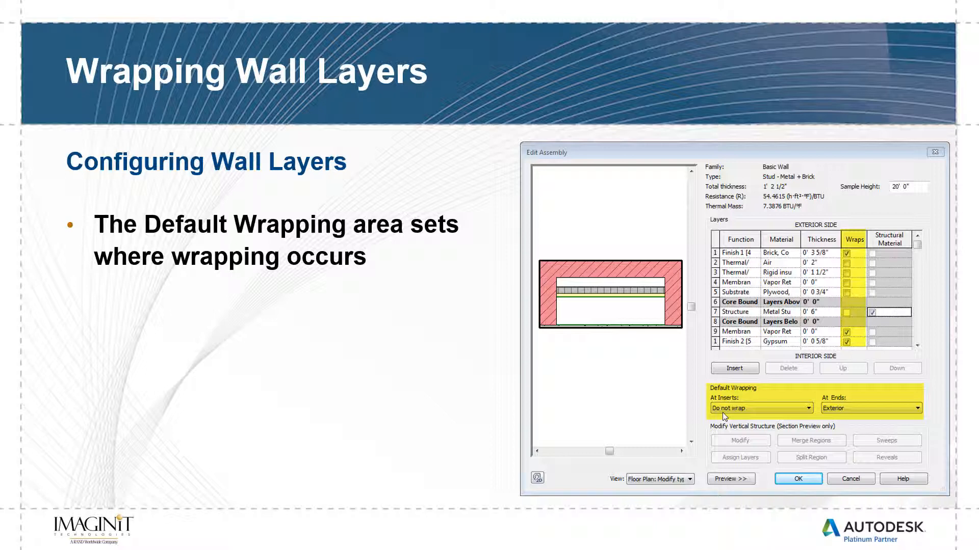
{"action": "left_click", "coordinate": [465, 329]}
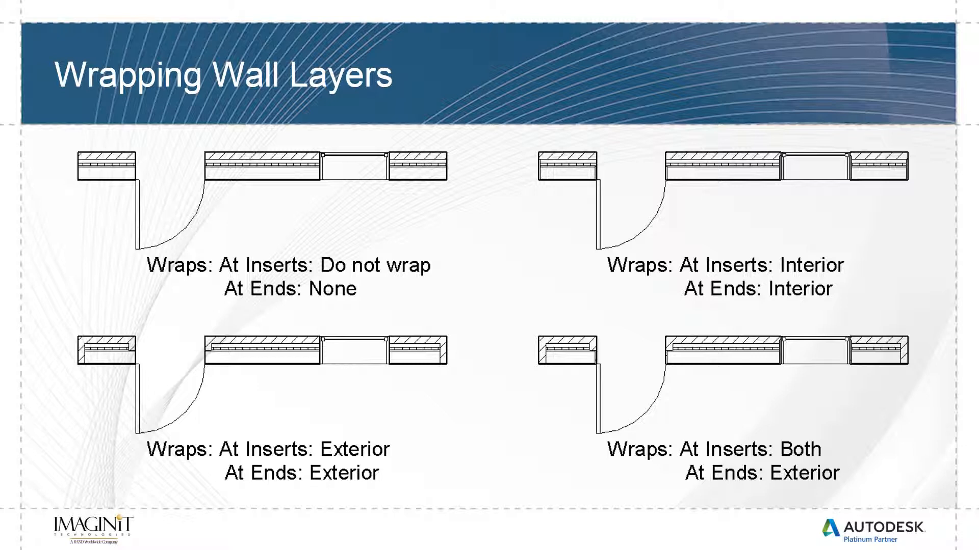
{"action": "key", "text": "Right"}
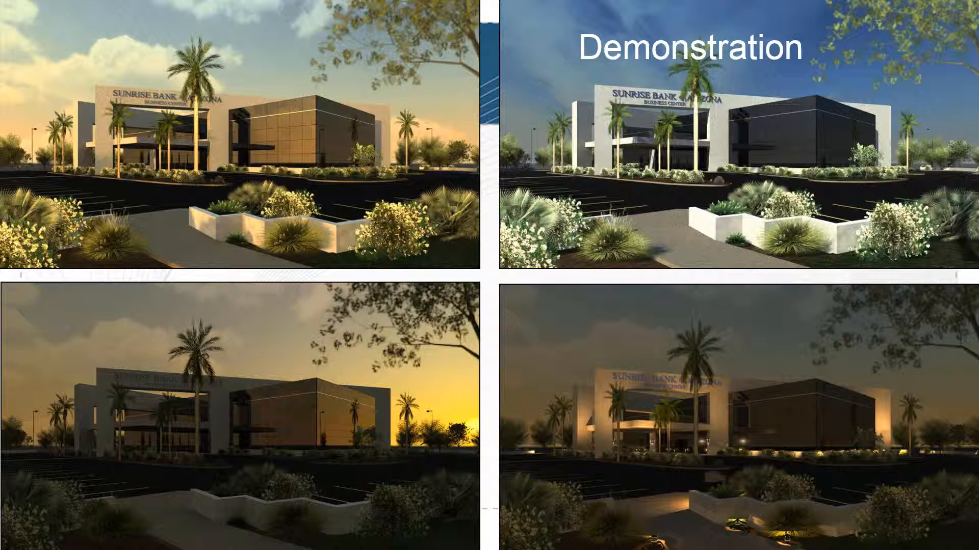
Switch from the slide show back to the wall project in Revit
{"action": "key", "text": "alt+Tab"}
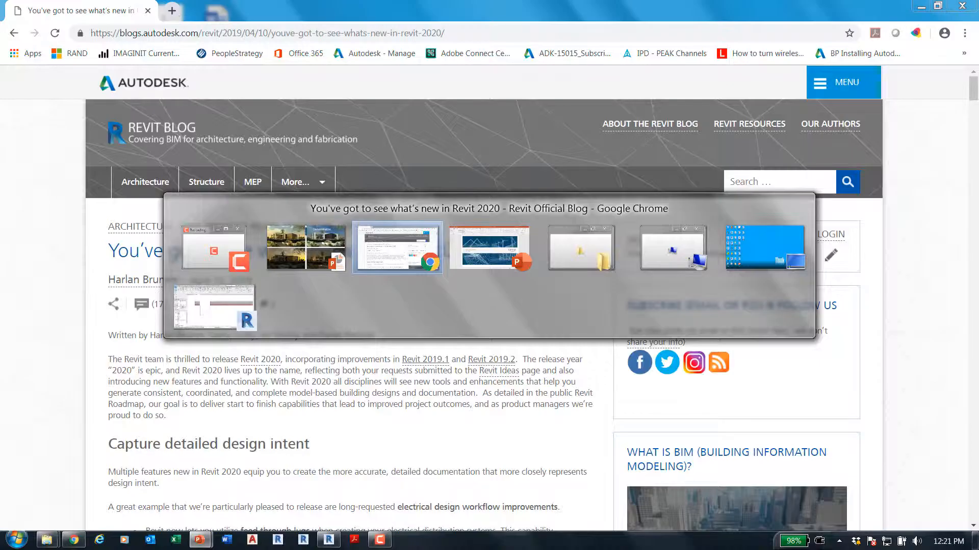
{"action": "key", "text": "alt+Tab"}
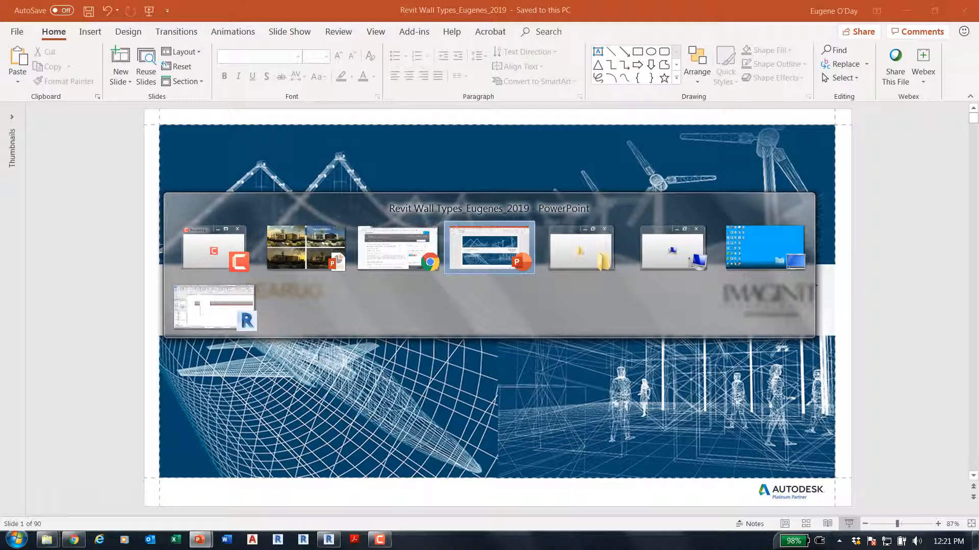
{"action": "key", "text": "alt+Tab"}
{"action": "key", "text": "alt+Tab"}
{"action": "key", "text": "alt+Tab"}
{"action": "key", "text": "alt+Tab"}
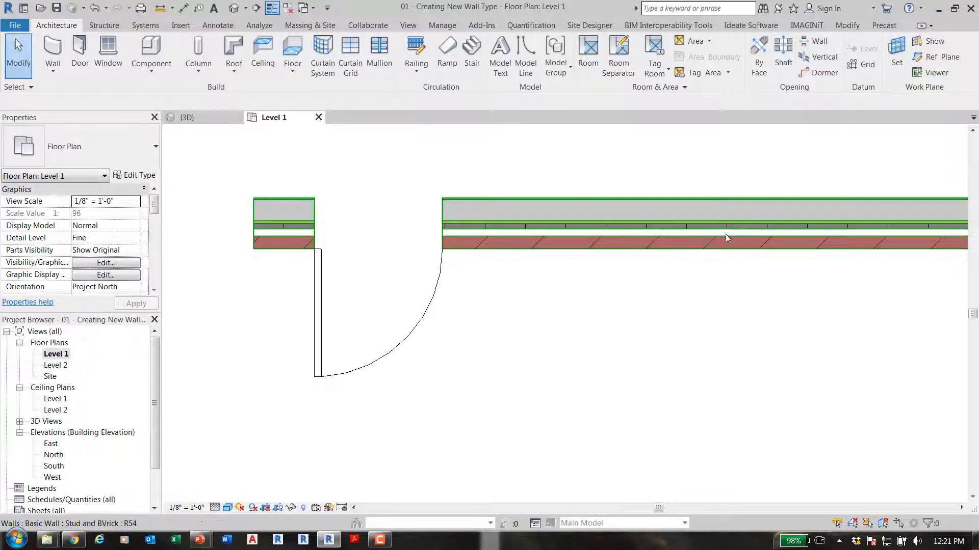
Open the type properties of the stud and brick wall and its layer structure for editing
{"action": "left_click", "coordinate": [504, 198]}
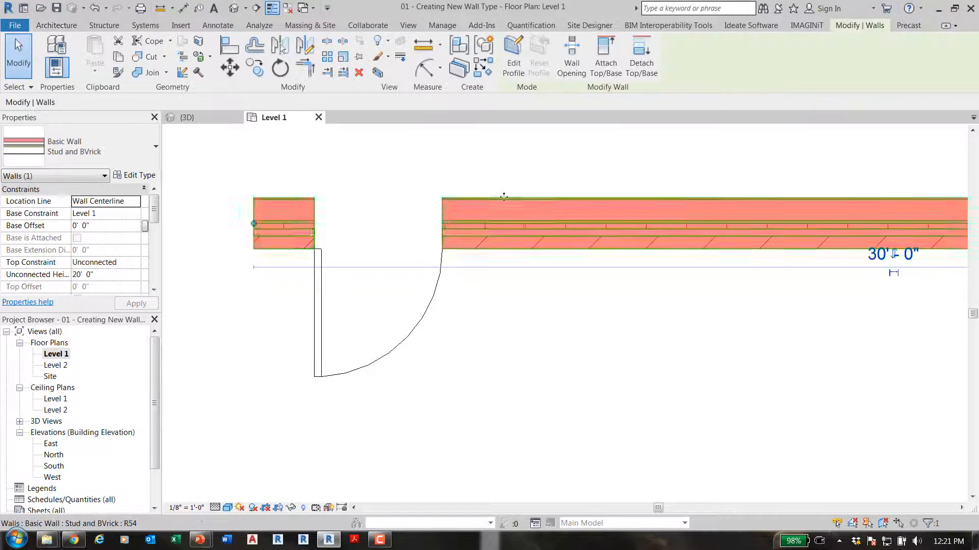
{"action": "left_click", "coordinate": [147, 173]}
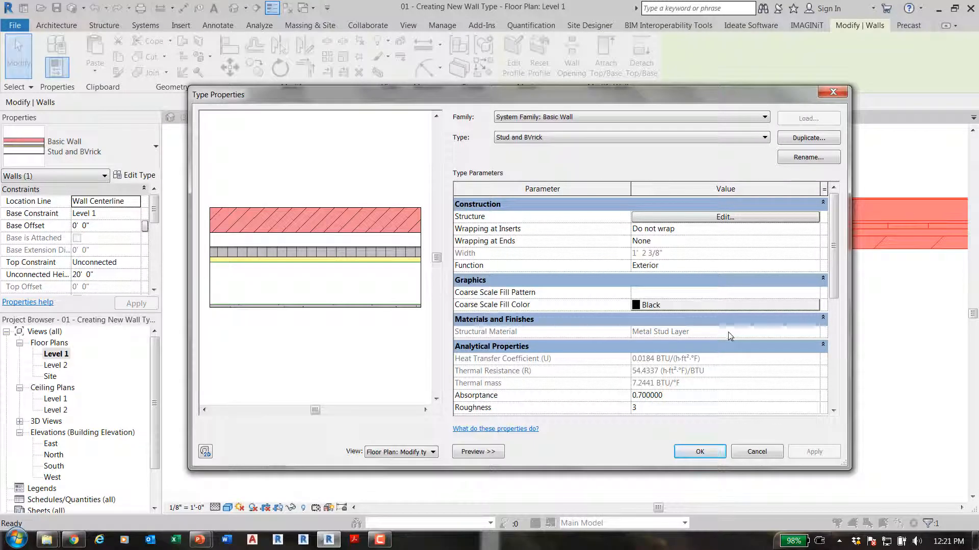
{"action": "key", "text": "ctrl"}
{"action": "key", "text": "ctrl"}
{"action": "key", "text": "ctrl"}
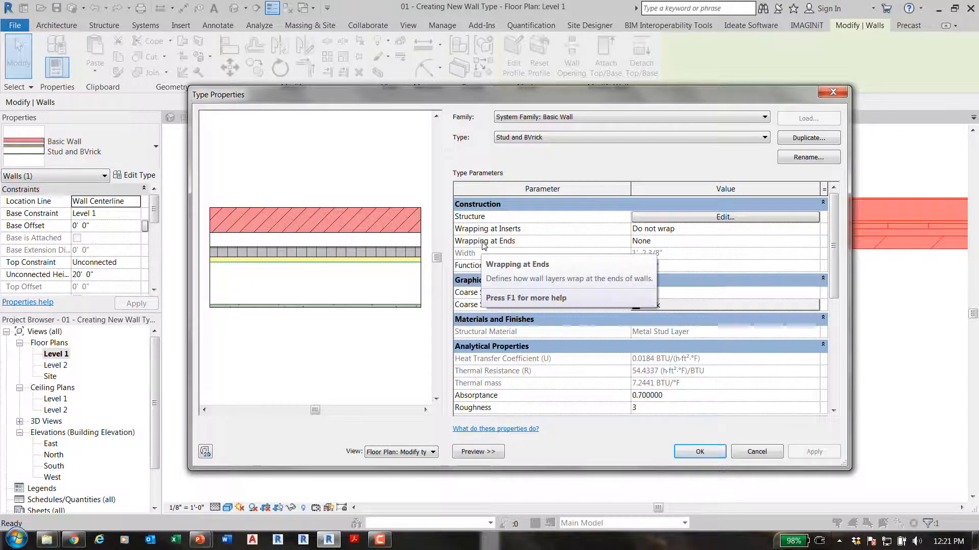
{"action": "key", "text": "ctrl"}
{"action": "key", "text": "ctrl"}
{"action": "key", "text": "ctrl"}
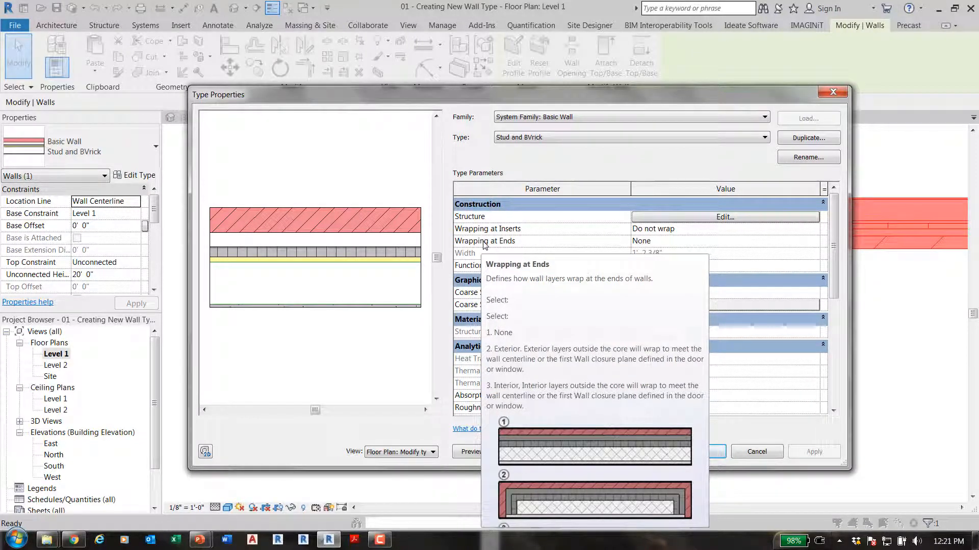
{"action": "left_click", "coordinate": [758, 220]}
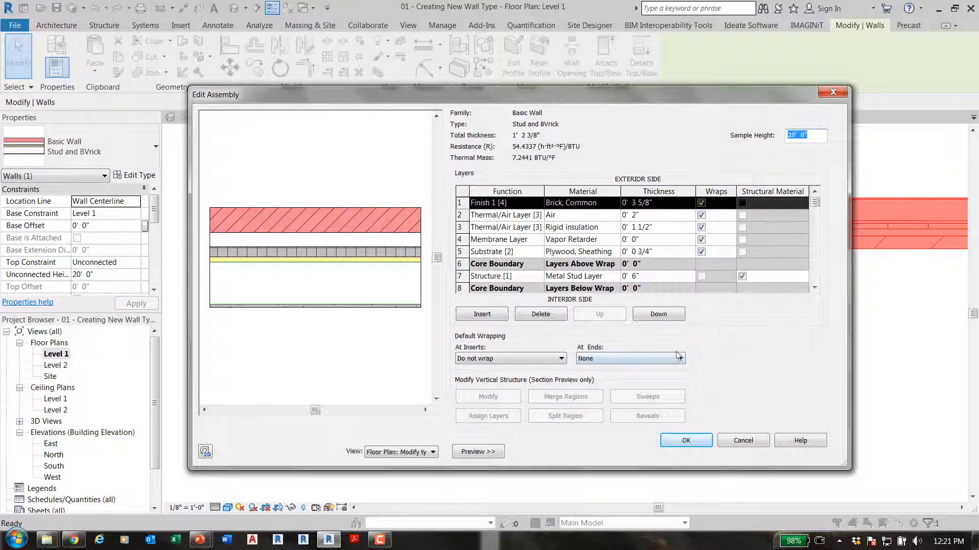
Try Exterior as the default wrapping at inserts and restore it to Do not wrap
{"action": "key", "text": "ctrl"}
{"action": "left_click", "coordinate": [509, 359]}
{"action": "left_click", "coordinate": [465, 380]}
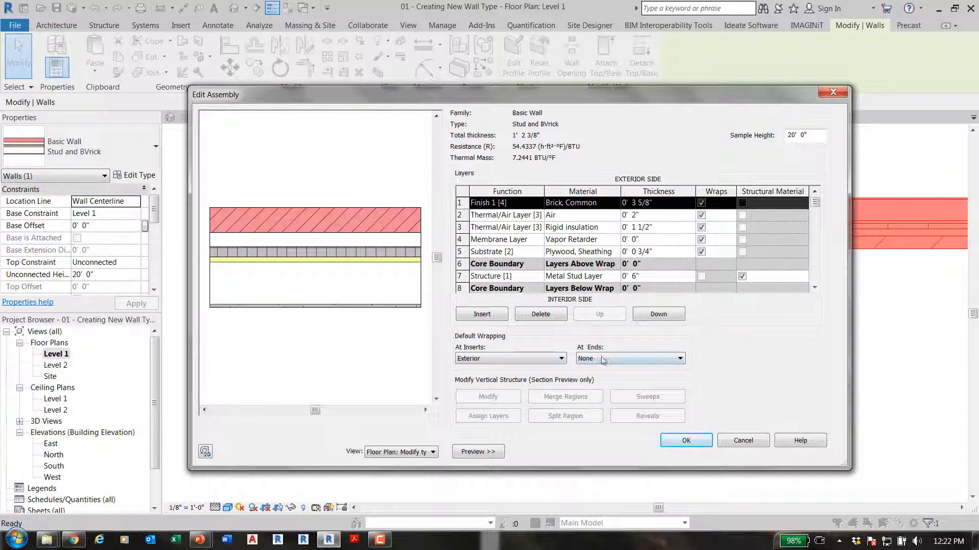
{"action": "left_click", "coordinate": [482, 359]}
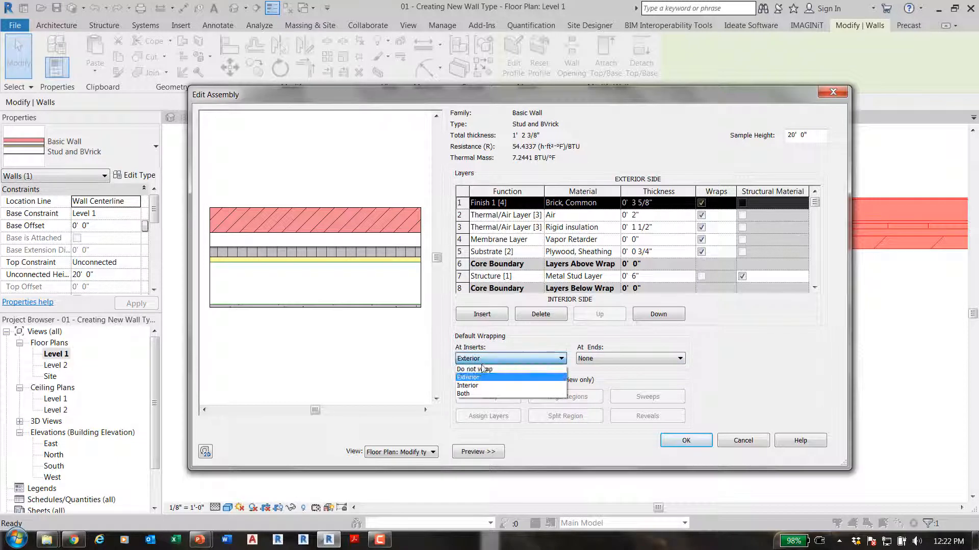
{"action": "left_click", "coordinate": [474, 369]}
Set default wrapping at ends to Exterior and turn off wrapping for the air, rigid insulation, vapor retarder and plywood layers
{"action": "left_click", "coordinate": [617, 358]}
{"action": "left_click", "coordinate": [590, 378]}
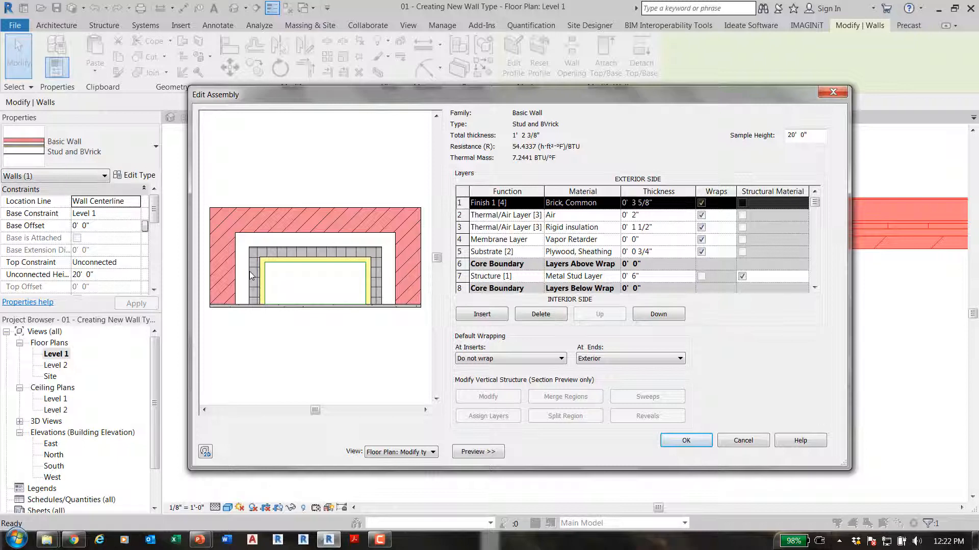
{"action": "left_click", "coordinate": [701, 227]}
{"action": "left_click", "coordinate": [701, 239]}
{"action": "left_click", "coordinate": [702, 252]}
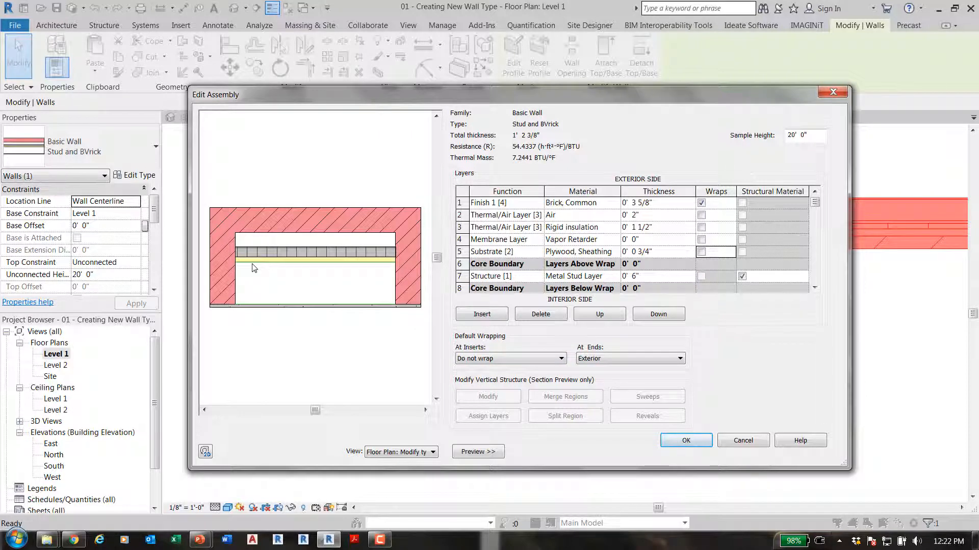
Set the default wrapping at inserts to Exterior and apply the changes to the wall type
{"action": "left_click", "coordinate": [475, 359]}
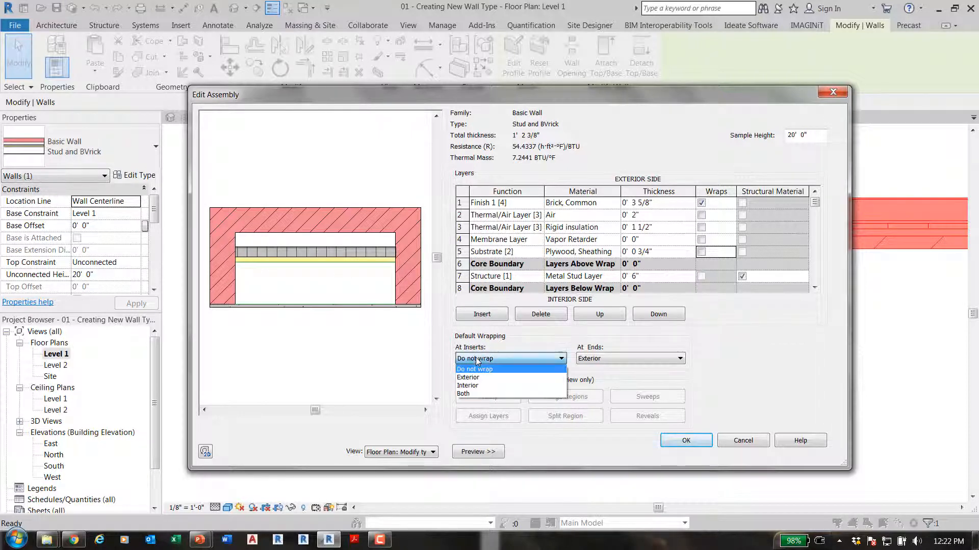
{"action": "left_click", "coordinate": [473, 386]}
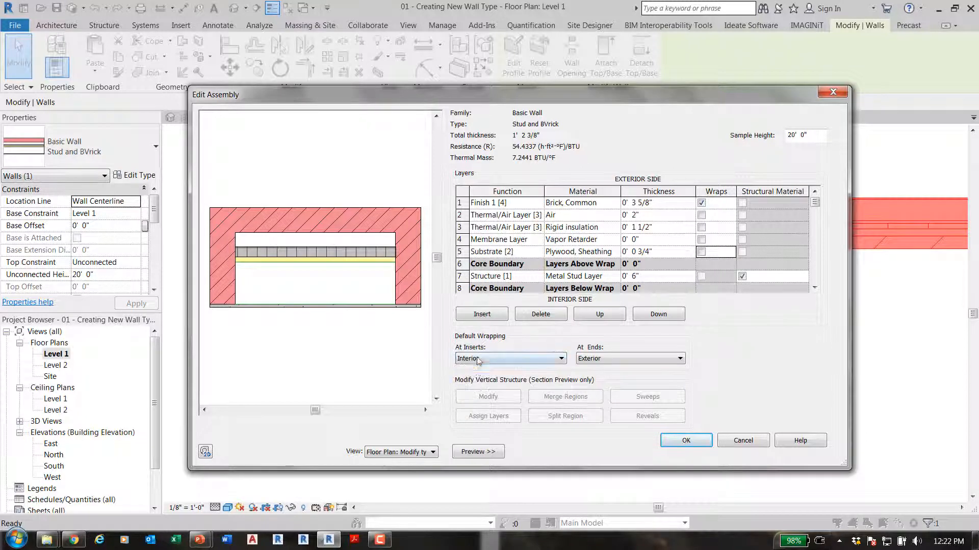
{"action": "left_click", "coordinate": [474, 360]}
{"action": "left_click", "coordinate": [469, 377]}
{"action": "left_click", "coordinate": [686, 440]}
{"action": "left_click", "coordinate": [683, 451]}
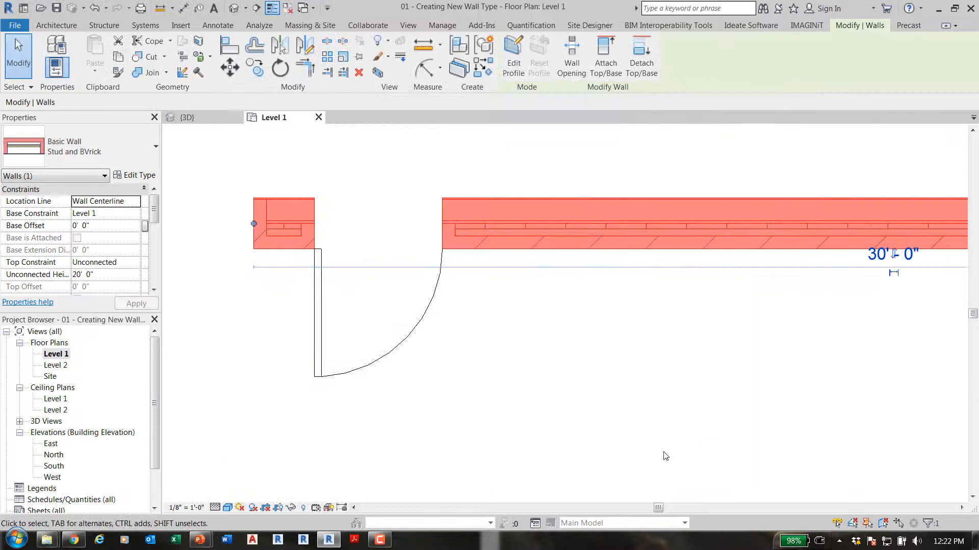
Examine how the layers wrap at the wall's left end and at the door opening in plan
{"action": "left_click", "coordinate": [277, 346]}
{"action": "scroll", "coordinate": [271, 234], "scroll_direction": "up", "scroll_amount": 5}
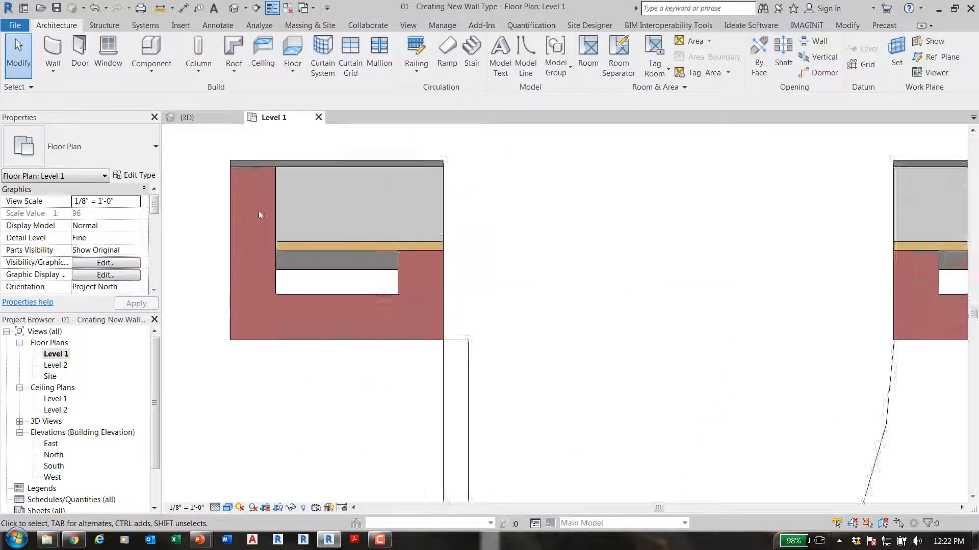
{"action": "middle_click_drag", "start_coordinate": [271, 233], "coordinate": [376, 304]}
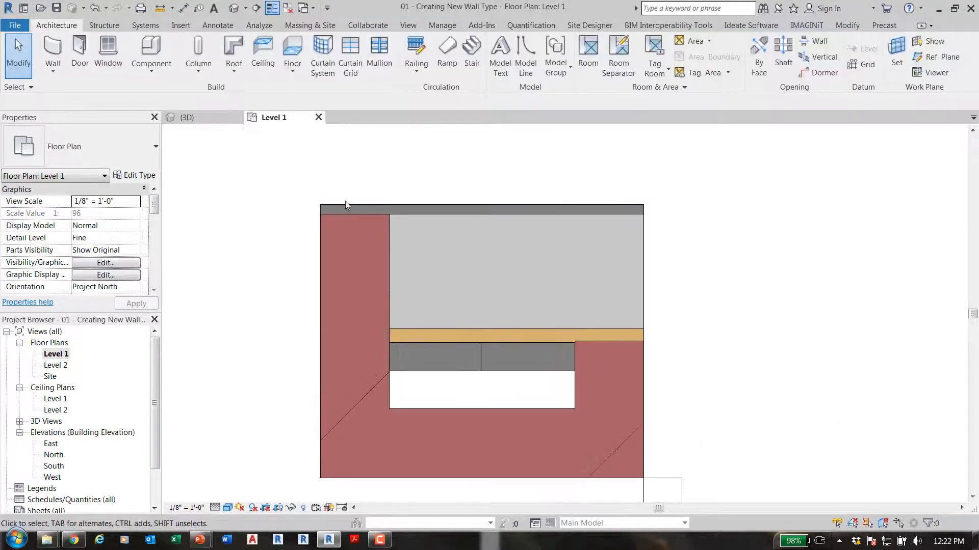
{"action": "scroll", "coordinate": [349, 218], "scroll_direction": "down", "scroll_amount": 2}
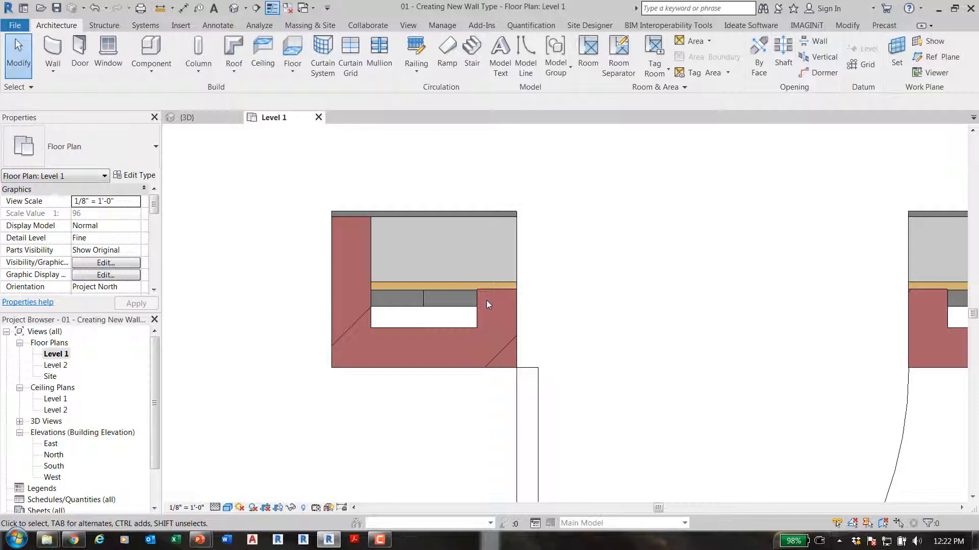
{"action": "left_click", "coordinate": [503, 221]}
{"action": "scroll", "coordinate": [506, 221], "scroll_direction": "down", "scroll_amount": 3}
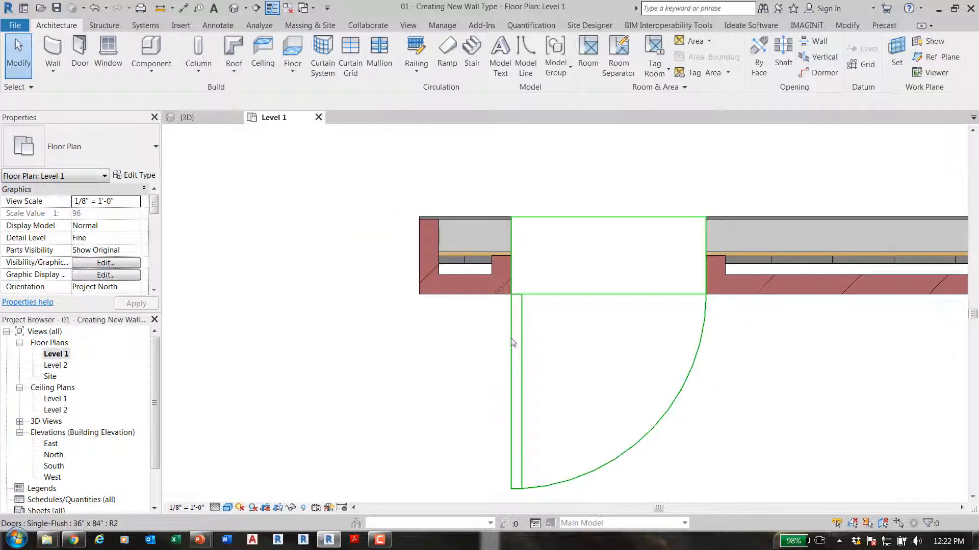
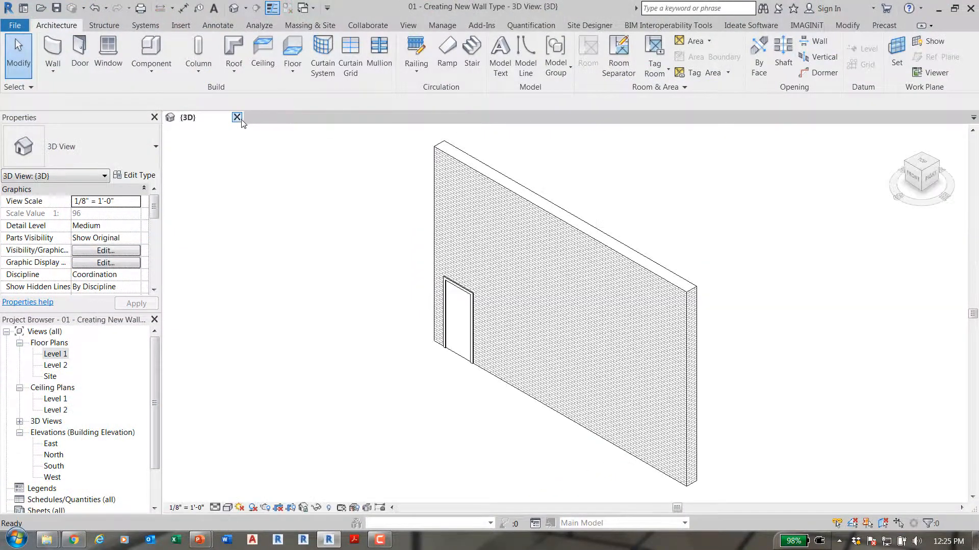
Close the current project without saving and open the model 04 - Creating a Vertically Compound Wall
{"action": "left_click", "coordinate": [237, 118]}
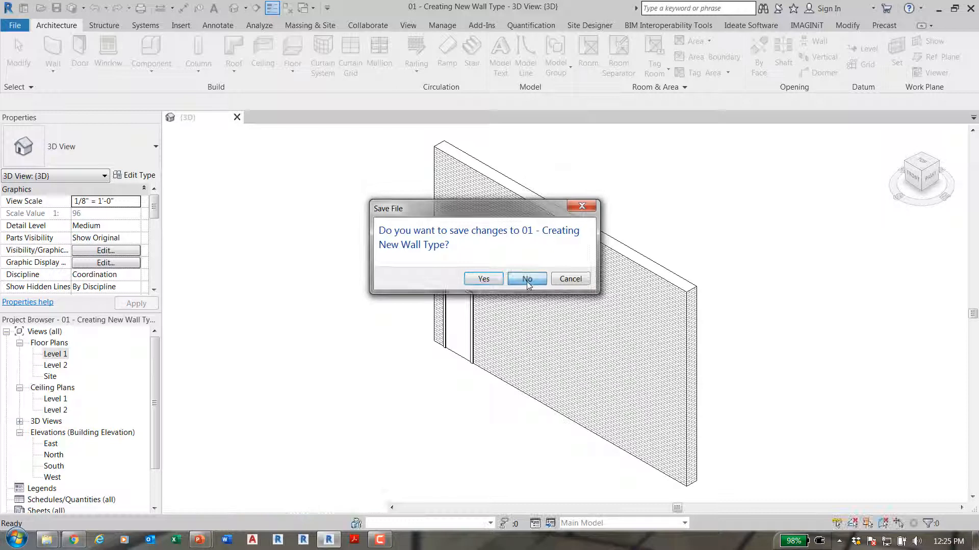
{"action": "left_click", "coordinate": [527, 278]}
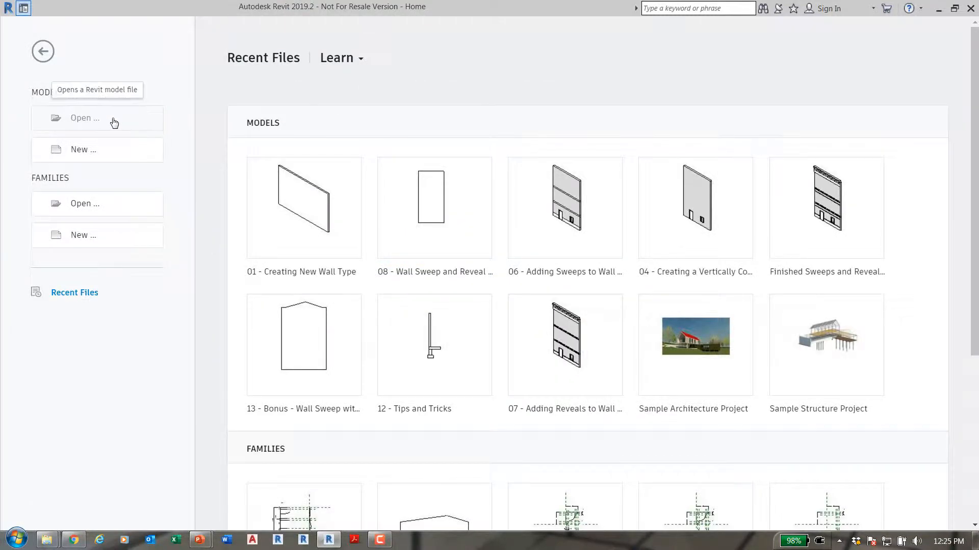
{"action": "left_click", "coordinate": [113, 122]}
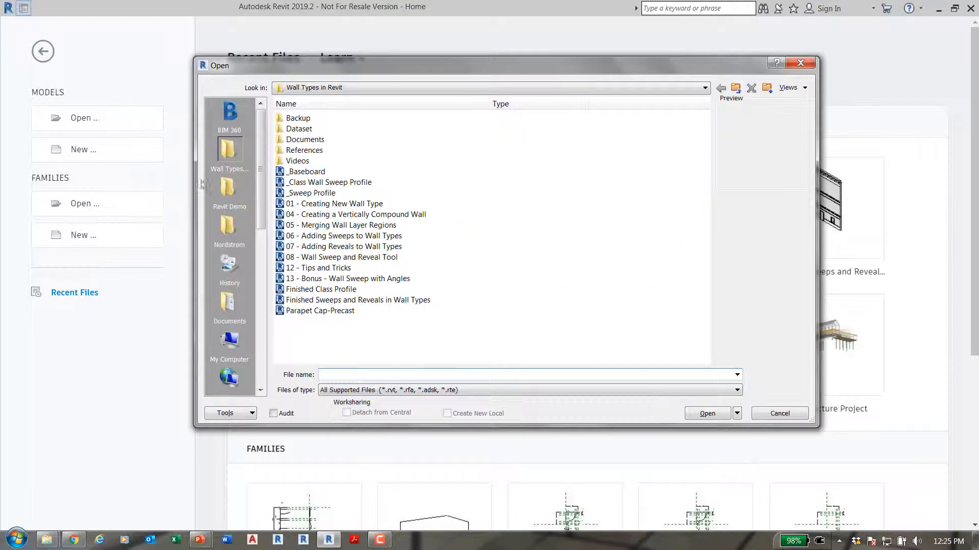
{"action": "double_click", "coordinate": [301, 215]}
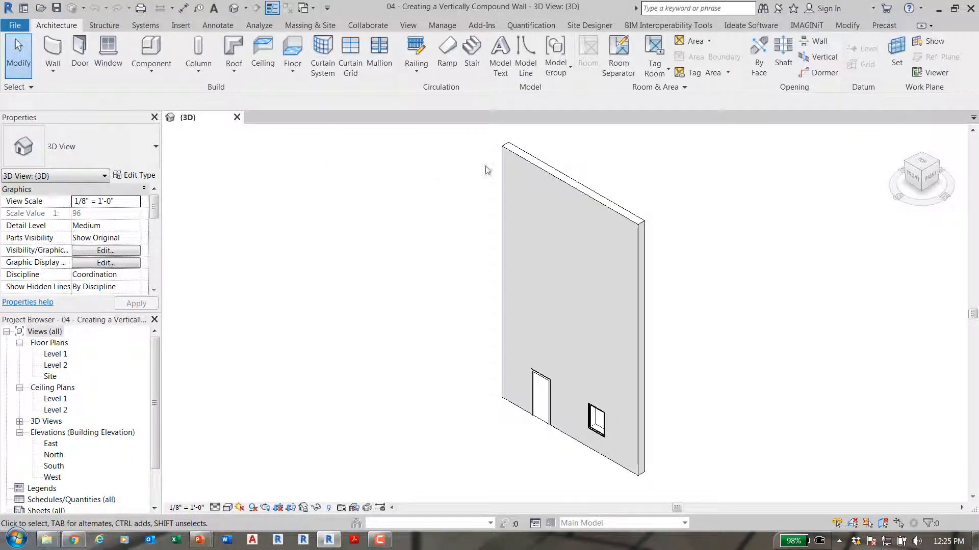
Open the layer structure of the wall's Stud + Brick type and switch its preview to the section view
{"action": "left_click", "coordinate": [507, 164]}
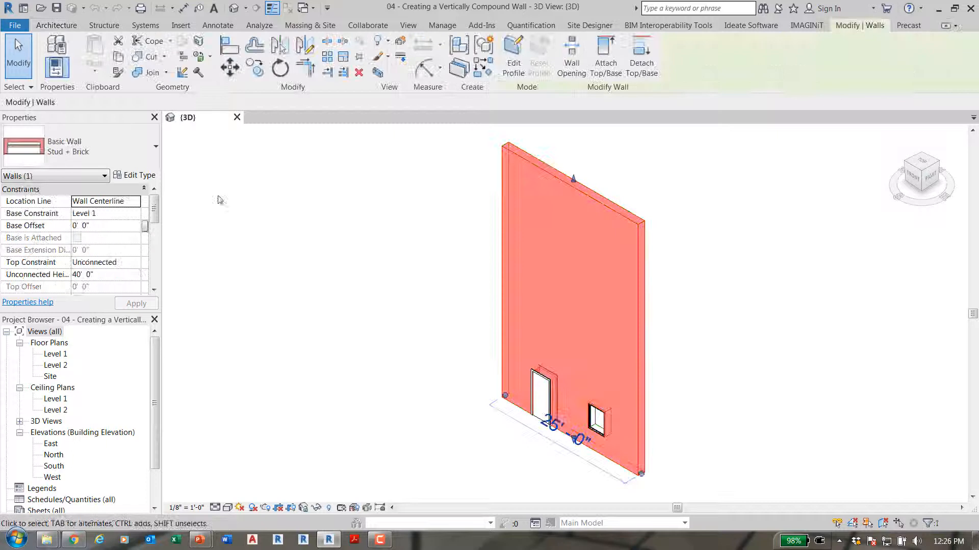
{"action": "left_click", "coordinate": [149, 179]}
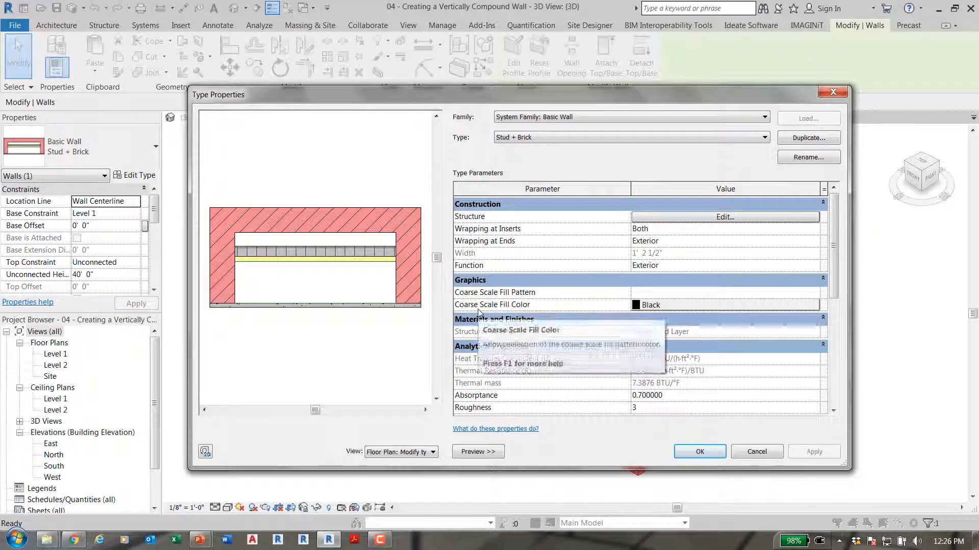
{"action": "left_click", "coordinate": [742, 217]}
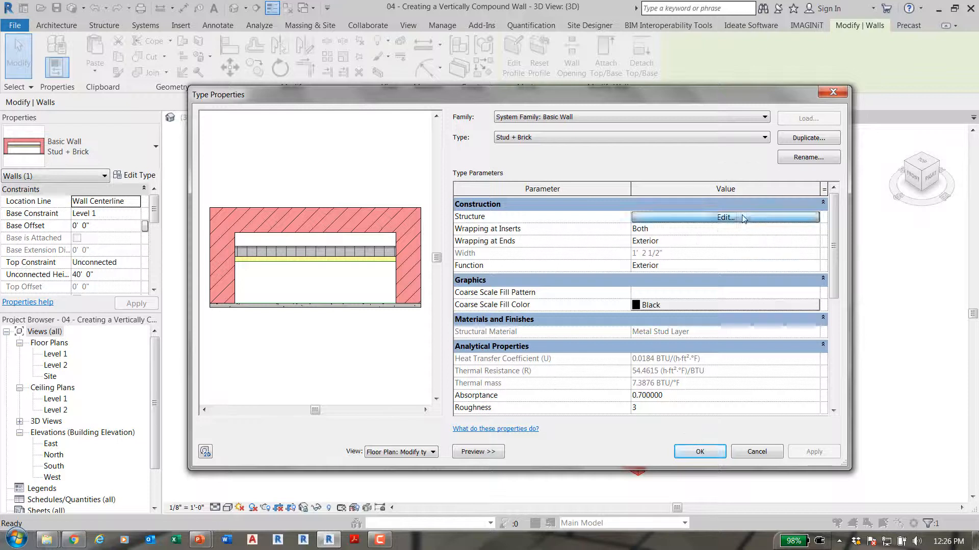
{"action": "left_click", "coordinate": [410, 453]}
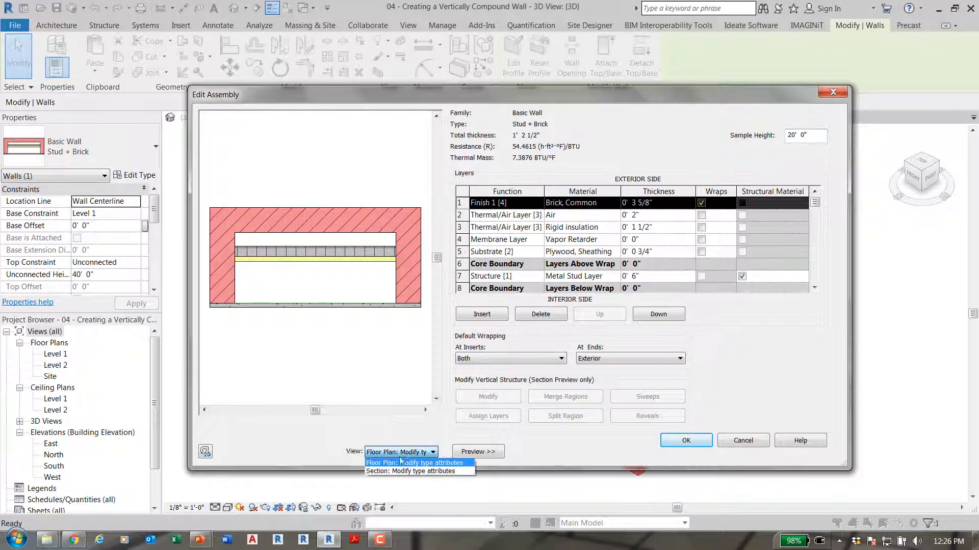
{"action": "left_click", "coordinate": [400, 475]}
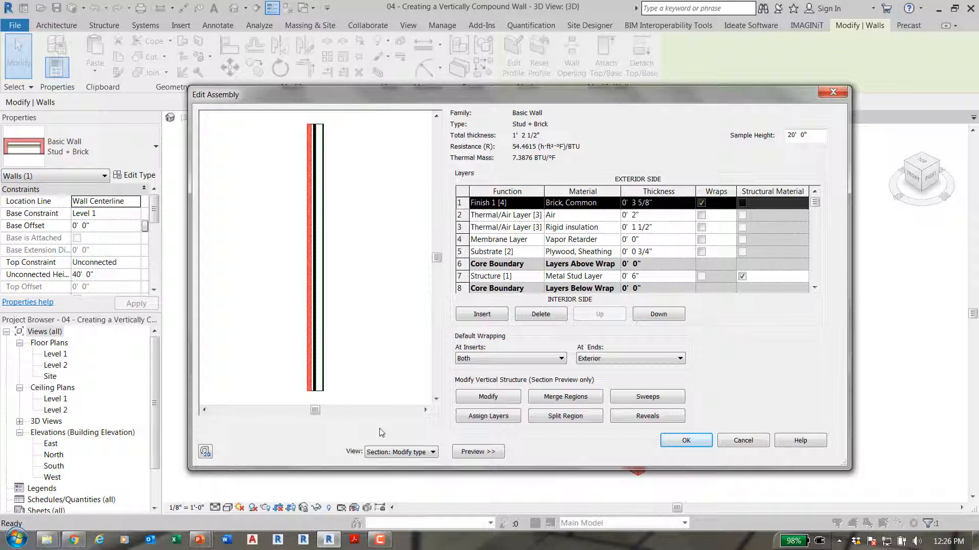
{"action": "left_click", "coordinate": [808, 145]}
{"action": "left_click", "coordinate": [807, 146]}
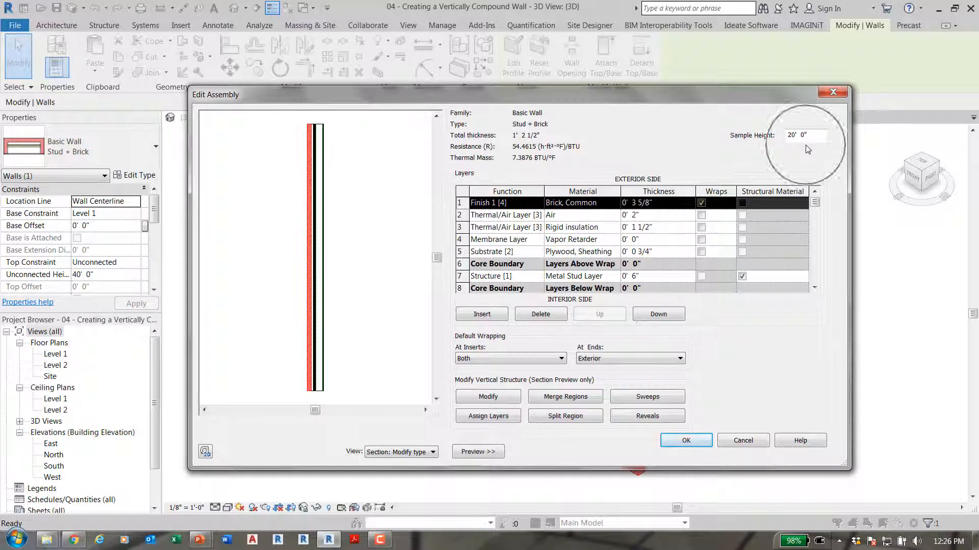
{"action": "left_click", "coordinate": [546, 421]}
{"action": "scroll", "coordinate": [319, 342], "scroll_direction": "up", "scroll_amount": 5}
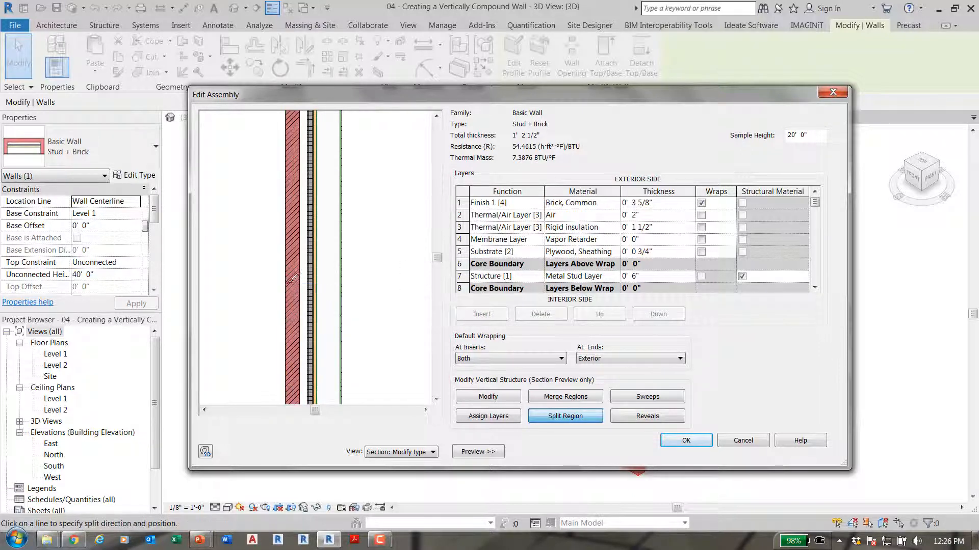
{"action": "left_click", "coordinate": [291, 282]}
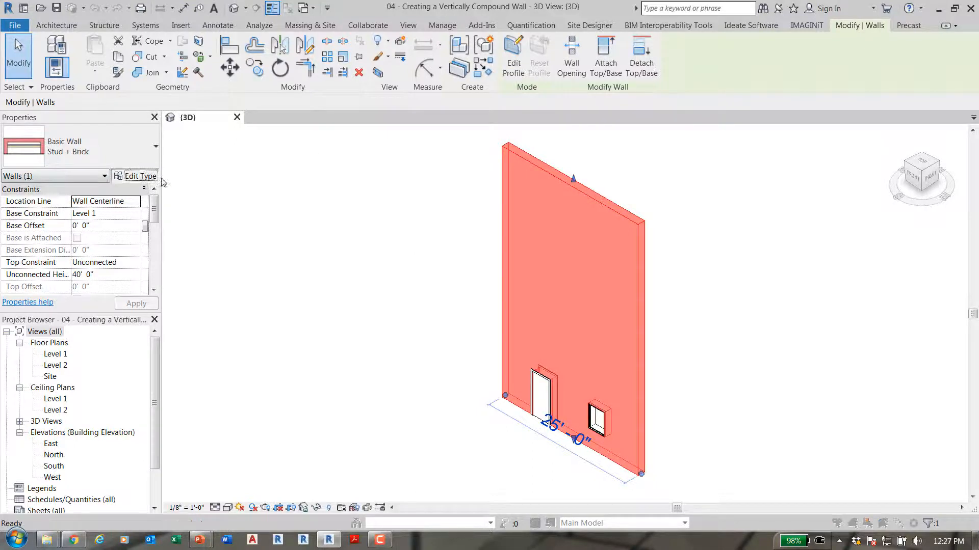
Reopen the Stud + Brick type's layer structure and split the brick layer about 2' 2 1/2" above the wall base
{"action": "left_click", "coordinate": [134, 175]}
{"action": "left_click", "coordinate": [710, 227]}
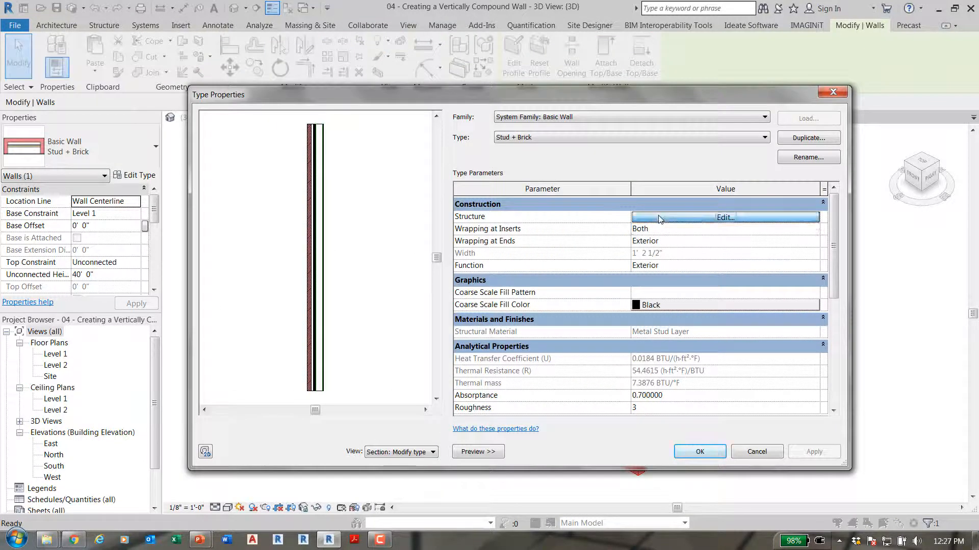
{"action": "left_click", "coordinate": [724, 216]}
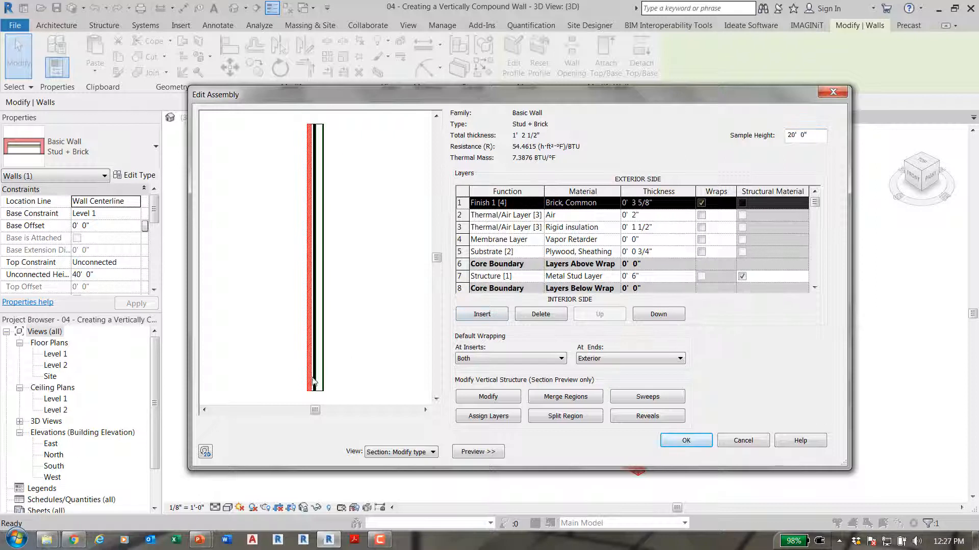
{"action": "scroll", "coordinate": [314, 383], "scroll_direction": "up", "scroll_amount": 5}
{"action": "middle_click_drag", "start_coordinate": [343, 253], "coordinate": [315, 249]}
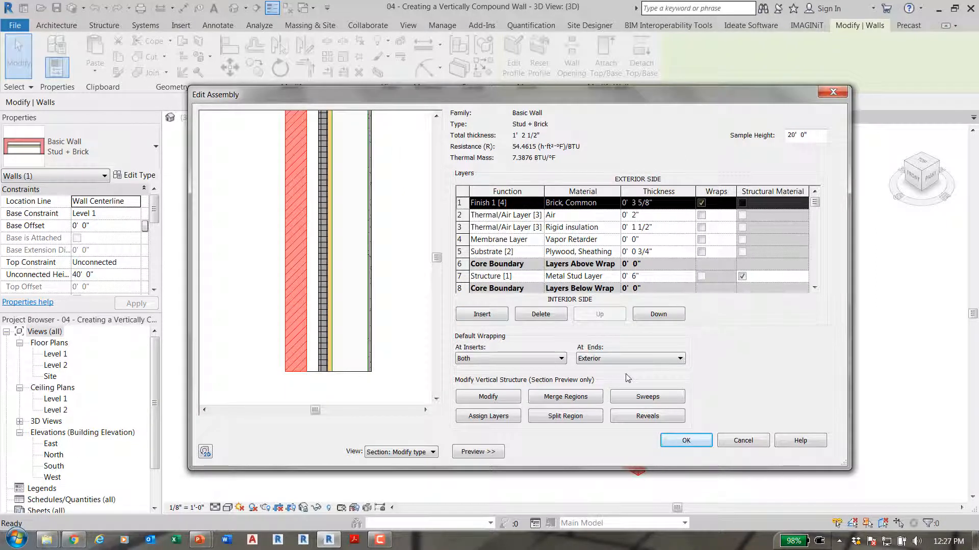
{"action": "left_click", "coordinate": [566, 417]}
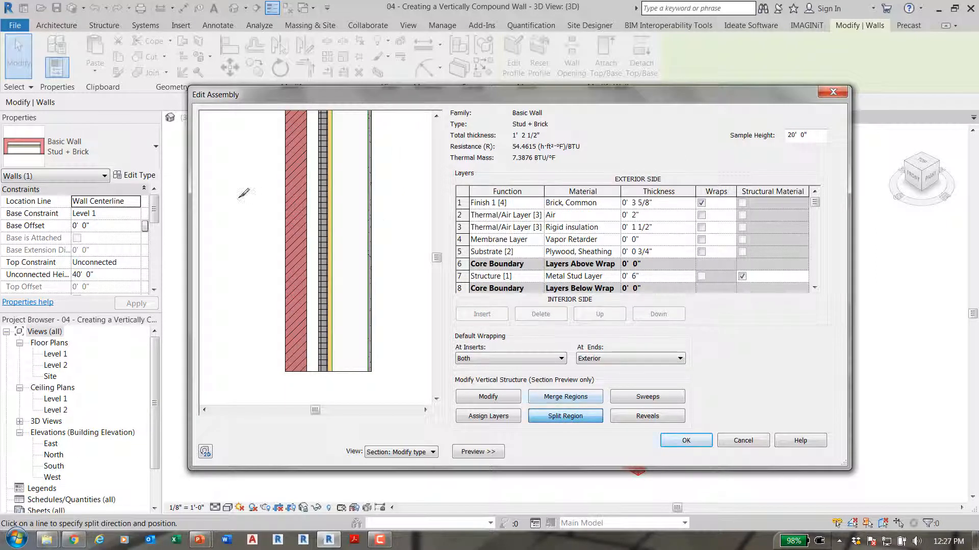
{"action": "left_click", "coordinate": [289, 214]}
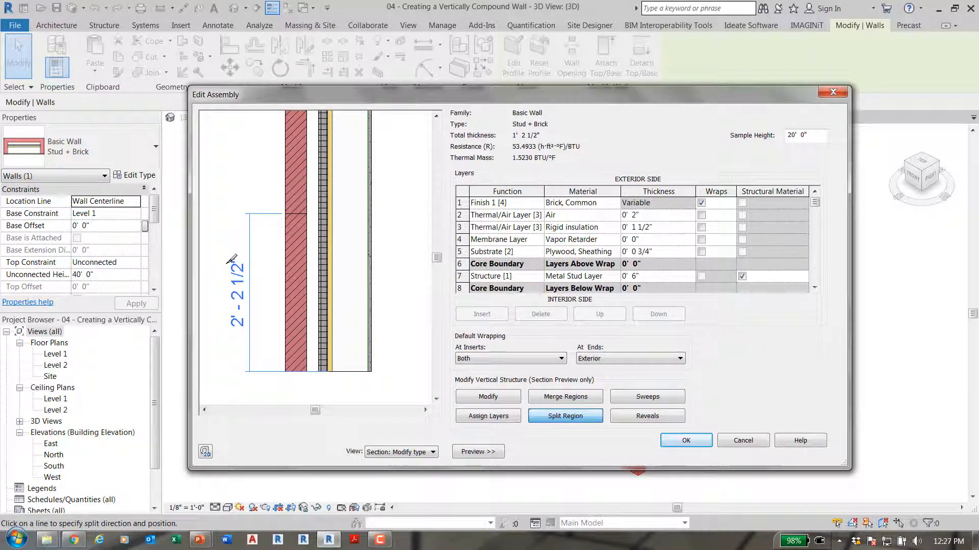
Set the height of the brick split line above the wall base to 2' 6"
{"action": "left_click", "coordinate": [507, 400]}
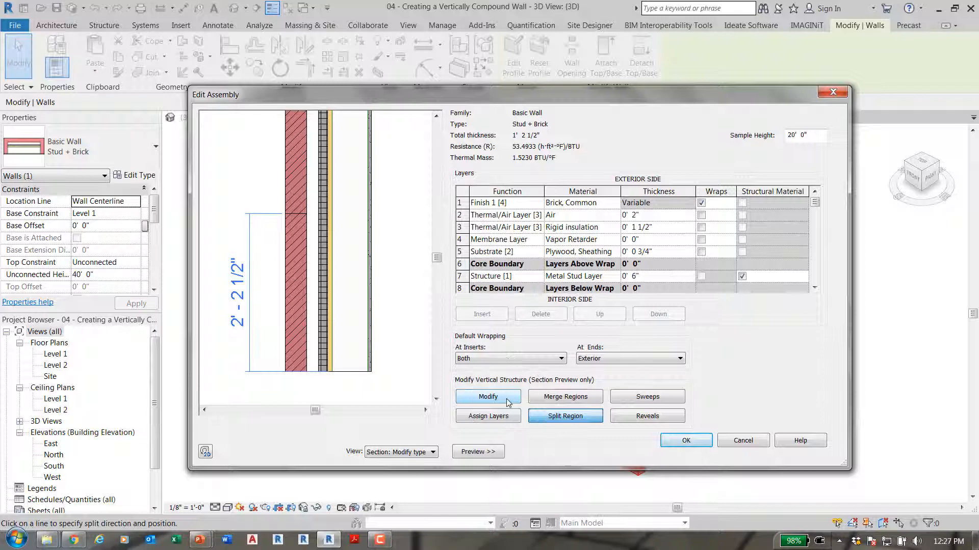
{"action": "left_click", "coordinate": [298, 214]}
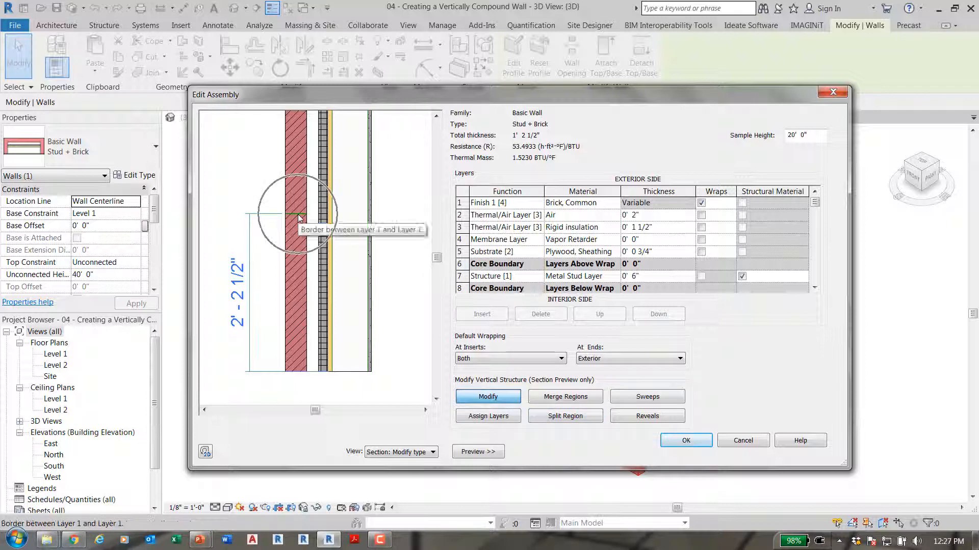
{"action": "left_click", "coordinate": [240, 268]}
{"action": "type", "text": "2-6"}
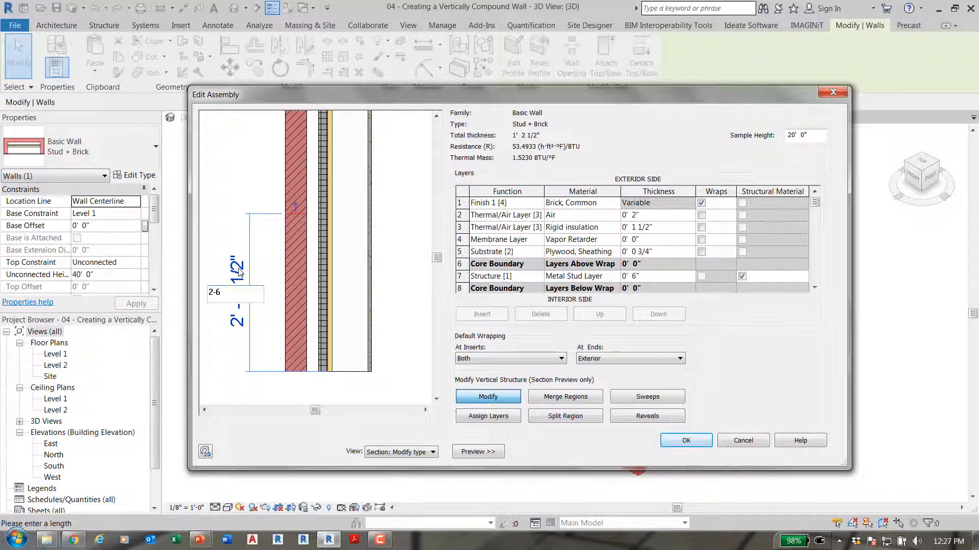
{"action": "key", "text": "Return"}
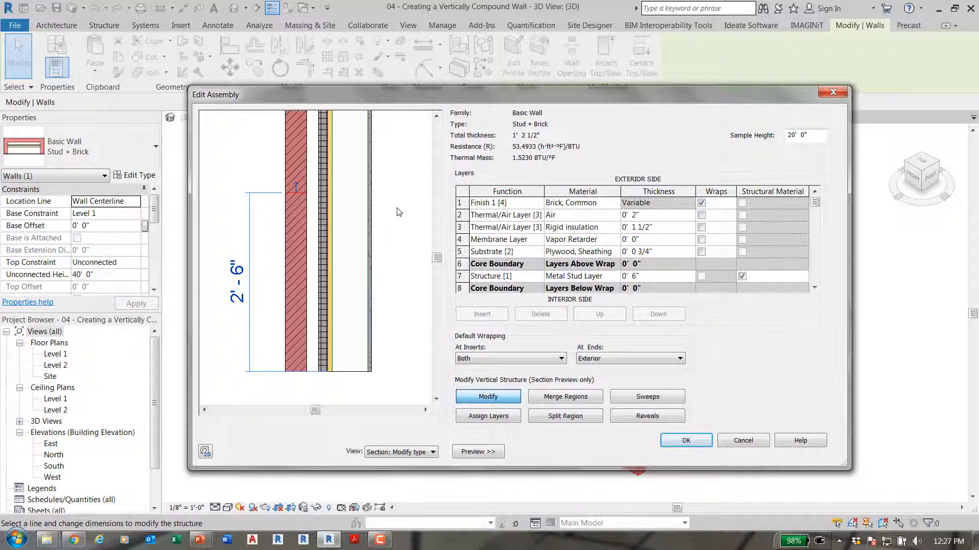
Split the brick layer again about 11 3/4" above the first split and select the new border for modification
{"action": "left_click", "coordinate": [594, 417]}
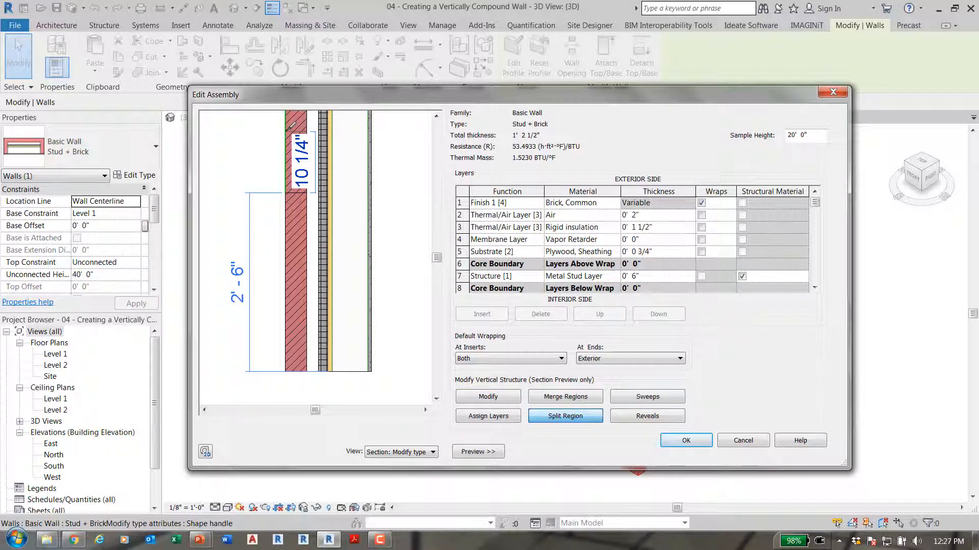
{"action": "left_click", "coordinate": [436, 117]}
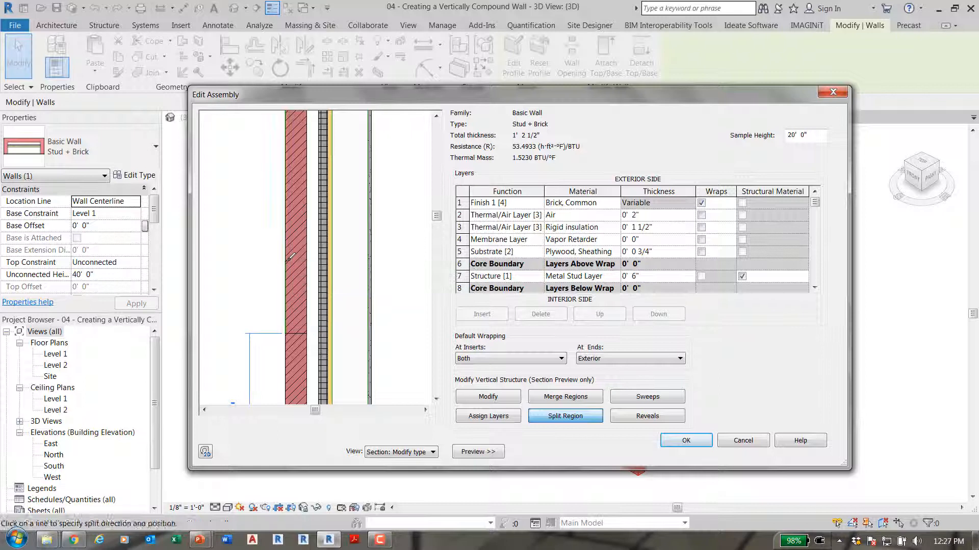
{"action": "left_click", "coordinate": [291, 264]}
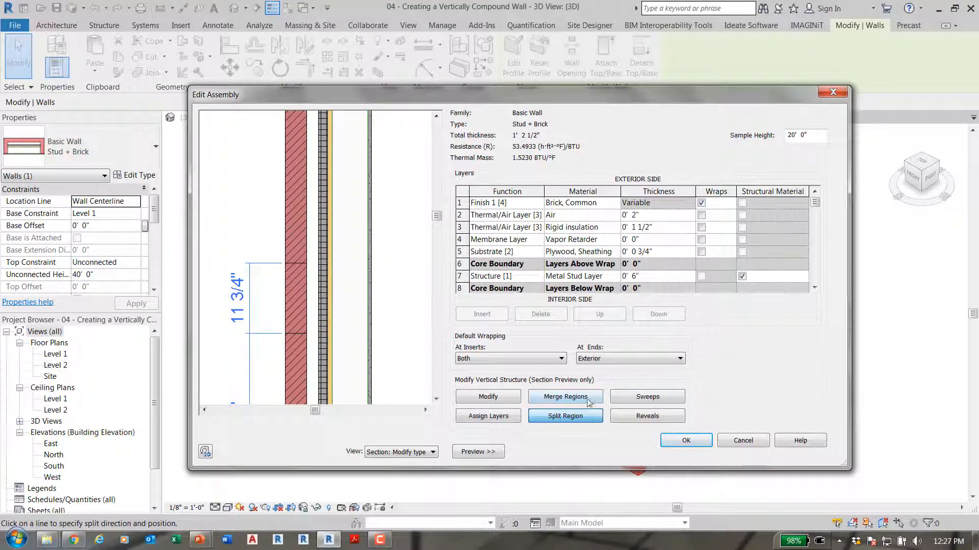
{"action": "left_click", "coordinate": [489, 397]}
{"action": "left_click", "coordinate": [296, 263]}
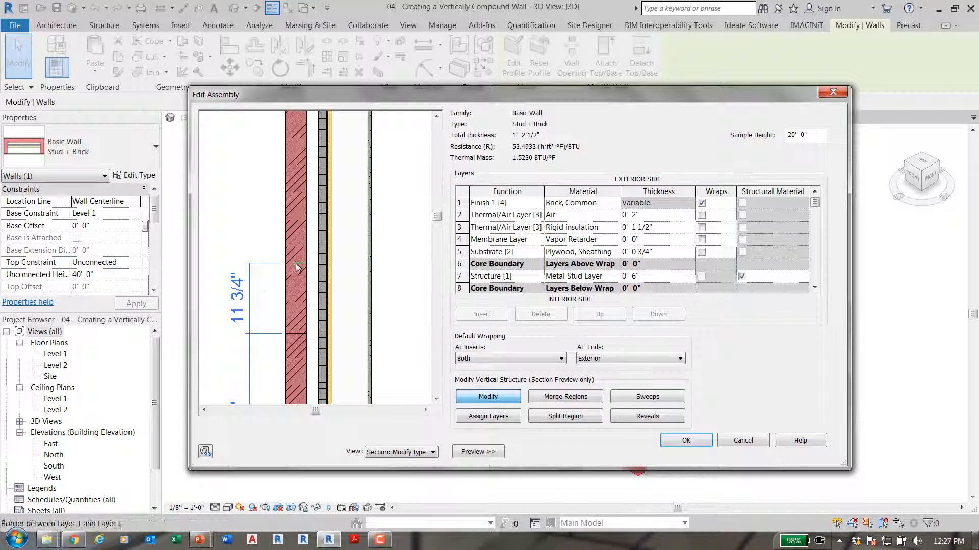
Set the distance between the first and second brick splits to 1' 0"
{"action": "left_click", "coordinate": [239, 295]}
{"action": "type", "text": "1"}
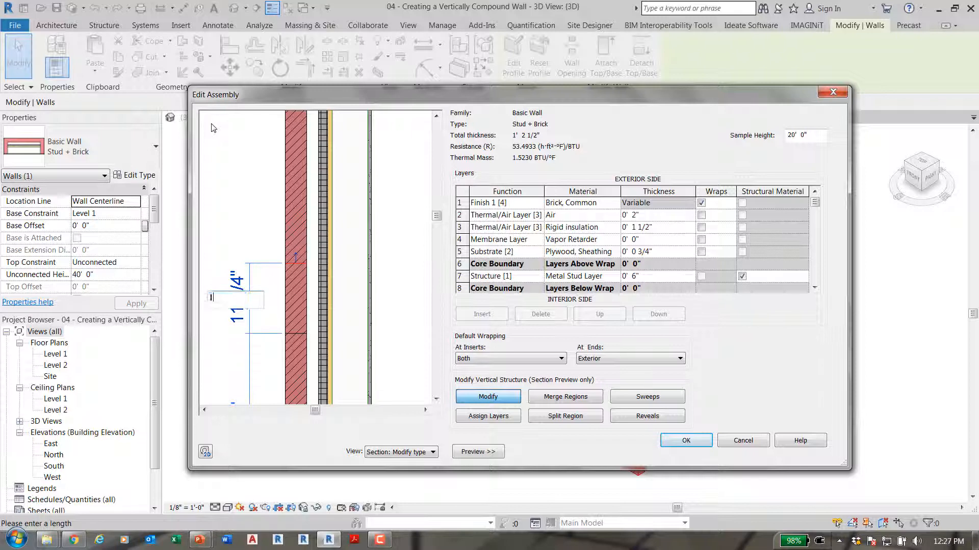
{"action": "key", "text": "Return"}
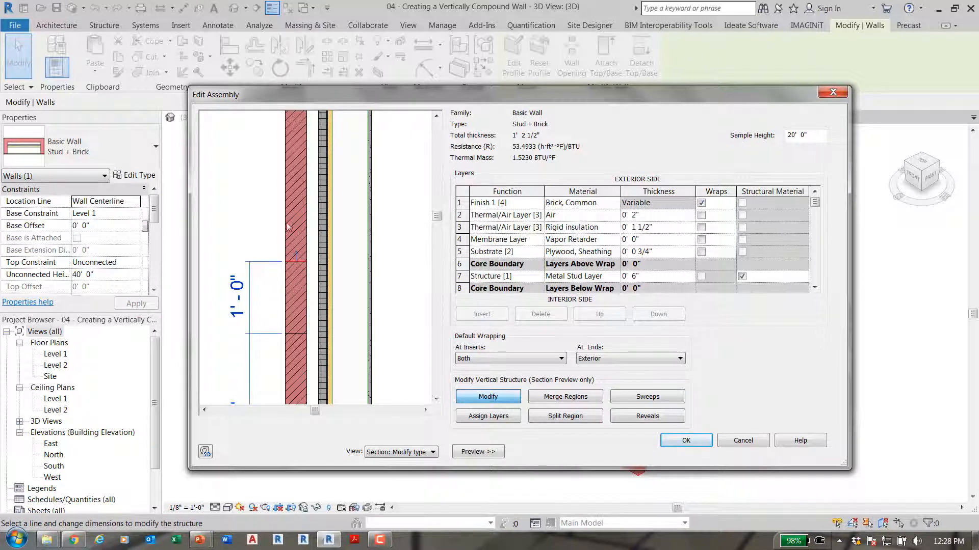
Set the height of the second brick region above the first split to 8' 6"
{"action": "left_click", "coordinate": [241, 291]}
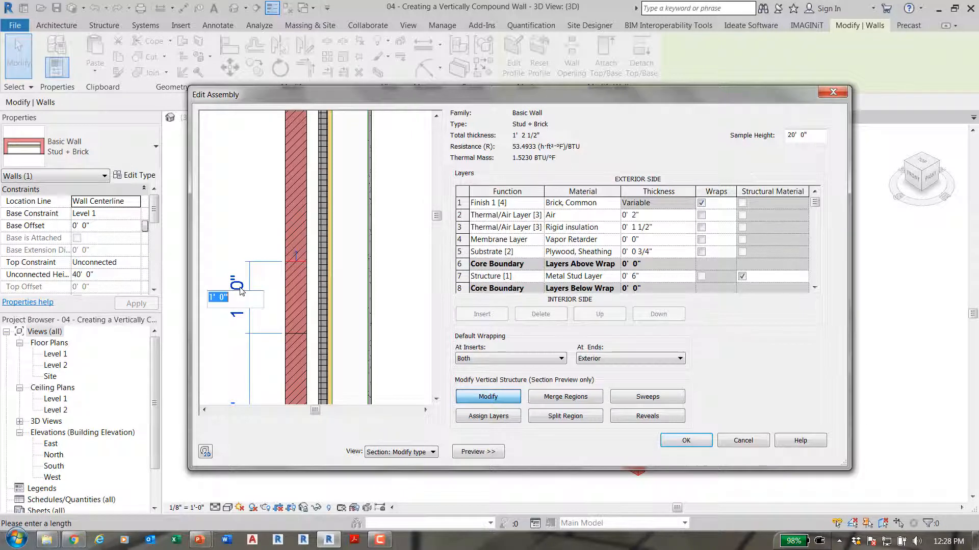
{"action": "type", "text": "8-6"}
{"action": "key", "text": "Return"}
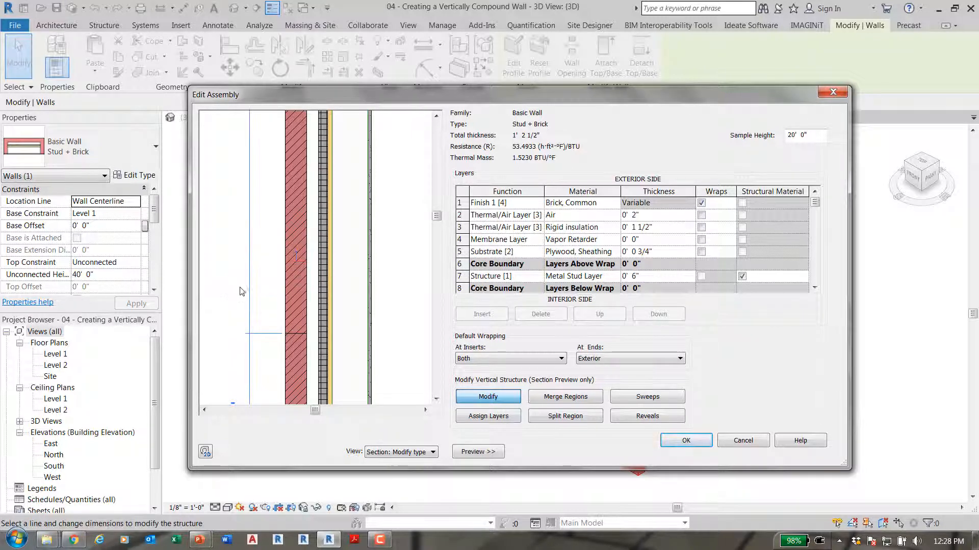
Set the sample height of the wall section preview to 40' 0"
{"action": "left_click", "coordinate": [437, 116]}
{"action": "left_click", "coordinate": [437, 116]}
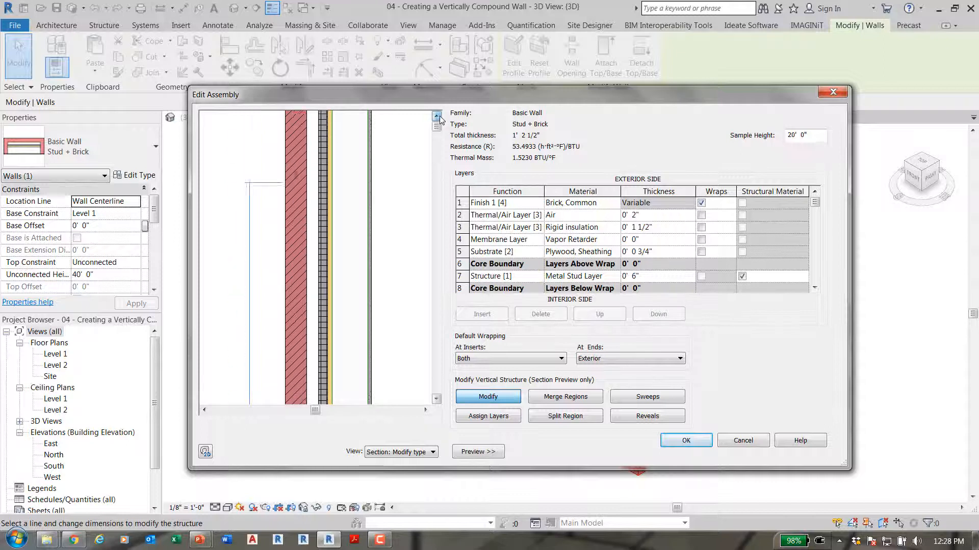
{"action": "left_click", "coordinate": [544, 418]}
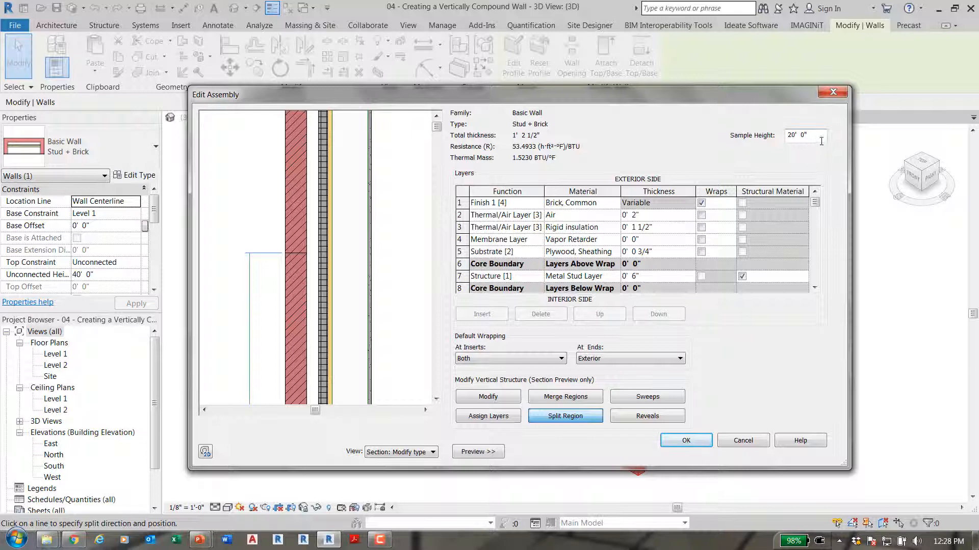
{"action": "left_click_drag", "start_coordinate": [821, 142], "coordinate": [771, 131]}
{"action": "type", "text": "40"}
{"action": "left_click", "coordinate": [513, 400]}
Split the brick layer again about 10 3/4" above the highest existing split
{"action": "left_click", "coordinate": [553, 417]}
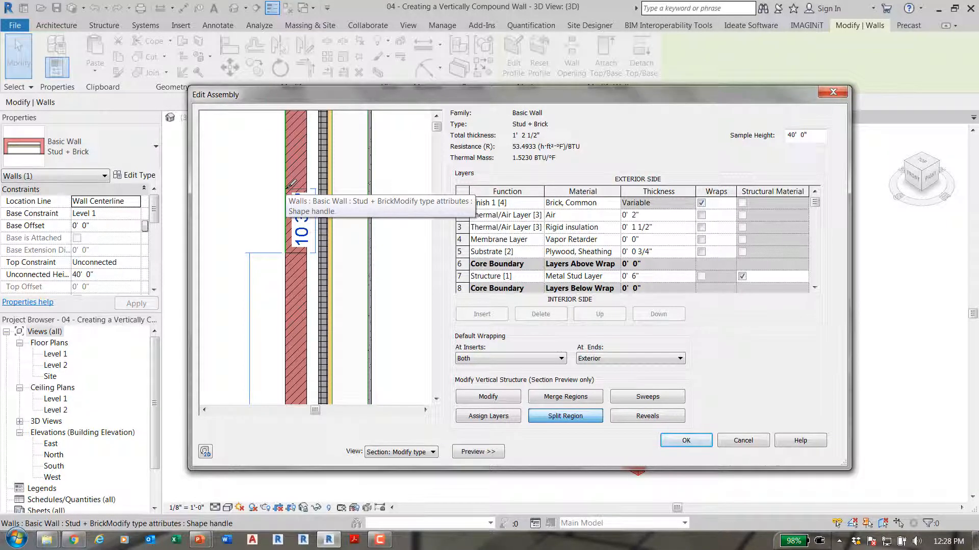
{"action": "left_click", "coordinate": [289, 188]}
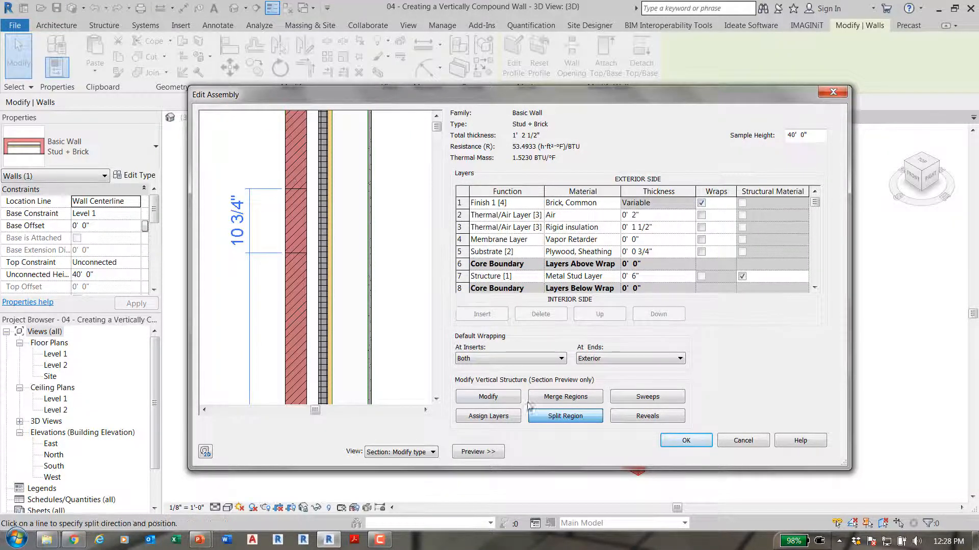
Try to set the height of the new 10 3/4" brick band to 1'
{"action": "left_click", "coordinate": [486, 395]}
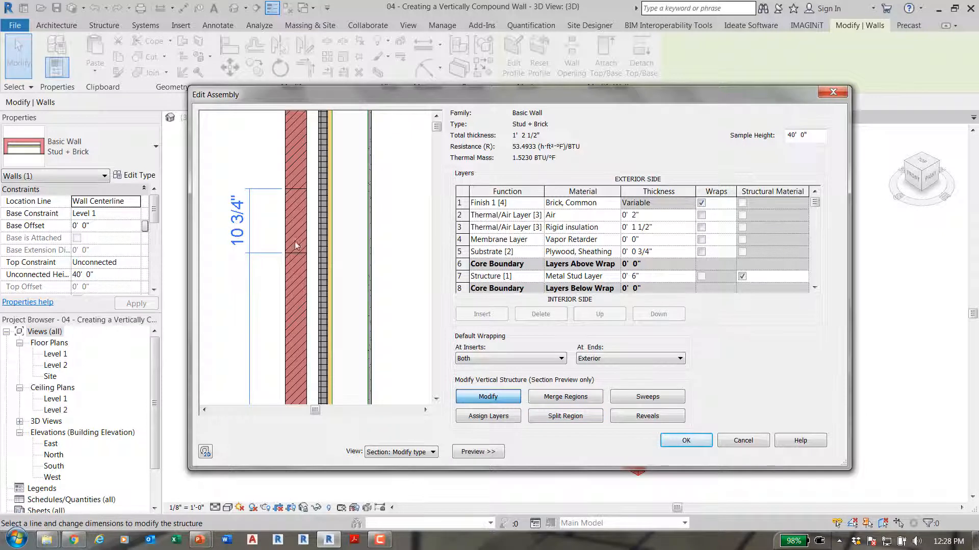
{"action": "left_click", "coordinate": [301, 188]}
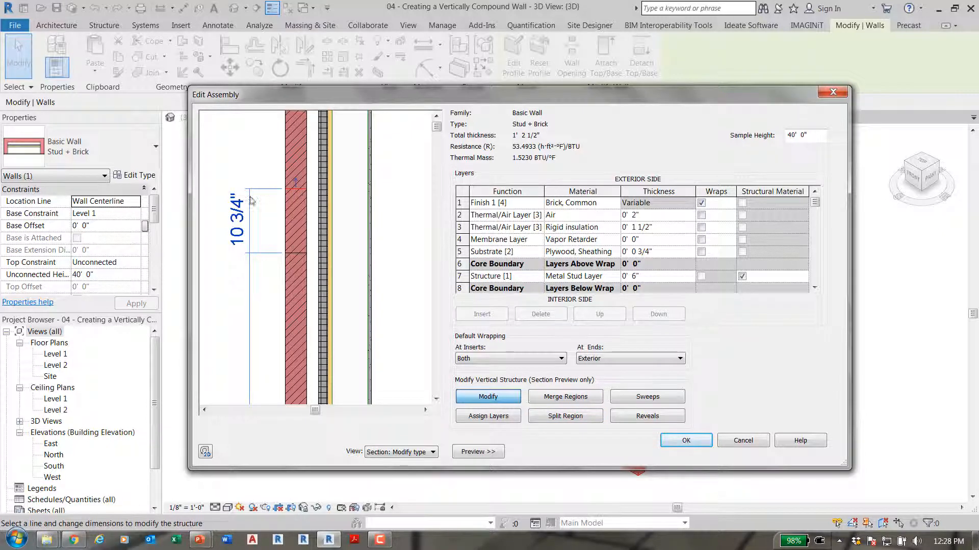
{"action": "left_click", "coordinate": [239, 209]}
{"action": "type", "text": "1"}
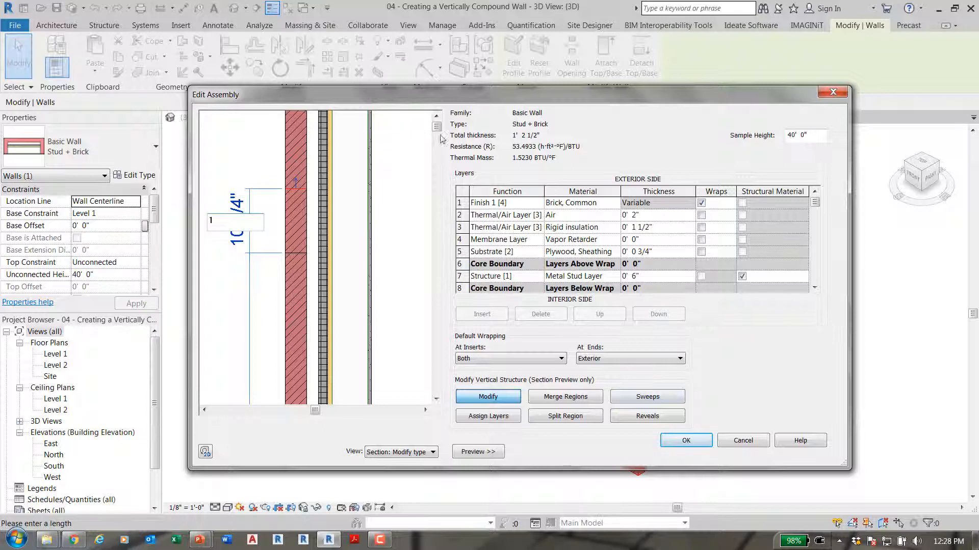
{"action": "left_click", "coordinate": [436, 118]}
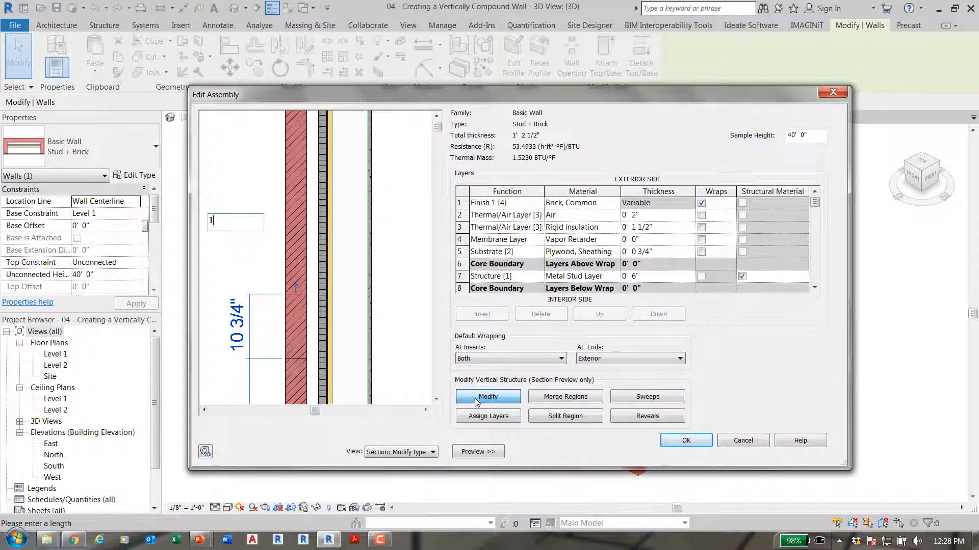
Split the brick layer above the 10 3/4" band and set the height of the new region to 11' 0"
{"action": "left_click", "coordinate": [564, 416]}
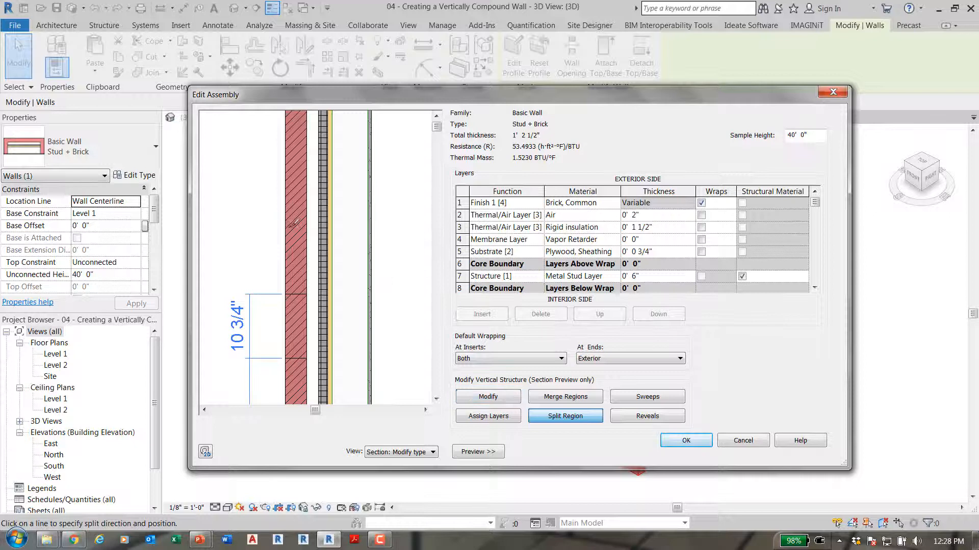
{"action": "left_click", "coordinate": [292, 229]}
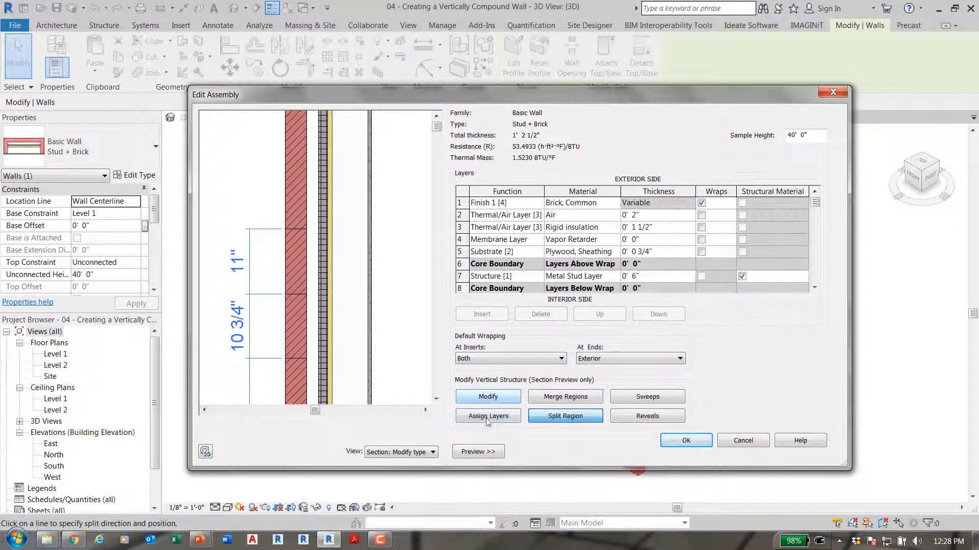
{"action": "left_click", "coordinate": [488, 401]}
{"action": "left_click", "coordinate": [298, 229]}
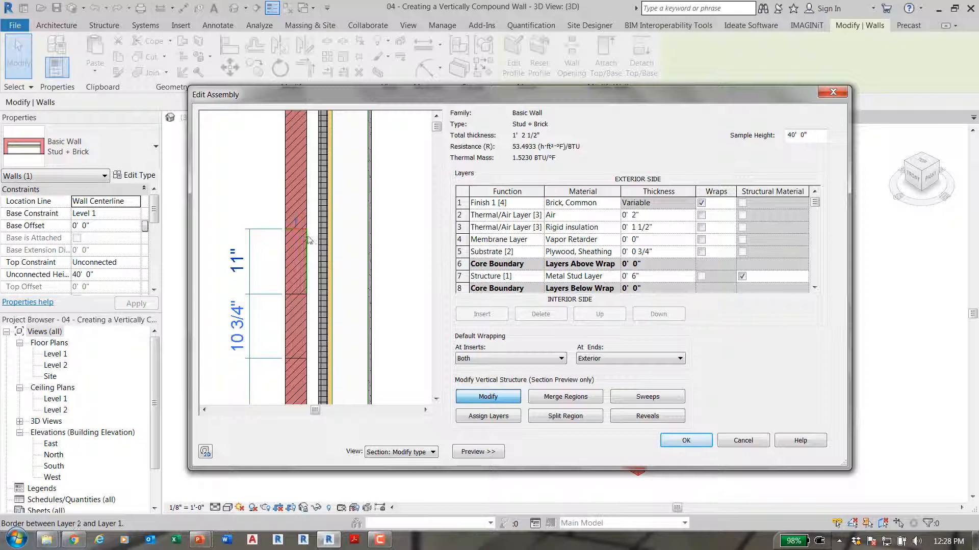
{"action": "left_click", "coordinate": [243, 260]}
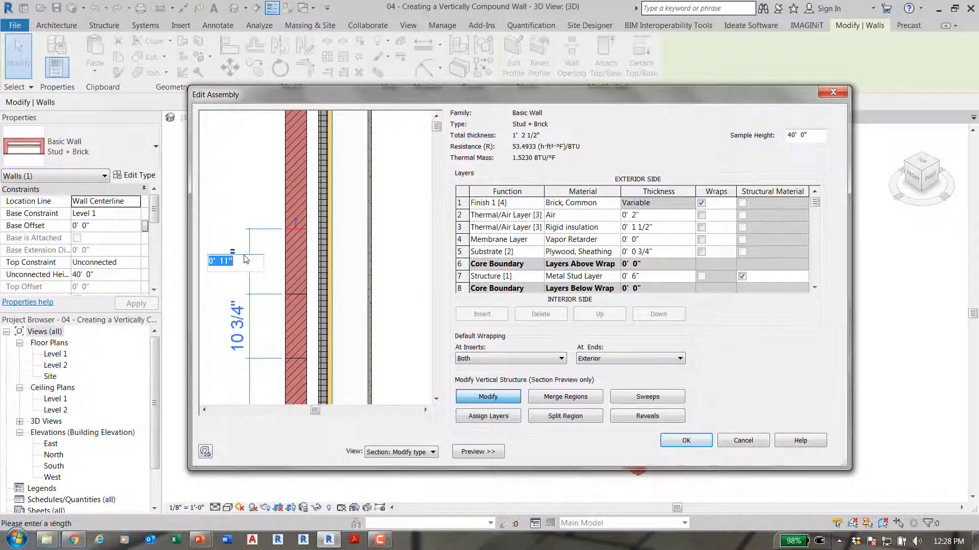
{"action": "type", "text": "16"}
{"action": "key", "text": "Return"}
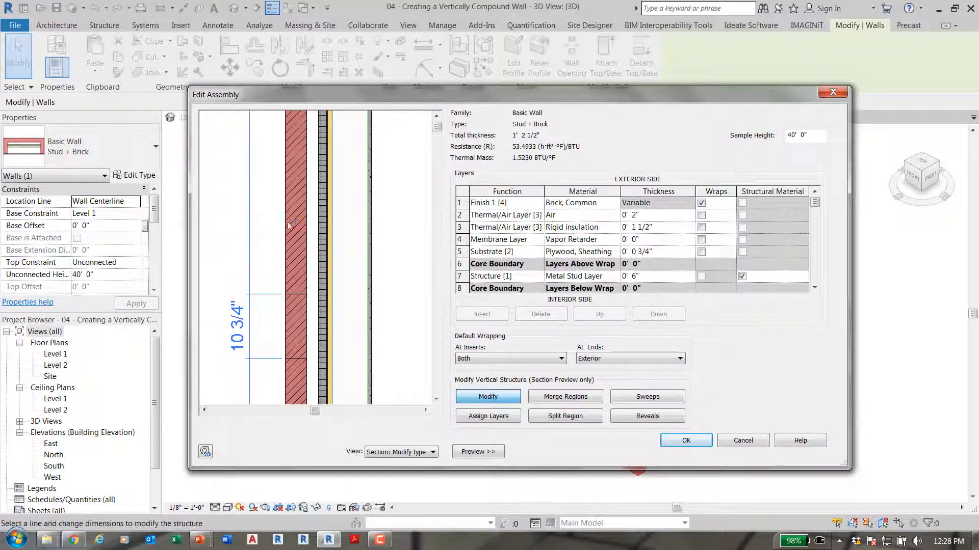
Split the brick layer about 9 1/4" above the 11' 0" region, accept the assembly and type changes, and deselect the wall
{"action": "left_click", "coordinate": [436, 116]}
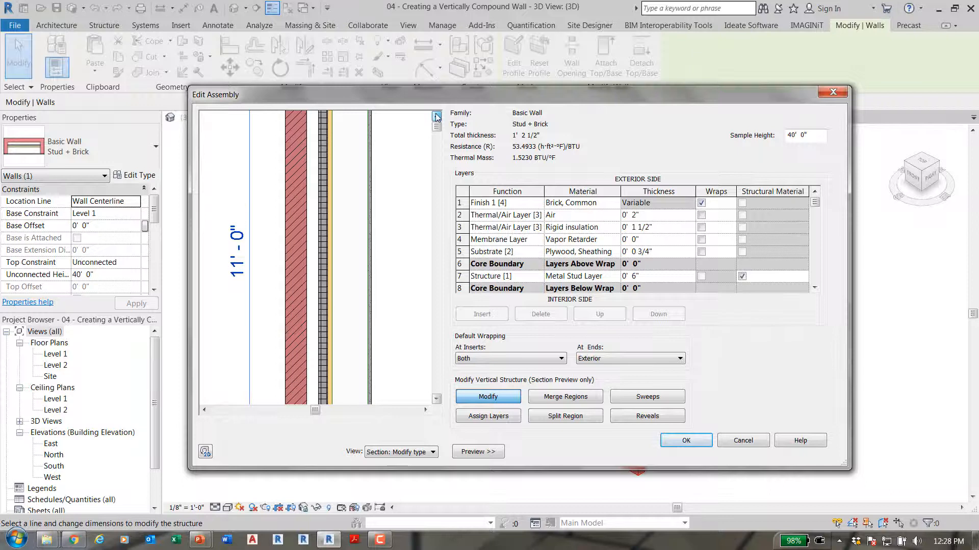
{"action": "left_click", "coordinate": [437, 116]}
{"action": "left_click", "coordinate": [565, 422]}
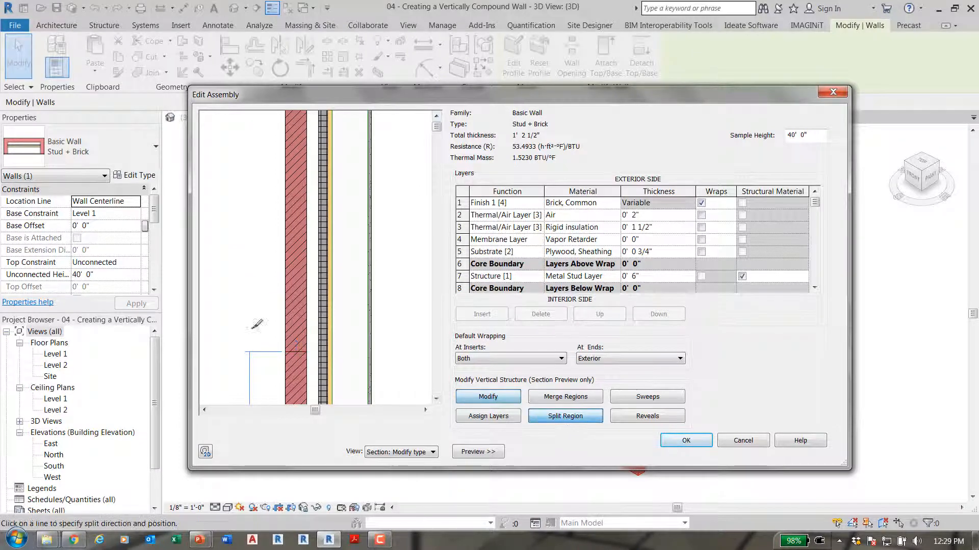
{"action": "left_click", "coordinate": [292, 297]}
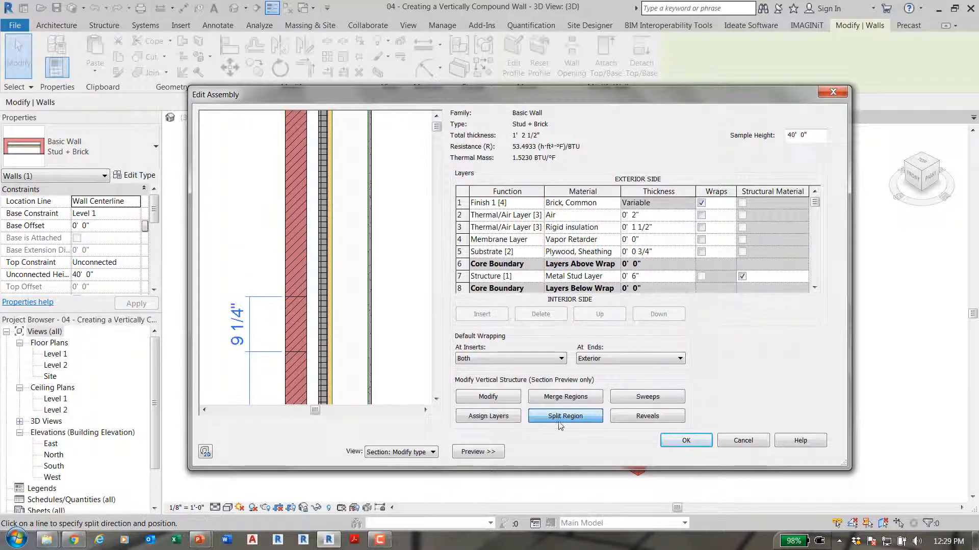
{"action": "left_click", "coordinate": [686, 440]}
{"action": "left_click", "coordinate": [699, 453]}
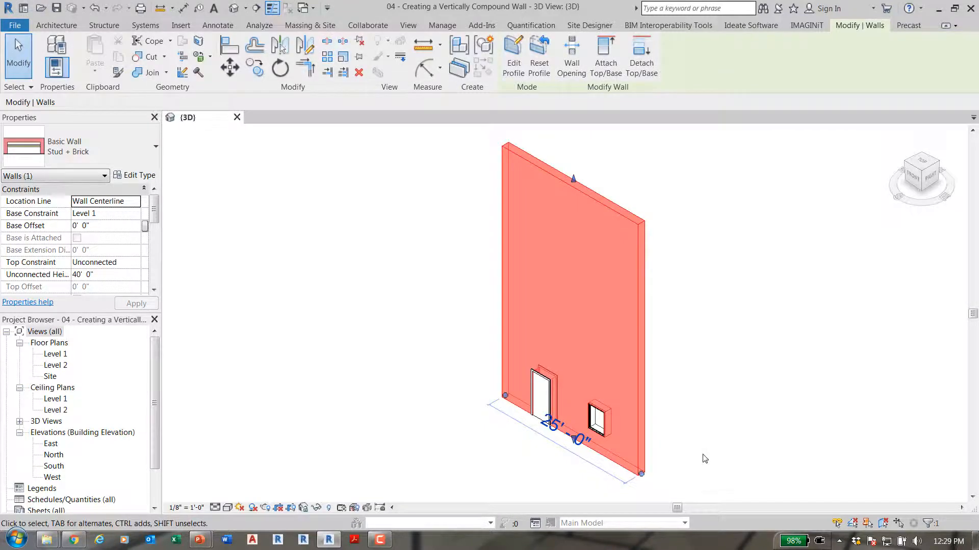
{"action": "left_click", "coordinate": [705, 458]}
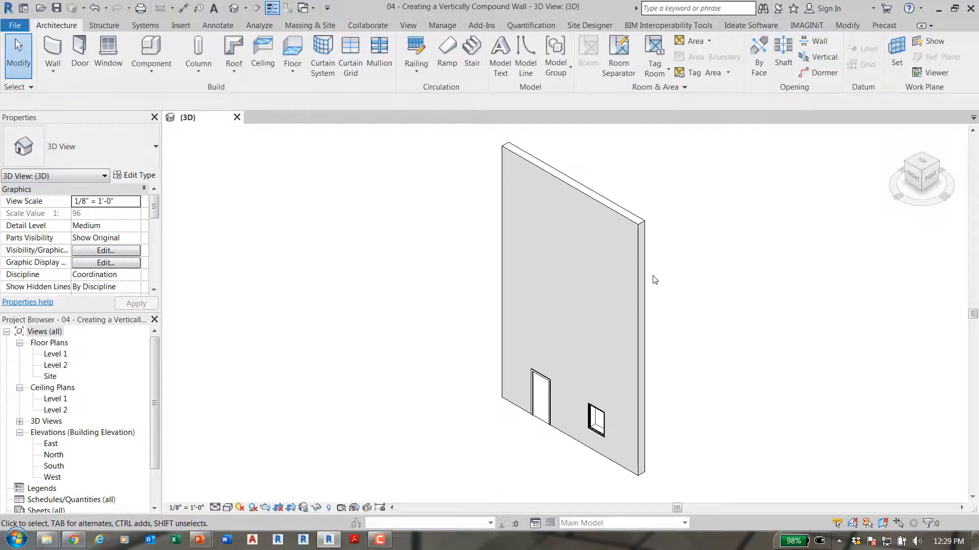
Reopen the wall type's assembly and insert a Finish 1 [4] layer on the exterior side of the brick layer
{"action": "left_click", "coordinate": [641, 283]}
{"action": "left_click", "coordinate": [147, 175]}
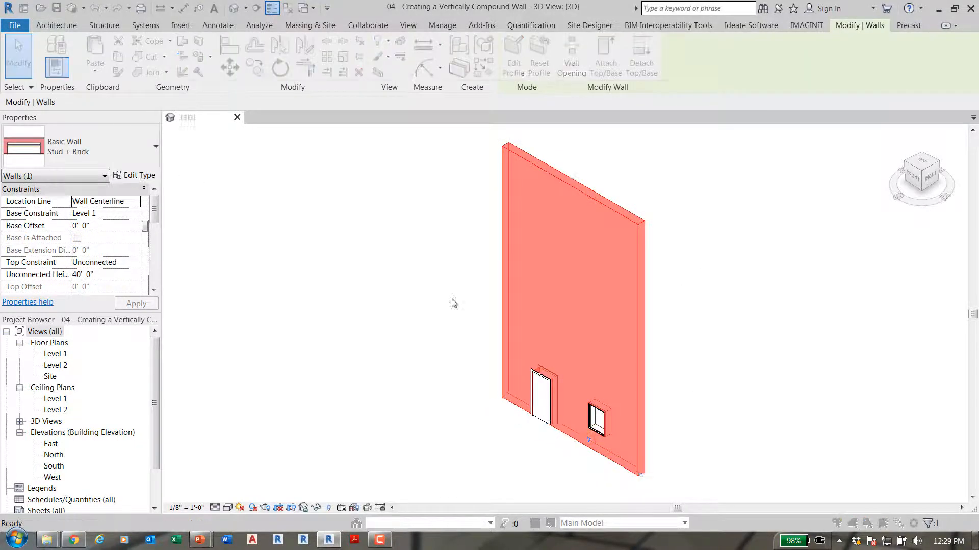
{"action": "left_click", "coordinate": [703, 217]}
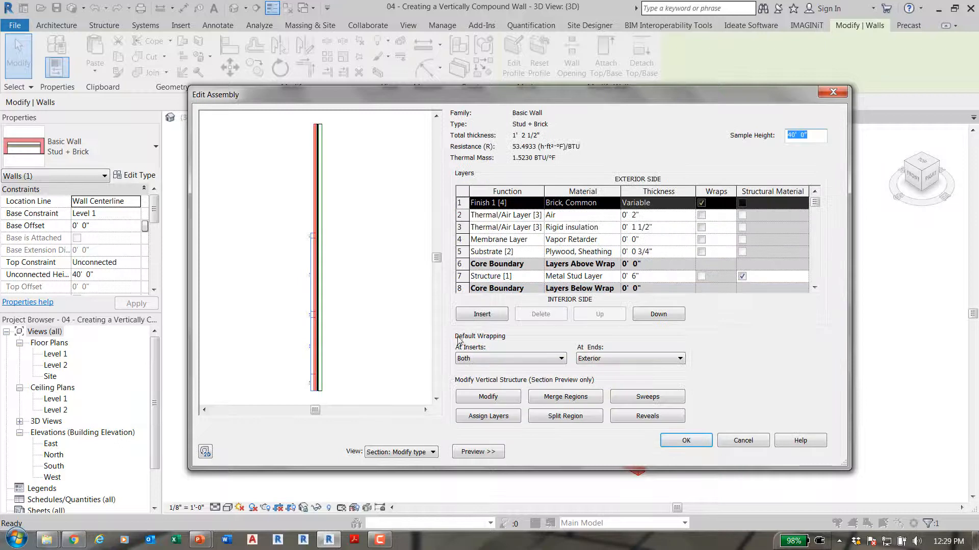
{"action": "scroll", "coordinate": [316, 405], "scroll_direction": "up", "scroll_amount": 5}
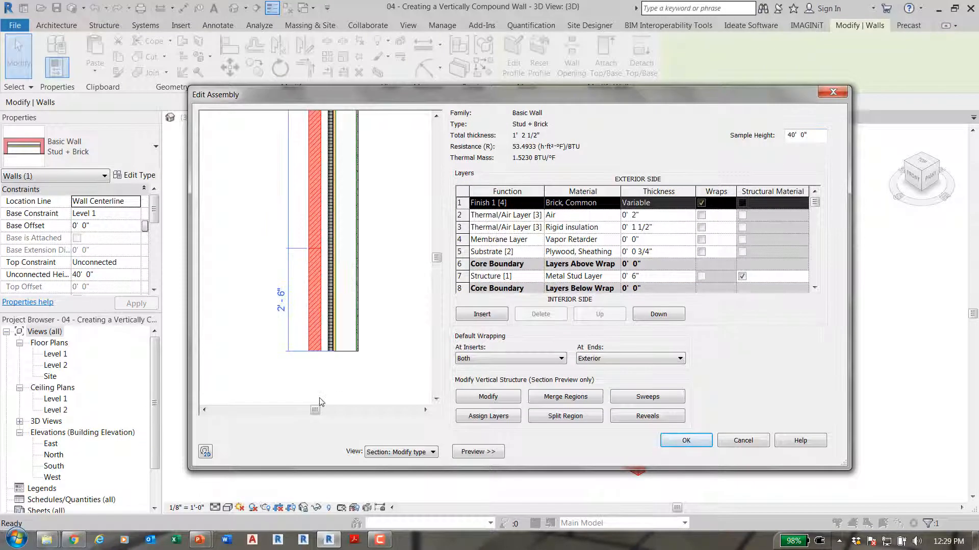
{"action": "left_click", "coordinate": [481, 314]}
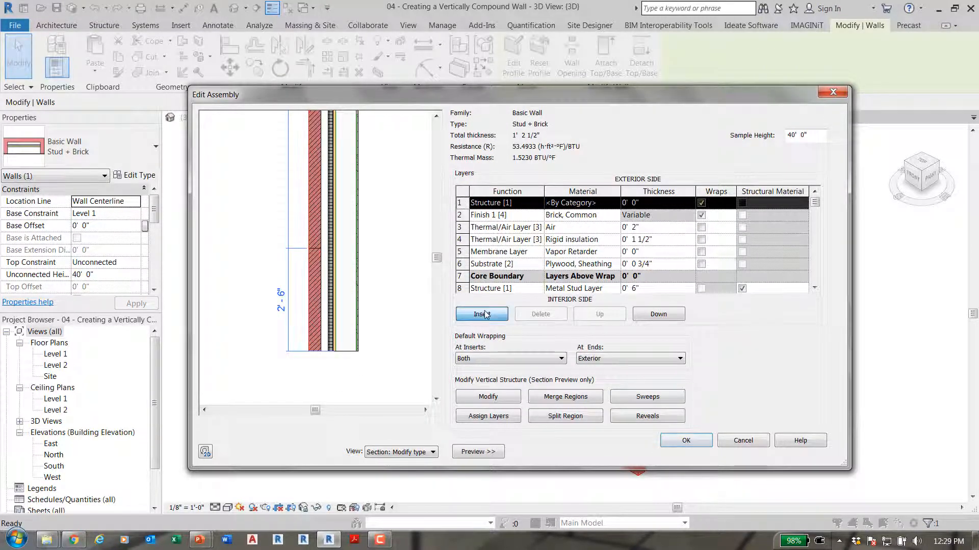
{"action": "left_click", "coordinate": [539, 202]}
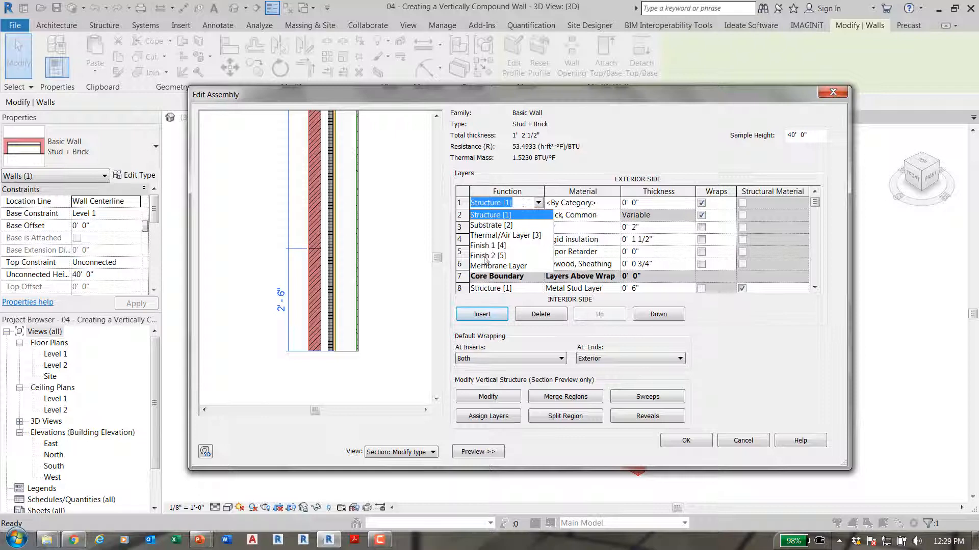
{"action": "left_click", "coordinate": [487, 249]}
Assign the Concrete, Lightweight material to the new exterior finish layer
{"action": "left_click", "coordinate": [616, 203]}
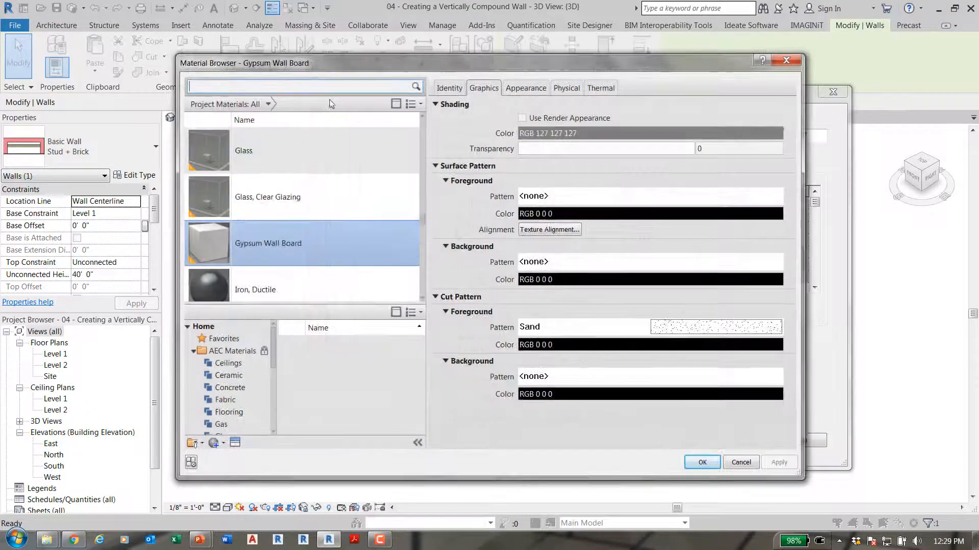
{"action": "type", "text": "con"}
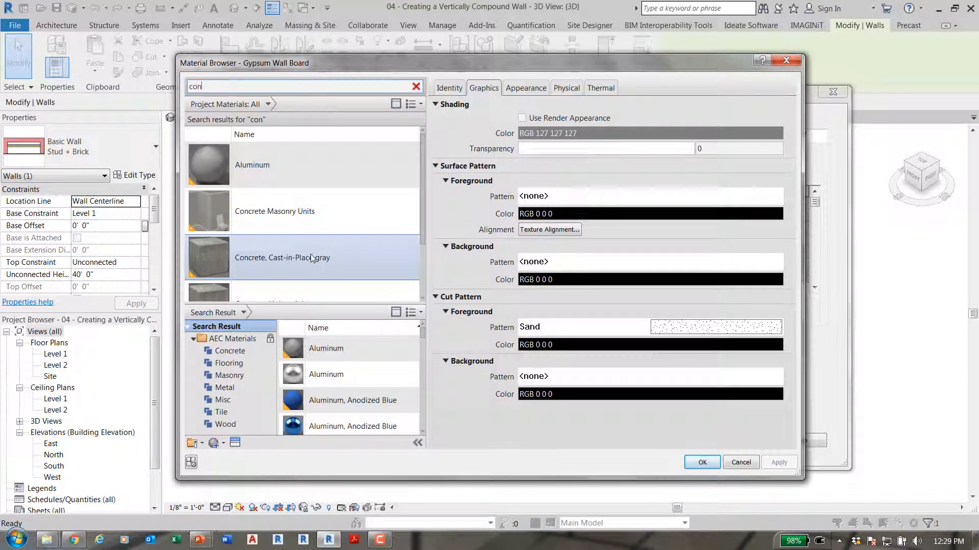
{"action": "scroll", "coordinate": [310, 256], "scroll_direction": "down", "scroll_amount": 2}
{"action": "left_click", "coordinate": [312, 241]}
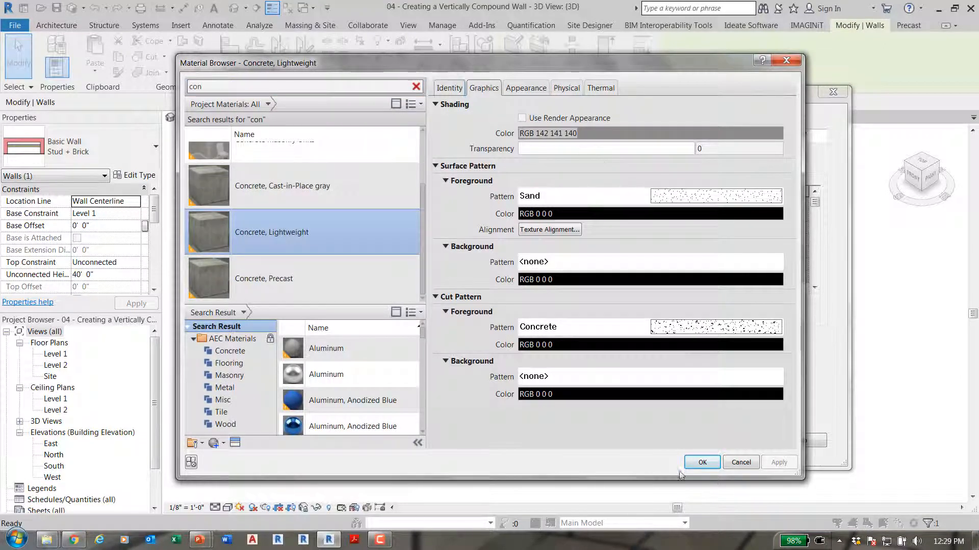
{"action": "left_click", "coordinate": [699, 467]}
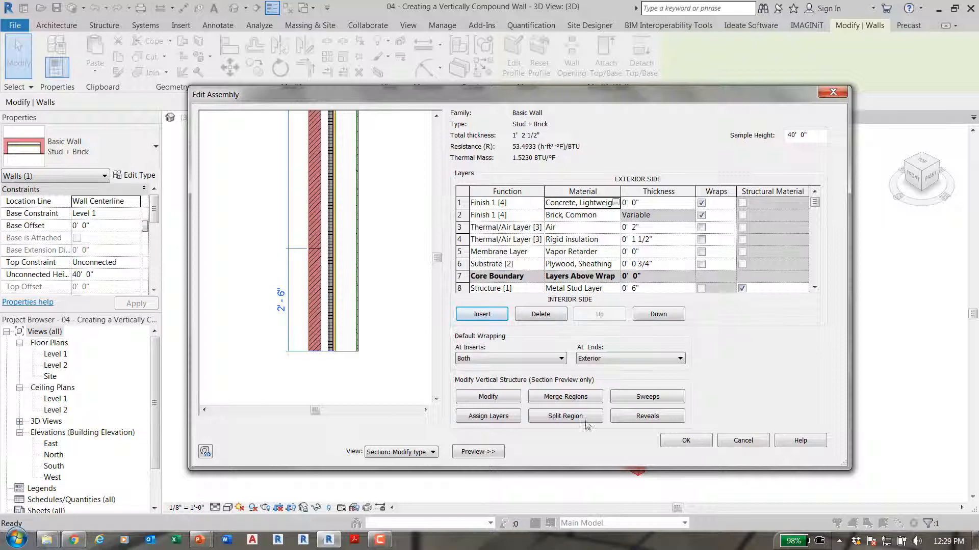
Assign the lightweight concrete layer to the 2' 6" region at the base of the wall section
{"action": "left_click", "coordinate": [493, 421]}
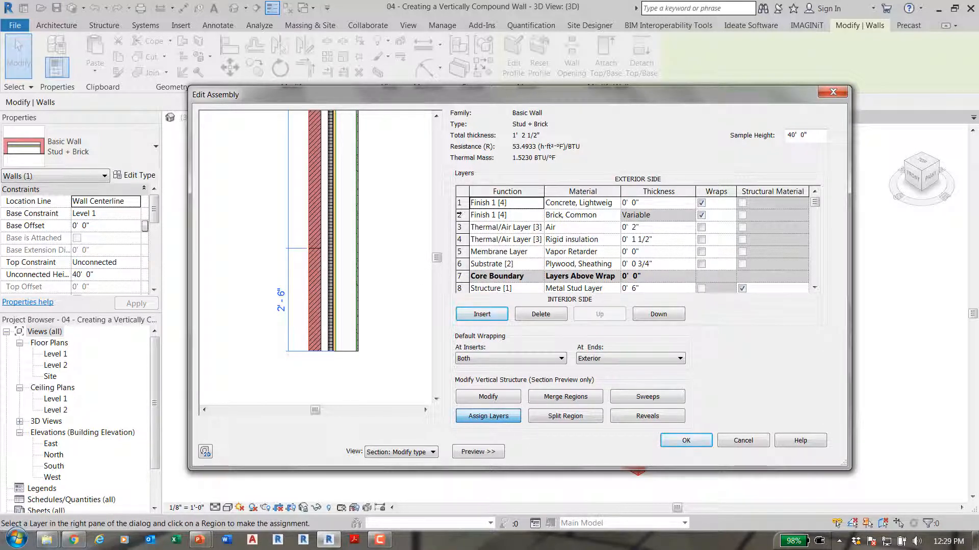
{"action": "left_click", "coordinate": [459, 202]}
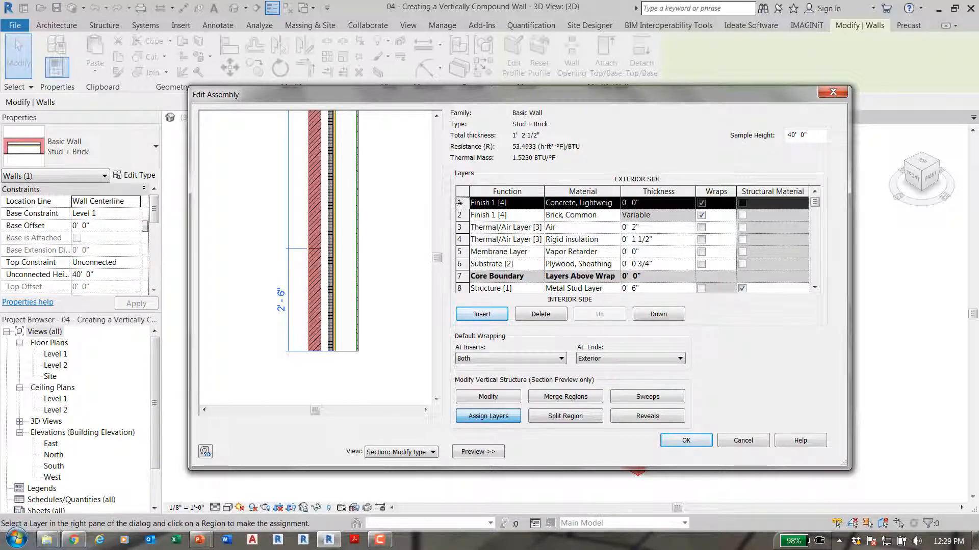
{"action": "left_click", "coordinate": [309, 310]}
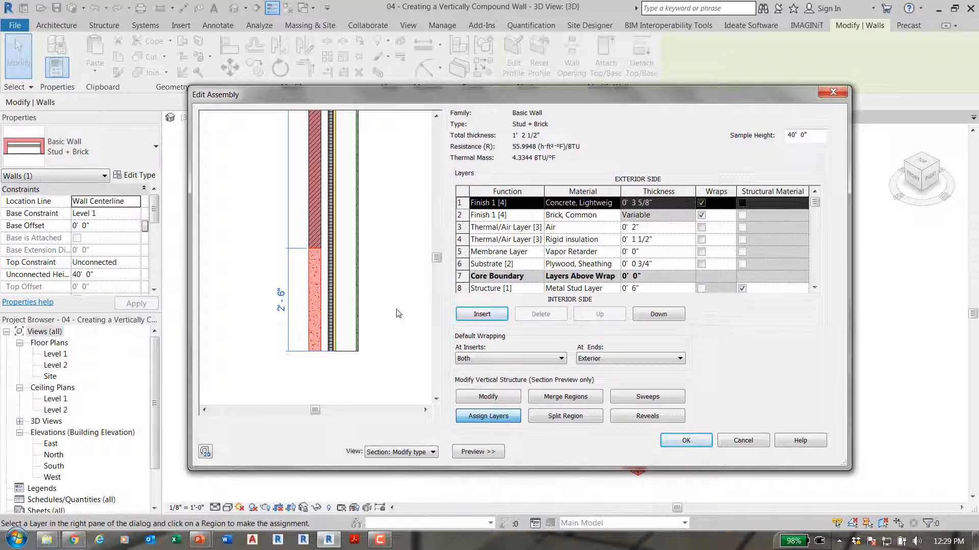
Assign the lightweight concrete layer to the 10 3/4" band of the brick layer
{"action": "left_click", "coordinate": [488, 397]}
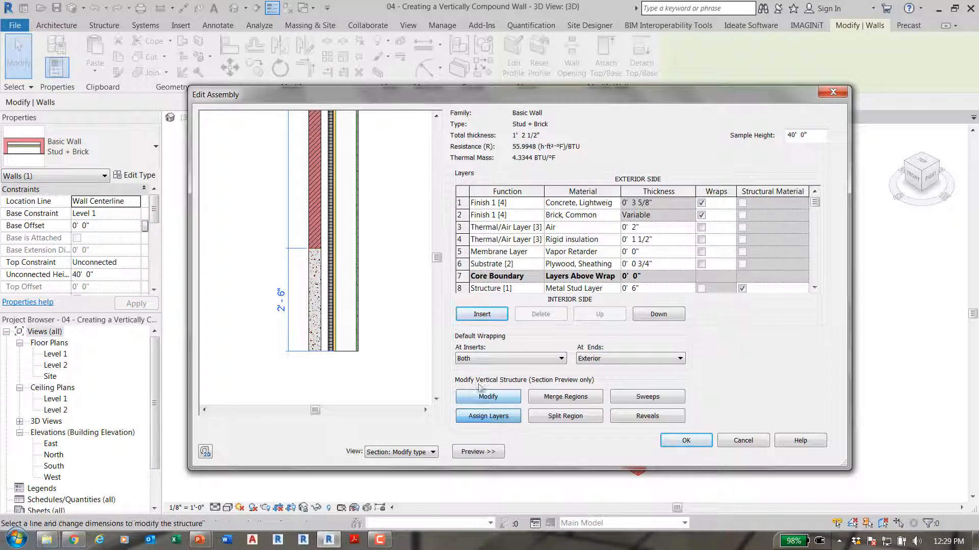
{"action": "left_click", "coordinate": [437, 116]}
{"action": "left_click", "coordinate": [436, 116]}
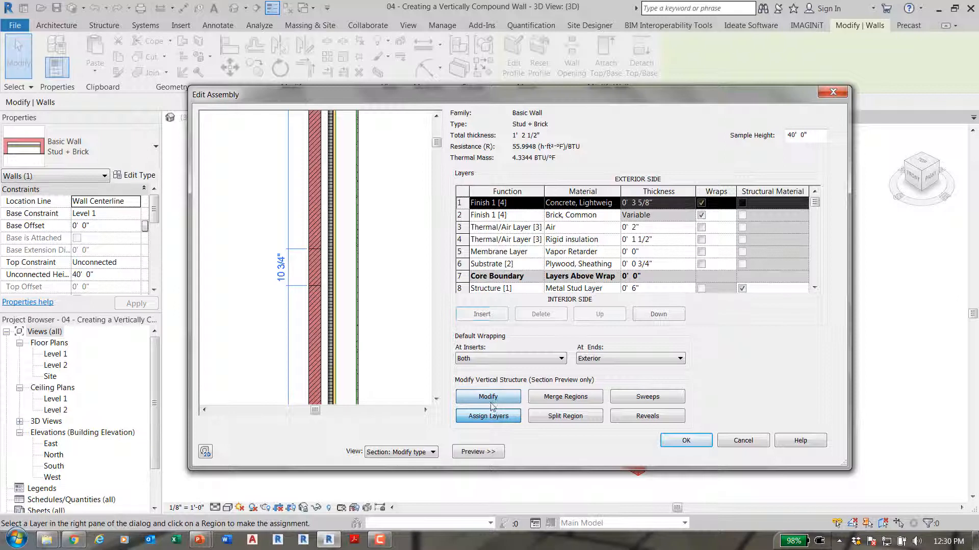
{"action": "left_click", "coordinate": [505, 418]}
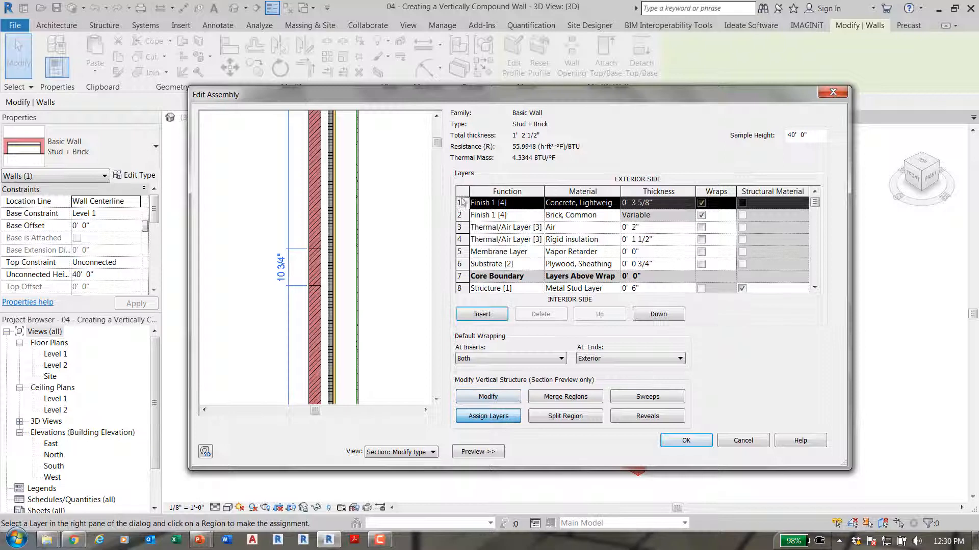
{"action": "left_click", "coordinate": [312, 265]}
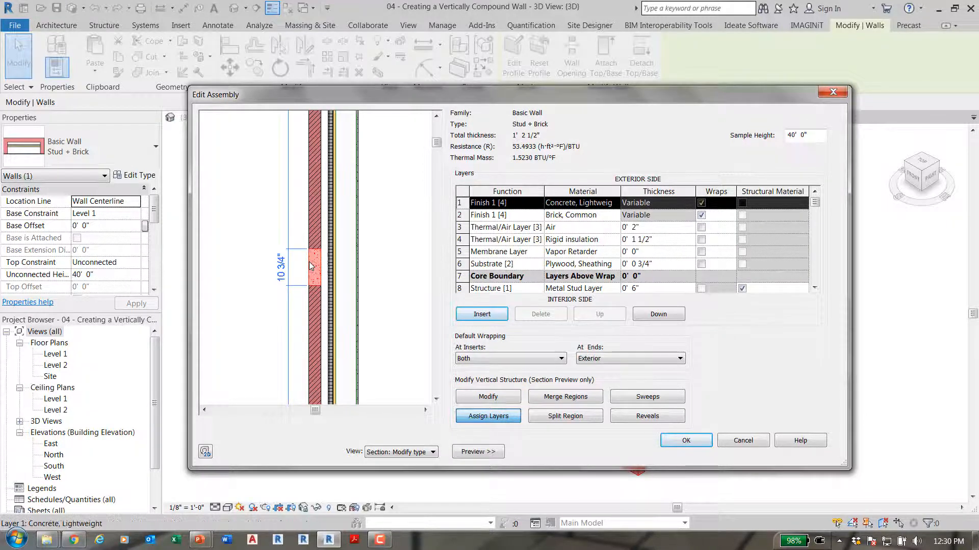
Assign the lightweight concrete layer to the 9 1/4" band and accept the assembly and wall type changes
{"action": "left_click", "coordinate": [436, 117]}
{"action": "left_click", "coordinate": [437, 116]}
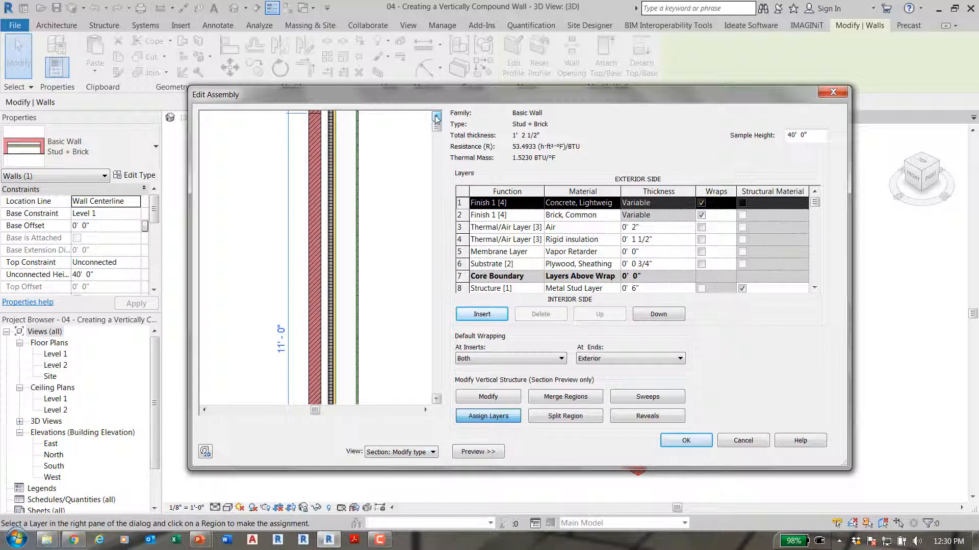
{"action": "left_click", "coordinate": [315, 200]}
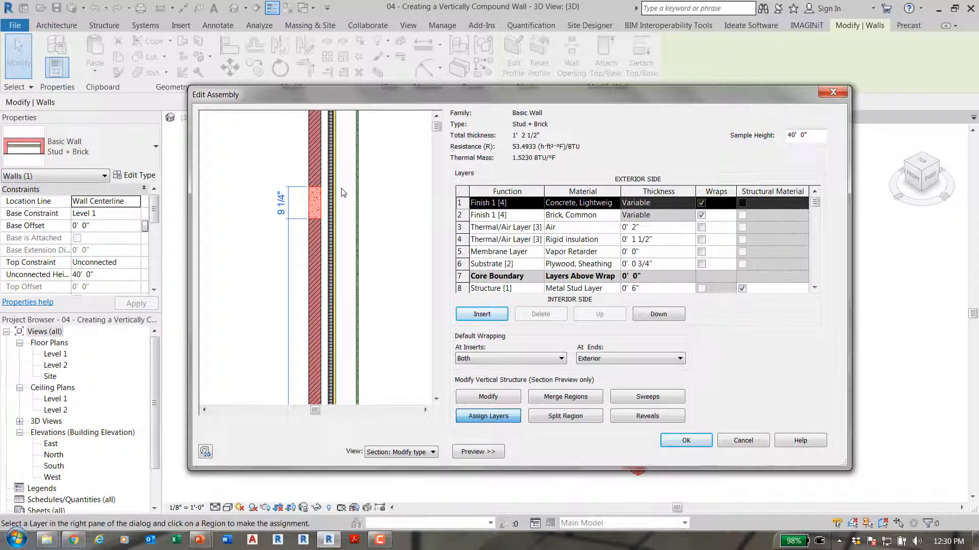
{"action": "left_click", "coordinate": [698, 441]}
{"action": "left_click", "coordinate": [700, 452]}
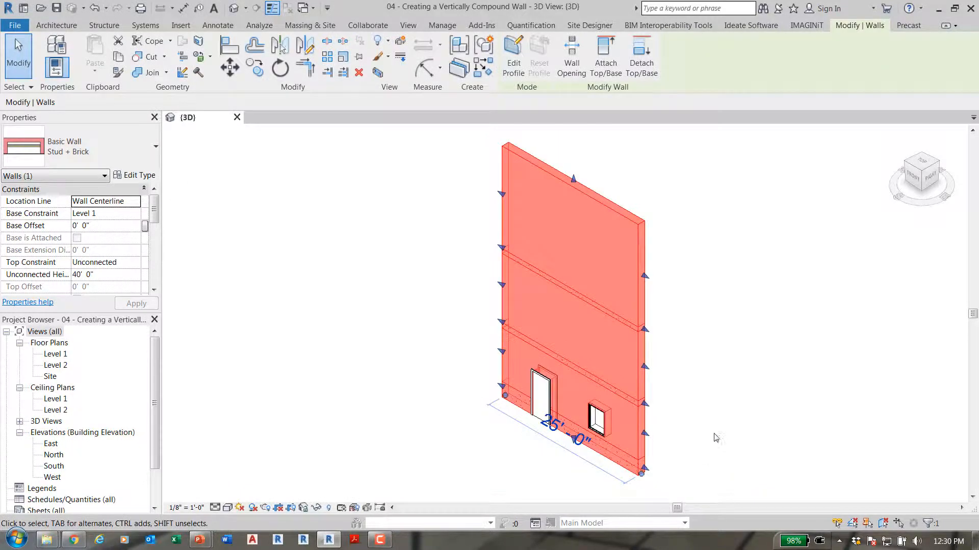
Open the Stud + Brick wall type's assembly for editing, with the section preview framed on the 9 1/4" concrete band
{"action": "left_click", "coordinate": [707, 439]}
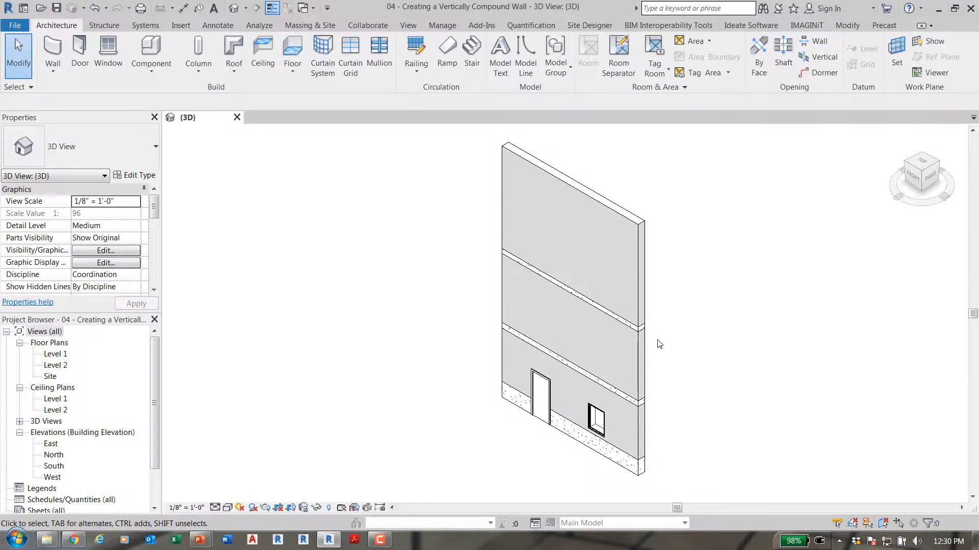
{"action": "scroll", "coordinate": [657, 344], "scroll_direction": "up", "scroll_amount": 5}
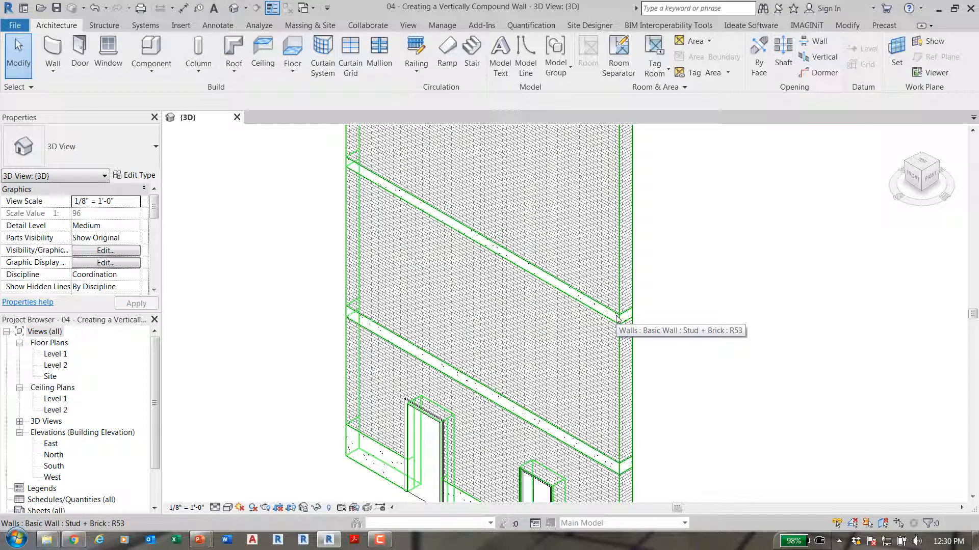
{"action": "left_click", "coordinate": [617, 319]}
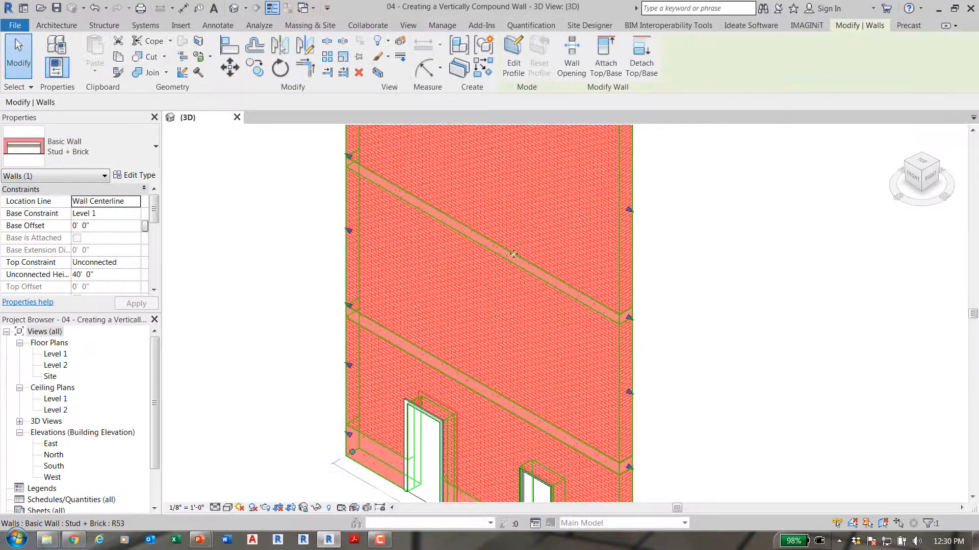
{"action": "left_click", "coordinate": [133, 175]}
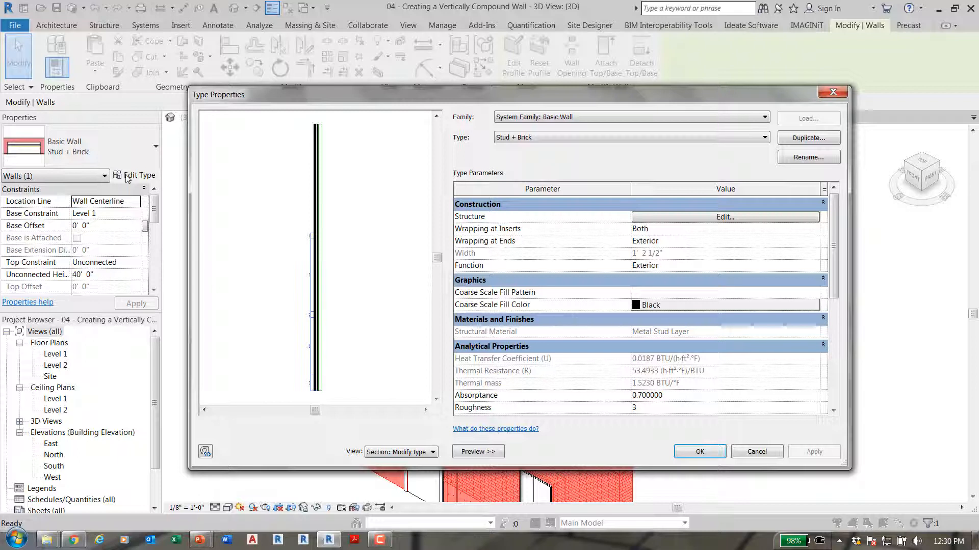
{"action": "scroll", "coordinate": [320, 255], "scroll_direction": "up", "scroll_amount": 5}
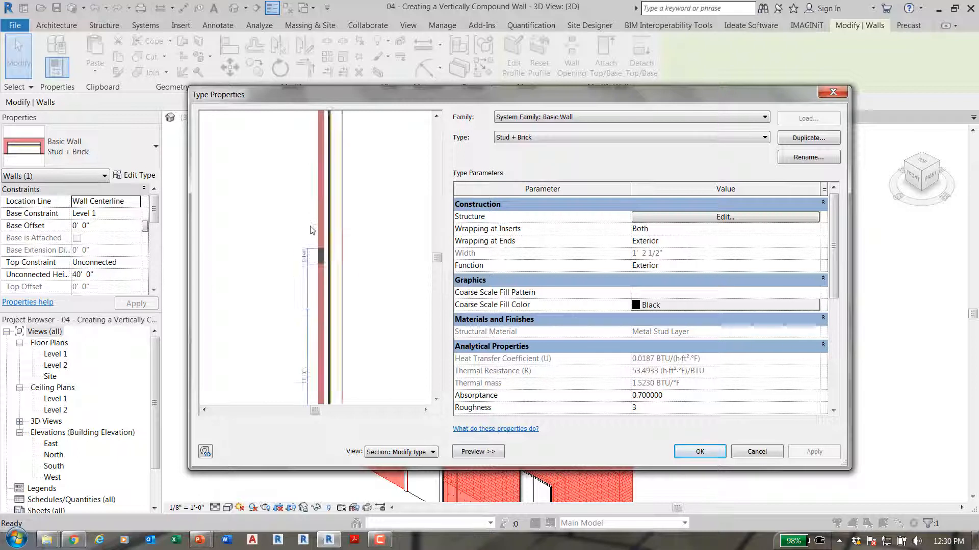
{"action": "middle_click_drag", "start_coordinate": [326, 255], "coordinate": [301, 153]}
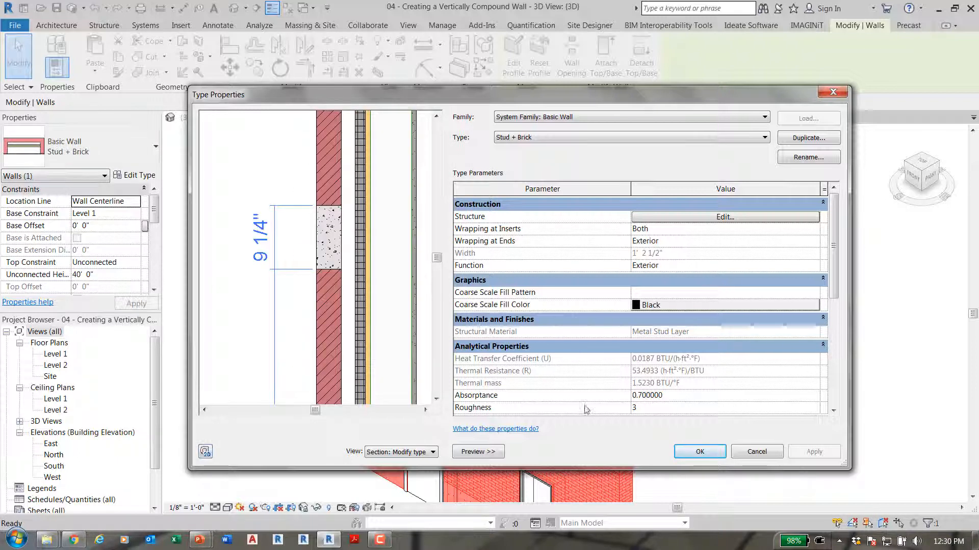
{"action": "left_click", "coordinate": [725, 216]}
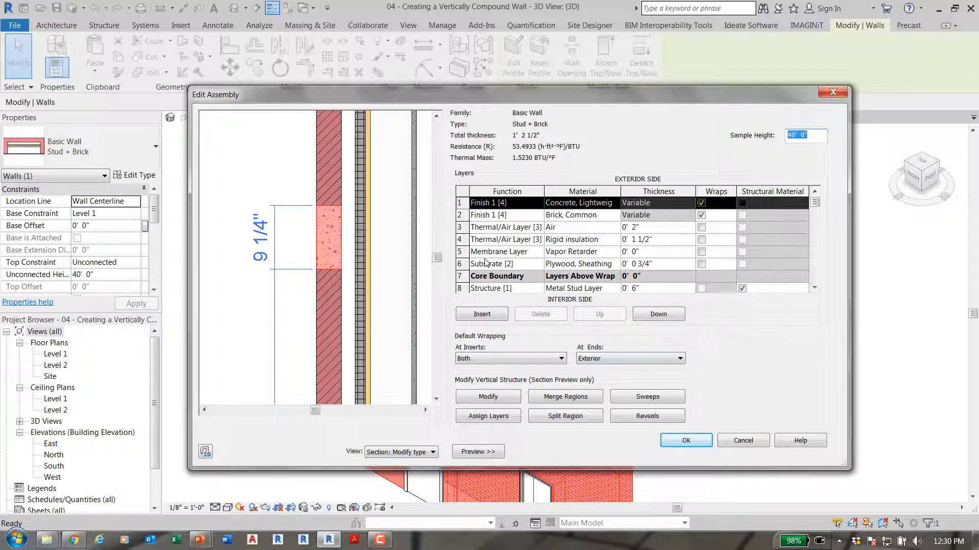
Merge the 9 1/4" concrete band with the brick regions above and below it as lightweight concrete, and accept the type changes
{"action": "left_click", "coordinate": [566, 398]}
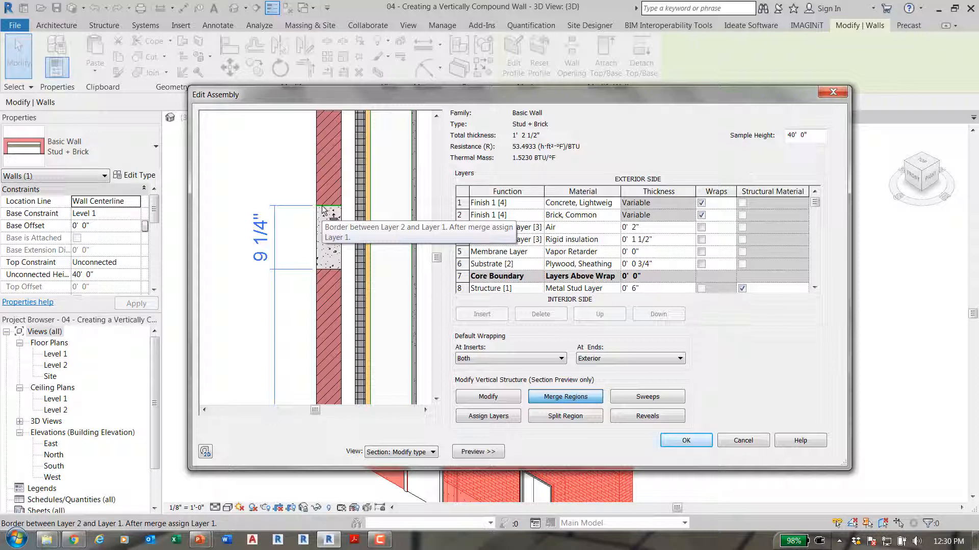
{"action": "left_click", "coordinate": [322, 206]}
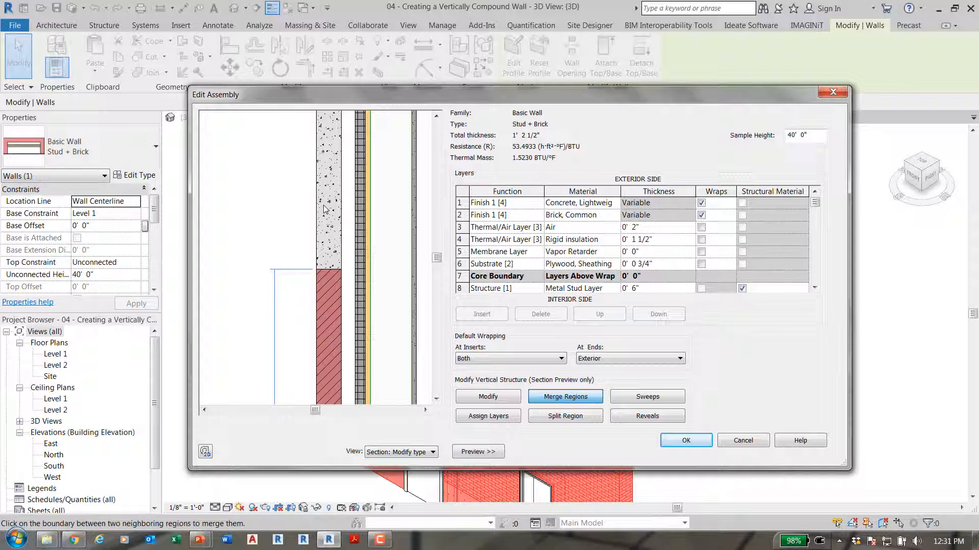
{"action": "left_click", "coordinate": [321, 270]}
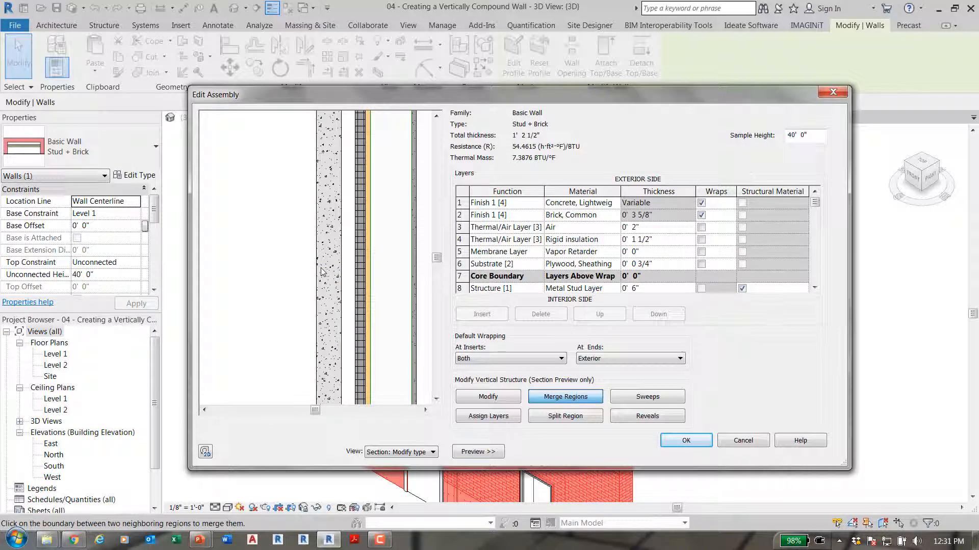
{"action": "scroll", "coordinate": [319, 267], "scroll_direction": "down", "scroll_amount": 5}
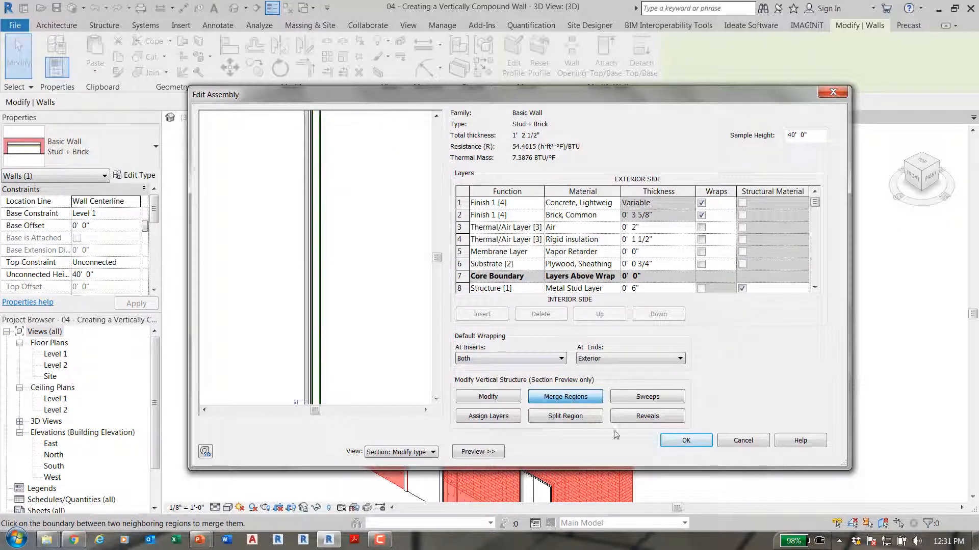
{"action": "left_click", "coordinate": [686, 440]}
{"action": "left_click", "coordinate": [702, 447]}
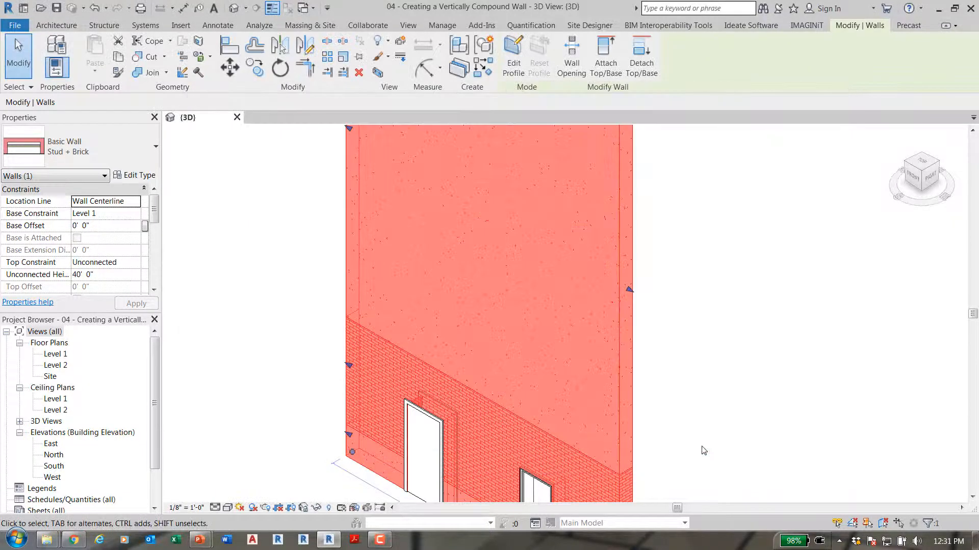
Lower the top of the wall to a height of about 9' and deselect it
{"action": "left_click", "coordinate": [725, 329]}
{"action": "scroll", "coordinate": [728, 329], "scroll_direction": "down", "scroll_amount": 3}
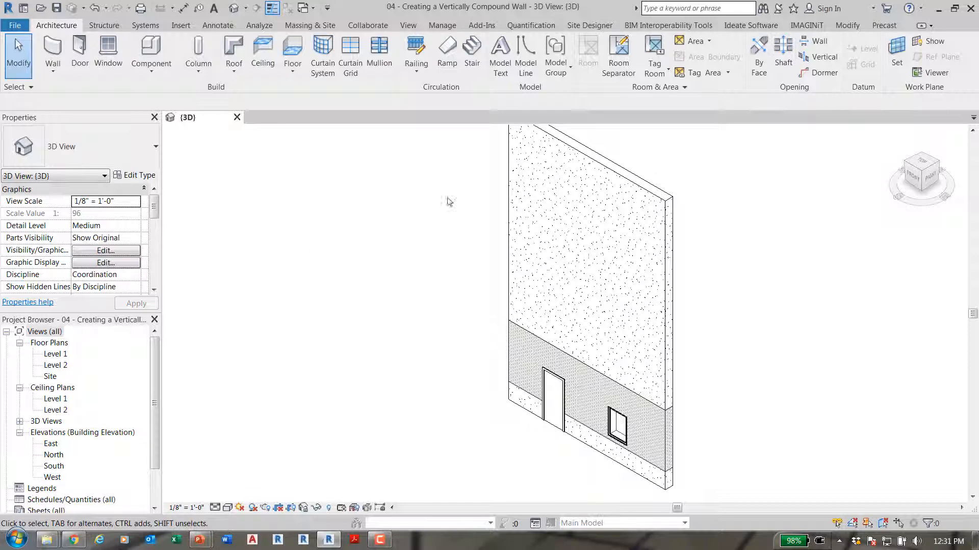
{"action": "left_click", "coordinate": [628, 180]}
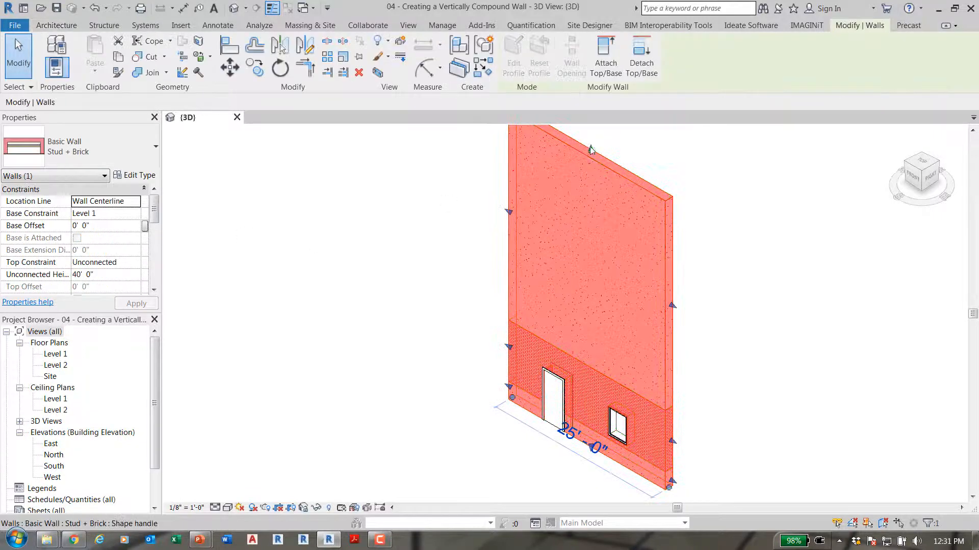
{"action": "left_click_drag", "start_coordinate": [565, 355], "coordinate": [566, 375]}
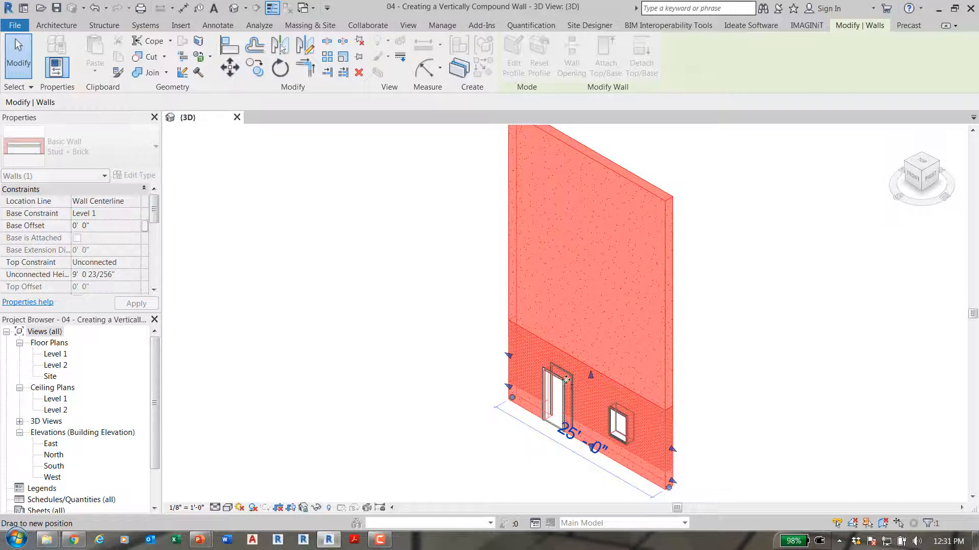
{"action": "left_click", "coordinate": [309, 296]}
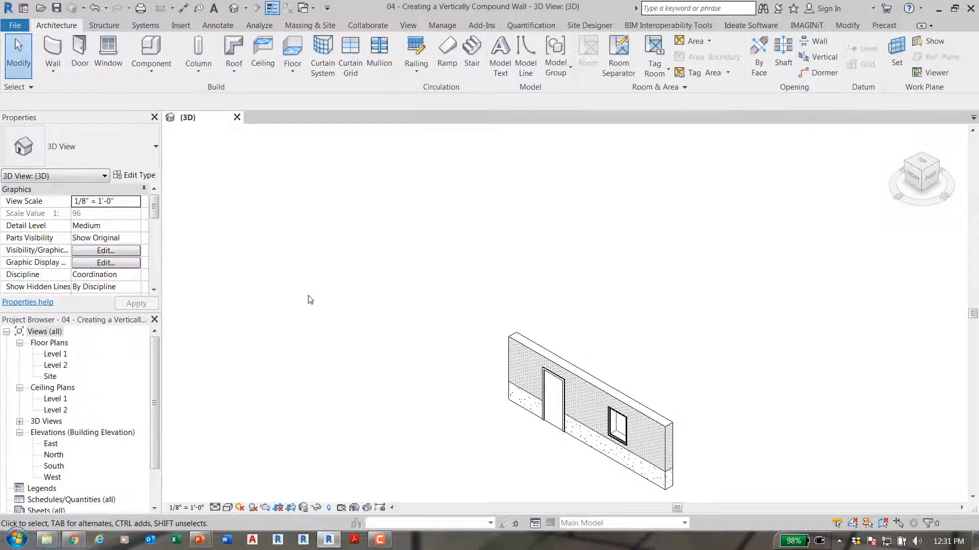
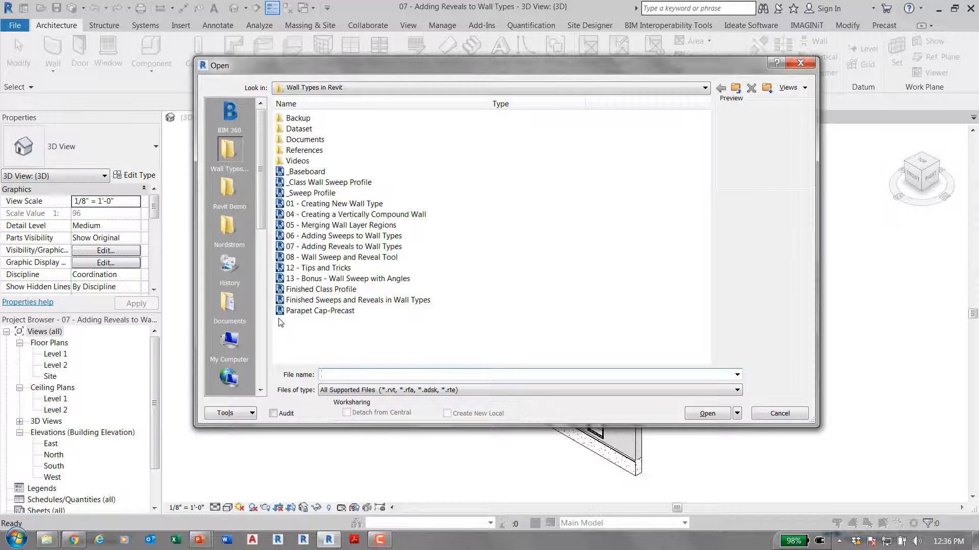
Open the model 07 - Adding Reveals to Wall Types from the Backup folder
{"action": "left_click", "coordinate": [381, 258]}
{"action": "left_click", "coordinate": [377, 248]}
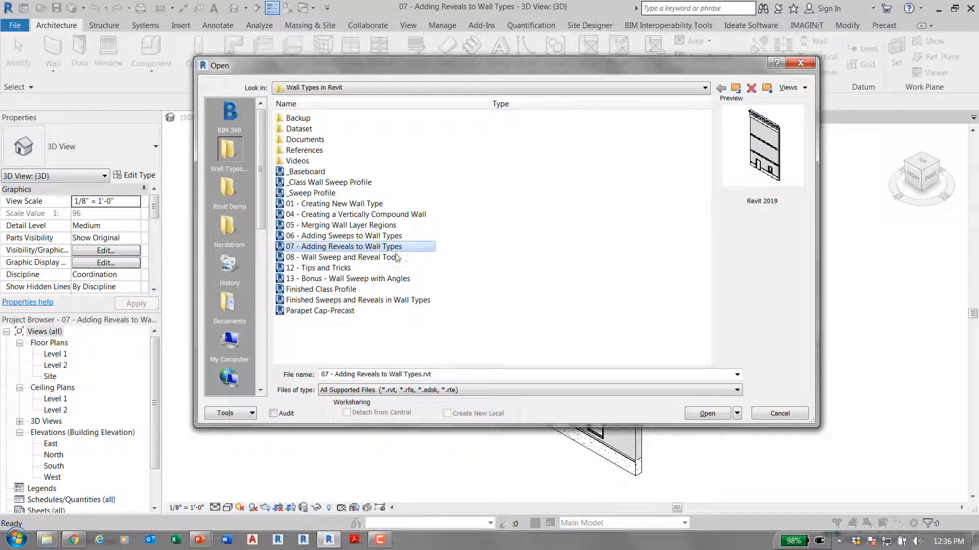
{"action": "double_click", "coordinate": [301, 120]}
{"action": "double_click", "coordinate": [321, 194]}
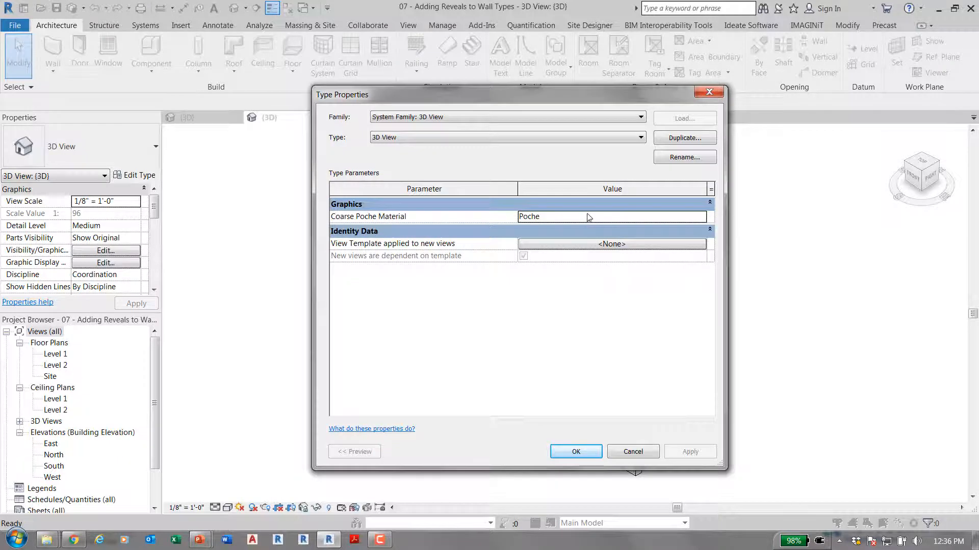
Dismiss the 3D view's type properties and close both open 3D views with their projects
{"action": "left_click", "coordinate": [708, 92]}
{"action": "left_click", "coordinate": [318, 117]}
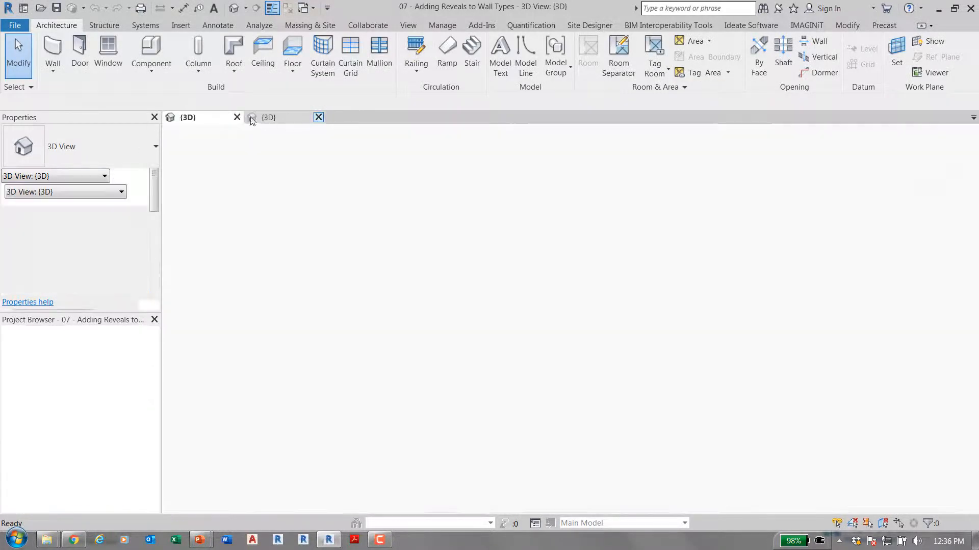
{"action": "left_click", "coordinate": [237, 118]}
Open the model 06 - Adding Sweeps to Wall Types from the Backup folder
{"action": "left_click", "coordinate": [87, 120]}
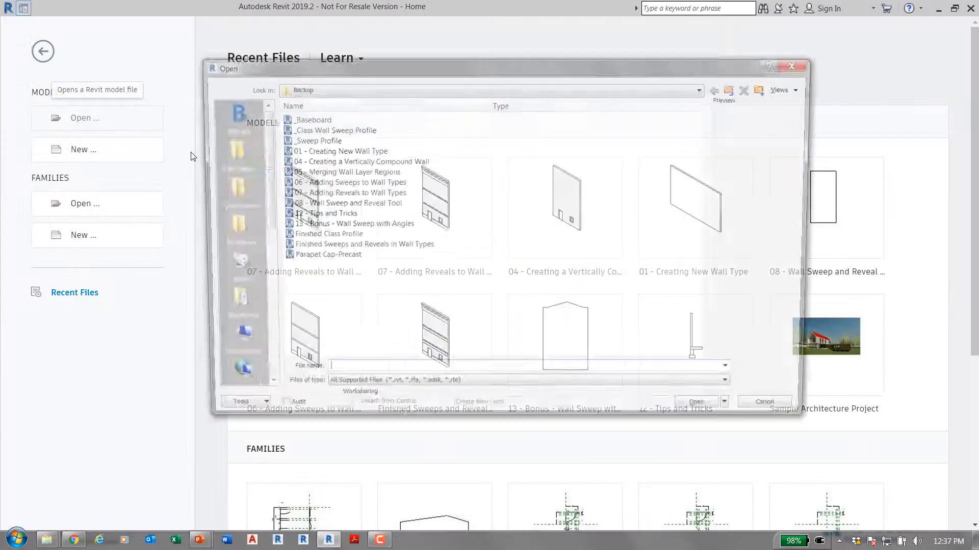
{"action": "left_click", "coordinate": [349, 183]}
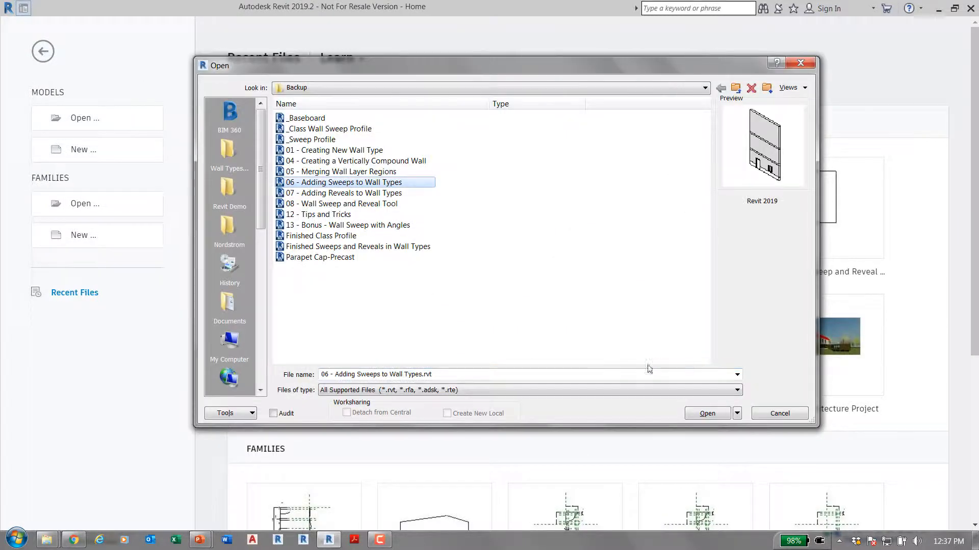
{"action": "left_click", "coordinate": [697, 416]}
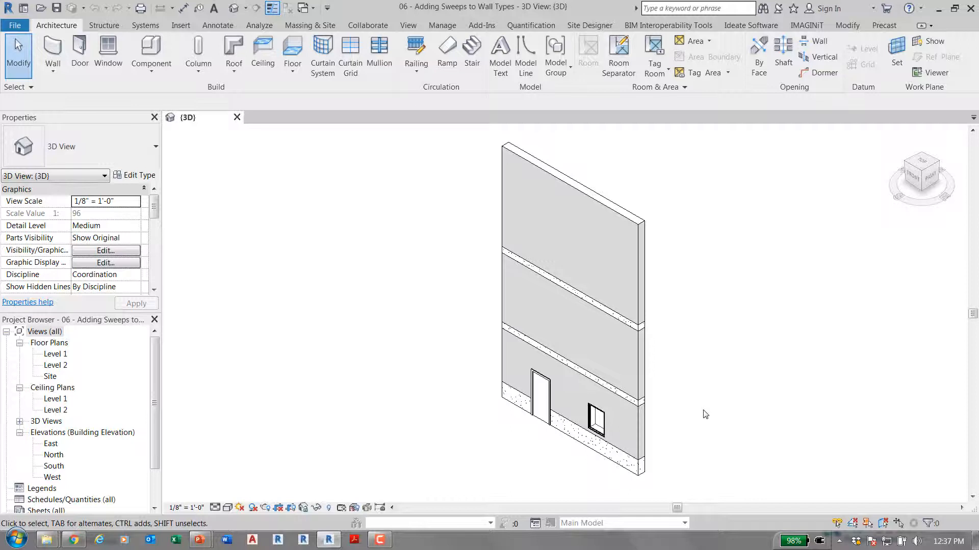
Open the Stud + Brick + Concrete wall's assembly for editing and show the section preview zoomed to the wall base
{"action": "left_click", "coordinate": [649, 285]}
{"action": "left_click", "coordinate": [141, 175]}
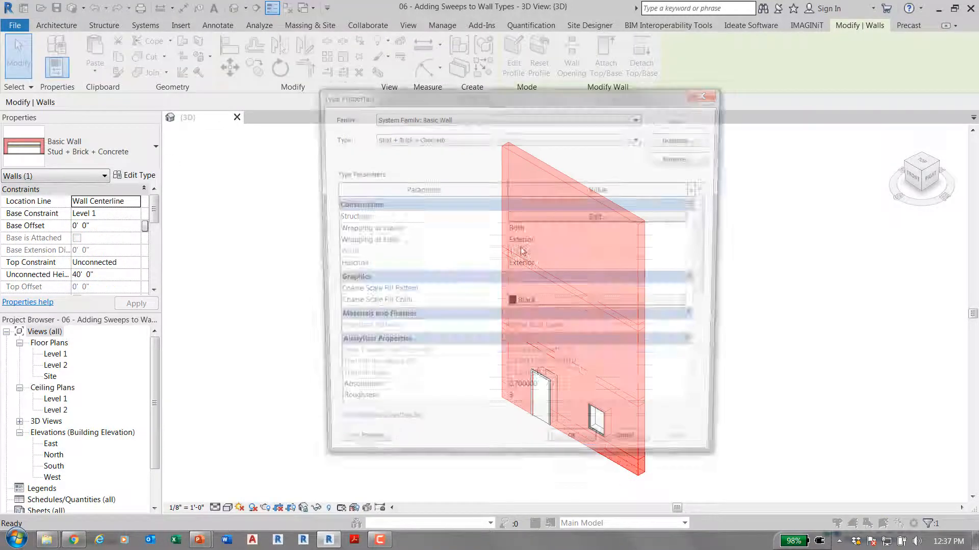
{"action": "left_click", "coordinate": [602, 218]}
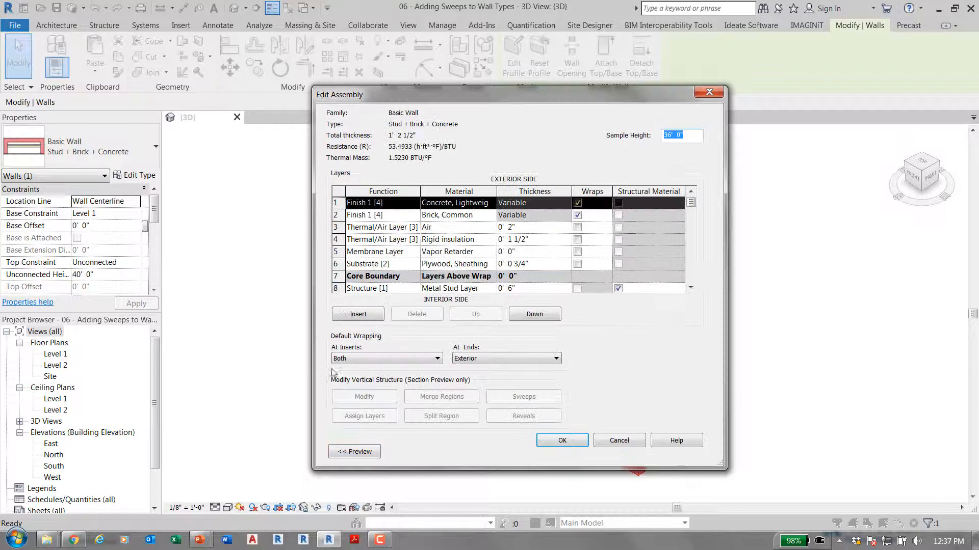
{"action": "left_click", "coordinate": [363, 452]}
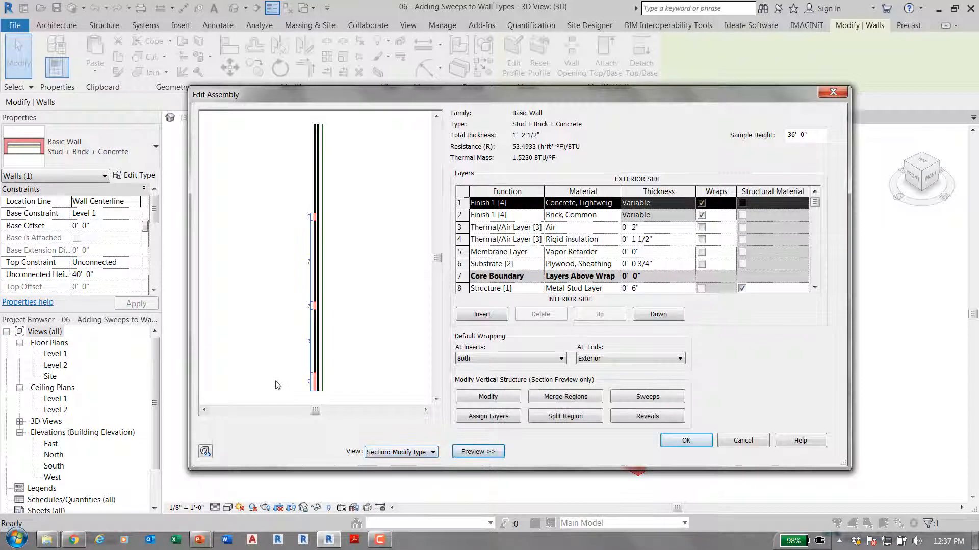
{"action": "scroll", "coordinate": [305, 397], "scroll_direction": "up", "scroll_amount": 5}
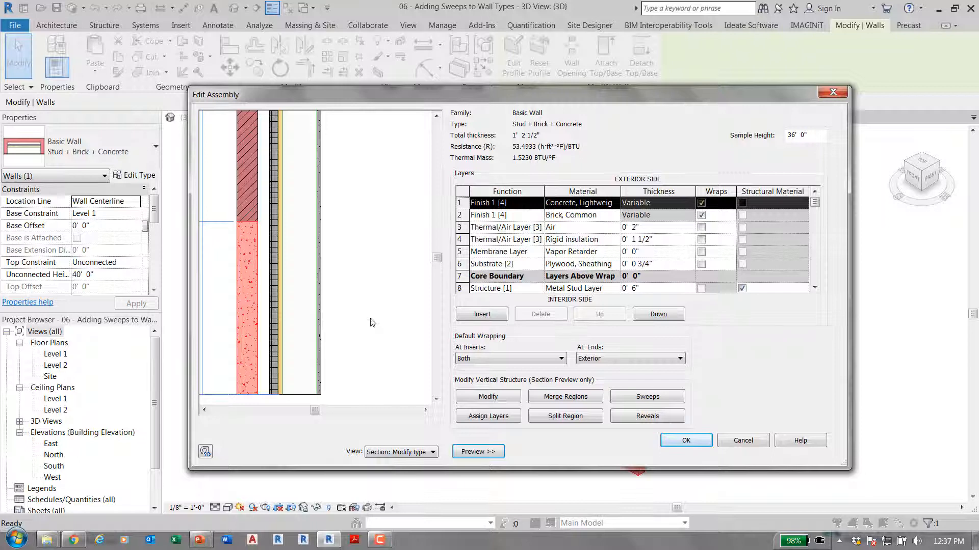
Add a wall sweep to the assembly using the Sill-Precast : 5" Wide profile
{"action": "left_click", "coordinate": [647, 396]}
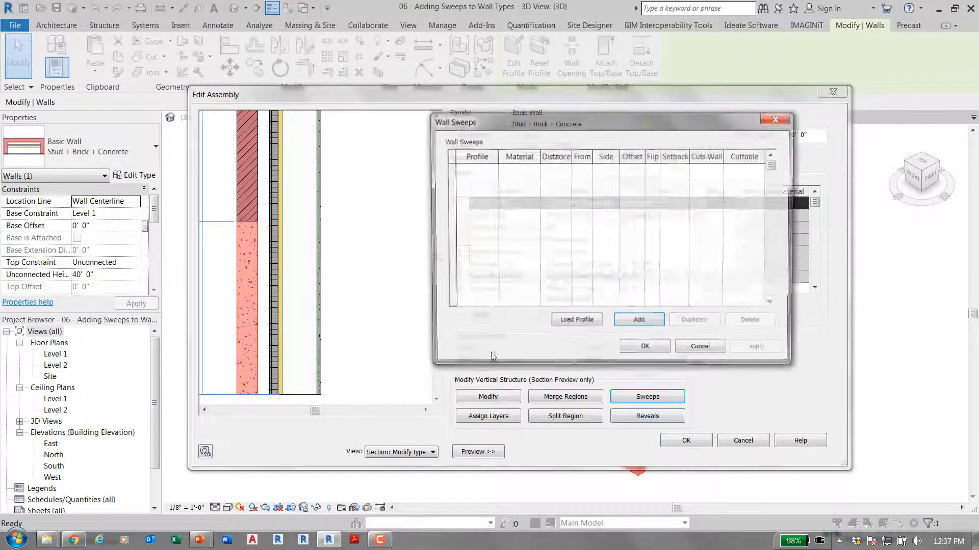
{"action": "left_click", "coordinate": [565, 330]}
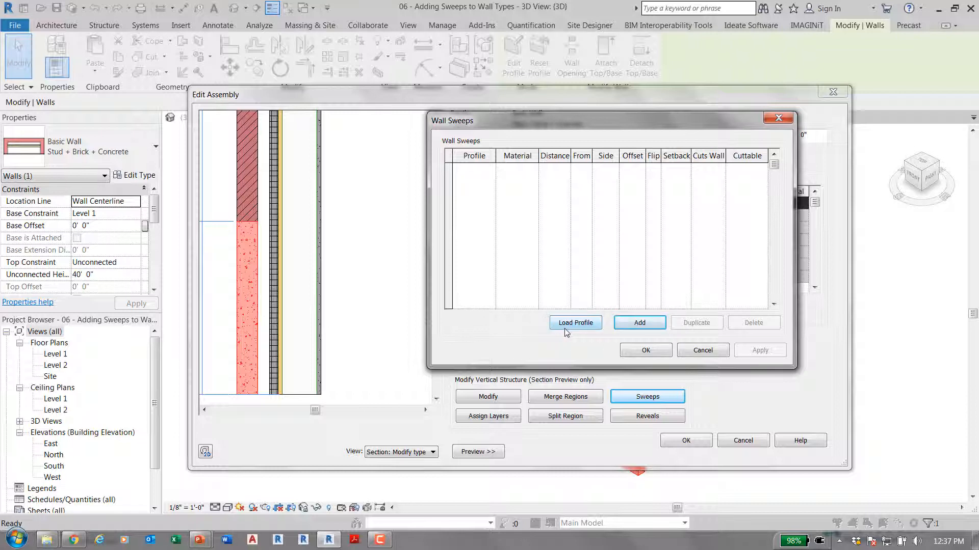
{"action": "left_click", "coordinate": [639, 322]}
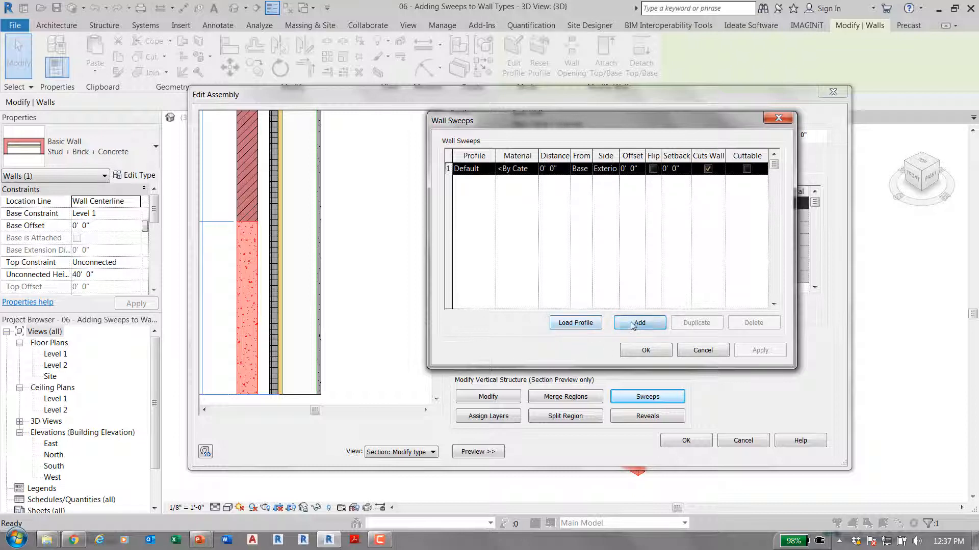
{"action": "left_click", "coordinate": [489, 171]}
{"action": "left_click", "coordinate": [488, 171]}
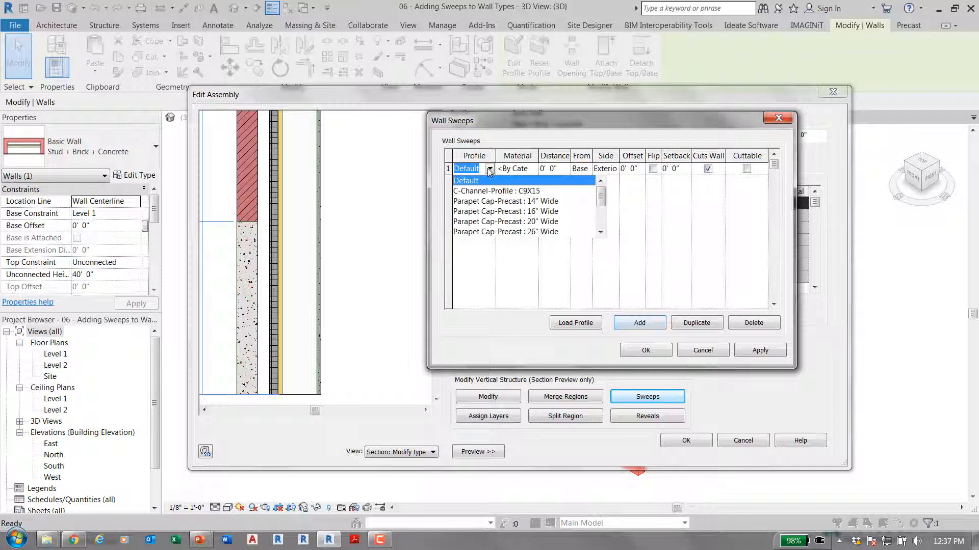
{"action": "scroll", "coordinate": [563, 208], "scroll_direction": "down", "scroll_amount": 1}
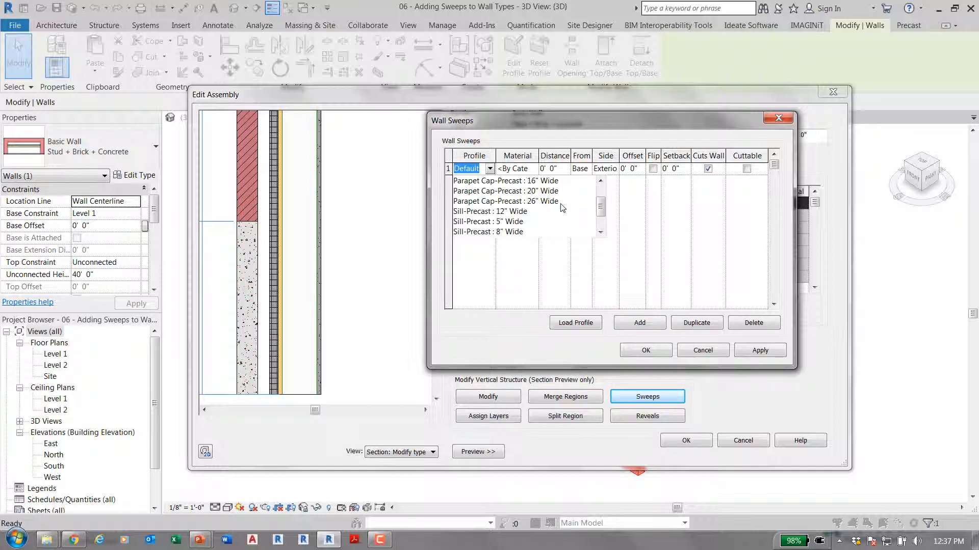
{"action": "left_click", "coordinate": [487, 223]}
Assign the Concrete, Lightweight material to the new sill sweep
{"action": "left_click", "coordinate": [533, 171]}
{"action": "left_click", "coordinate": [534, 169]}
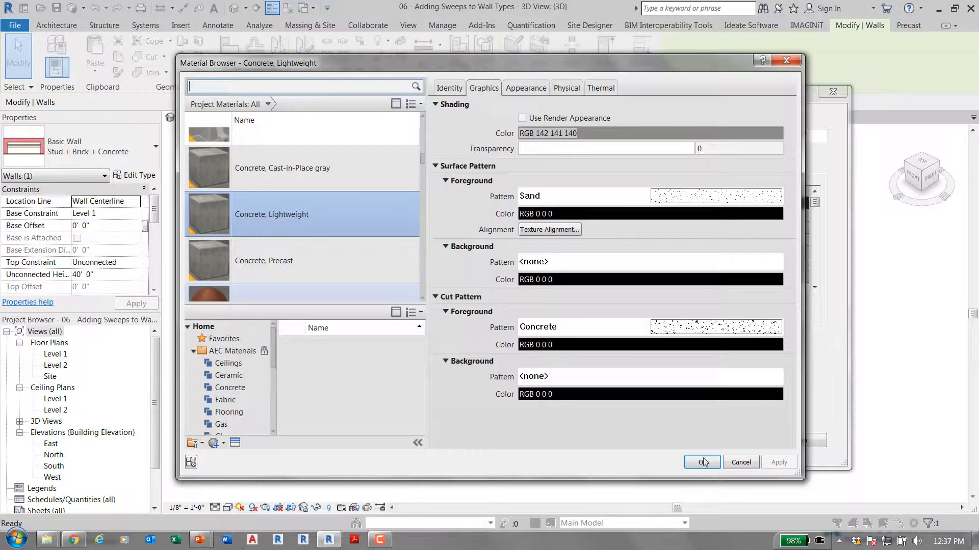
{"action": "left_click", "coordinate": [703, 462]}
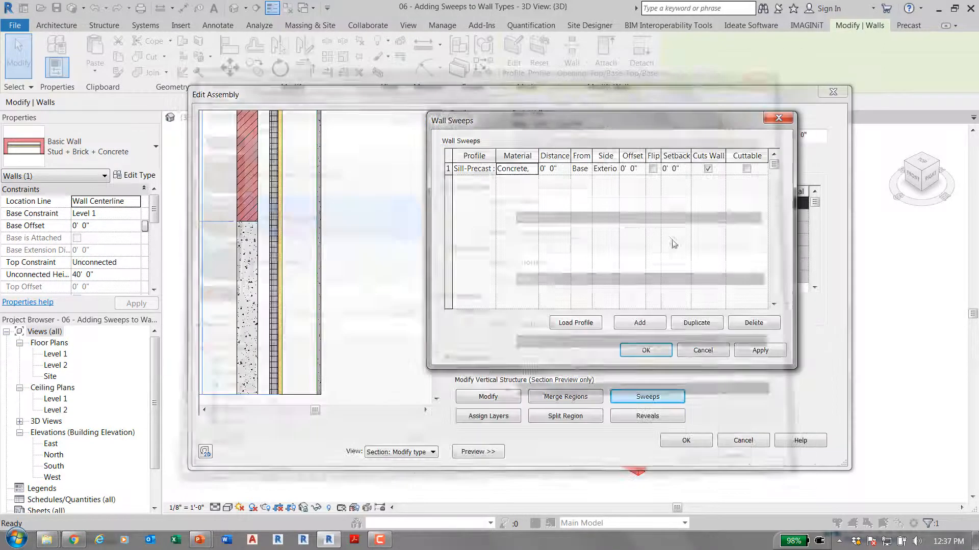
Set the sill sweep's distance from the wall base to 3' 2 5/8" and apply it
{"action": "left_click", "coordinate": [564, 168]}
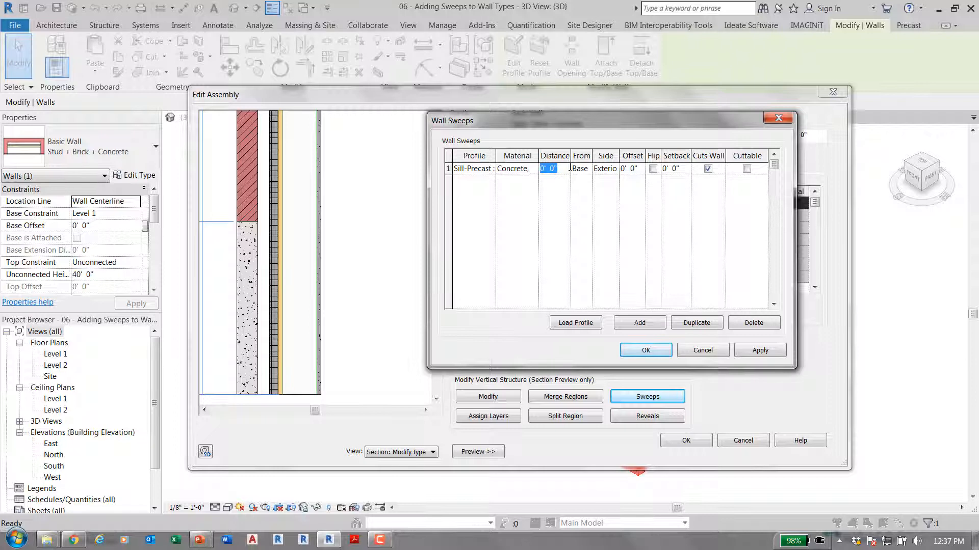
{"action": "type", "text": "3 2 5/8"}
{"action": "left_click", "coordinate": [763, 351]}
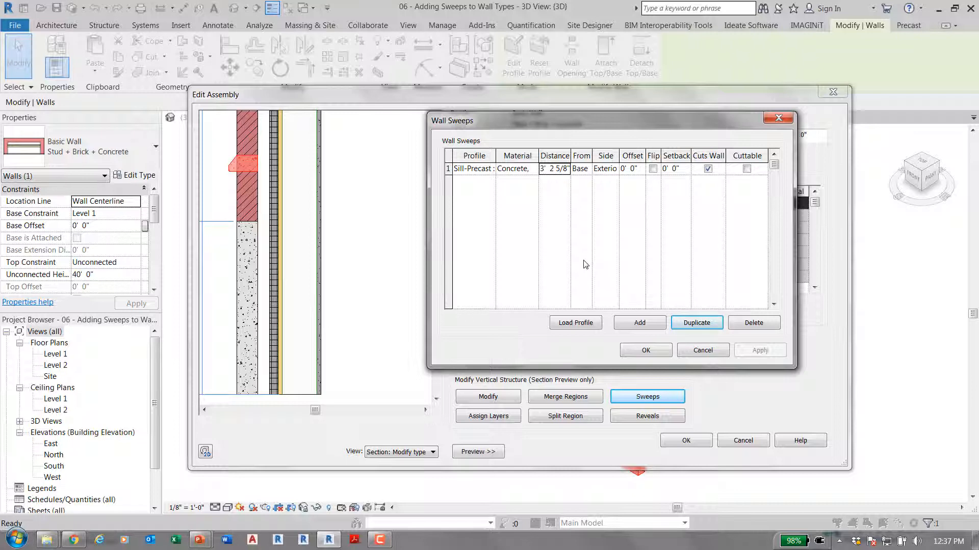
Set the sill sweep's distance from the wall base to 2' 3 5/8" and accept the wall sweeps
{"action": "left_click", "coordinate": [482, 170]}
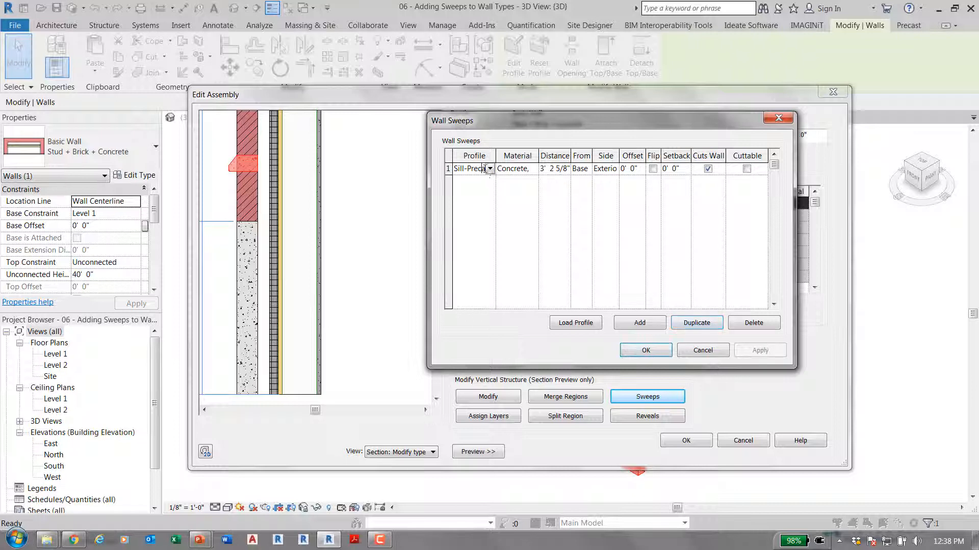
{"action": "left_click", "coordinate": [560, 170]}
{"action": "left_click_drag", "start_coordinate": [541, 169], "coordinate": [581, 169]}
{"action": "left_click_drag", "start_coordinate": [555, 170], "coordinate": [515, 169]}
{"action": "type", "text": "2"}
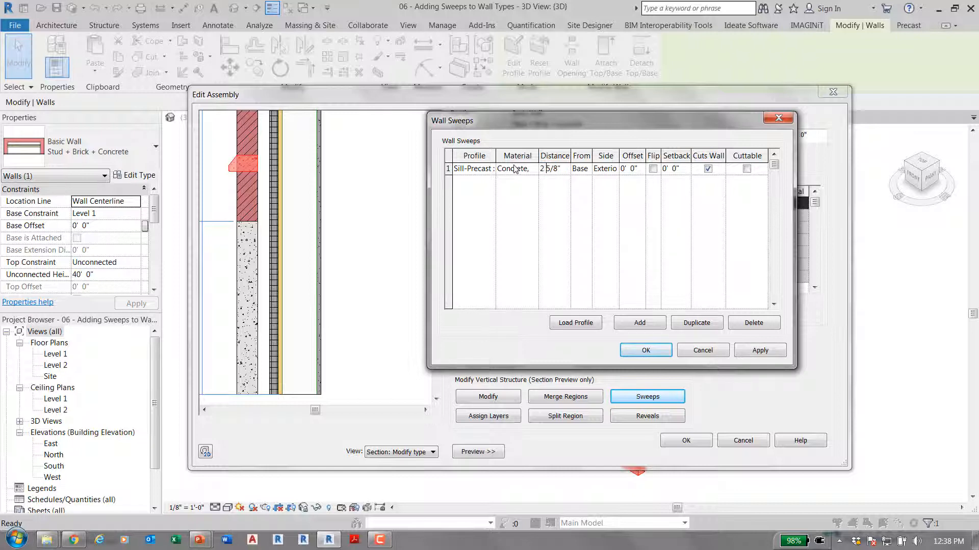
{"action": "key", "text": "Tab"}
{"action": "left_click", "coordinate": [554, 169]}
{"action": "left_click_drag", "start_coordinate": [569, 168], "coordinate": [524, 169]}
{"action": "key", "text": "BackSpace"}
{"action": "type", "text": "2 3 5/8"}
{"action": "left_click", "coordinate": [739, 352]}
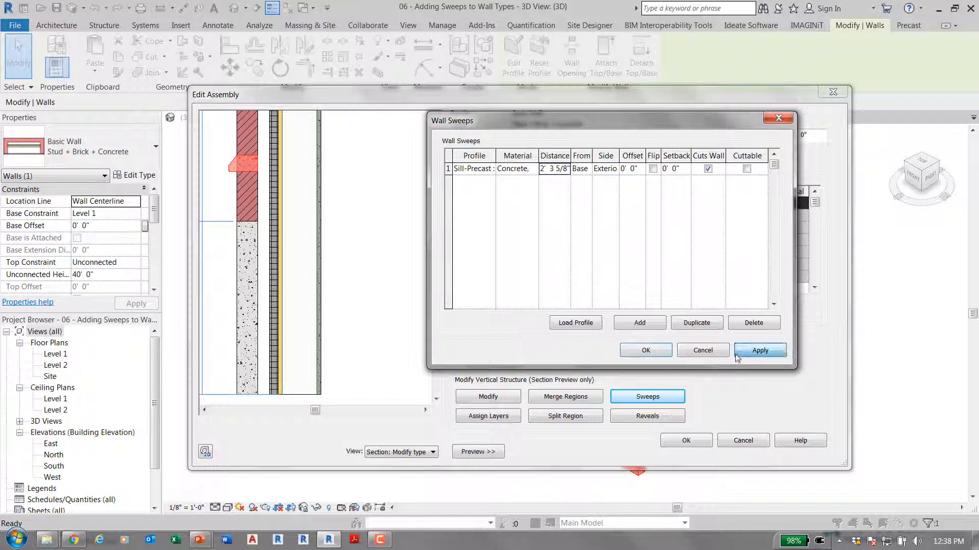
{"action": "left_click", "coordinate": [646, 350]}
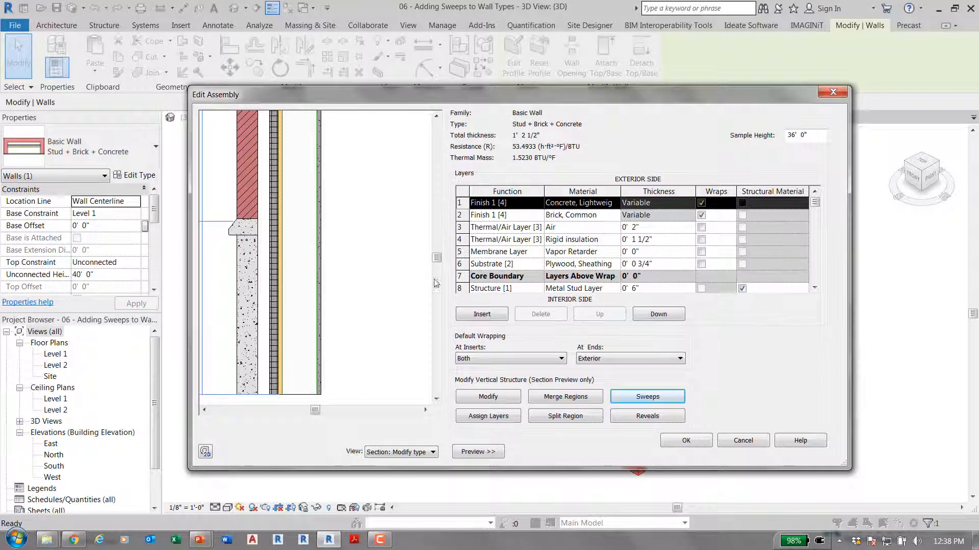
Duplicate the precast sill sweep and place the copy 11' 0" from the wall base, under the upper concrete band
{"action": "left_click", "coordinate": [437, 117]}
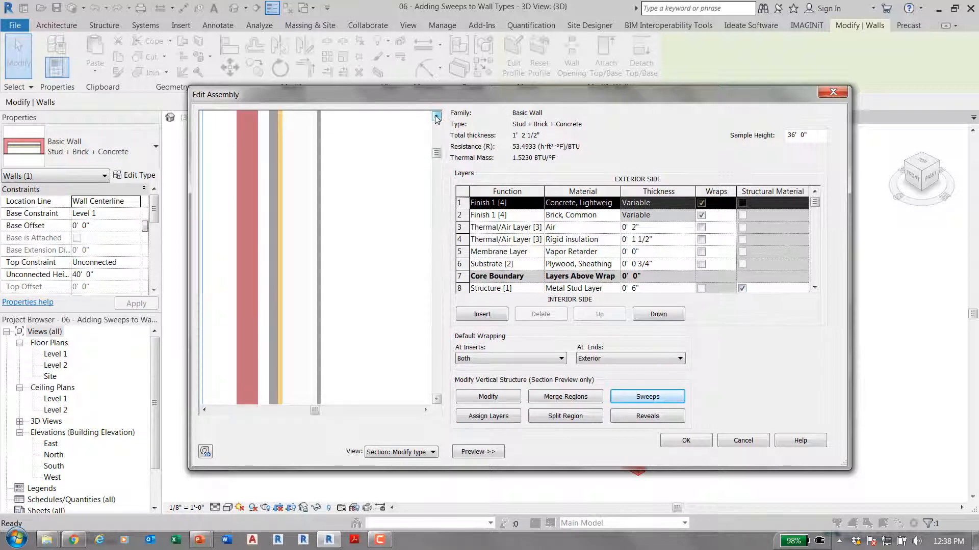
{"action": "left_click", "coordinate": [436, 118]}
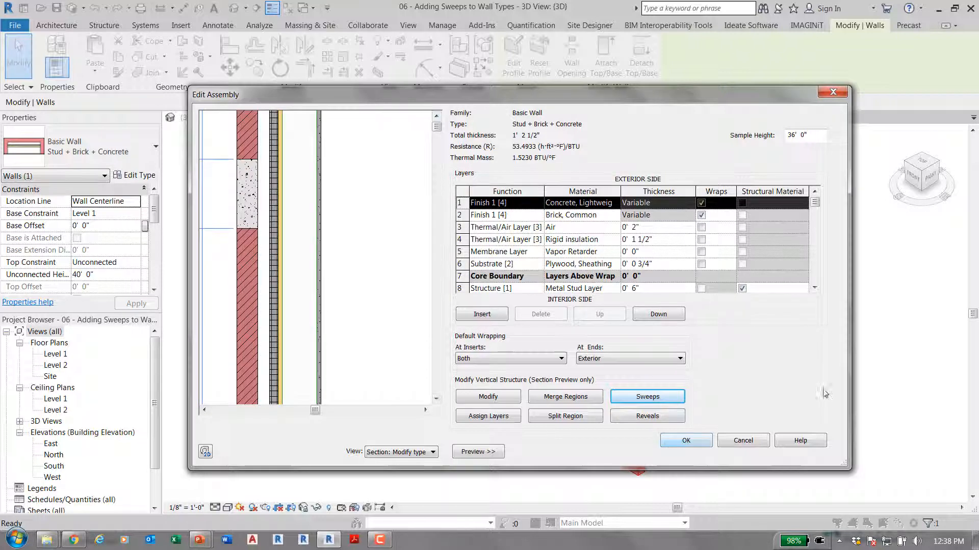
{"action": "left_click", "coordinate": [634, 396]}
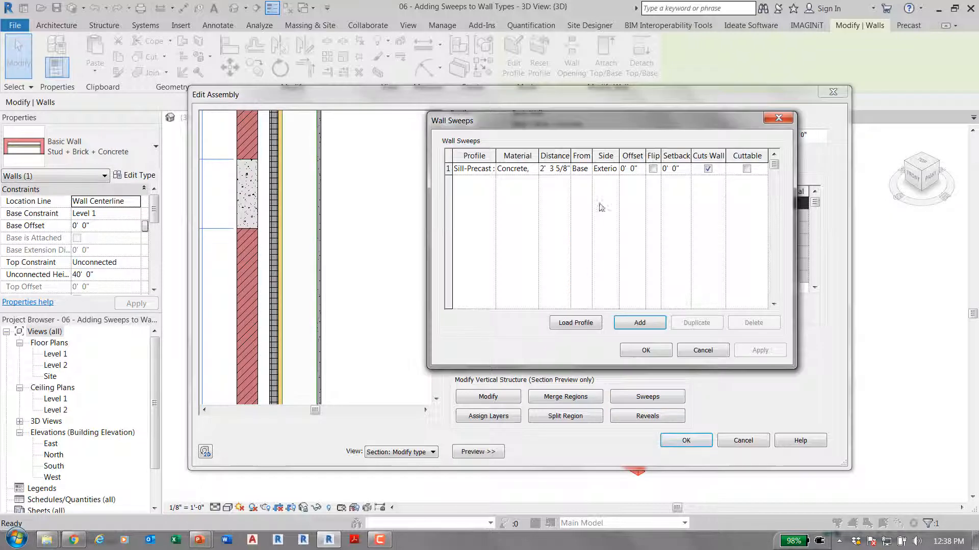
{"action": "left_click", "coordinate": [449, 168]}
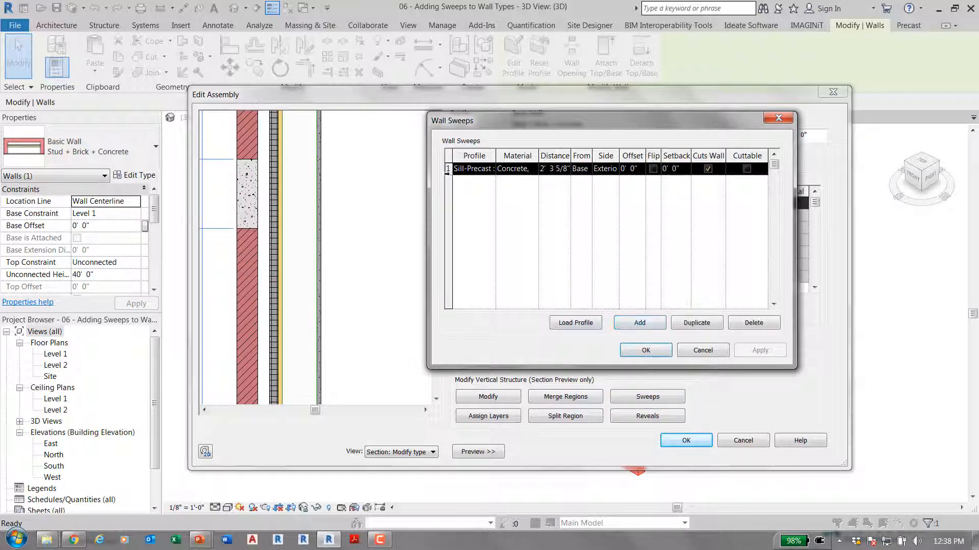
{"action": "left_click", "coordinate": [696, 322]}
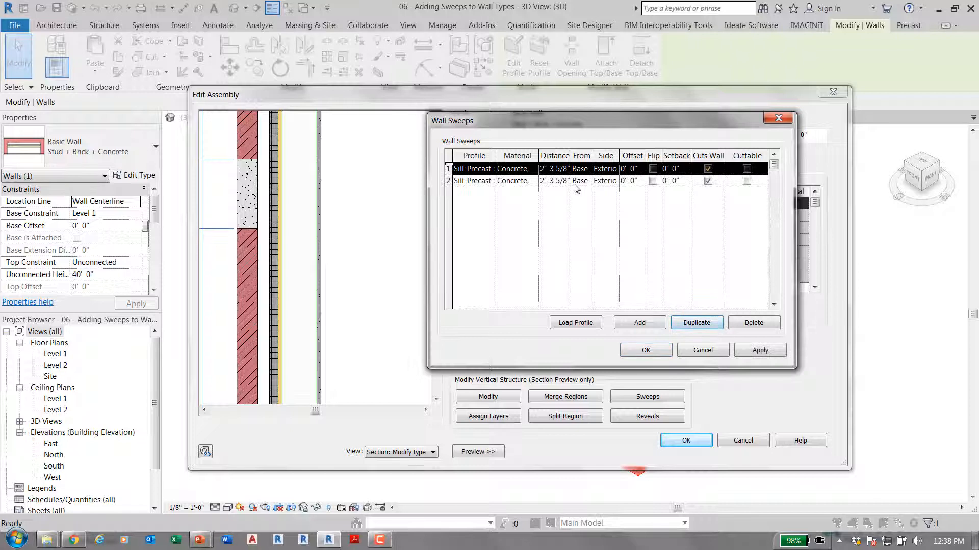
{"action": "left_click", "coordinate": [541, 179]}
{"action": "left_click_drag", "start_coordinate": [541, 180], "coordinate": [598, 180]}
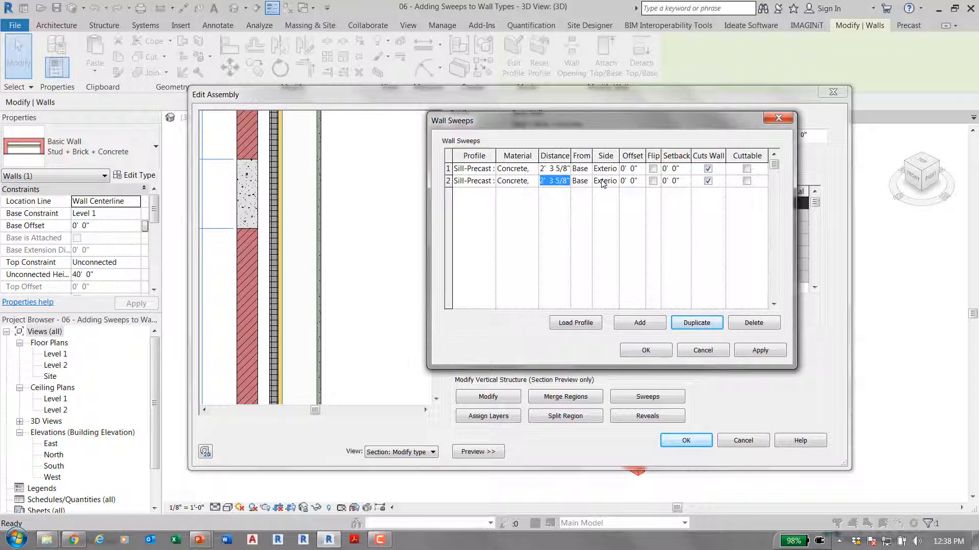
{"action": "type", "text": "11"}
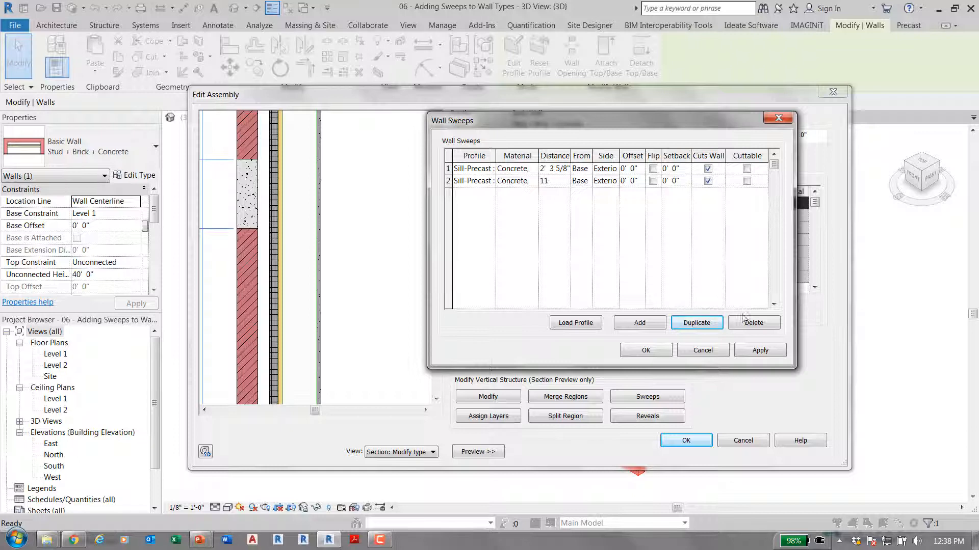
{"action": "left_click", "coordinate": [759, 352]}
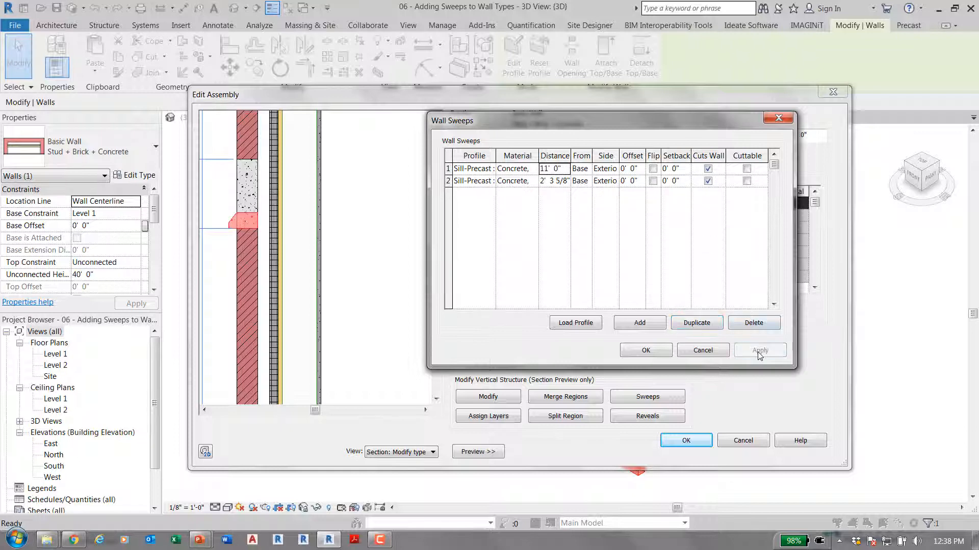
Duplicate the 11' 0" sill sweep and set one copy's distance from the base to 12' 0"
{"action": "left_click", "coordinate": [449, 169]}
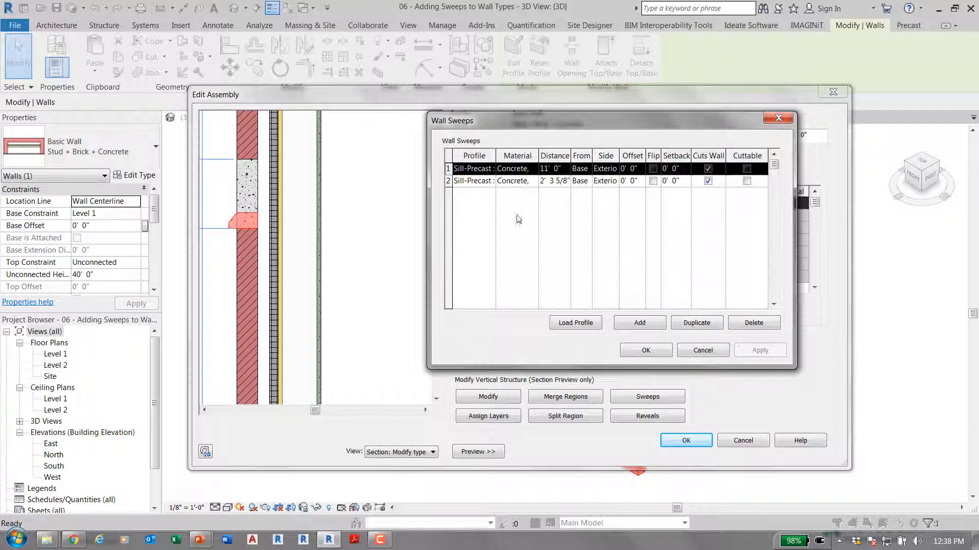
{"action": "left_click", "coordinate": [696, 324]}
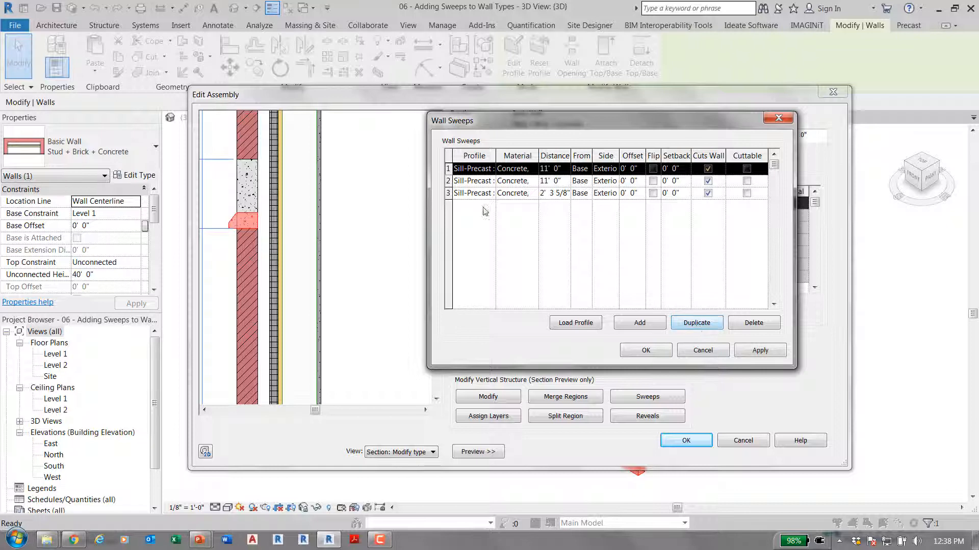
{"action": "left_click", "coordinate": [449, 180]}
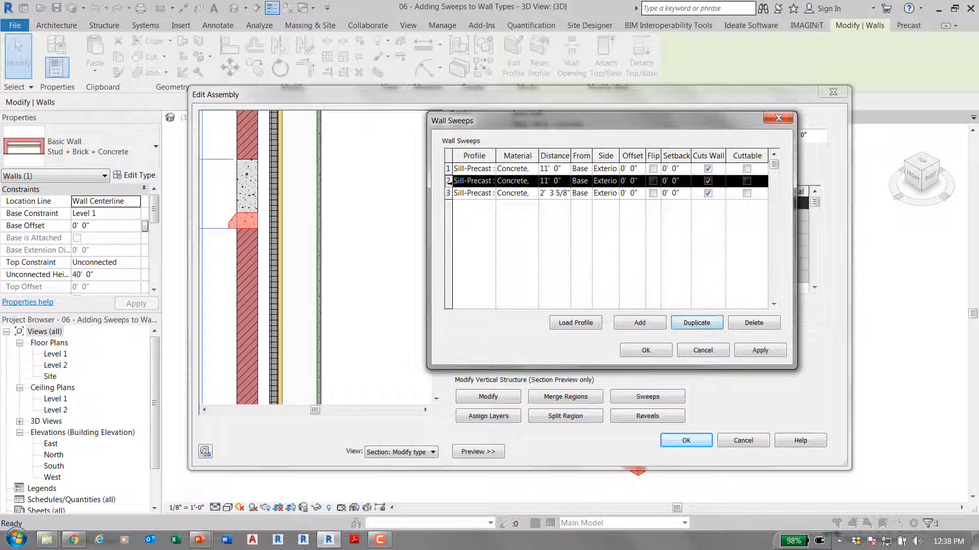
{"action": "left_click", "coordinate": [561, 169]}
{"action": "type", "text": "1"}
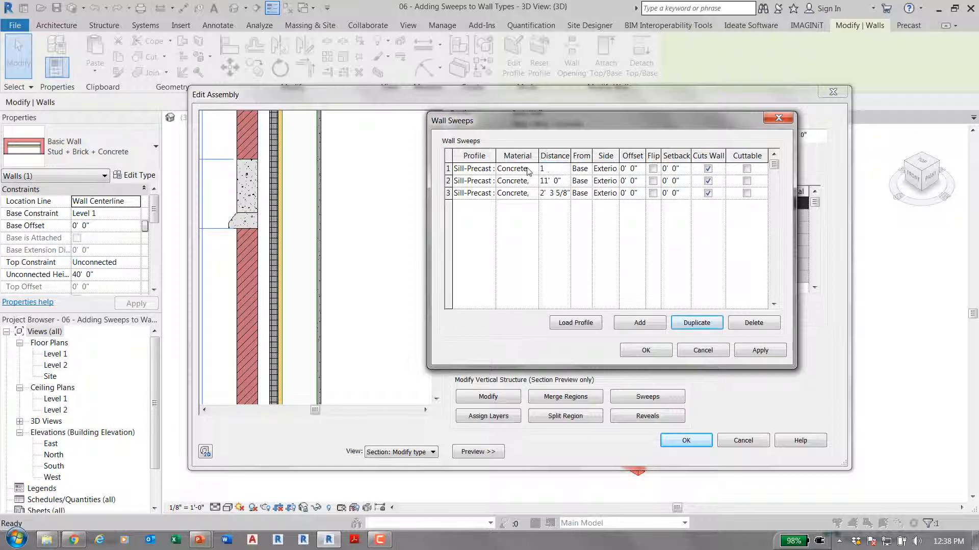
{"action": "type", "text": "2"}
{"action": "left_click", "coordinate": [756, 352]}
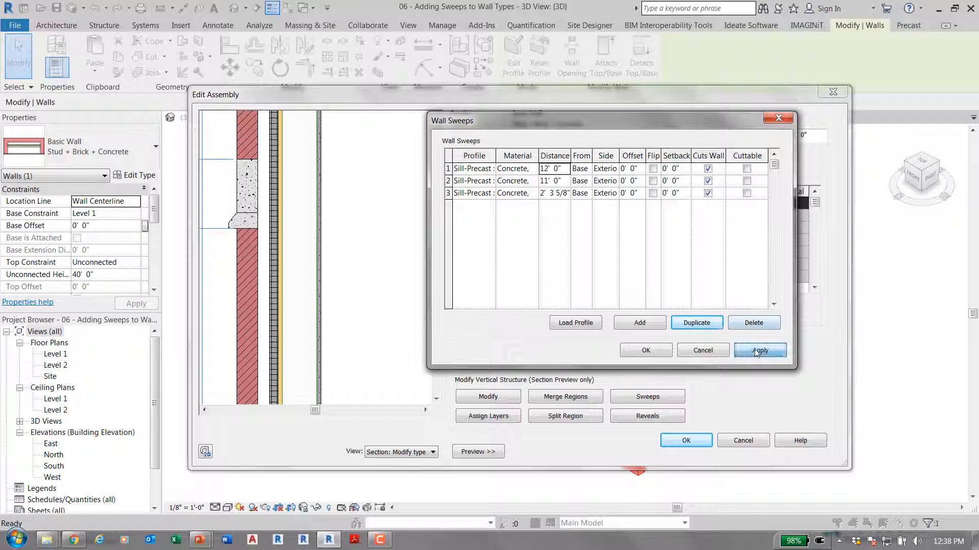
Flip the 12' 0" sill sweep and accept the wall sweeps
{"action": "left_click", "coordinate": [652, 169]}
{"action": "left_click", "coordinate": [760, 351]}
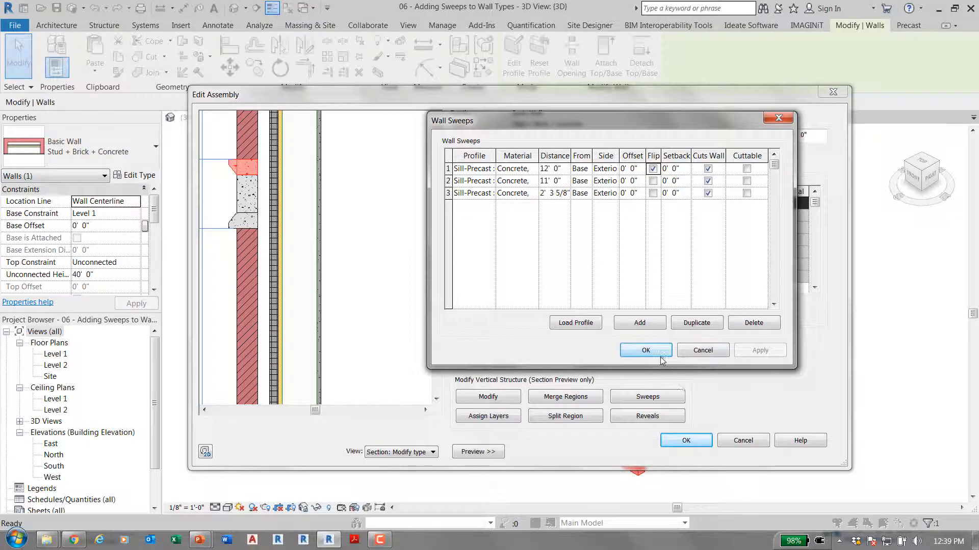
{"action": "left_click", "coordinate": [645, 351]}
Load the Cornice-Precast profile family from the Profiles > Wall folder of the US Imperial library into the wall sweeps
{"action": "left_click", "coordinate": [437, 119]}
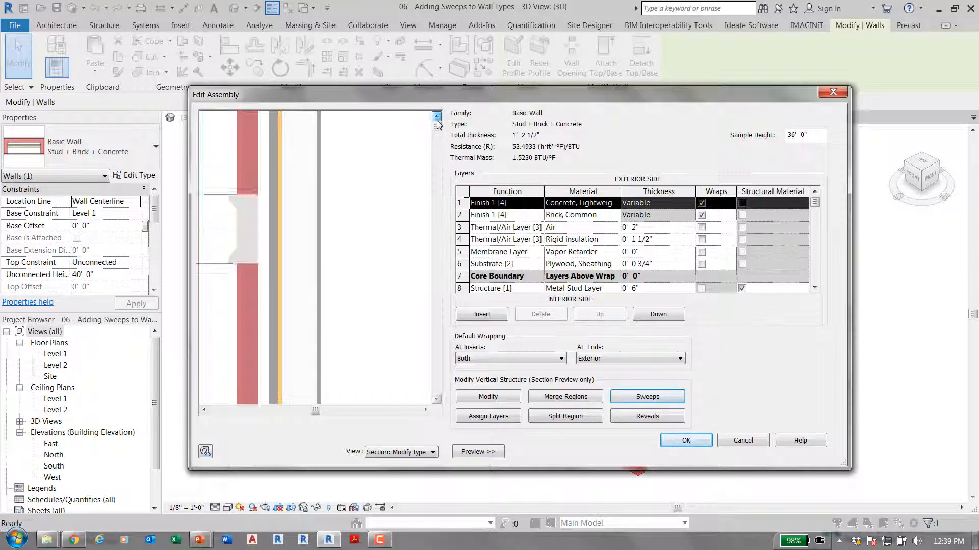
{"action": "left_click", "coordinate": [437, 117]}
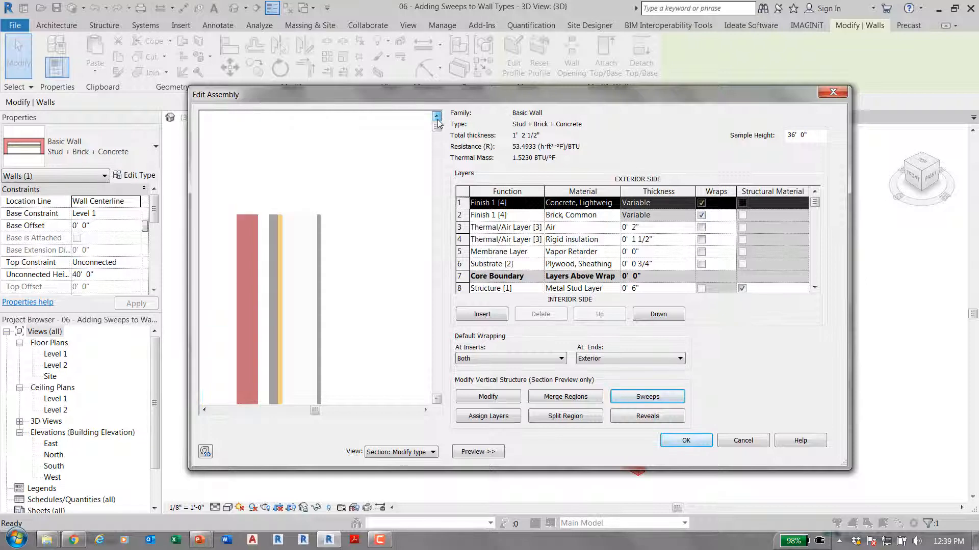
{"action": "left_click", "coordinate": [436, 399]}
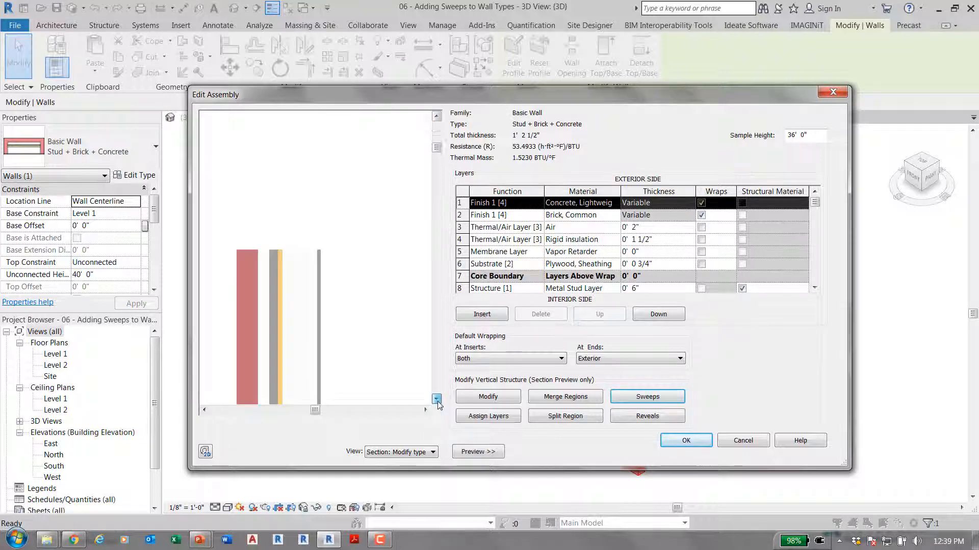
{"action": "left_click", "coordinate": [436, 117]}
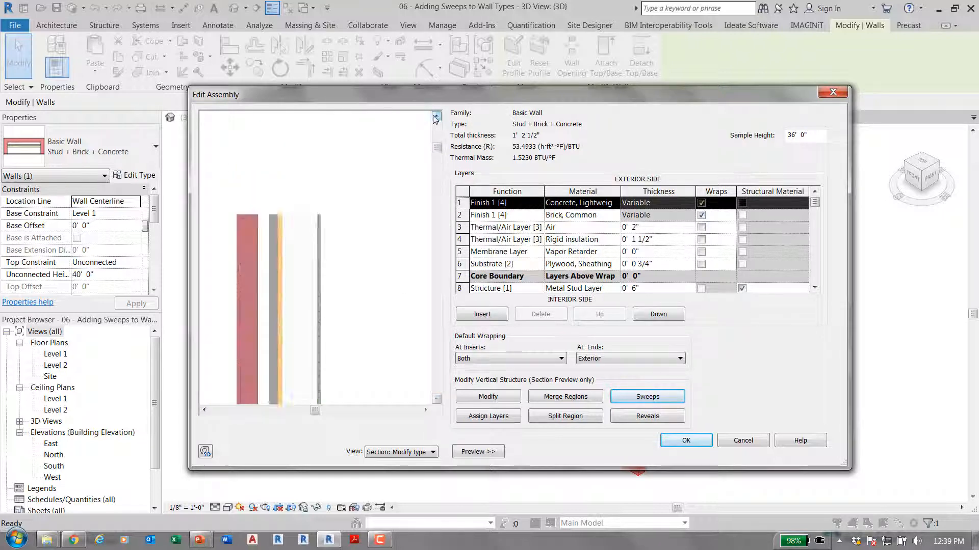
{"action": "left_click", "coordinate": [647, 397]}
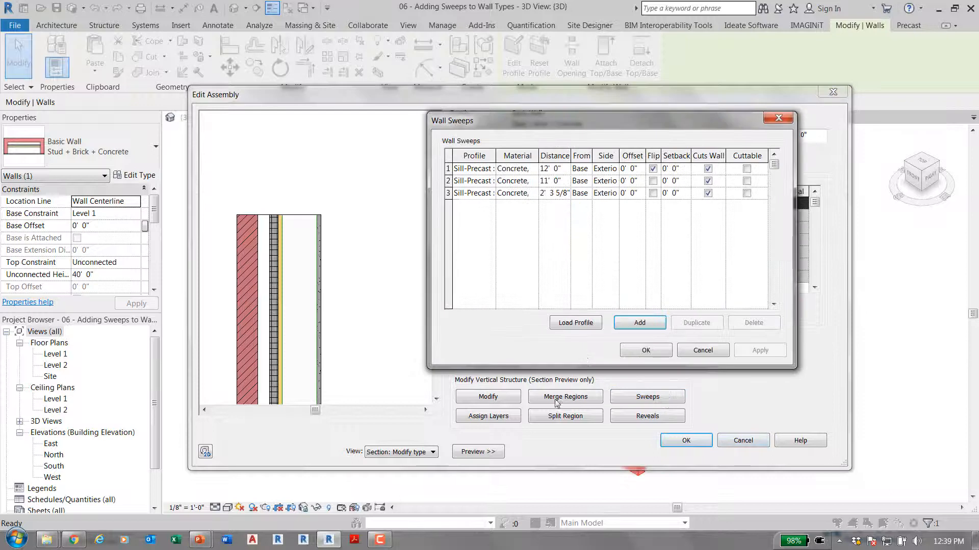
{"action": "left_click", "coordinate": [575, 322]}
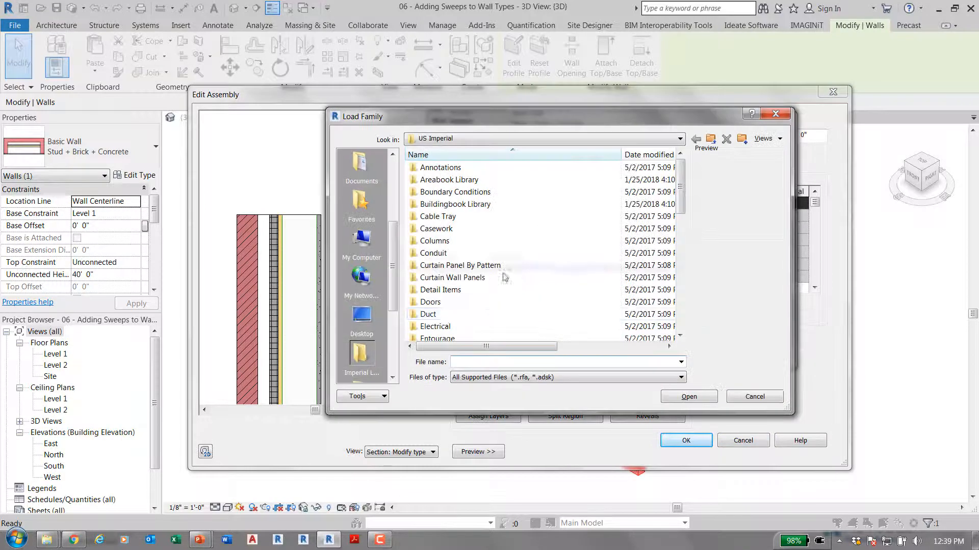
{"action": "left_click", "coordinate": [428, 314]}
{"action": "scroll", "coordinate": [449, 306], "scroll_direction": "down", "scroll_amount": 2}
{"action": "scroll", "coordinate": [451, 305], "scroll_direction": "down", "scroll_amount": 2}
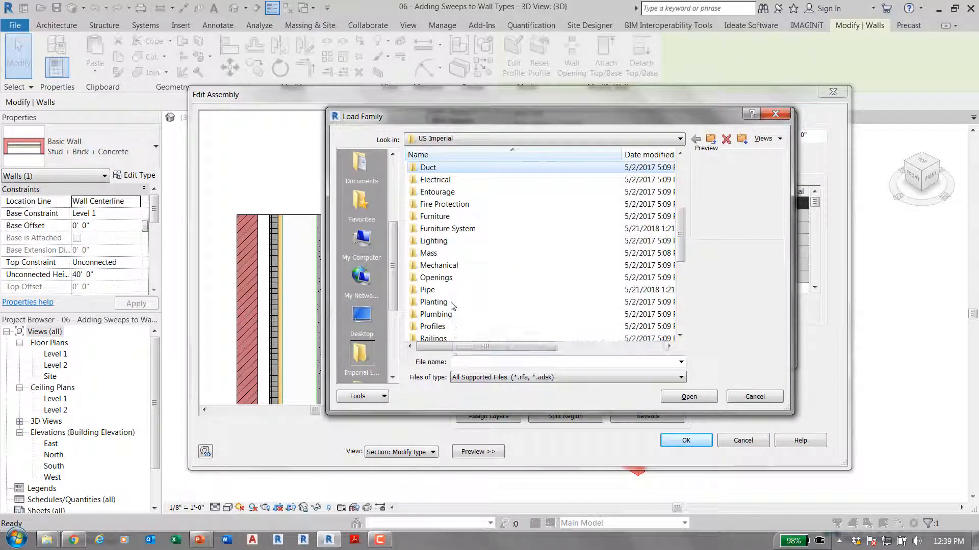
{"action": "left_click", "coordinate": [425, 327]}
{"action": "double_click", "coordinate": [425, 327]}
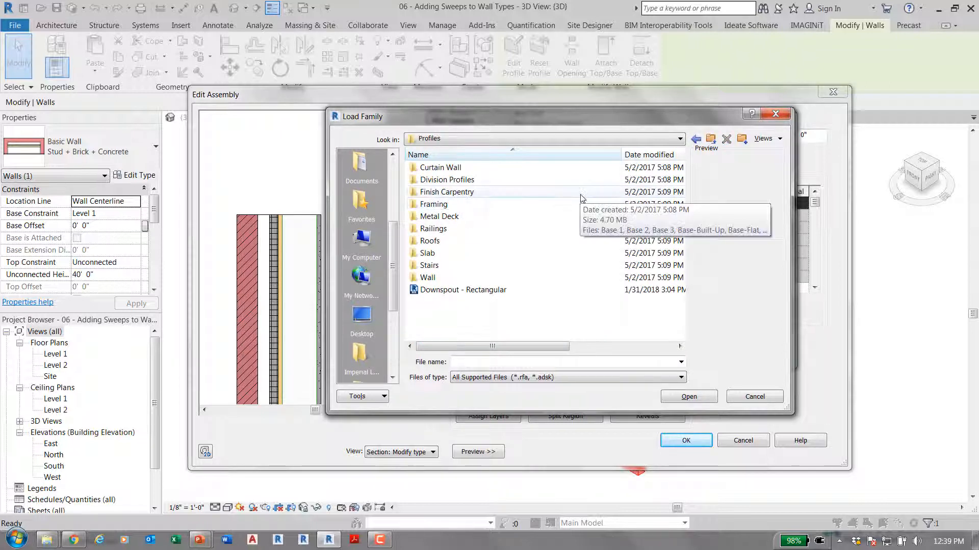
{"action": "double_click", "coordinate": [429, 278]}
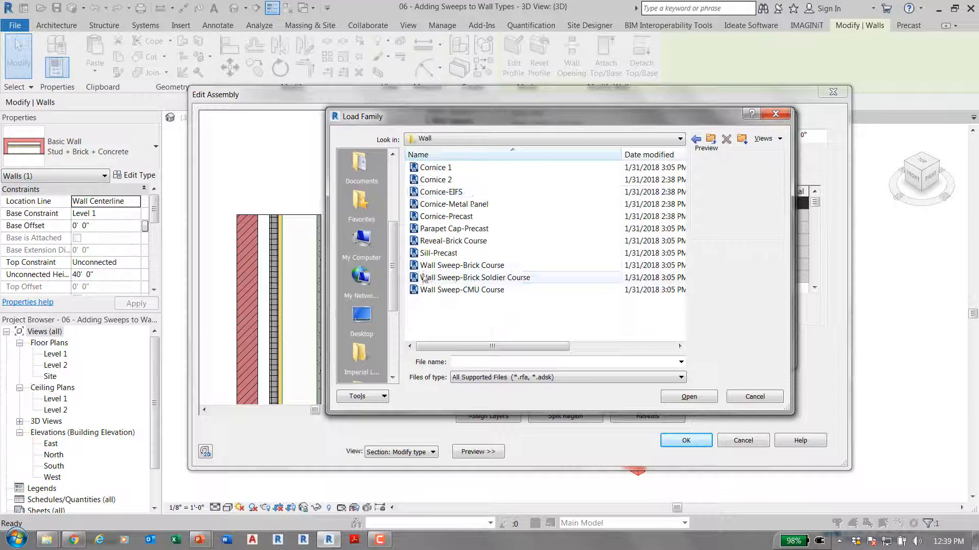
{"action": "left_click", "coordinate": [451, 231]}
{"action": "left_click", "coordinate": [449, 242]}
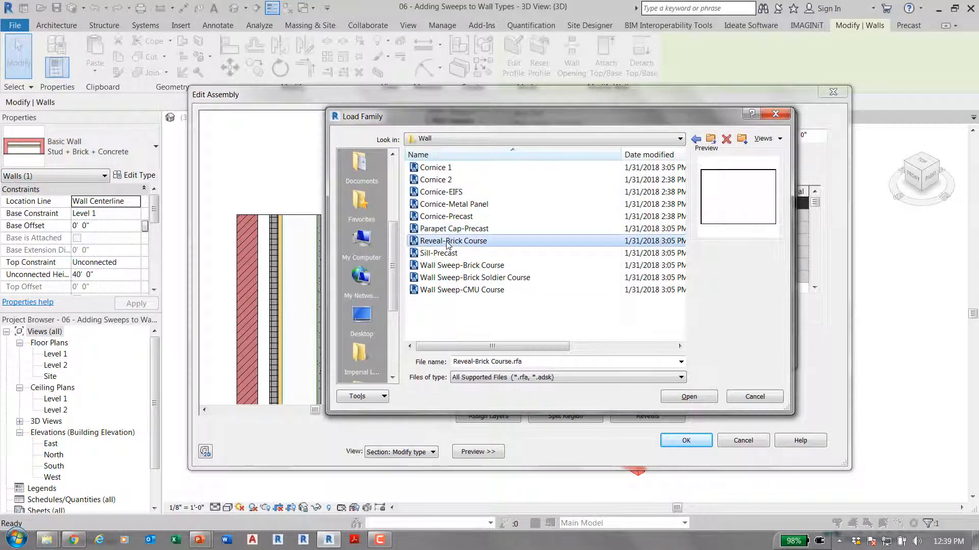
{"action": "left_click", "coordinate": [446, 216]}
{"action": "left_click", "coordinate": [673, 397]}
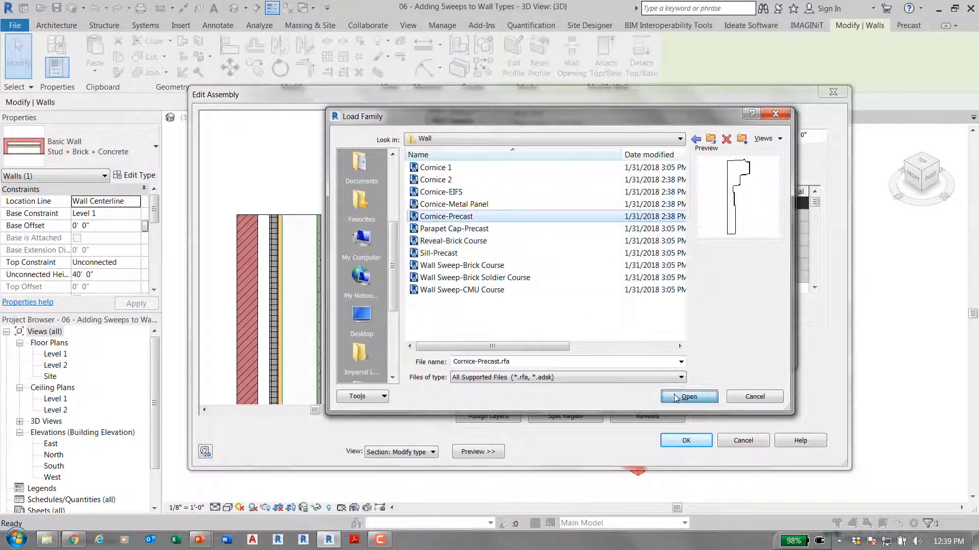
Add a fourth wall sweep with the Cornice-Precast : Cornice-Precast profile and assign it a concrete material
{"action": "left_click", "coordinate": [624, 325]}
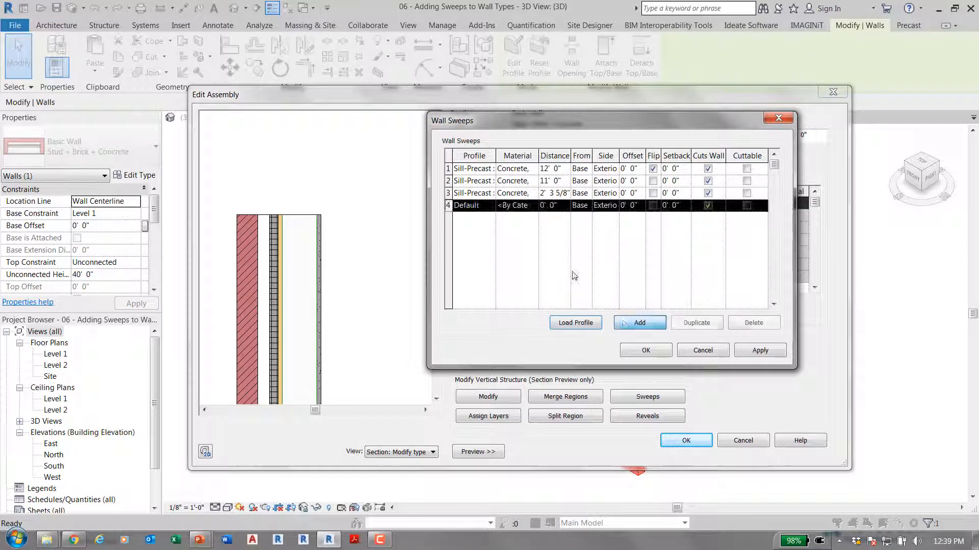
{"action": "left_click", "coordinate": [490, 207]}
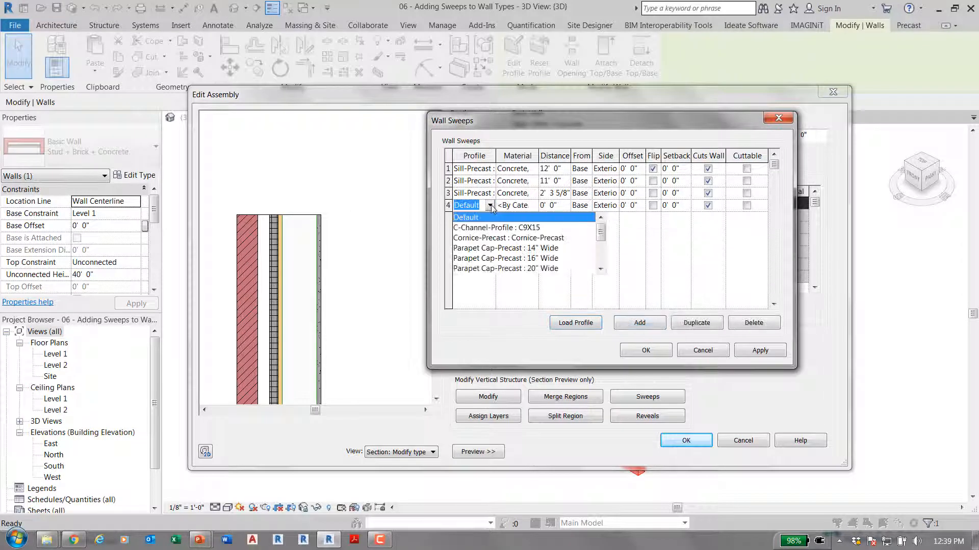
{"action": "left_click", "coordinate": [492, 238]}
{"action": "left_click", "coordinate": [533, 207]}
{"action": "left_click", "coordinate": [534, 205]}
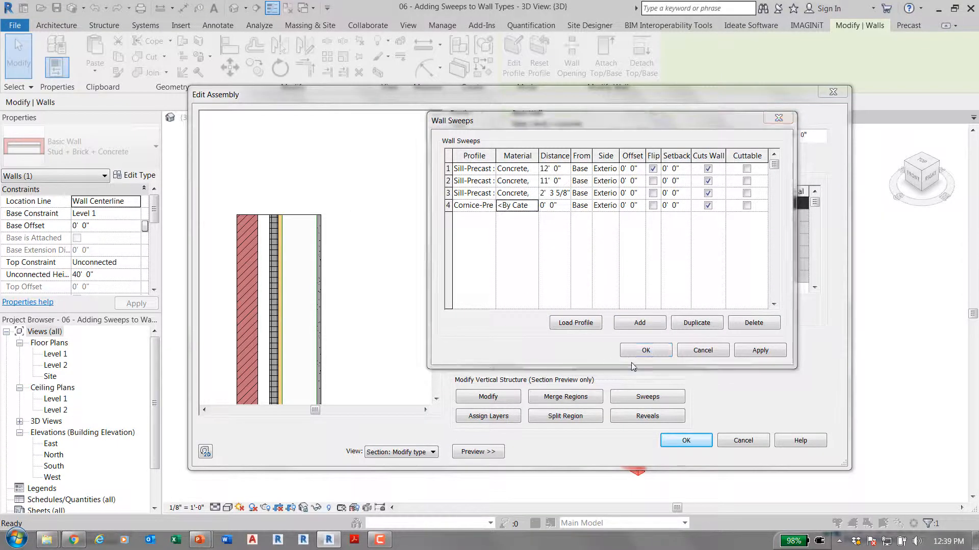
{"action": "left_click", "coordinate": [699, 464]}
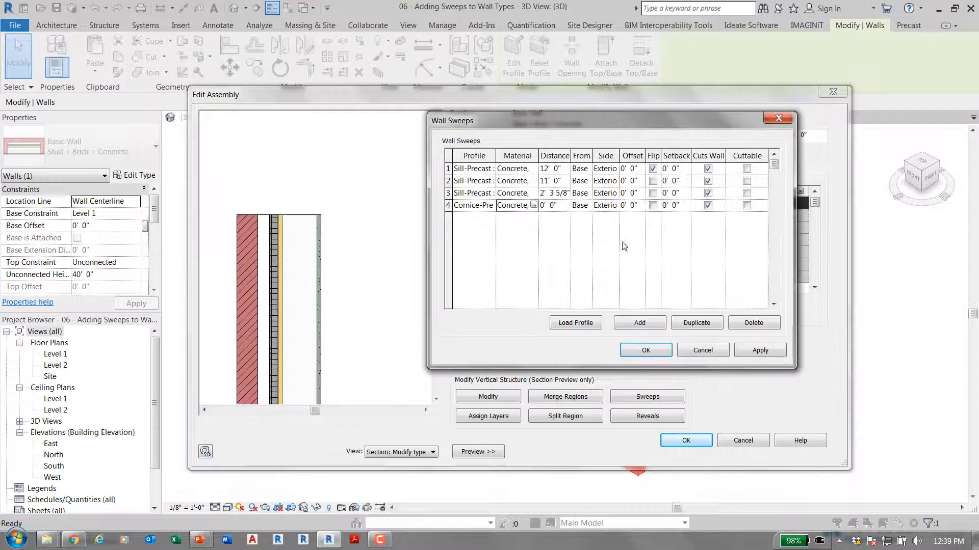
Set the cornice wall sweep to be measured from the top of the wall
{"action": "left_click", "coordinate": [567, 207]}
{"action": "left_click", "coordinate": [590, 208]}
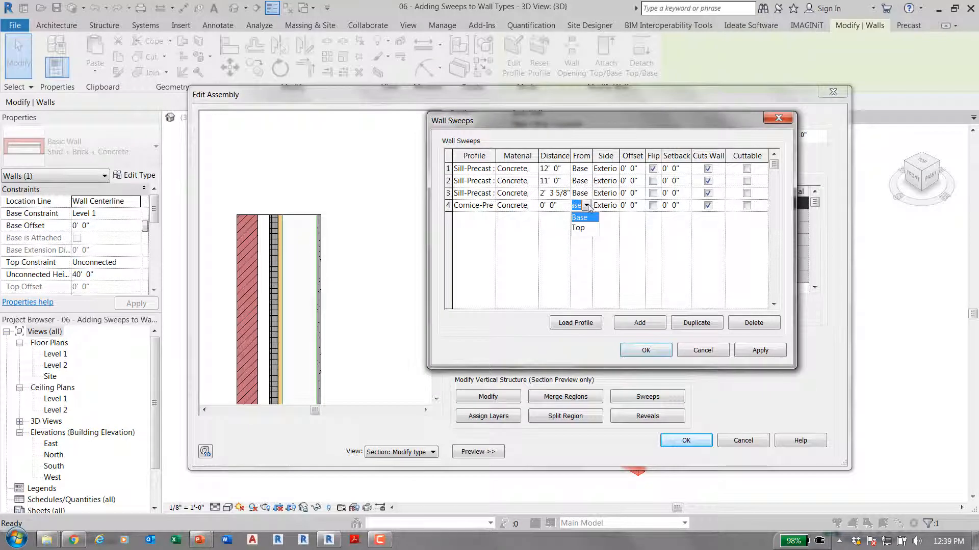
{"action": "left_click", "coordinate": [581, 231]}
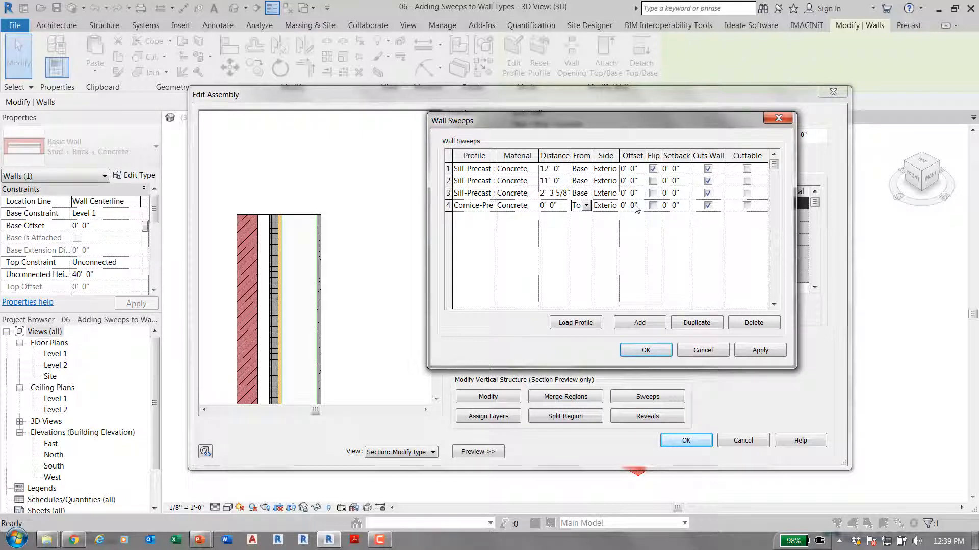
Try a setback of -3 5/8" on the cornice sweep and apply it to the section preview
{"action": "left_click", "coordinate": [687, 206]}
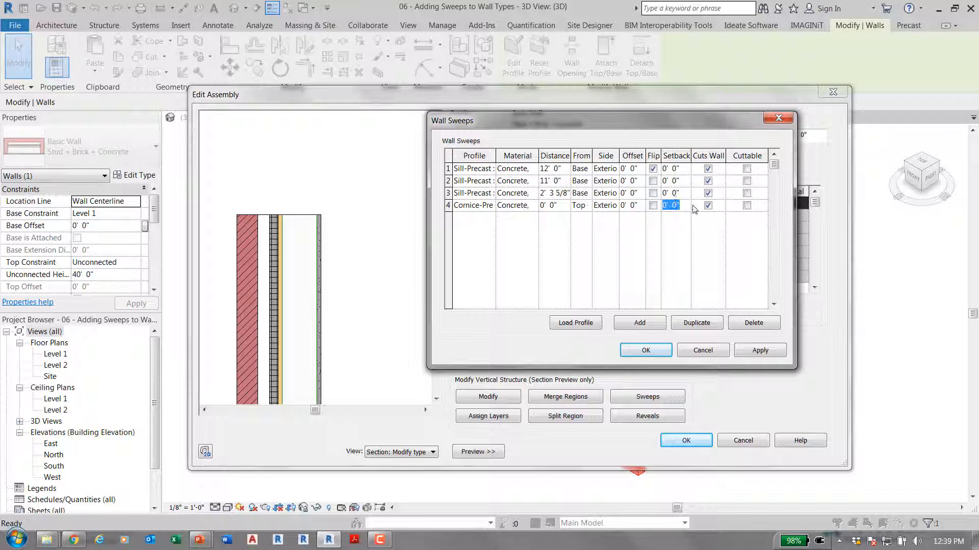
{"action": "type", "text": "-"}
{"action": "type", "text": "3 5/8\""}
{"action": "left_click", "coordinate": [773, 353]}
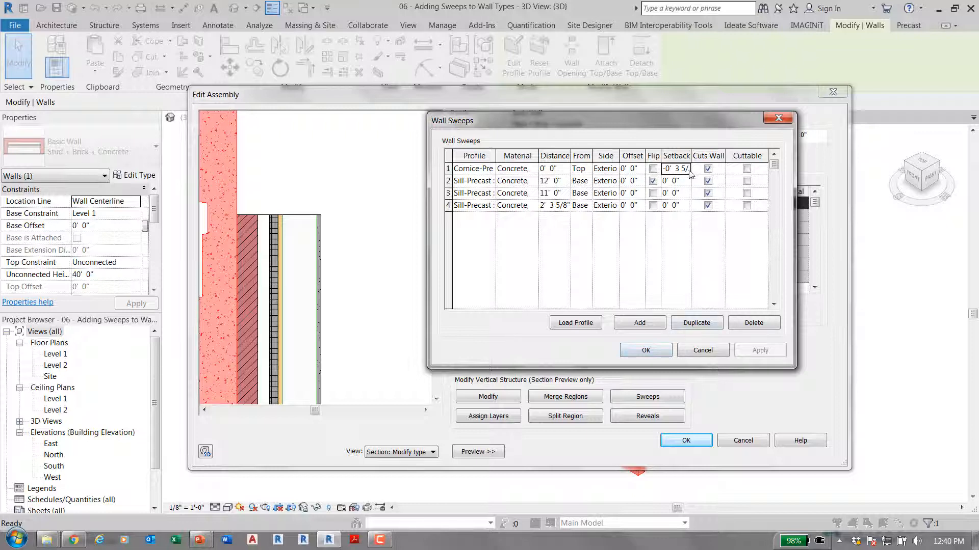
Set the cornice sweep's offset to 0' 3 5/8" and its setback to 0, and apply the changes
{"action": "left_click", "coordinate": [666, 170]}
{"action": "left_click_drag", "start_coordinate": [666, 171], "coordinate": [683, 173]}
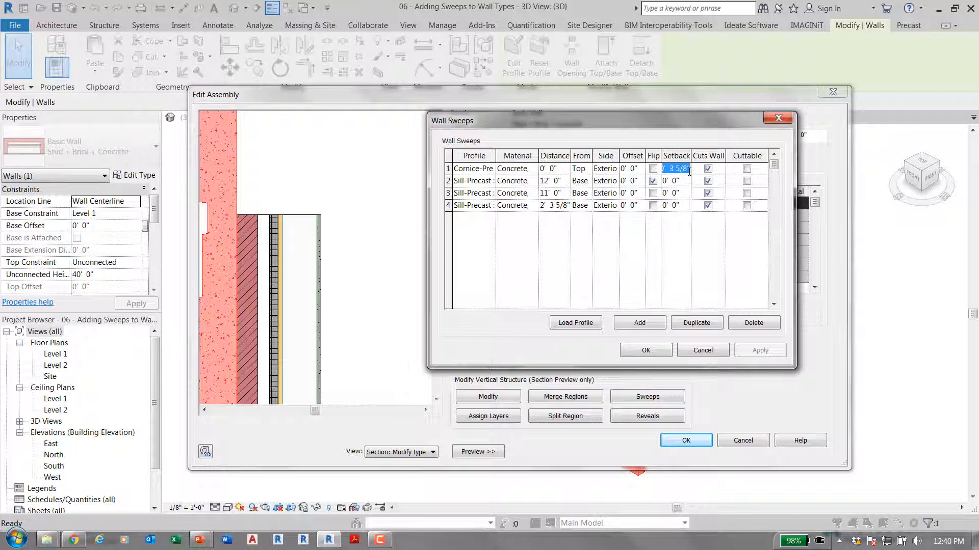
{"action": "left_click", "coordinate": [641, 170]}
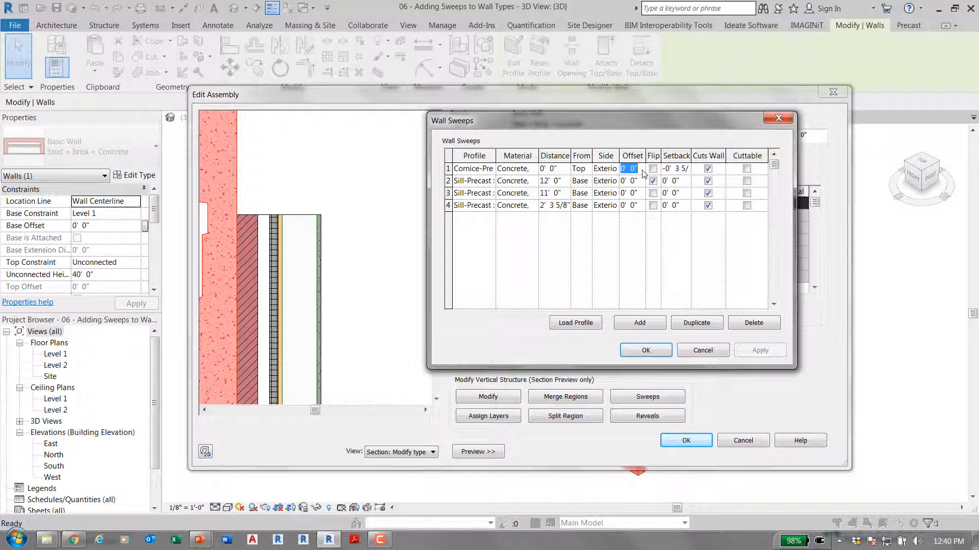
{"action": "type", "text": "0'  3 5/8\""}
{"action": "left_click", "coordinate": [696, 171]}
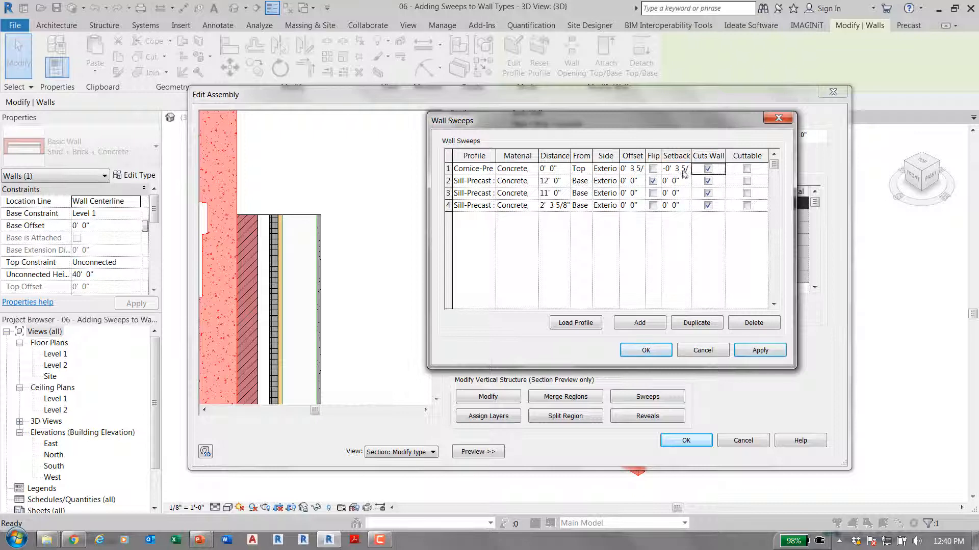
{"action": "left_click", "coordinate": [678, 170]}
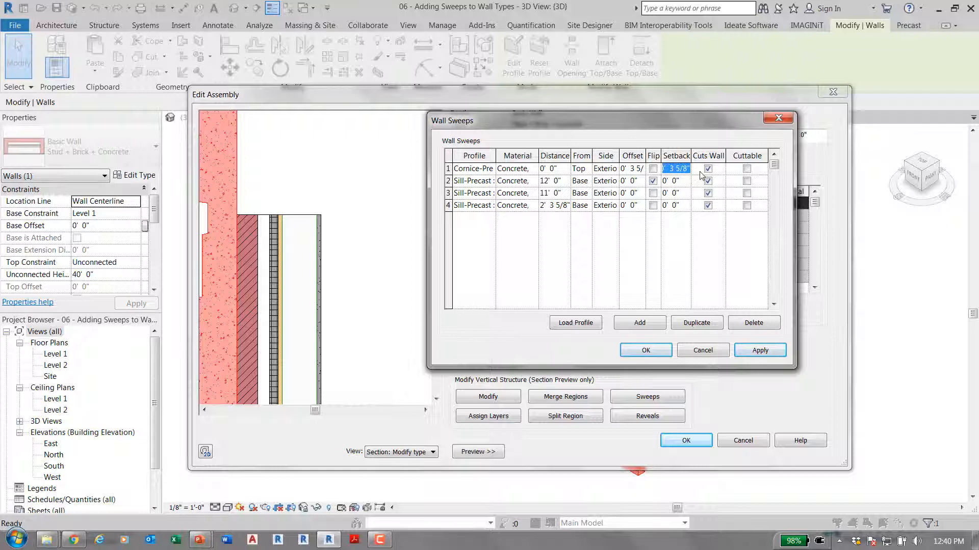
{"action": "key", "text": "Delete"}
{"action": "left_click", "coordinate": [702, 173]}
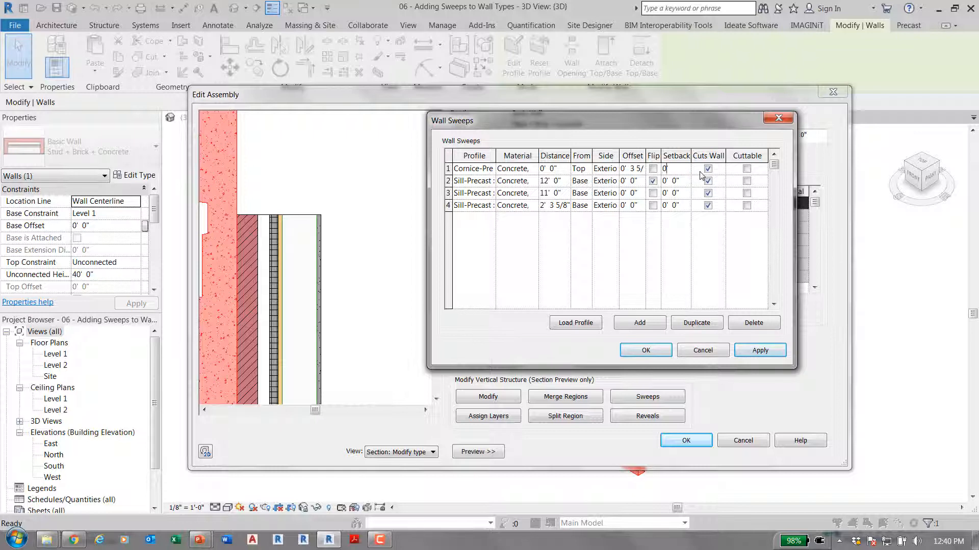
{"action": "left_click", "coordinate": [763, 351]}
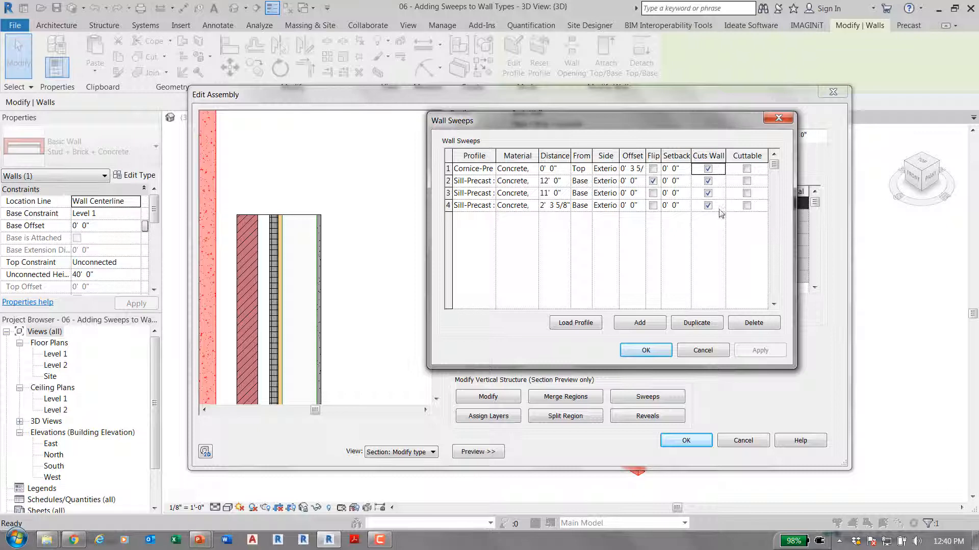
Make the cornice sweep's offset negative, -0' 3 5/8", apply it and accept the wall sweeps
{"action": "left_click", "coordinate": [623, 169]}
{"action": "type", "text": "-"}
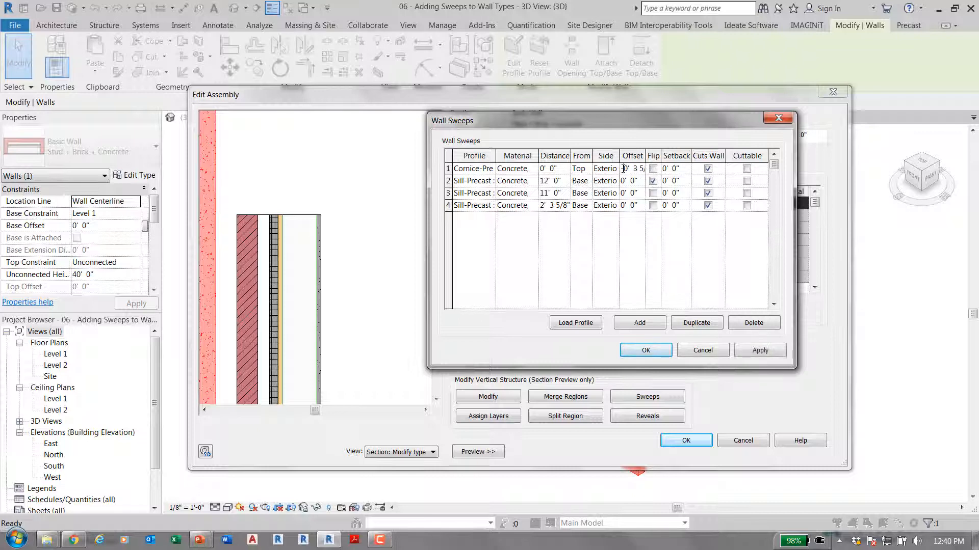
{"action": "left_click", "coordinate": [760, 352]}
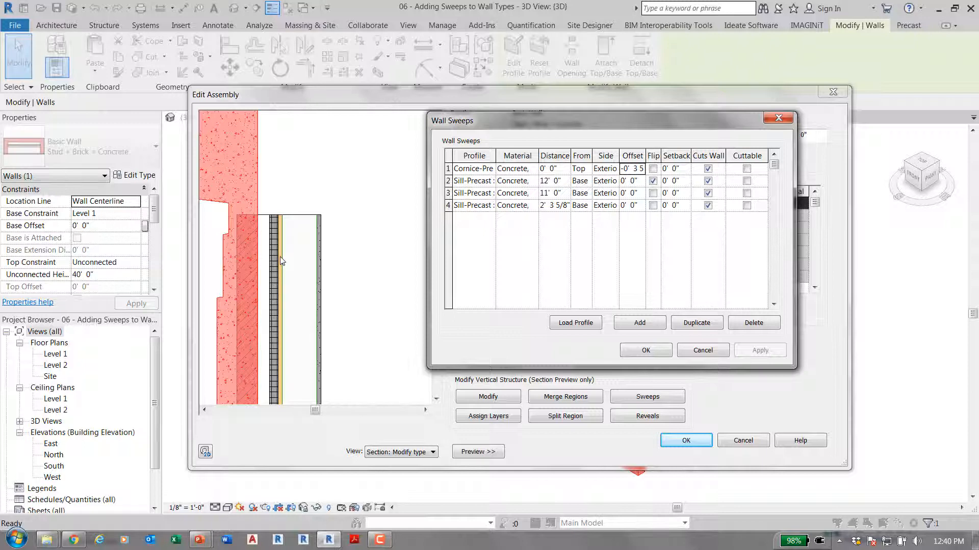
{"action": "left_click", "coordinate": [656, 354]}
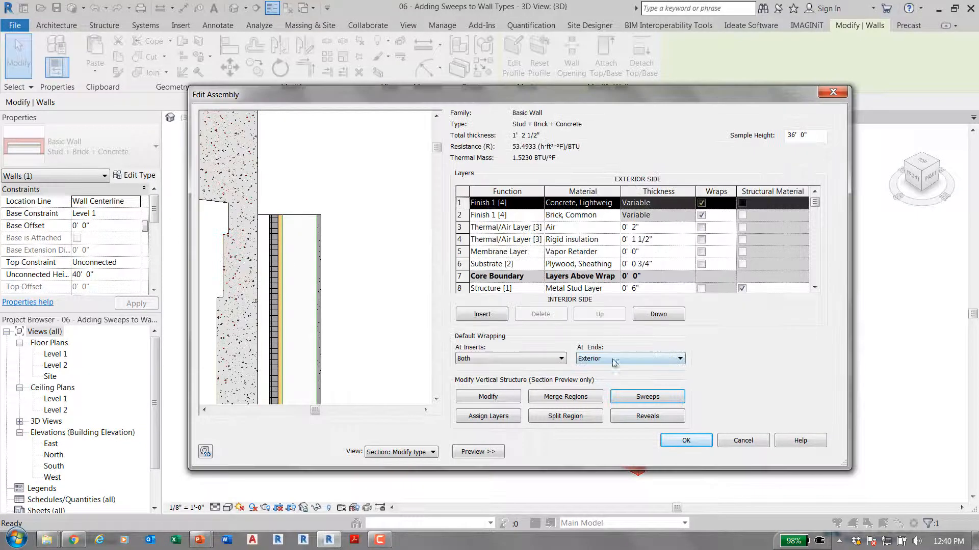
Accept the assembly and type properties of the Stud + Brick + Concrete wall and view the cornice in the 3D view
{"action": "left_click", "coordinate": [687, 441]}
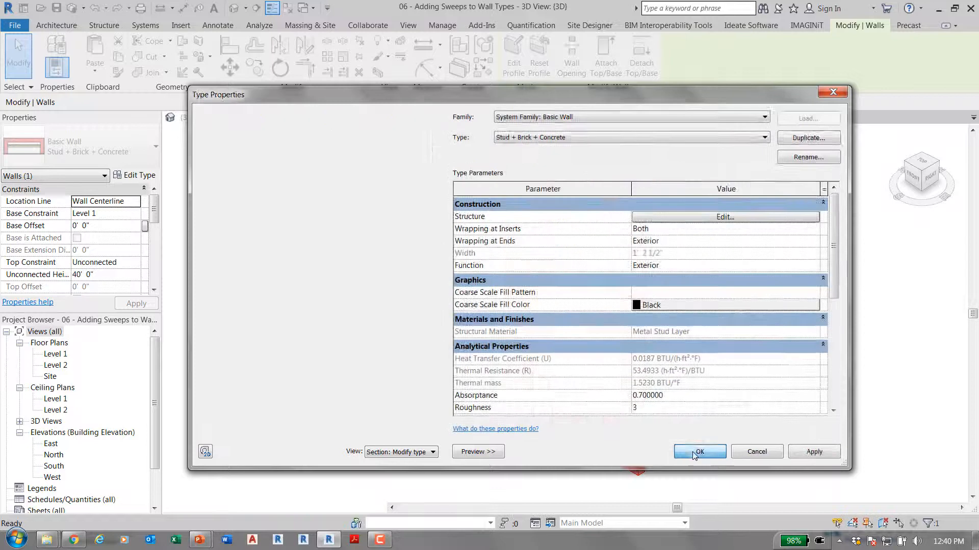
{"action": "left_click", "coordinate": [693, 453]}
{"action": "left_click", "coordinate": [666, 247]}
{"action": "scroll", "coordinate": [668, 247], "scroll_direction": "up", "scroll_amount": 5}
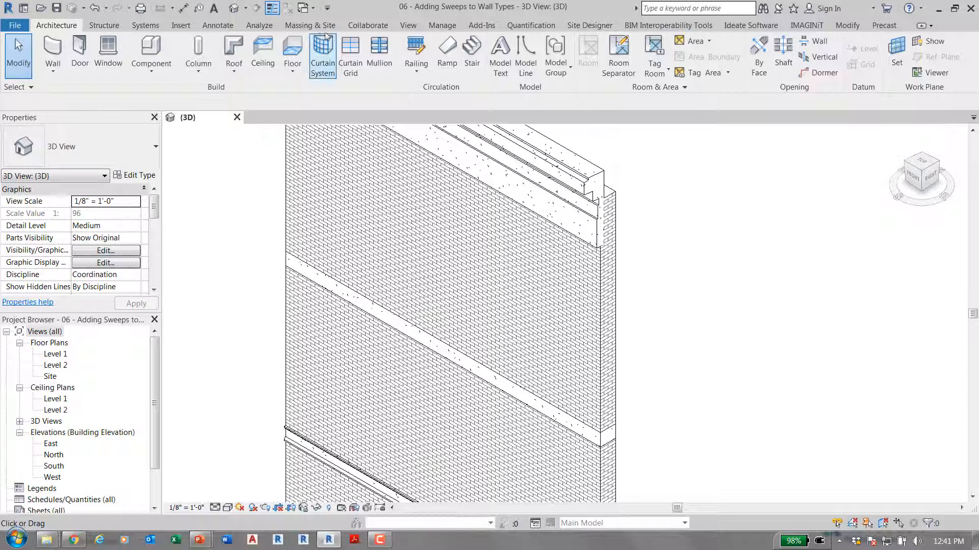
Close the 06 - Adding Sweeps to Wall Types project, saving its changes, and open 08 - Wall Sweep and Reveal Tool from the Backup folder
{"action": "left_click", "coordinate": [237, 117]}
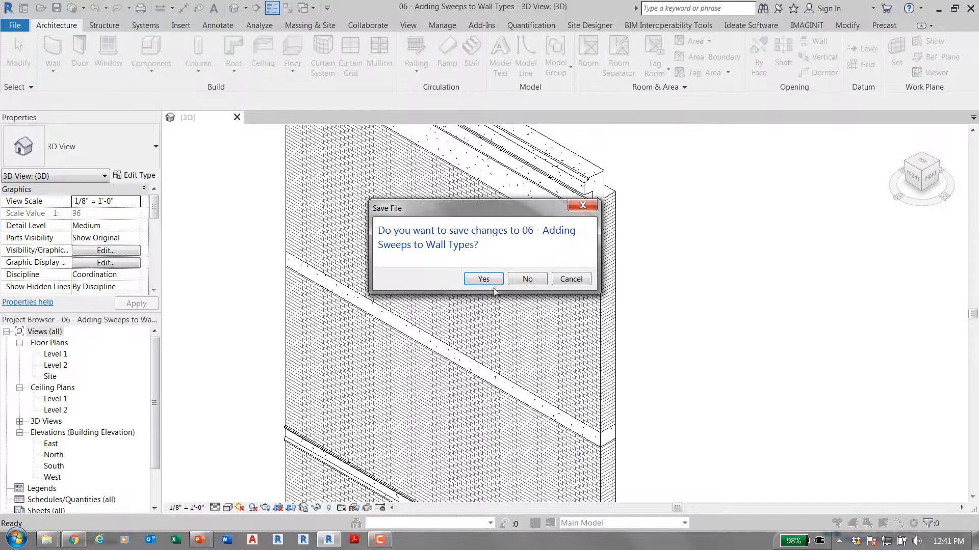
{"action": "key", "text": "Return"}
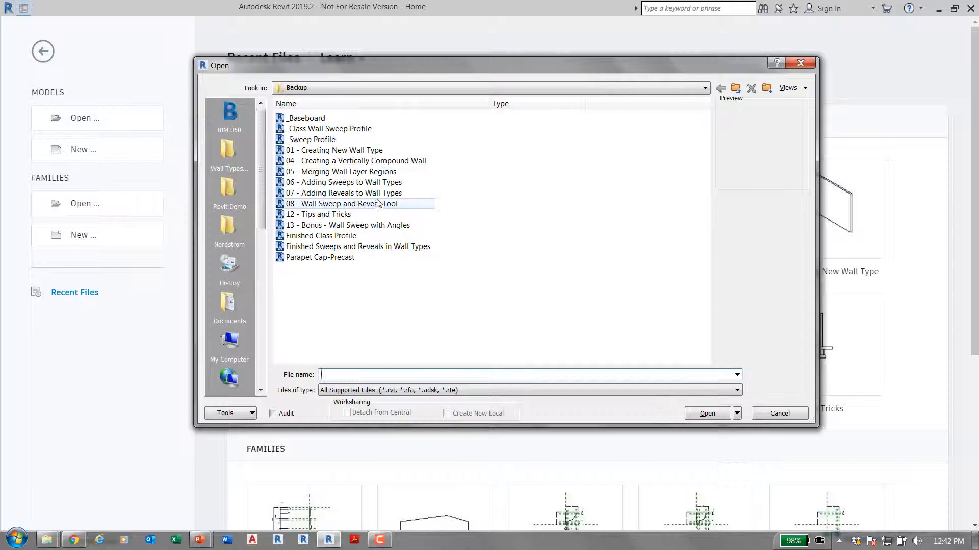
{"action": "left_click", "coordinate": [378, 208]}
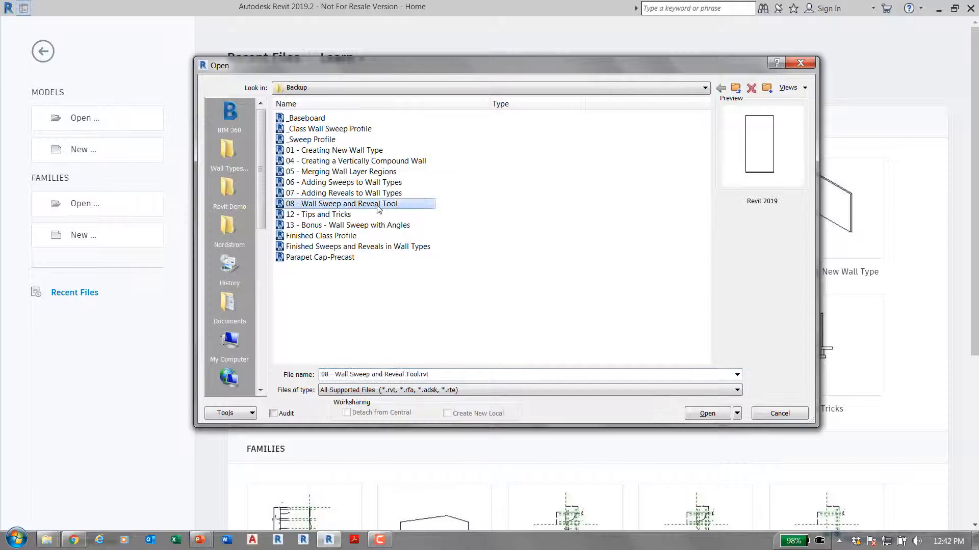
{"action": "left_click", "coordinate": [713, 415]}
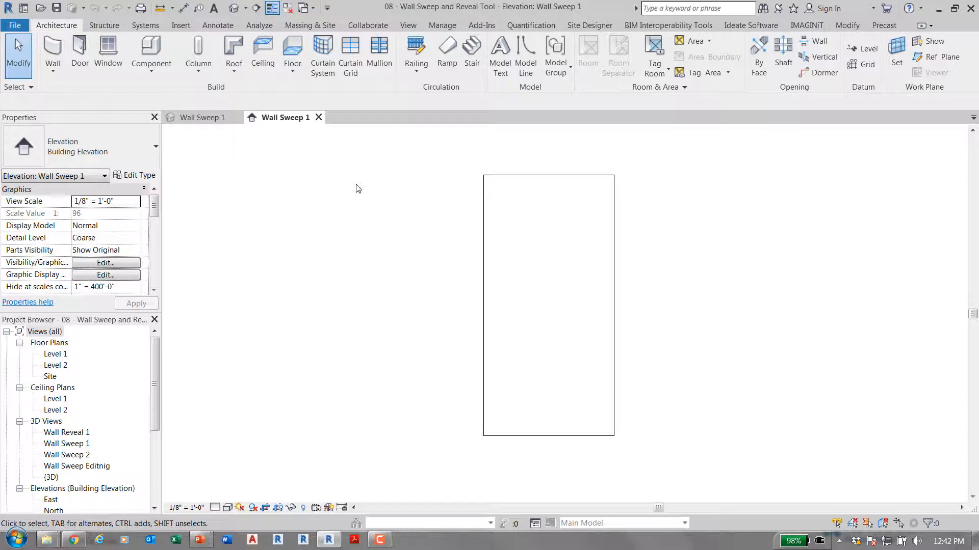
Place a horizontal Cornice wall sweep across the wall in the Wall Sweep 1 elevation, somewhat above mid-height
{"action": "left_click", "coordinate": [53, 70]}
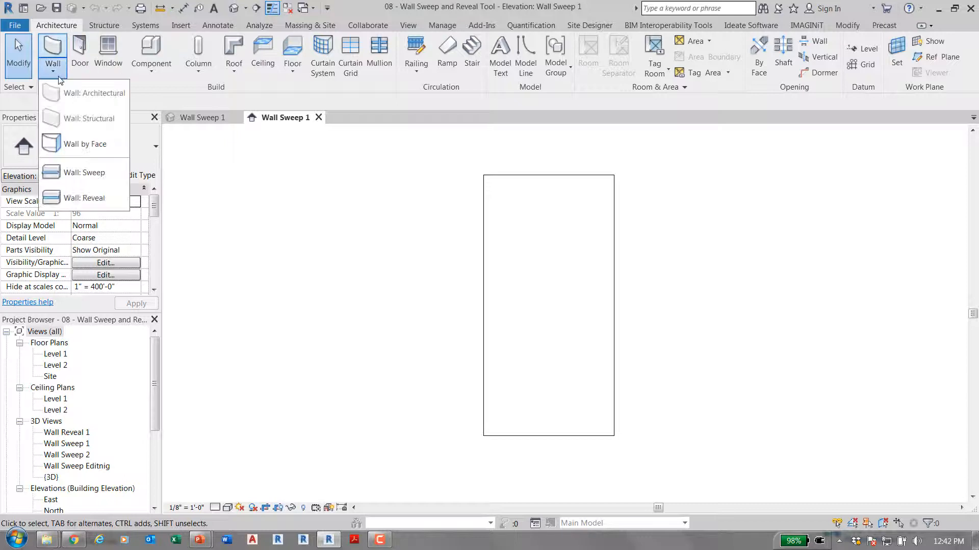
{"action": "left_click", "coordinate": [73, 174]}
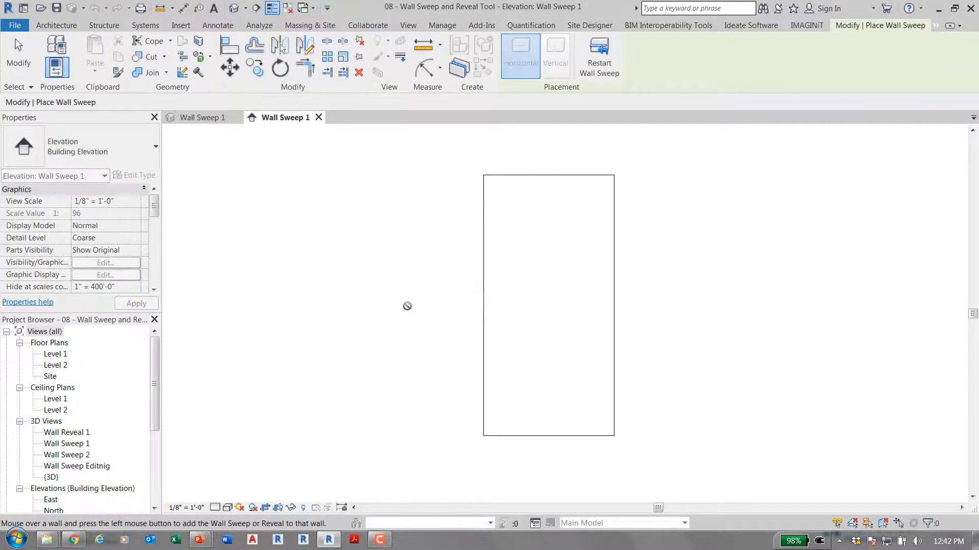
{"action": "left_click", "coordinate": [610, 77]}
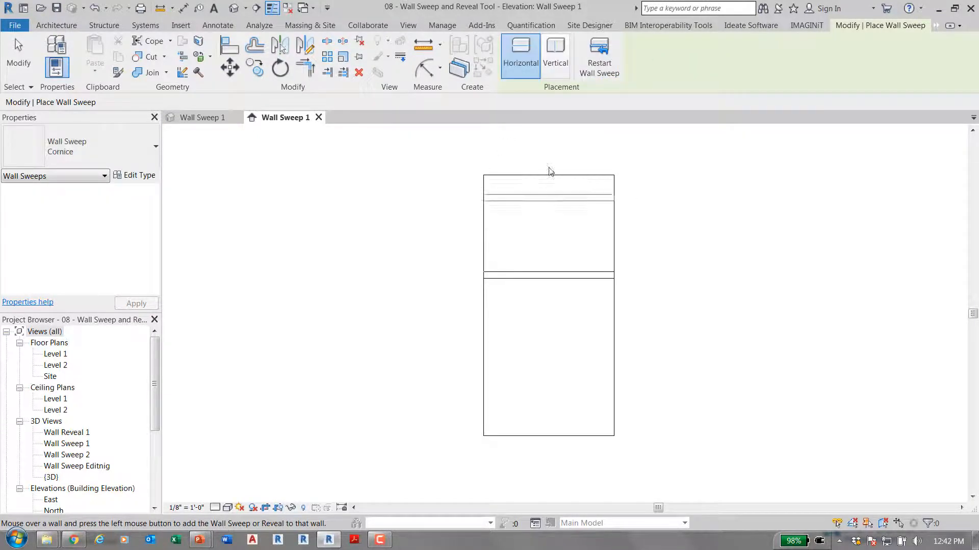
Place a vertical Cornice wall sweep near the middle of the wall, crossing the horizontal sweep, and end the placement
{"action": "left_click", "coordinate": [563, 54]}
{"action": "left_click", "coordinate": [553, 182]}
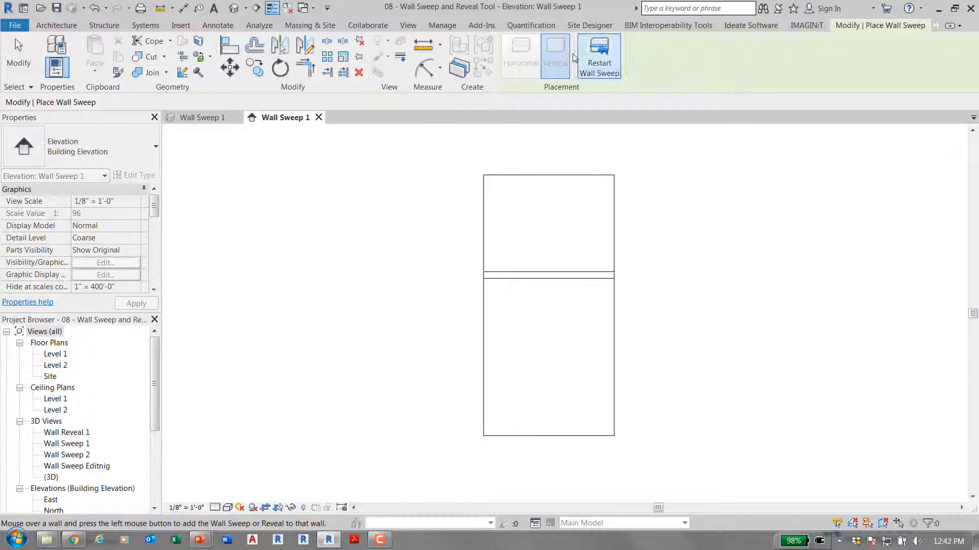
{"action": "left_click", "coordinate": [589, 65]}
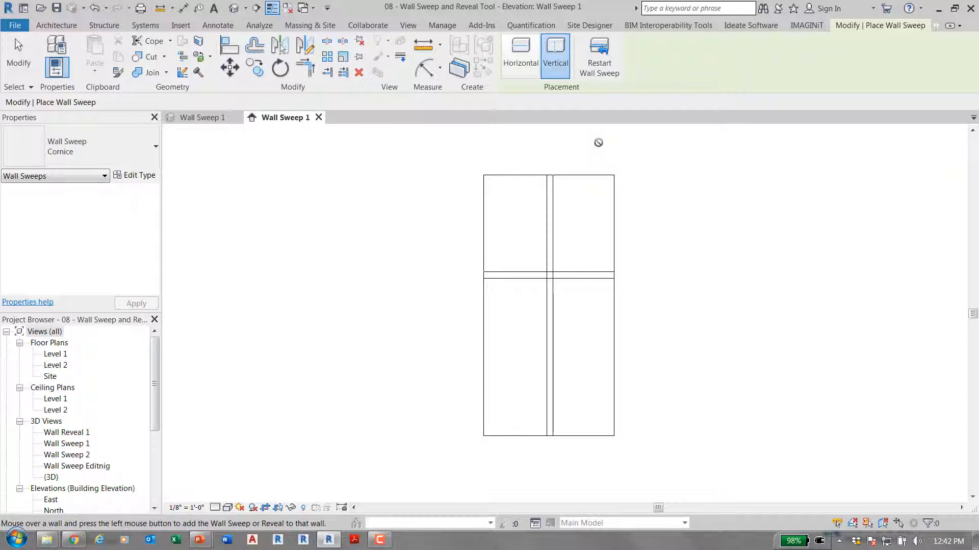
{"action": "key", "text": "Escape"}
{"action": "key", "text": "Escape"}
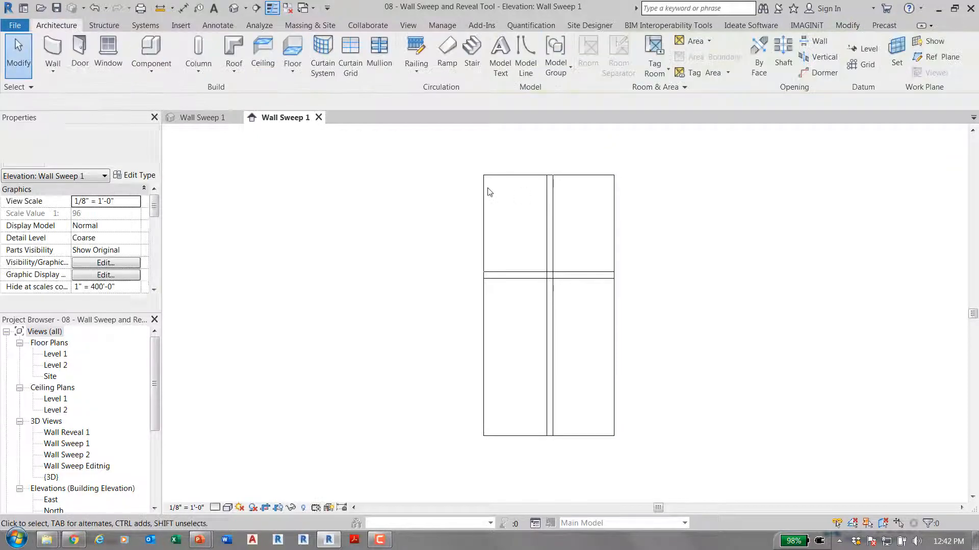
Align the vertical sweep's upper end with the horizontal sweep's top edge, and the horizontal sweep's left end with the vertical sweep's left edge
{"action": "key", "text": "a"}
{"action": "key", "text": "l"}
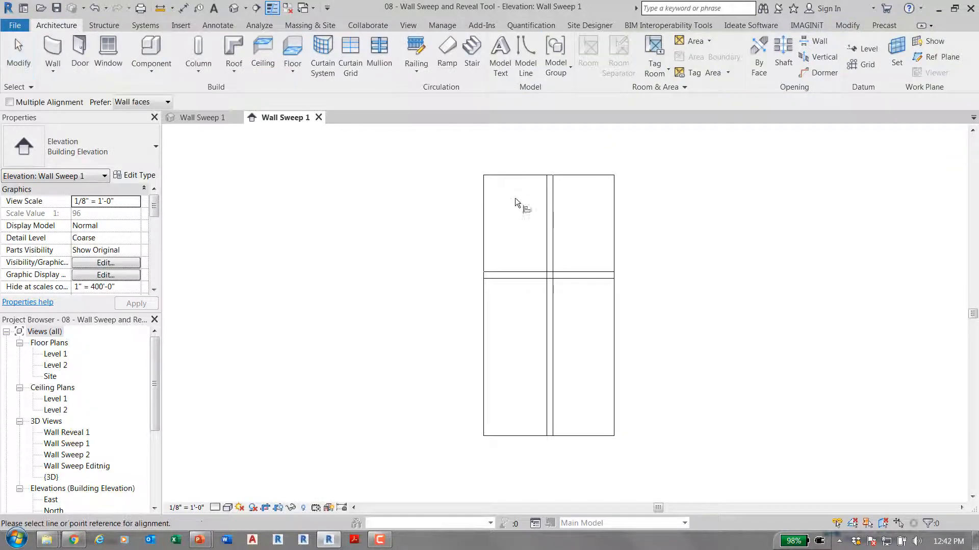
{"action": "left_click", "coordinate": [530, 271]}
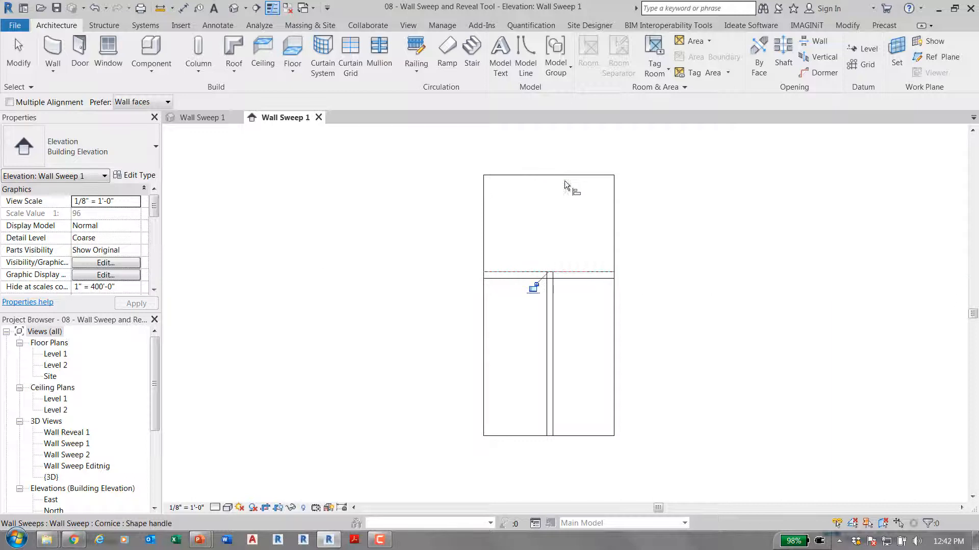
{"action": "left_click", "coordinate": [545, 289]}
{"action": "left_click", "coordinate": [485, 274]}
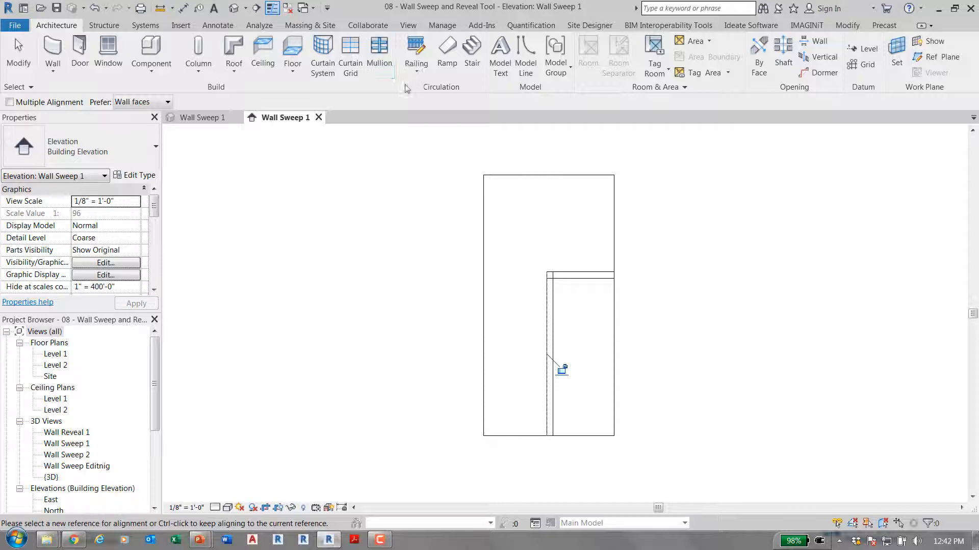
Join the horizontal and vertical sweeps at their corner and check the result in the Wall Sweep 1 3D view
{"action": "left_click", "coordinate": [847, 25]}
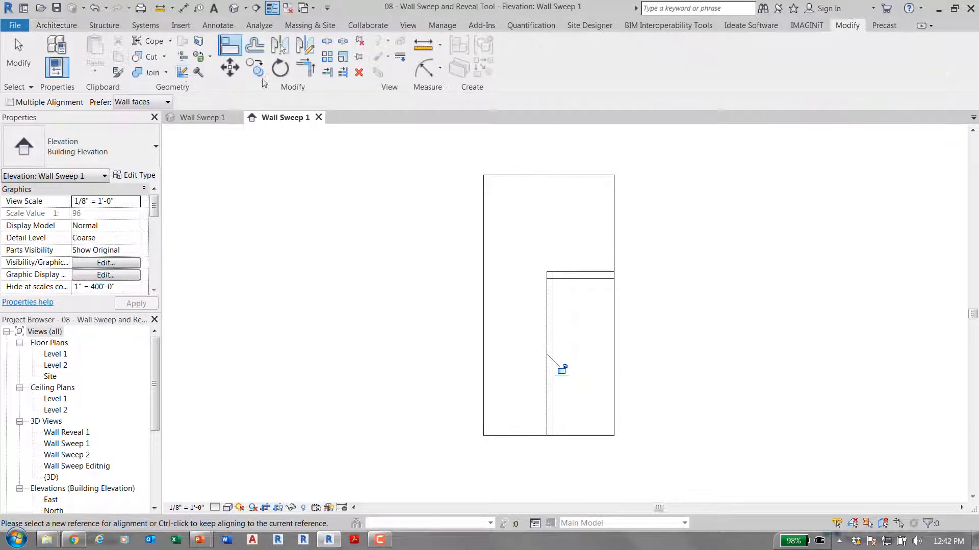
{"action": "left_click", "coordinate": [150, 73]}
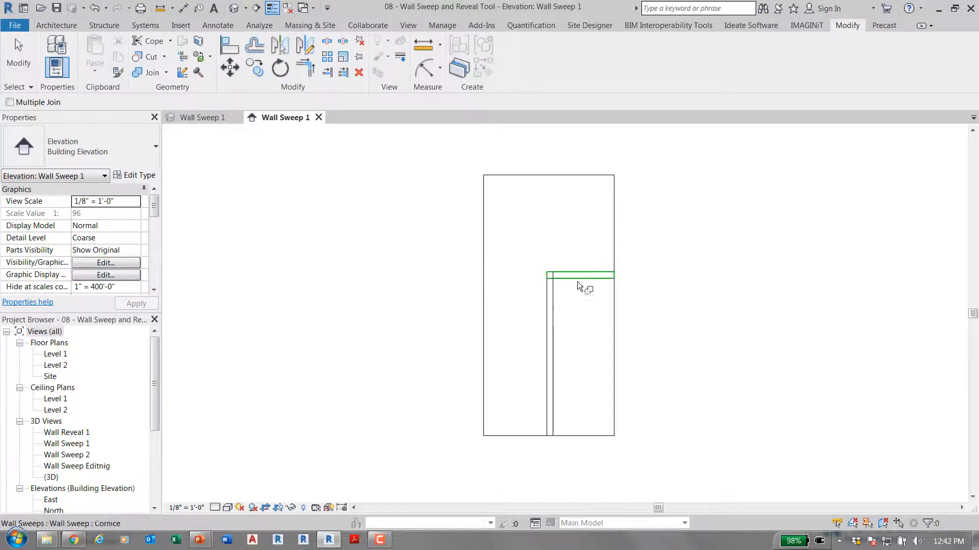
{"action": "left_click", "coordinate": [579, 278]}
{"action": "left_click", "coordinate": [553, 300]}
{"action": "key", "text": "Escape"}
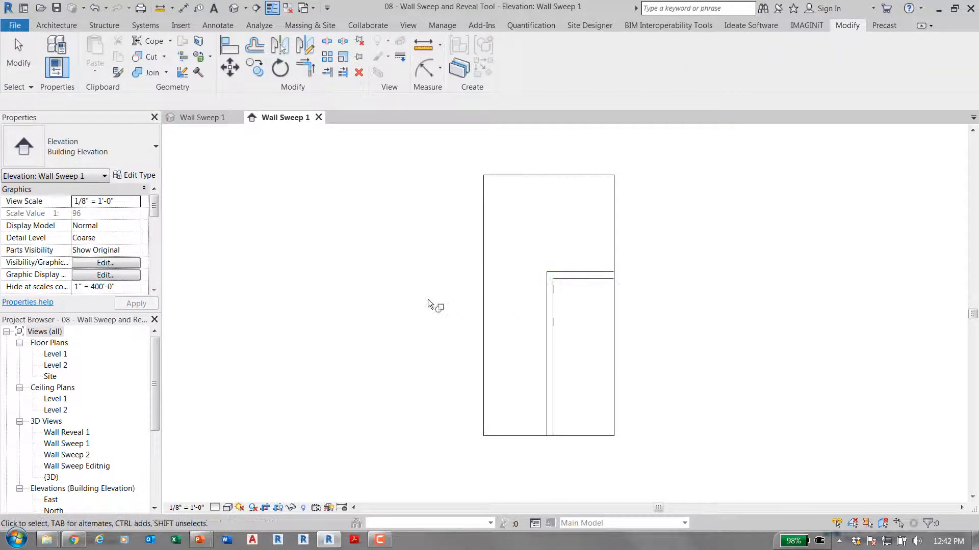
{"action": "left_click", "coordinate": [199, 118]}
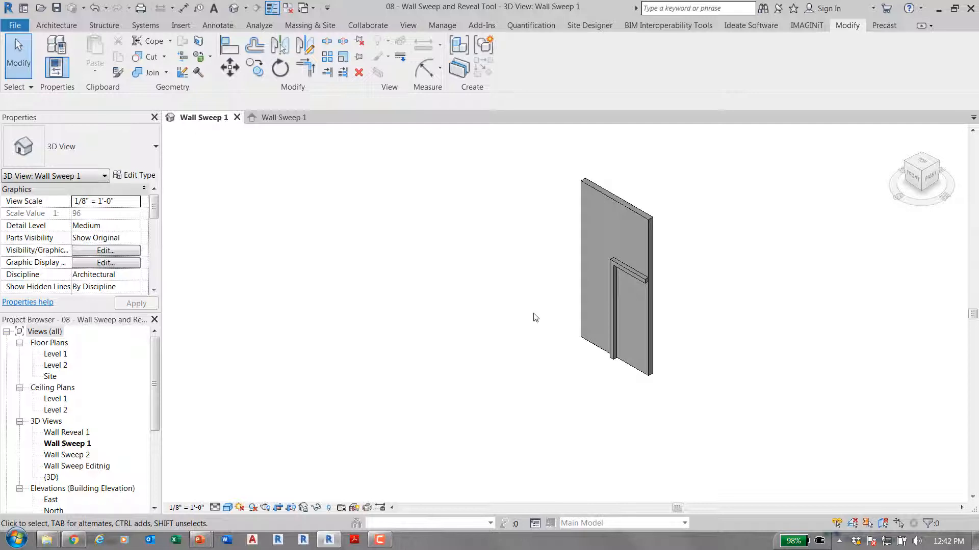
Open the Wall Sweep 2 3D view and frame its three connected walls
{"action": "double_click", "coordinate": [77, 456]}
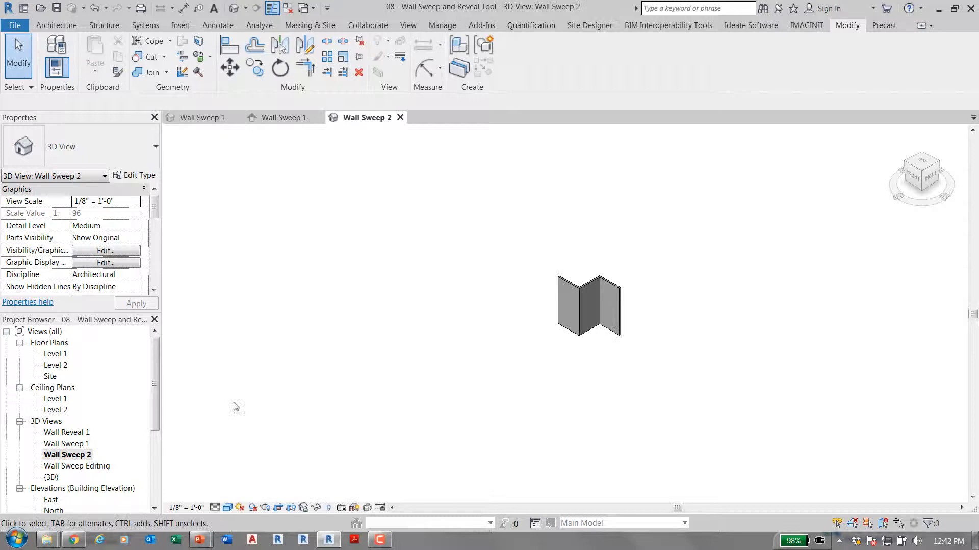
{"action": "scroll", "coordinate": [543, 320], "scroll_direction": "up", "scroll_amount": 5}
{"action": "middle_click_drag", "start_coordinate": [561, 321], "coordinate": [328, 363]}
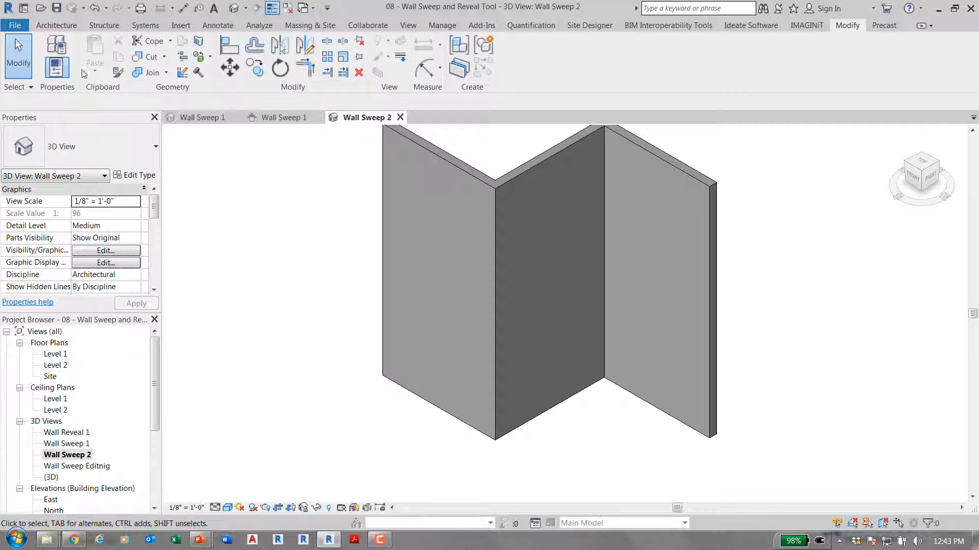
Check which profiles are available for the Cornice wall sweep type, leaving the type and the placement unchanged
{"action": "left_click", "coordinate": [56, 25]}
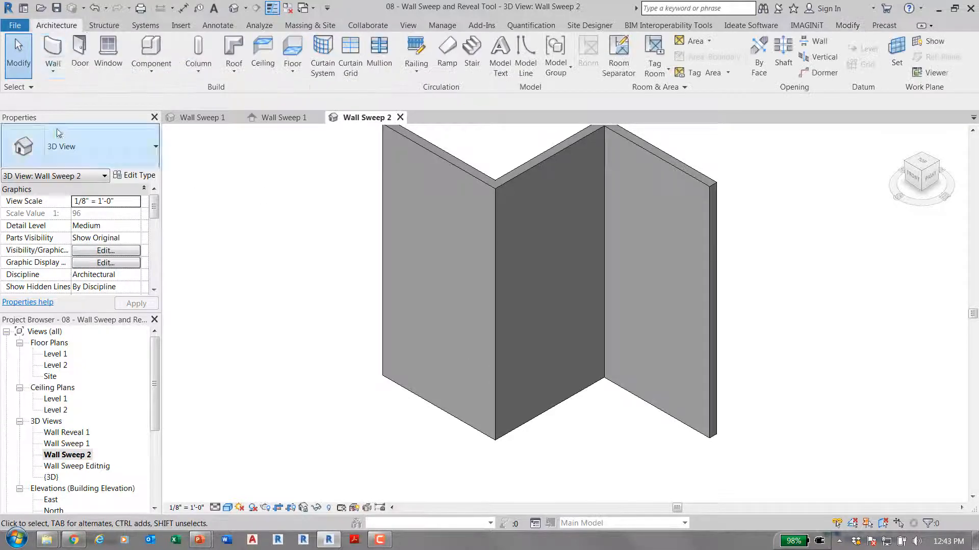
{"action": "left_click", "coordinate": [56, 64]}
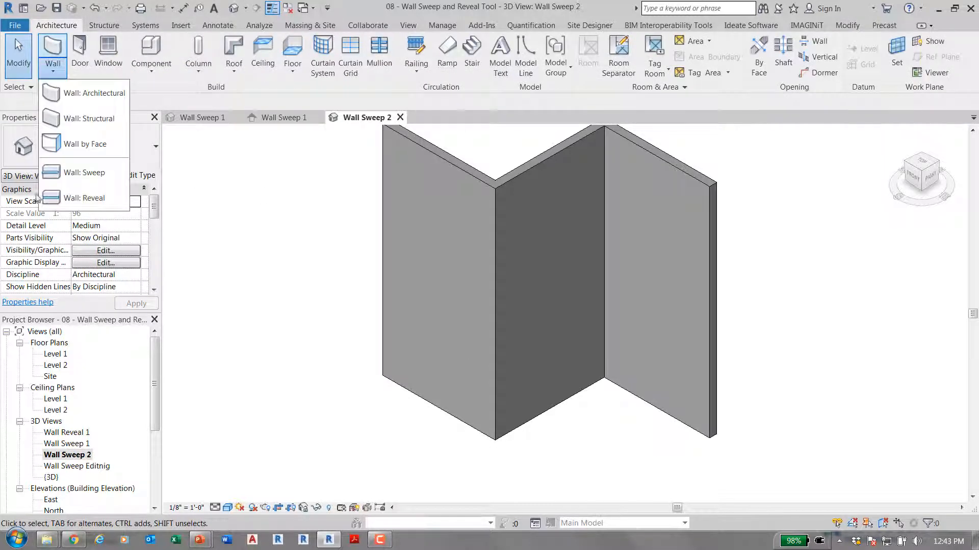
{"action": "left_click", "coordinate": [73, 176]}
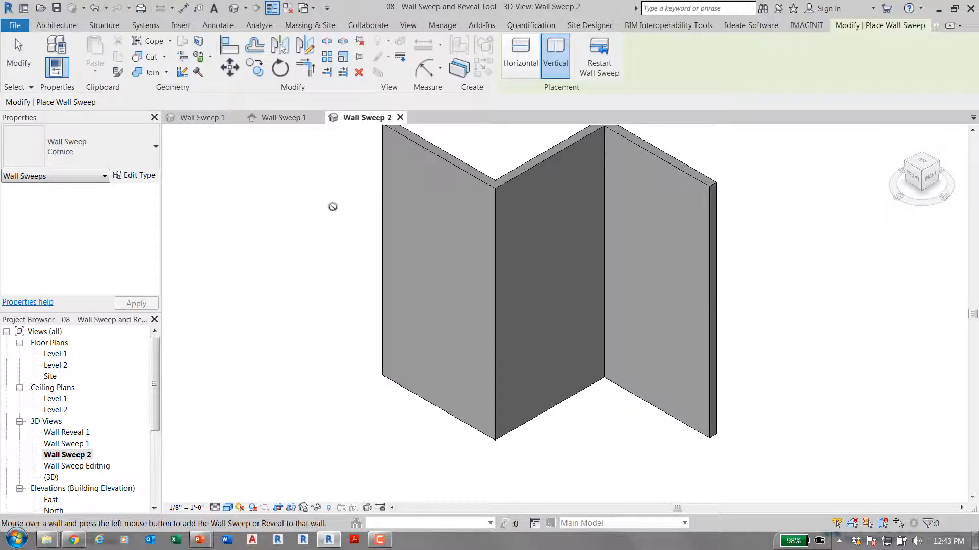
{"action": "left_click", "coordinate": [134, 176]}
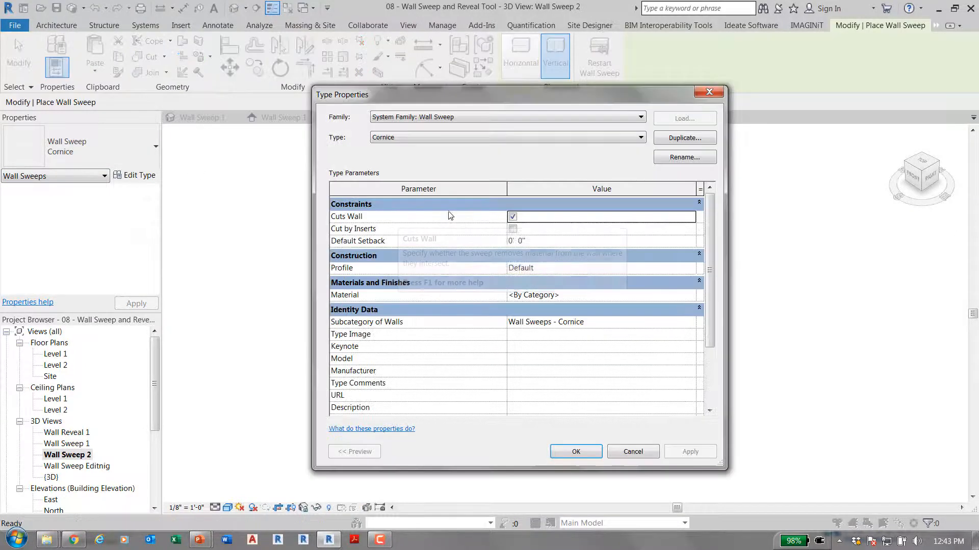
{"action": "left_click", "coordinate": [690, 268]}
{"action": "left_click", "coordinate": [690, 268]}
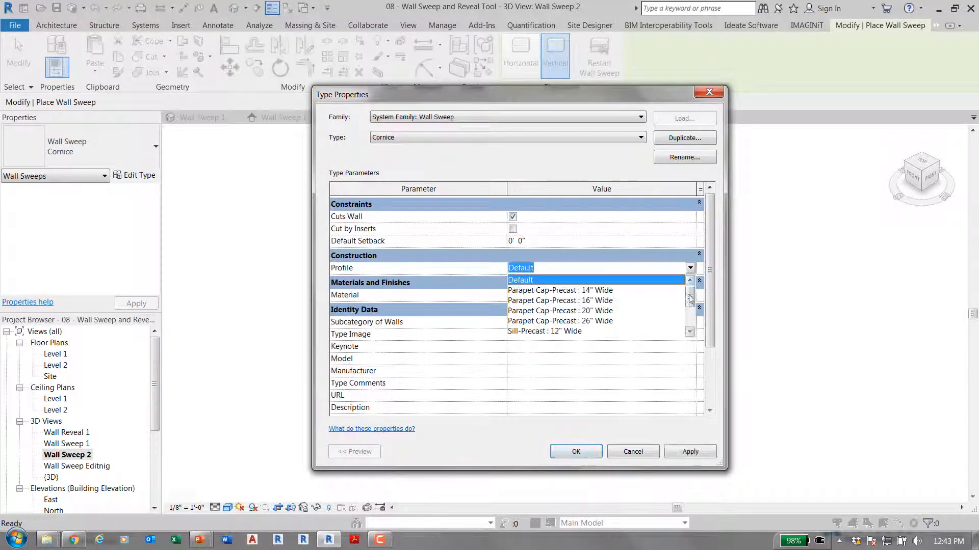
{"action": "left_click_drag", "start_coordinate": [690, 295], "coordinate": [695, 320]}
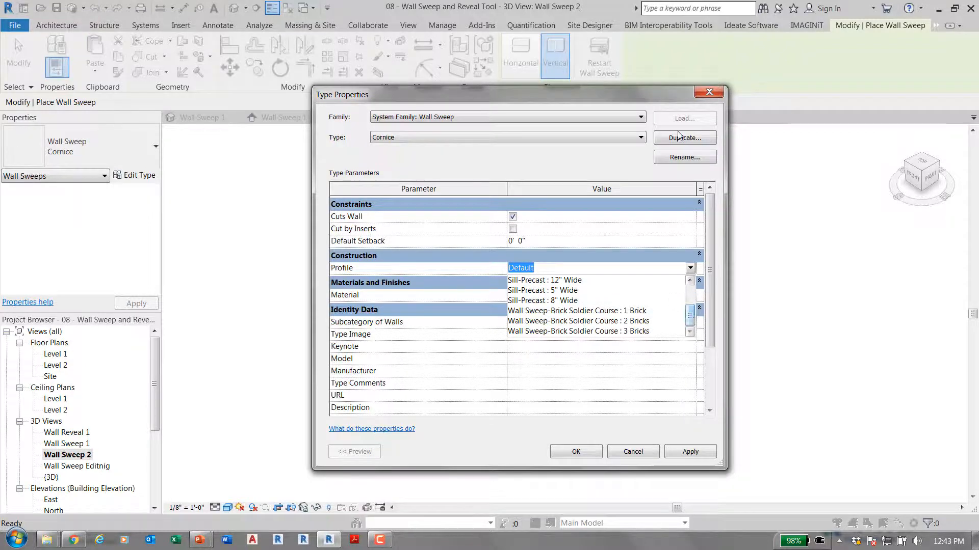
{"action": "left_click", "coordinate": [708, 91]}
{"action": "key", "text": "Escape"}
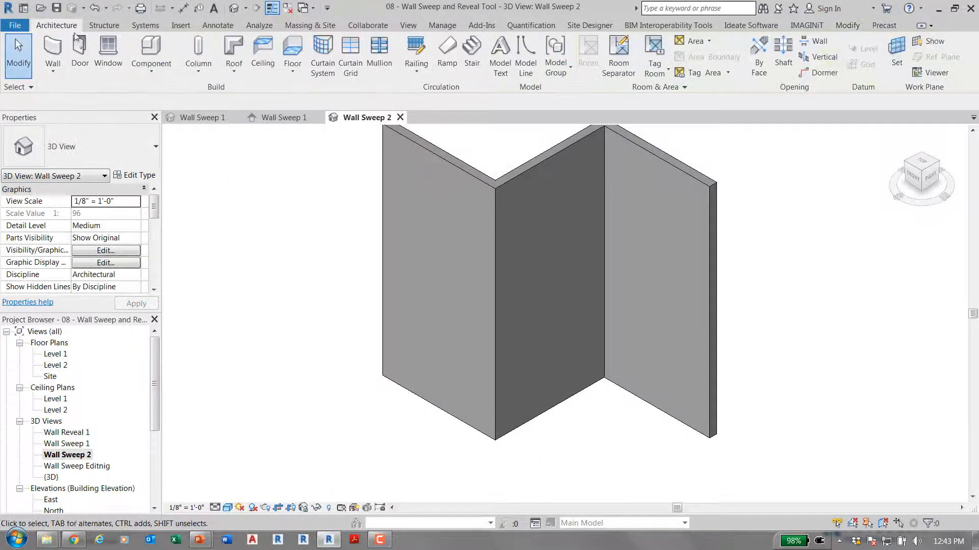
Open the _Baseboard profile family from the Backup folder, load it into the project and close the family
{"action": "left_click", "coordinate": [14, 26]}
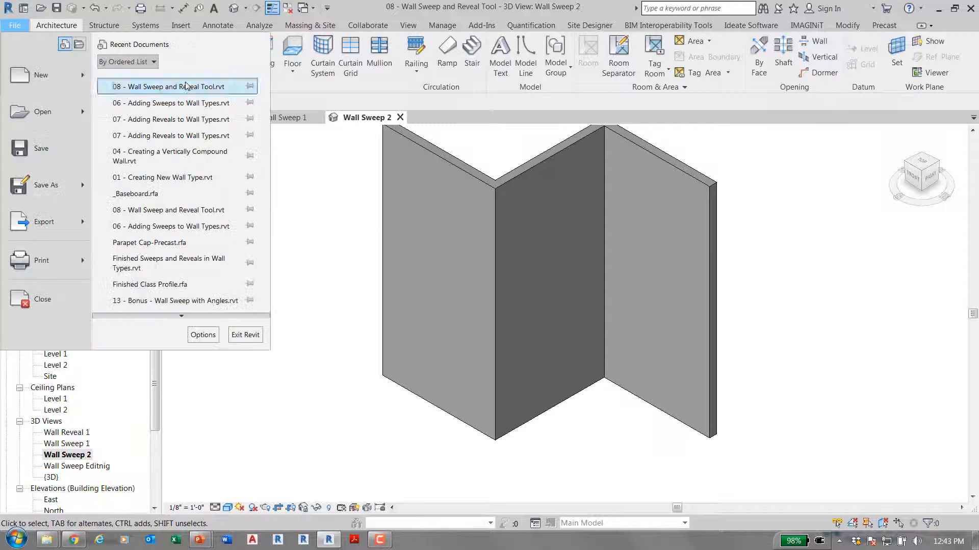
{"action": "left_click", "coordinate": [45, 110]}
{"action": "left_click", "coordinate": [327, 118]}
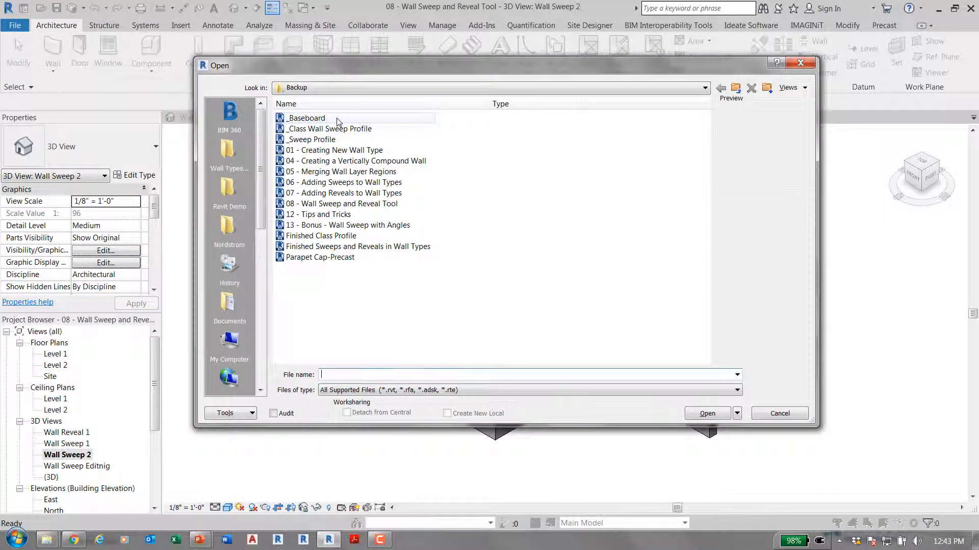
{"action": "left_click", "coordinate": [707, 413]}
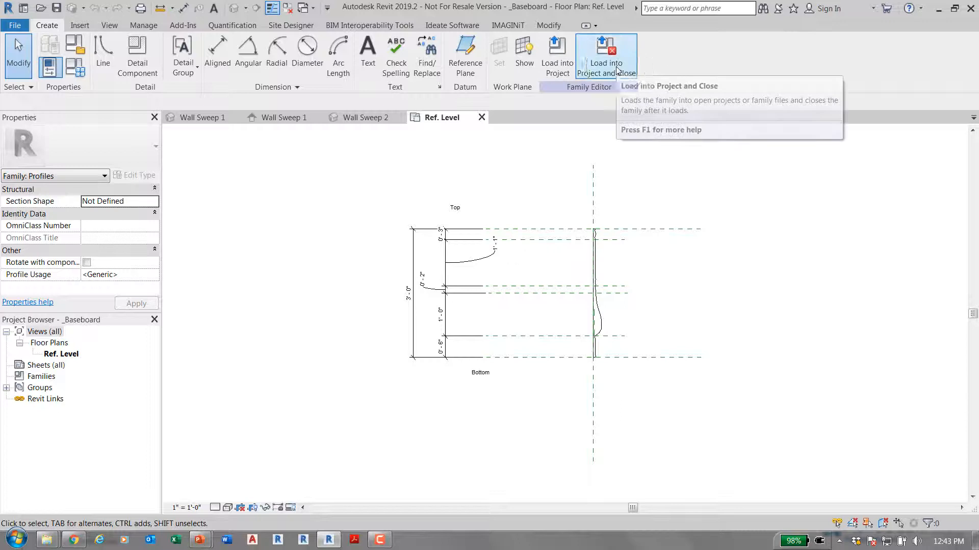
{"action": "left_click", "coordinate": [617, 70]}
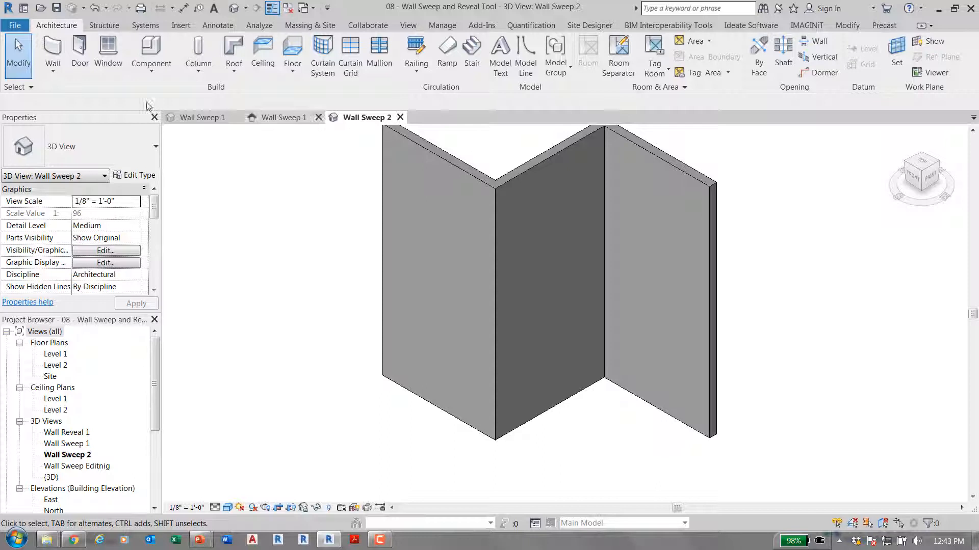
Start a wall sweep and duplicate the Cornice type as a new type named Class
{"action": "left_click", "coordinate": [52, 69]}
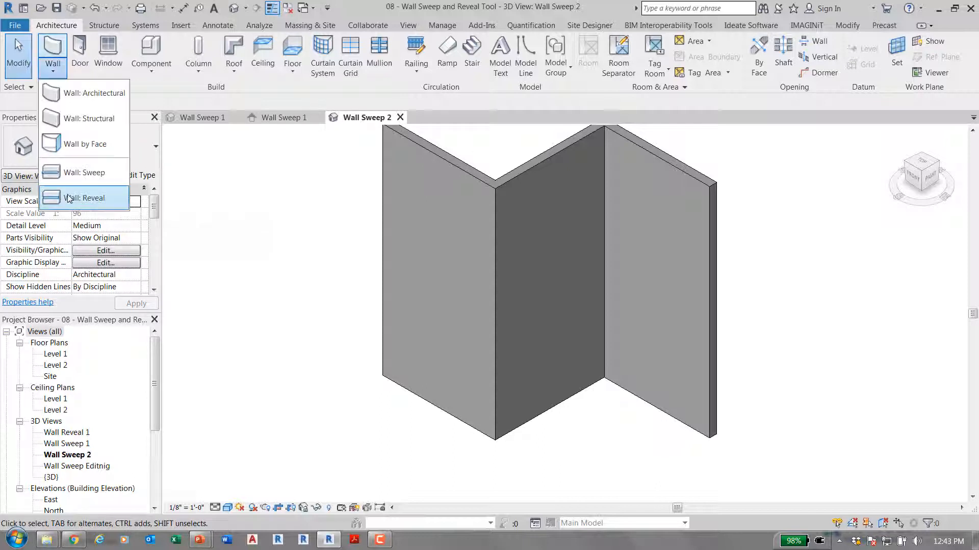
{"action": "left_click", "coordinate": [76, 173]}
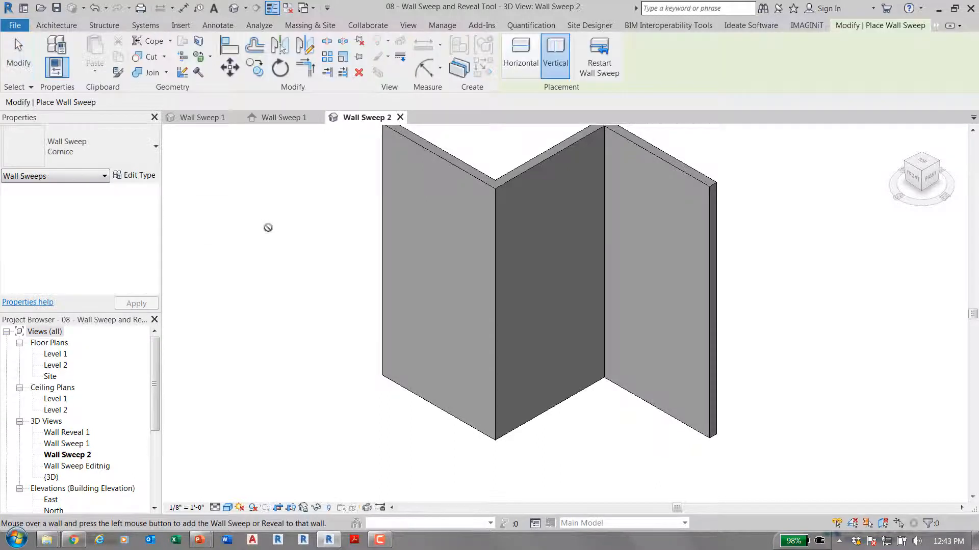
{"action": "left_click", "coordinate": [135, 175]}
{"action": "left_click", "coordinate": [685, 139]}
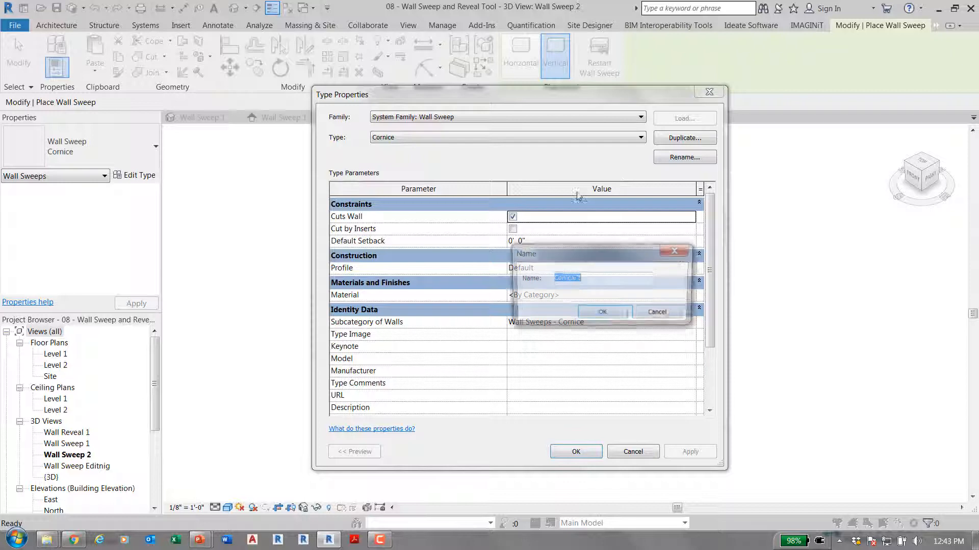
{"action": "type", "text": "Class"}
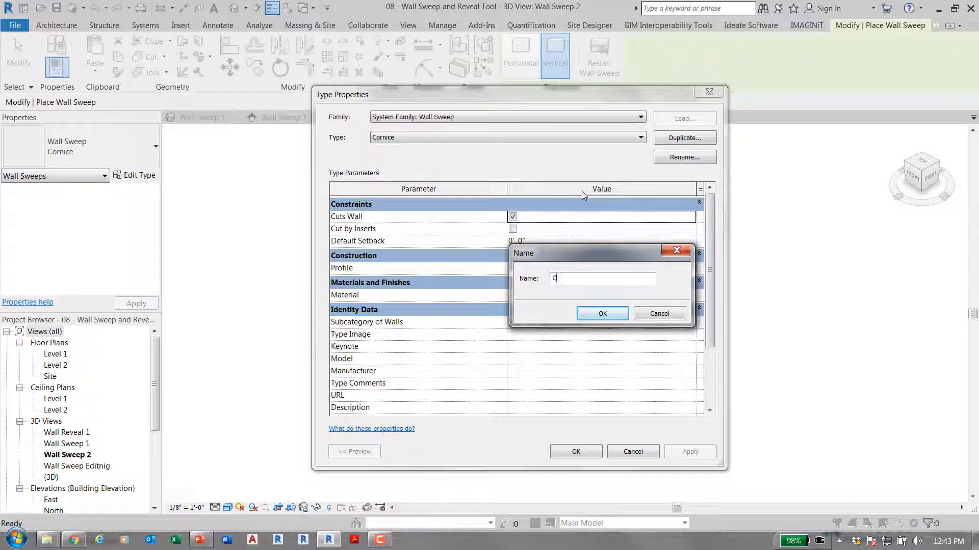
{"action": "left_click", "coordinate": [609, 315]}
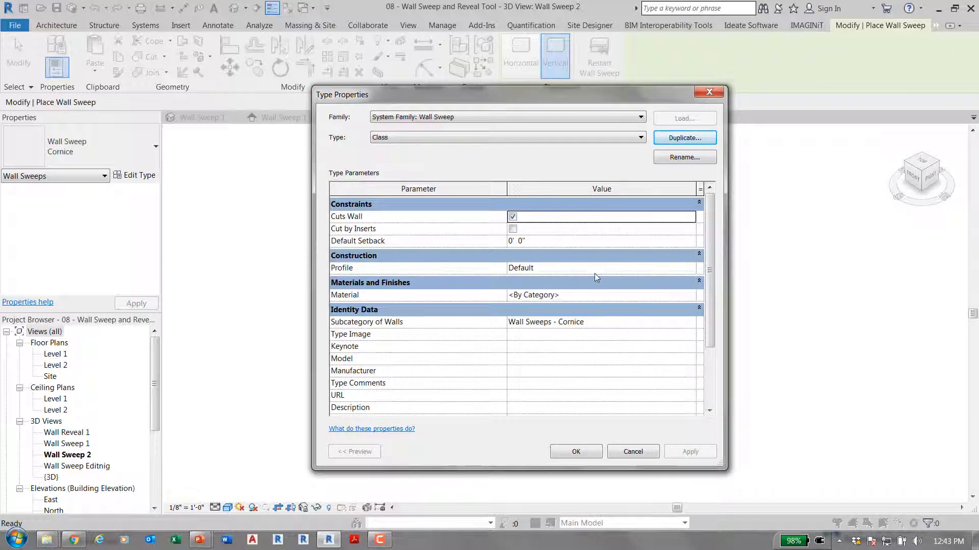
Set the Class sweep type's profile to _Baseboard : _Baseboard and its material to Wood - Cherry
{"action": "left_click", "coordinate": [689, 271]}
{"action": "left_click", "coordinate": [689, 269]}
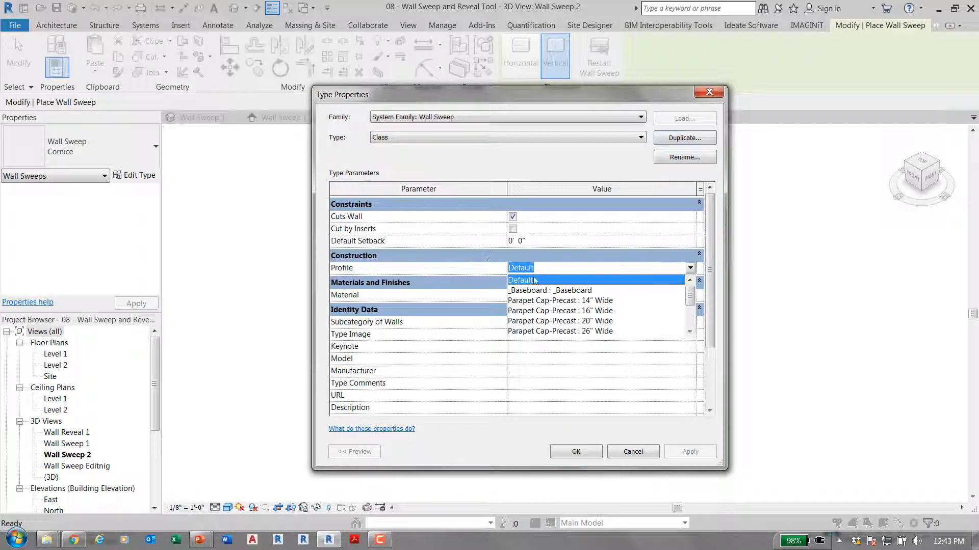
{"action": "left_click", "coordinate": [527, 285]}
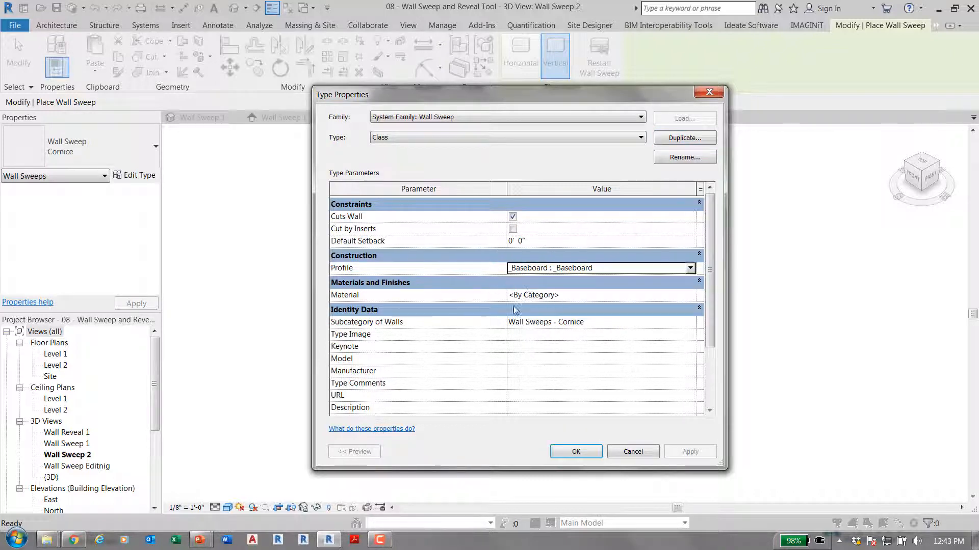
{"action": "left_click", "coordinate": [696, 296]}
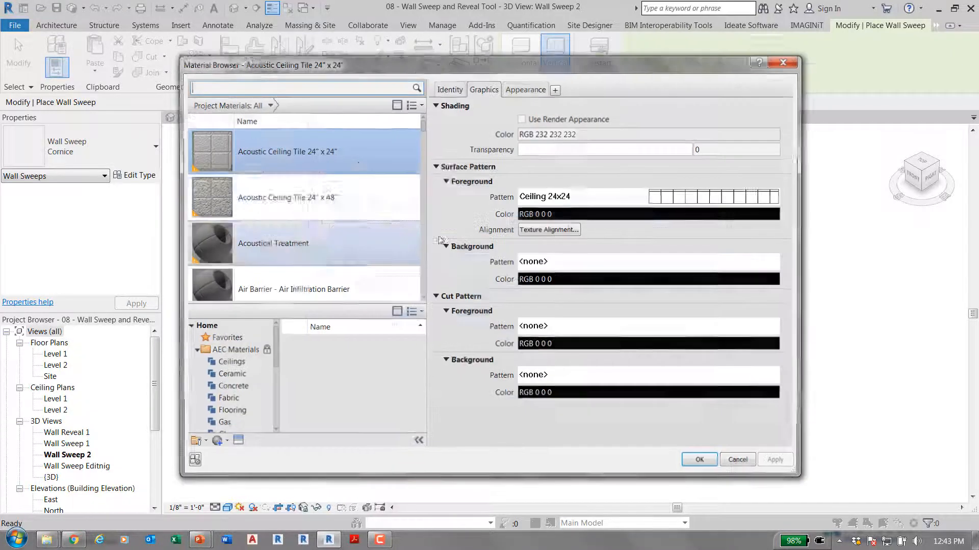
{"action": "type", "text": "cherr"}
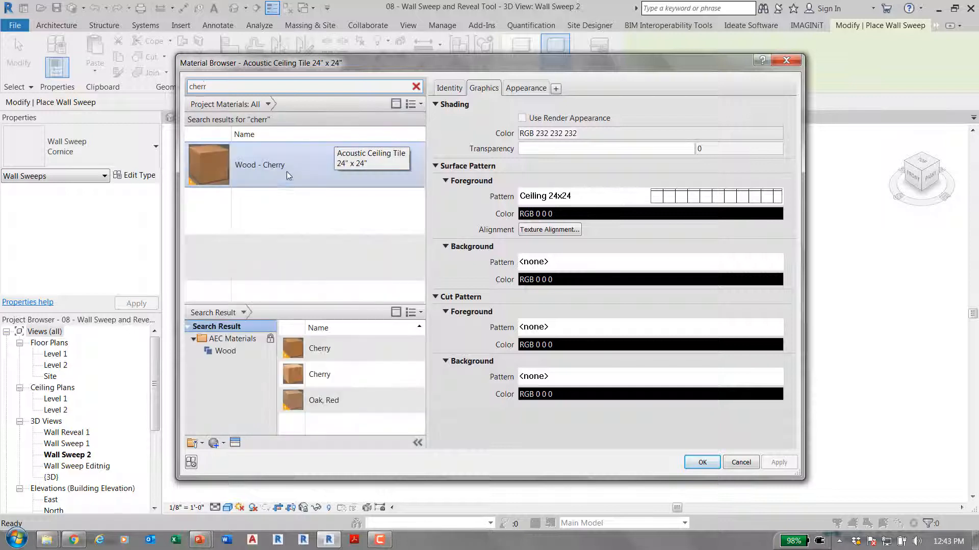
{"action": "double_click", "coordinate": [287, 171]}
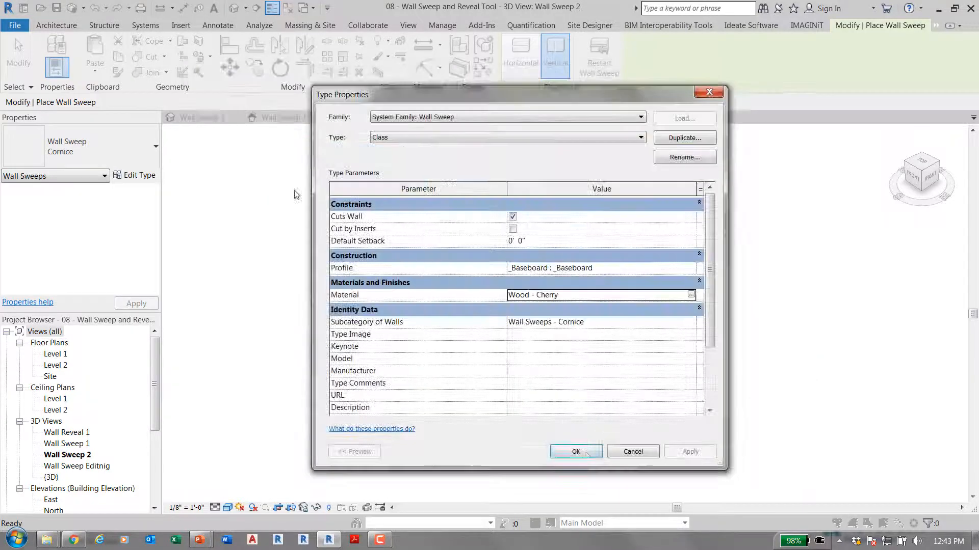
{"action": "left_click", "coordinate": [575, 452]}
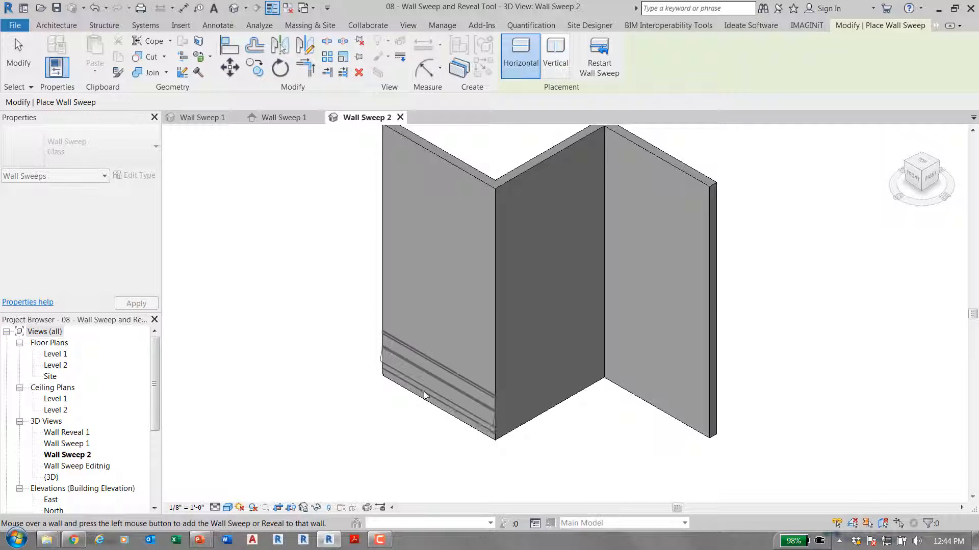
Place one continuous horizontal Class sweep along the base of the first two walls, around their outer corner, and end the placement
{"action": "left_click", "coordinate": [427, 413]}
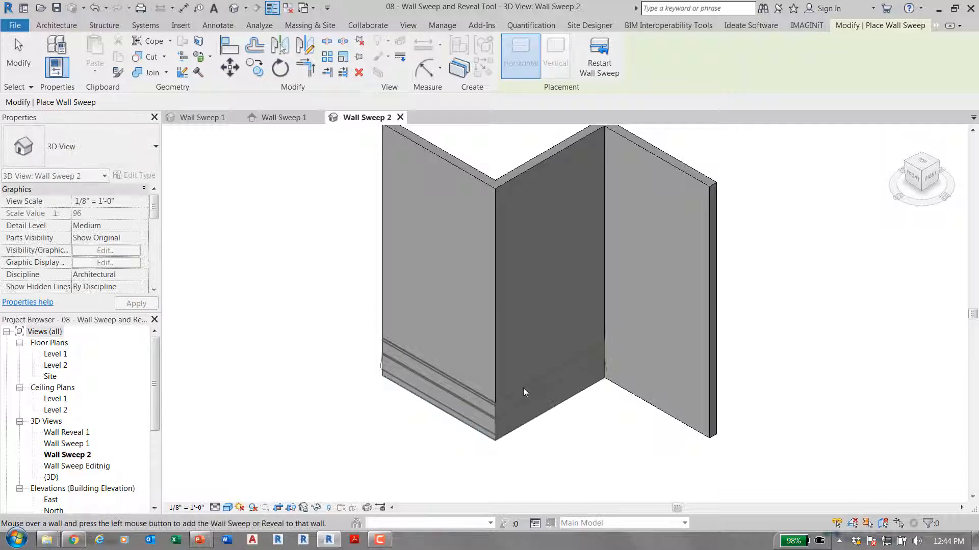
{"action": "left_click", "coordinate": [598, 77]}
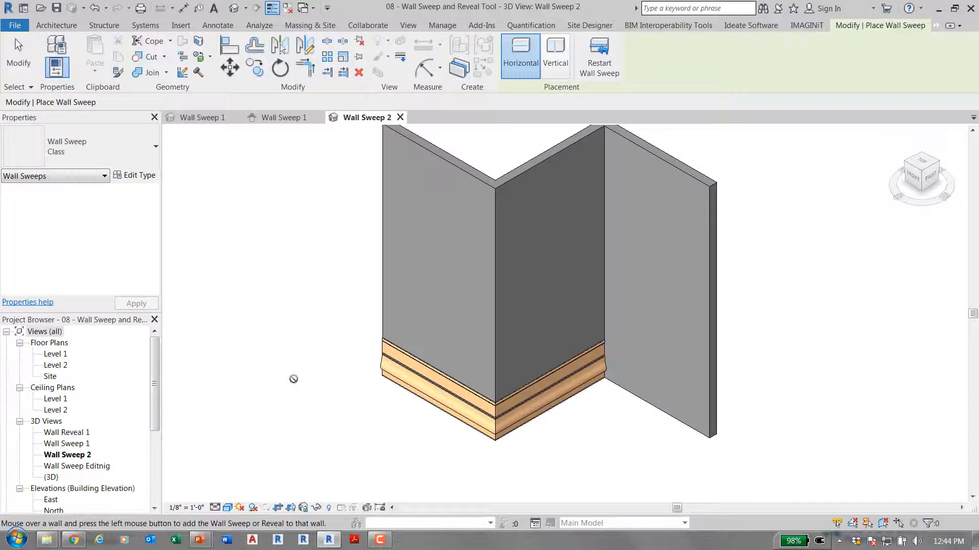
{"action": "key", "text": "Escape"}
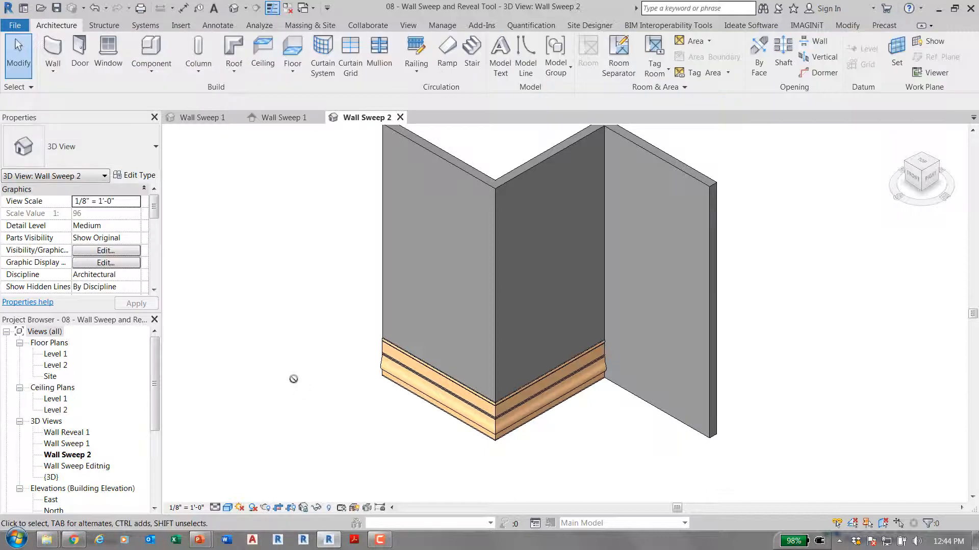
Select the cherry baseboard sweep and review its type properties without changing them
{"action": "left_click", "coordinate": [430, 397]}
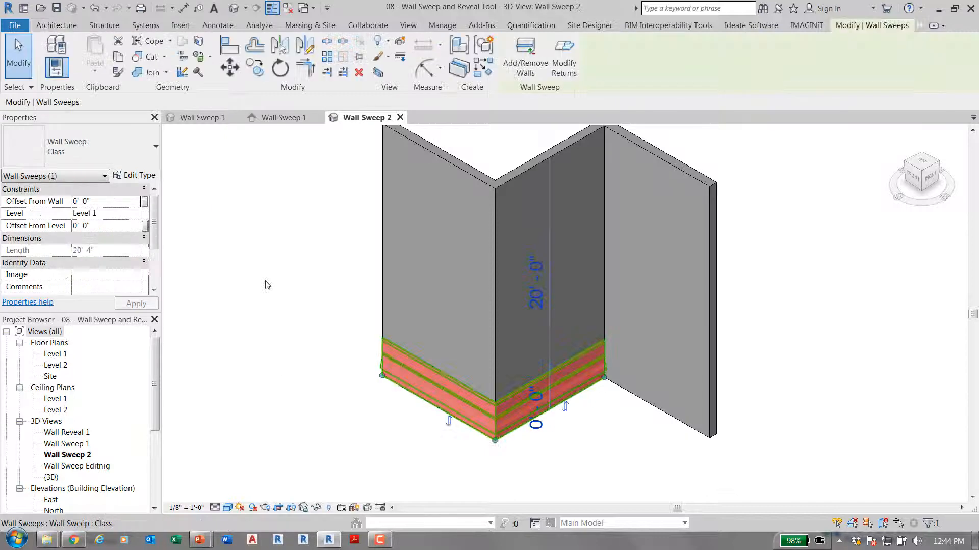
{"action": "left_click", "coordinate": [135, 175]}
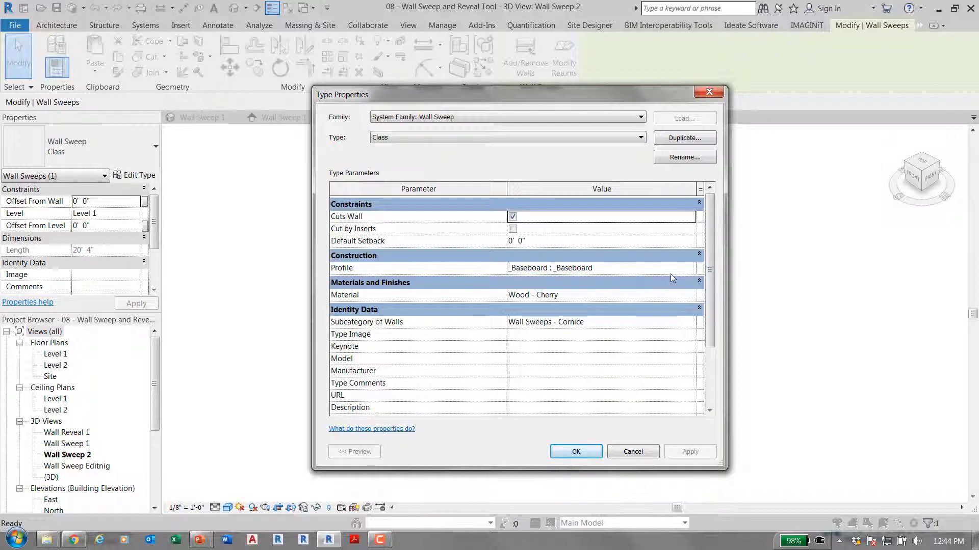
{"action": "left_click", "coordinate": [708, 92]}
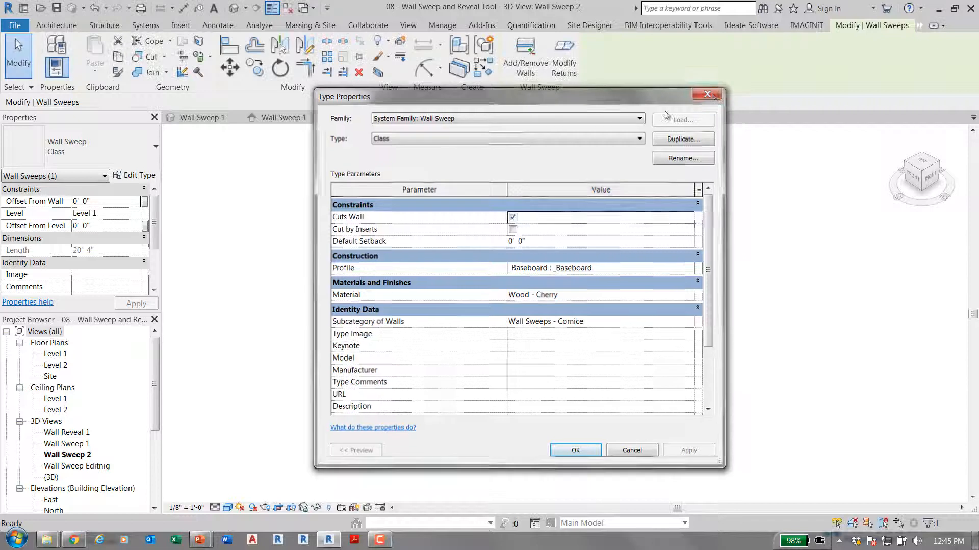
{"action": "left_click", "coordinate": [326, 312]}
Open the Wall Sweep Editnig 3D view on the brick and CMU wall with its sweep and reveals
{"action": "double_click", "coordinate": [76, 466]}
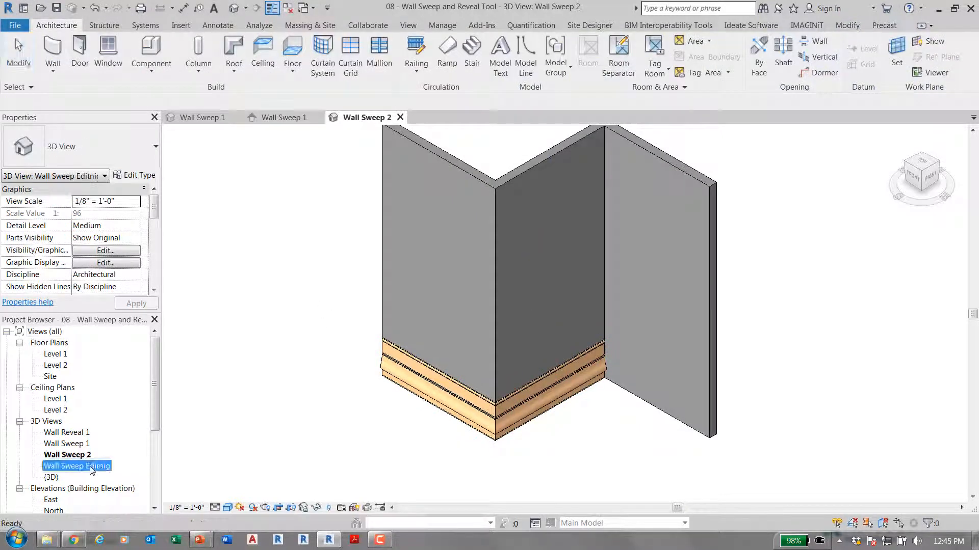
{"action": "scroll", "coordinate": [586, 373], "scroll_direction": "up", "scroll_amount": 6}
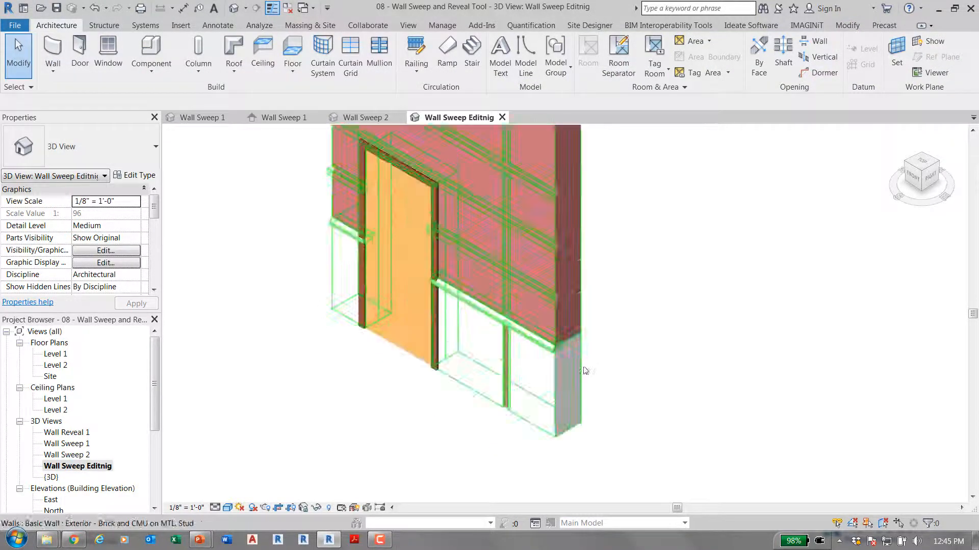
{"action": "scroll", "coordinate": [590, 370], "scroll_direction": "down", "scroll_amount": 4}
{"action": "scroll", "coordinate": [656, 295], "scroll_direction": "up", "scroll_amount": 2}
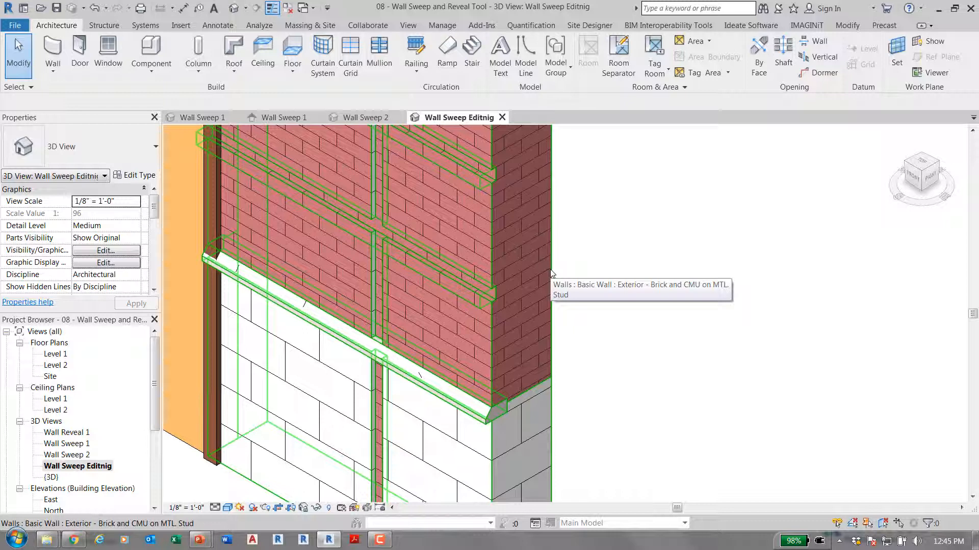
{"action": "scroll", "coordinate": [597, 359], "scroll_direction": "down", "scroll_amount": 5}
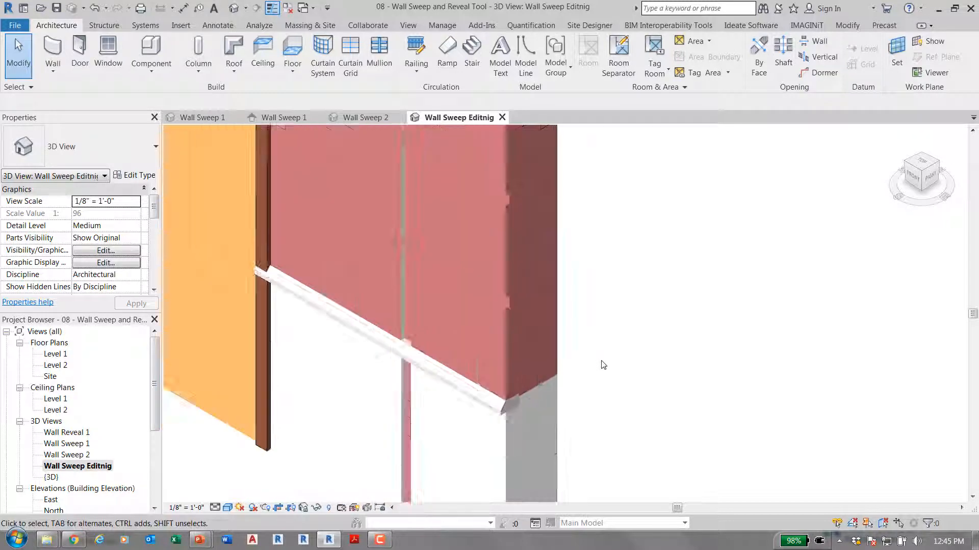
Align the end of the short white sweep segment beside the door with the outer edge of the door frame, and finish aligning
{"action": "left_click", "coordinate": [462, 375]}
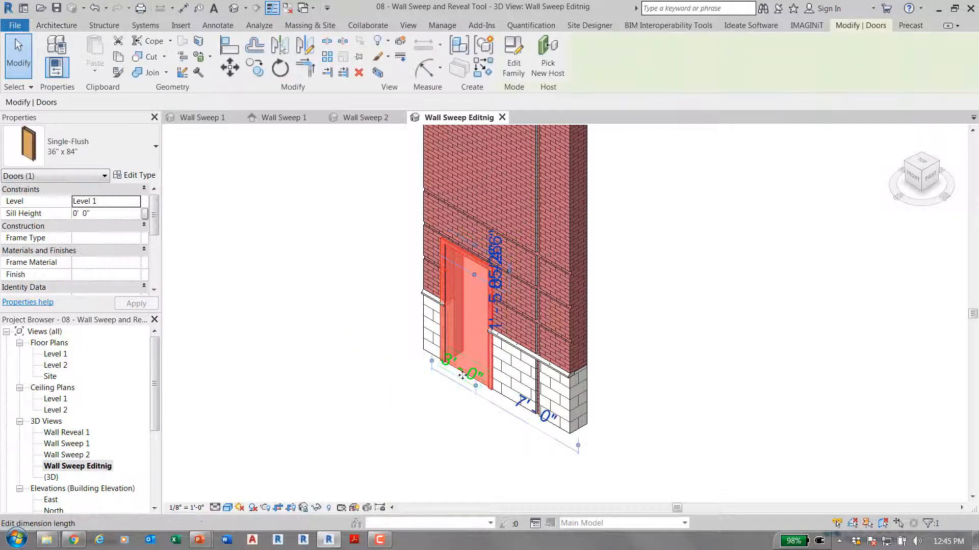
{"action": "middle_click_drag", "start_coordinate": [461, 376], "coordinate": [550, 261], "text": "shift"}
{"action": "scroll", "coordinate": [433, 316], "scroll_direction": "up", "scroll_amount": 6}
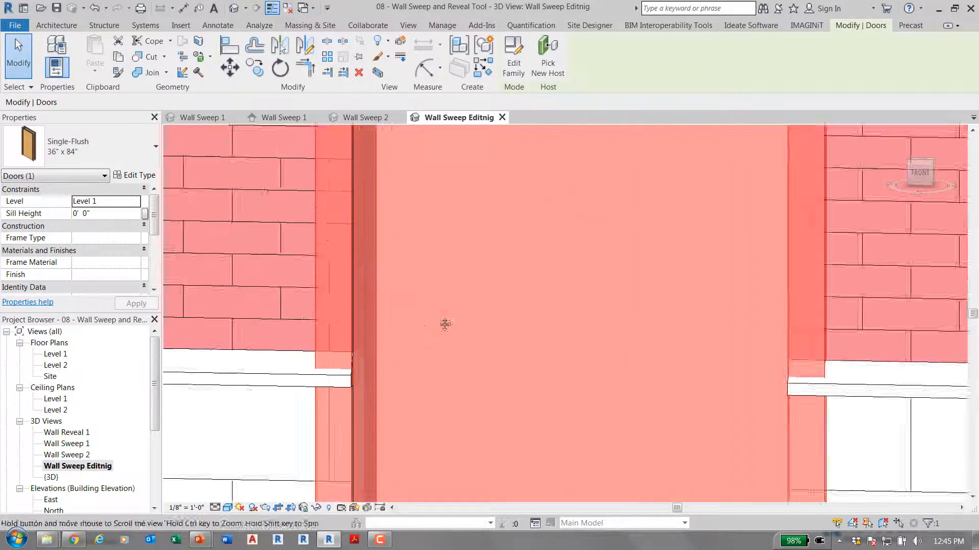
{"action": "left_click", "coordinate": [194, 340]}
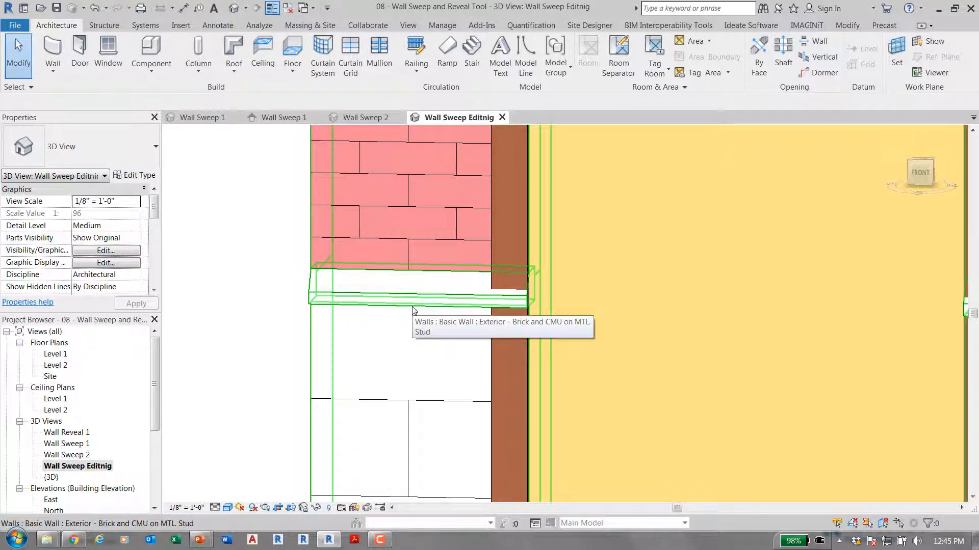
{"action": "key", "text": "a"}
{"action": "key", "text": "l"}
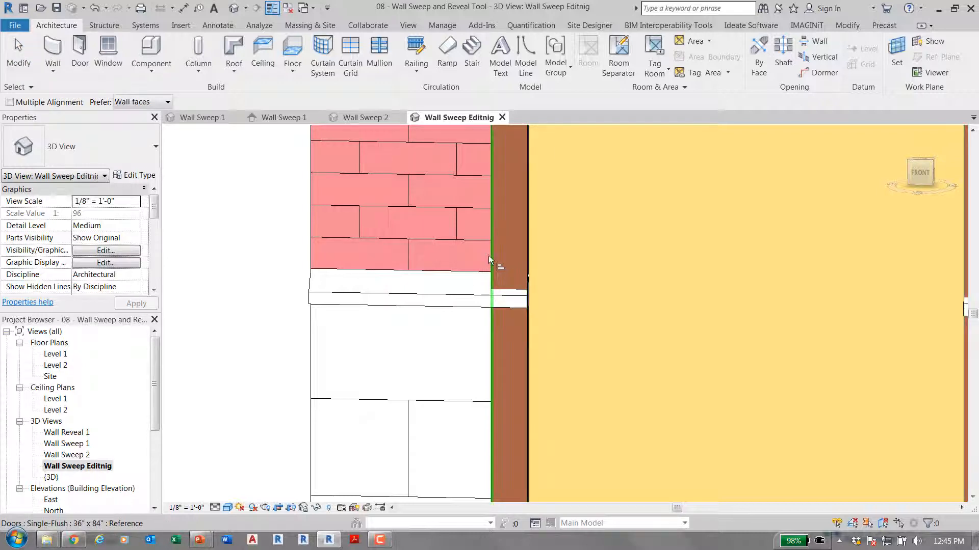
{"action": "left_click", "coordinate": [489, 256]}
{"action": "left_click", "coordinate": [527, 297]}
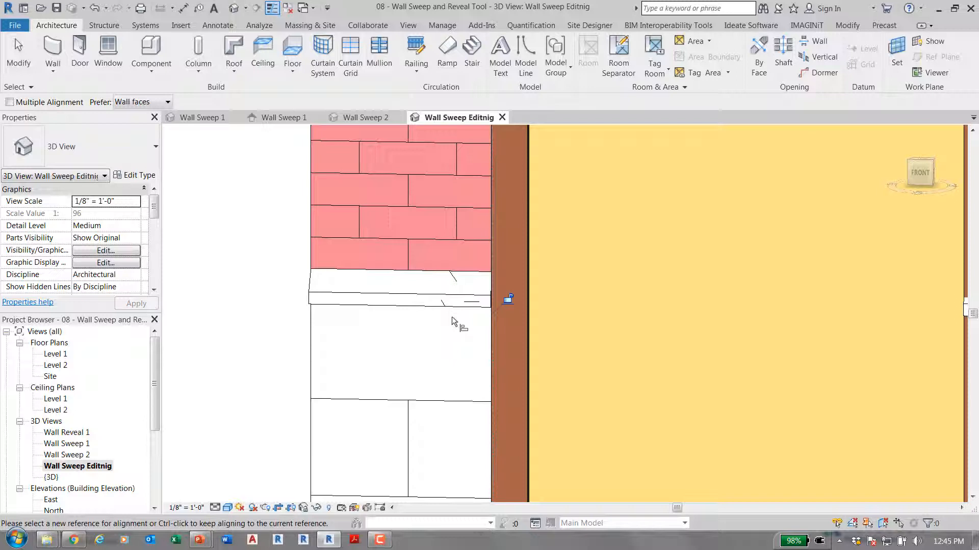
{"action": "scroll", "coordinate": [452, 319], "scroll_direction": "down", "scroll_amount": 8}
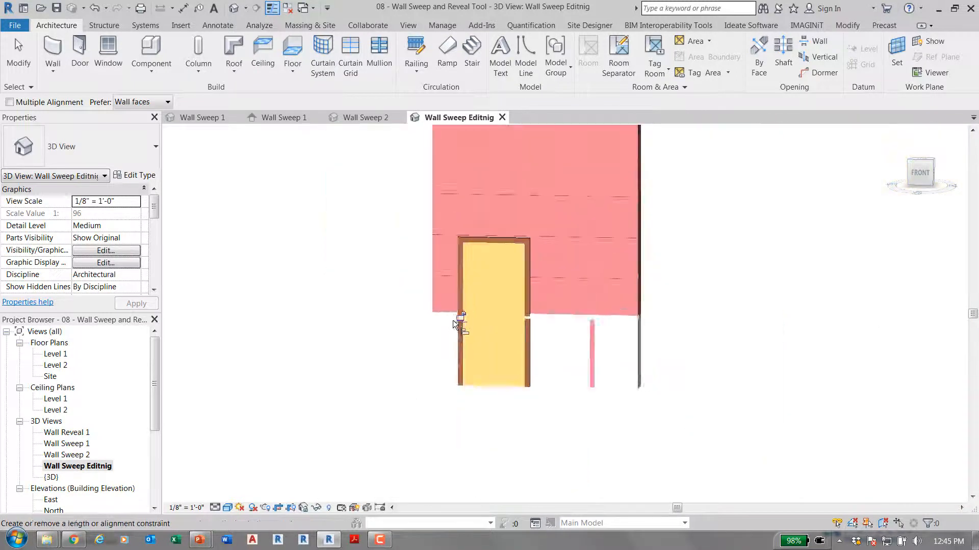
{"action": "key", "text": "Escape"}
{"action": "key", "text": "Escape"}
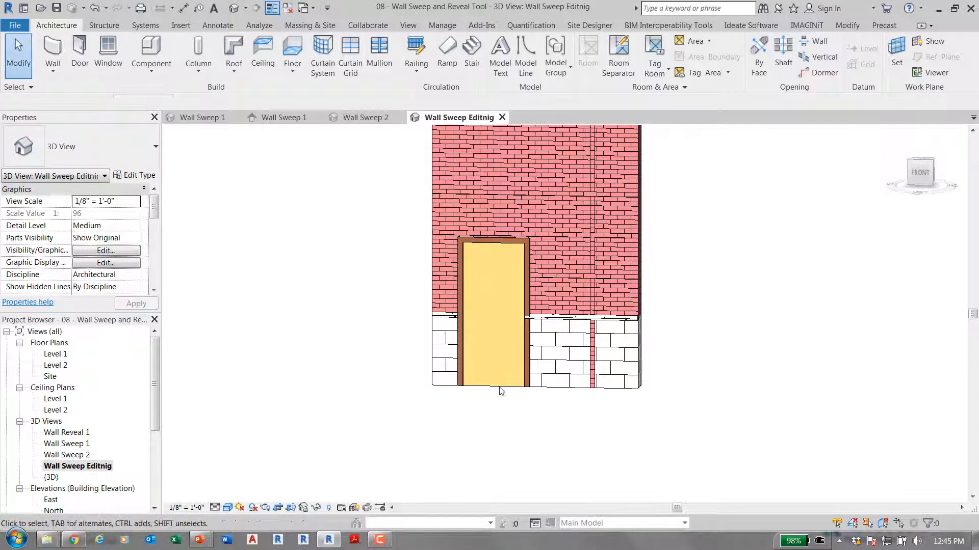
Add 90° returns at the wall's outer corner to the white sweep and the lowest brick reveal above it
{"action": "left_click", "coordinate": [498, 379]}
{"action": "middle_click_drag", "start_coordinate": [498, 360], "coordinate": [470, 400], "text": "shift"}
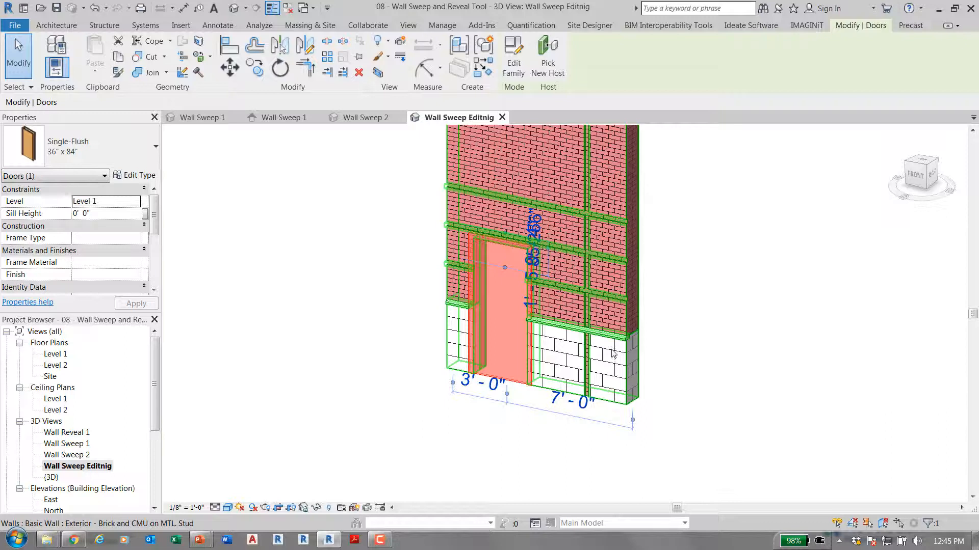
{"action": "scroll", "coordinate": [662, 332], "scroll_direction": "up", "scroll_amount": 5}
{"action": "middle_click_drag", "start_coordinate": [659, 336], "coordinate": [586, 285]}
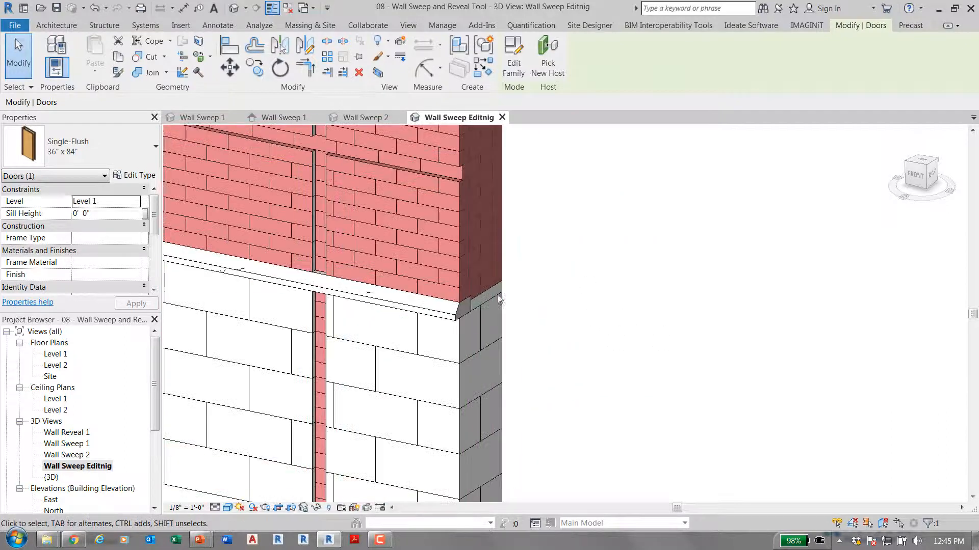
{"action": "left_click", "coordinate": [444, 197]}
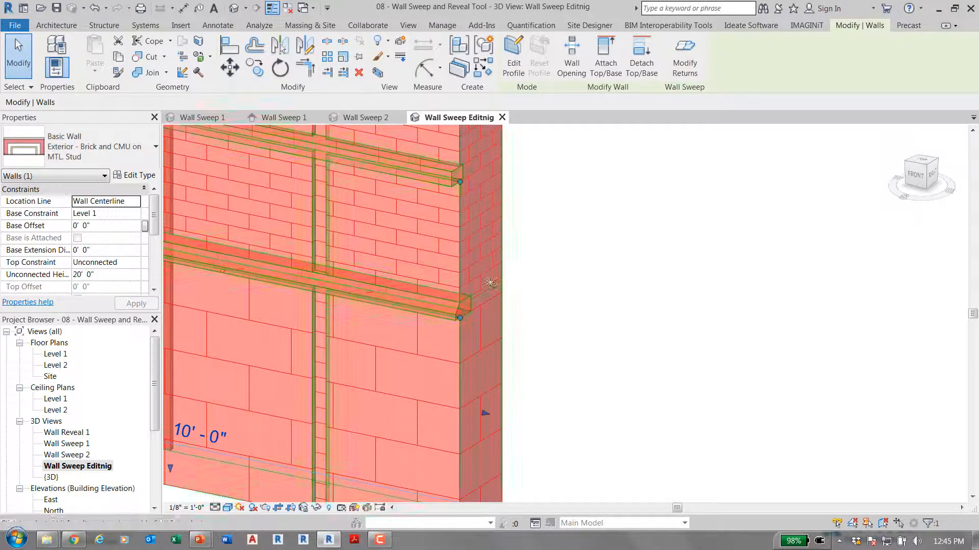
{"action": "left_click", "coordinate": [685, 54]}
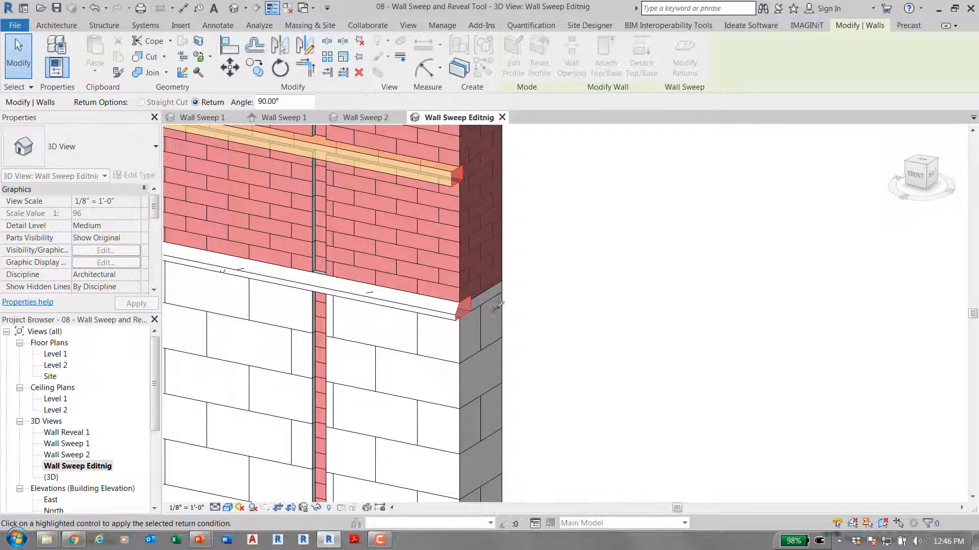
{"action": "left_click", "coordinate": [468, 295]}
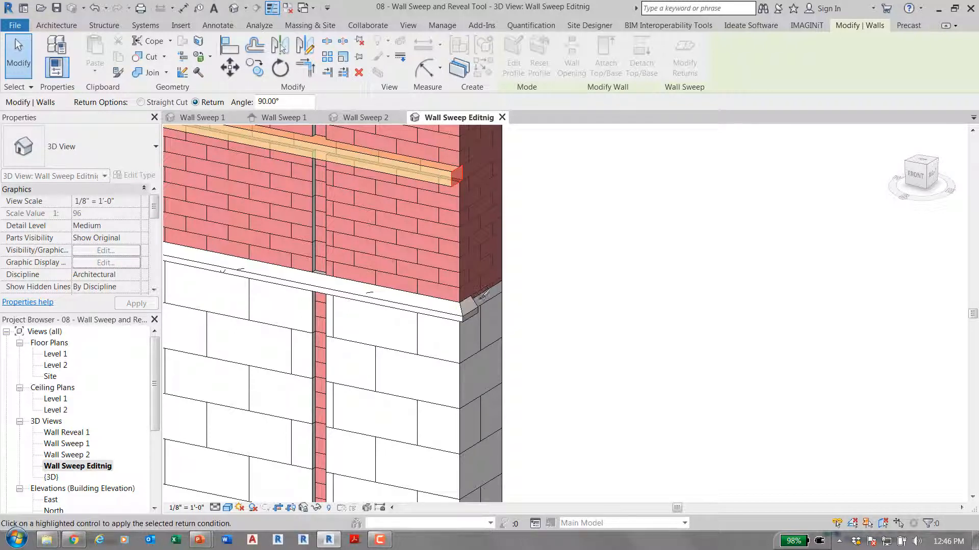
{"action": "left_click", "coordinate": [465, 163]}
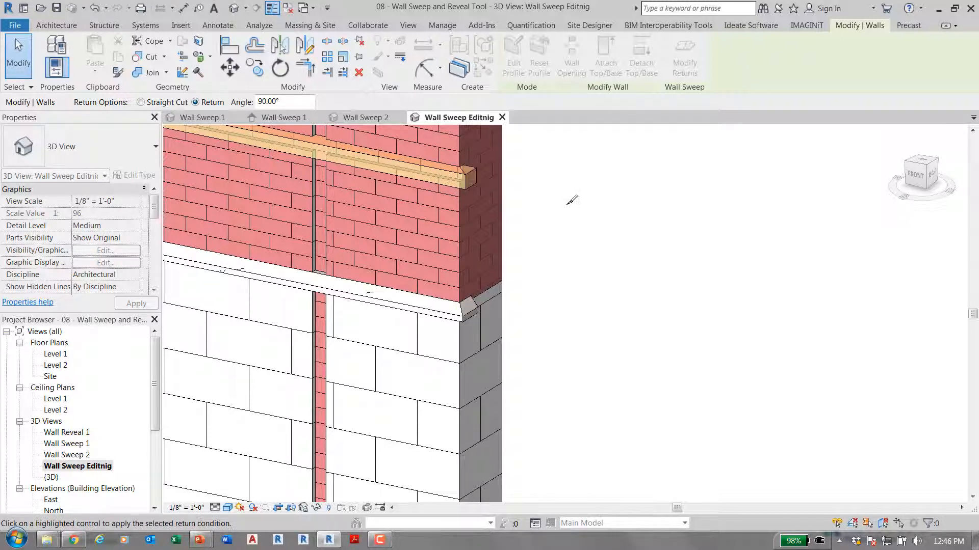
{"action": "key", "text": "Escape"}
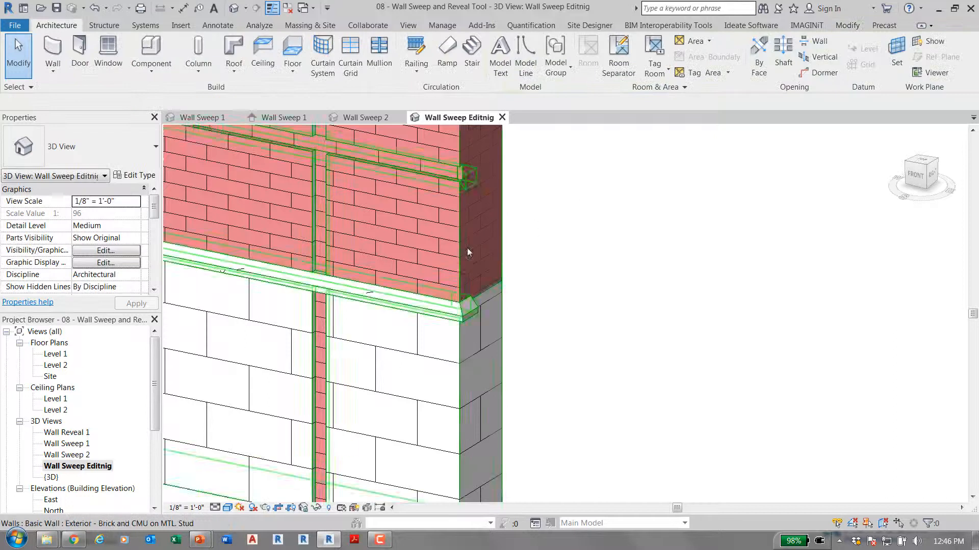
Stretch the lowest brick reveal's return along the wall's end face to about 1' 1", just short of the far edge
{"action": "scroll", "coordinate": [469, 180], "scroll_direction": "up", "scroll_amount": 5}
{"action": "scroll", "coordinate": [507, 396], "scroll_direction": "up", "scroll_amount": 2}
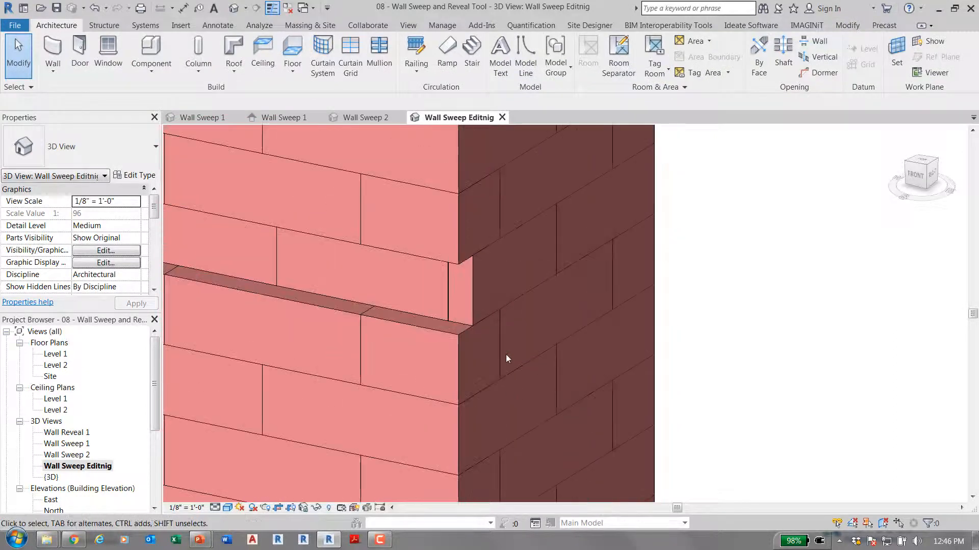
{"action": "left_click", "coordinate": [460, 391]}
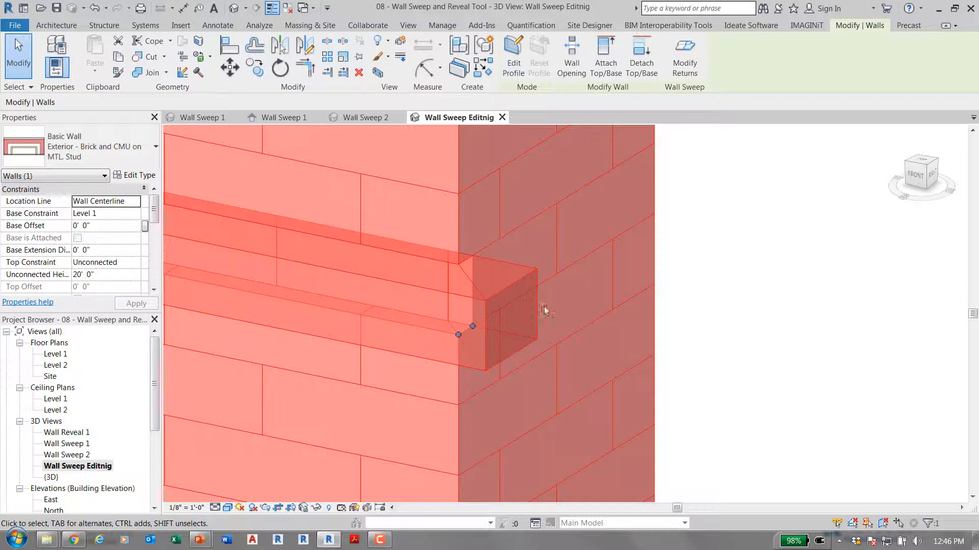
{"action": "left_click_drag", "start_coordinate": [472, 326], "coordinate": [636, 227]}
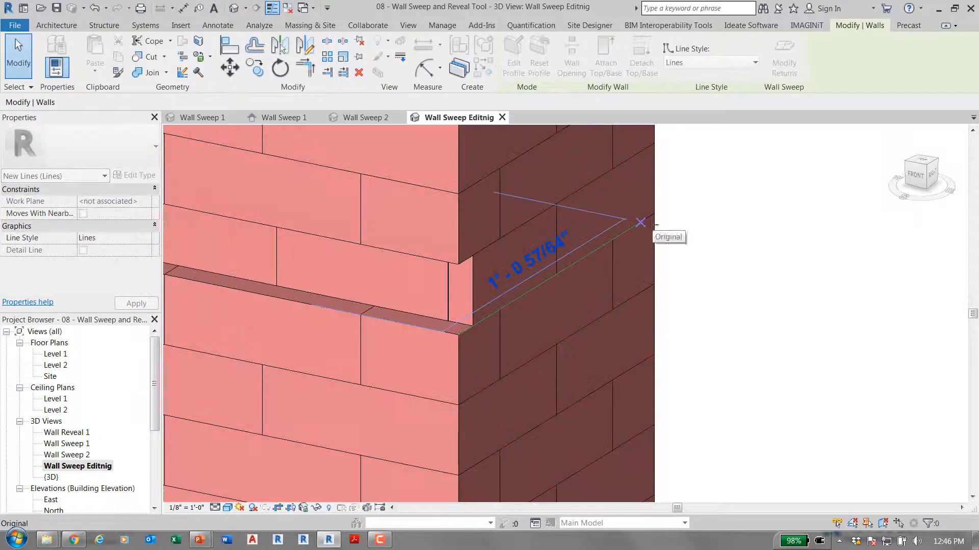
{"action": "left_click", "coordinate": [668, 352]}
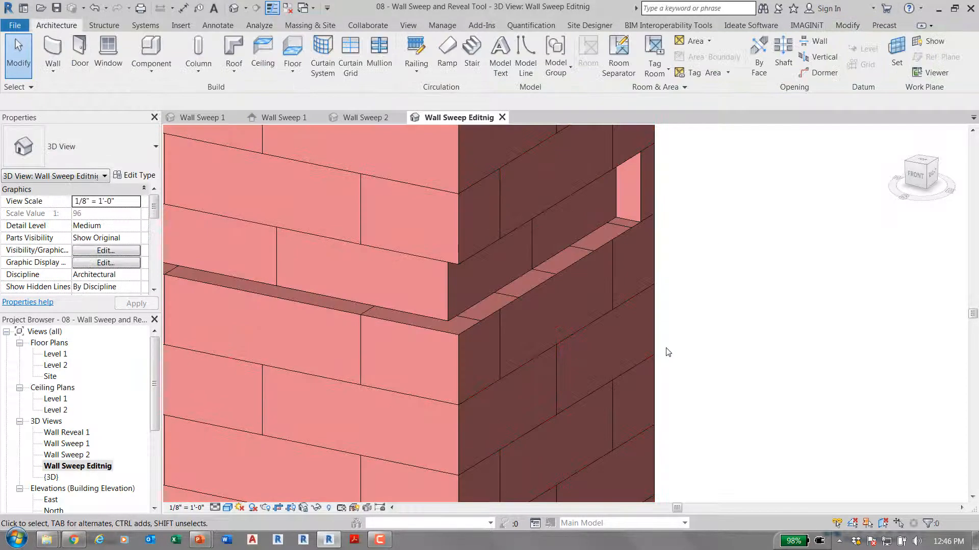
Align the white sweep's return end with the far edge of the wall's end face, and finish aligning
{"action": "scroll", "coordinate": [668, 353], "scroll_direction": "down", "scroll_amount": 5}
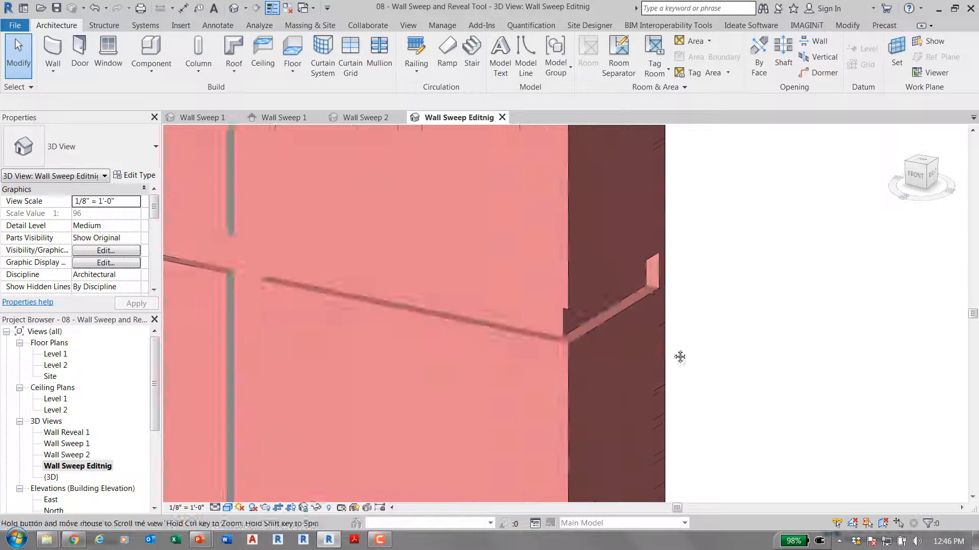
{"action": "key", "text": "a"}
{"action": "key", "text": "l"}
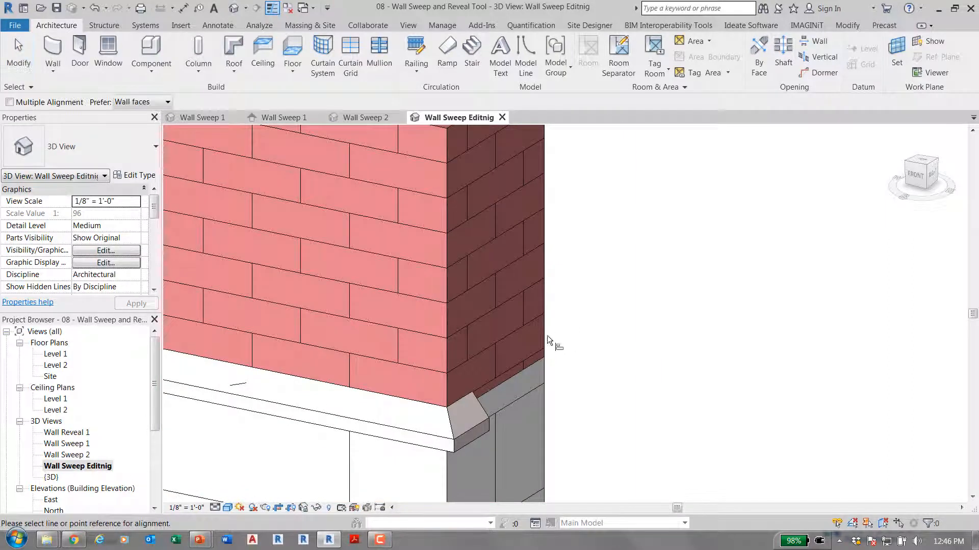
{"action": "left_click", "coordinate": [544, 338]}
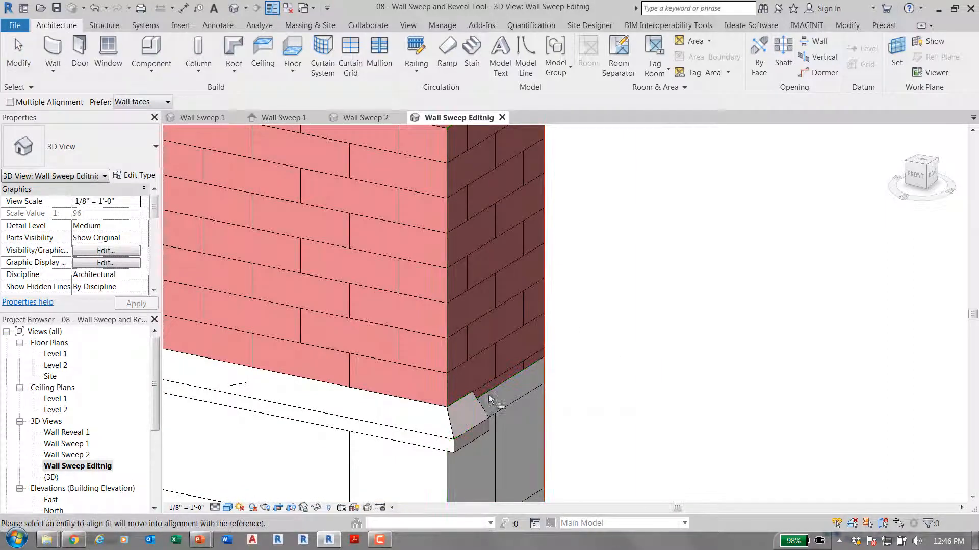
{"action": "left_click", "coordinate": [479, 403]}
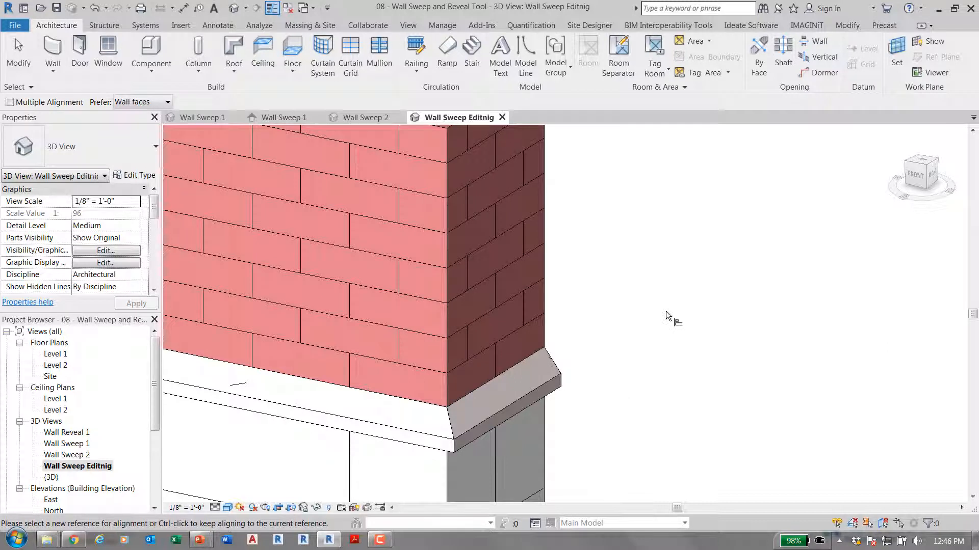
{"action": "scroll", "coordinate": [663, 314], "scroll_direction": "down", "scroll_amount": 2}
{"action": "middle_click_drag", "start_coordinate": [662, 238], "coordinate": [758, 429]}
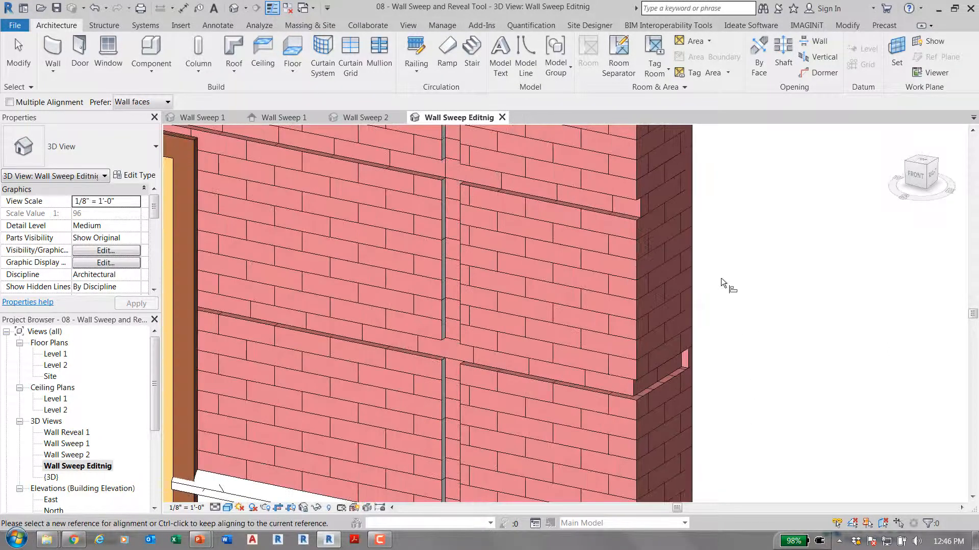
{"action": "key", "text": "Escape"}
{"action": "key", "text": "Escape"}
Shorten the next higher horizontal reveal to end between the door and the vertical reveal, and give that end a -45° return
{"action": "left_click", "coordinate": [639, 223]}
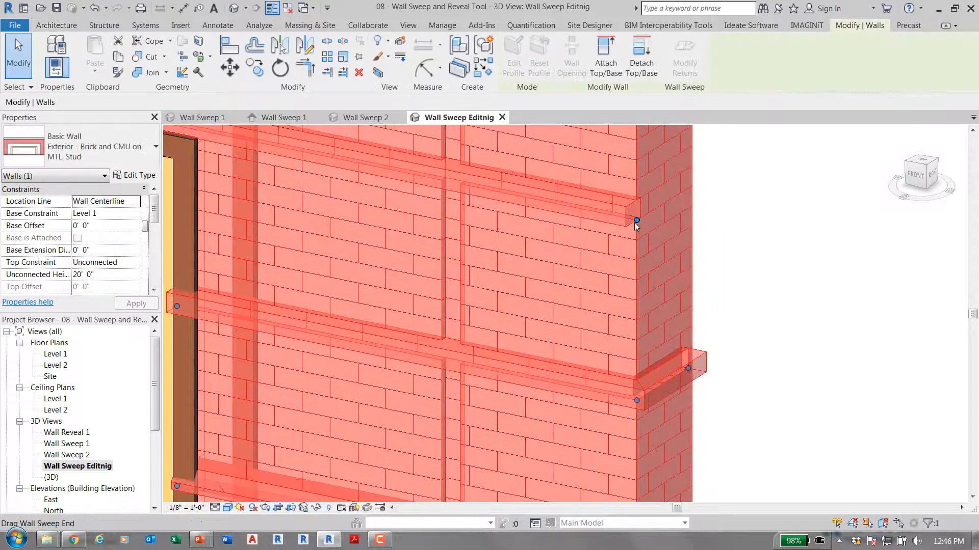
{"action": "left_click_drag", "start_coordinate": [636, 222], "coordinate": [396, 185]}
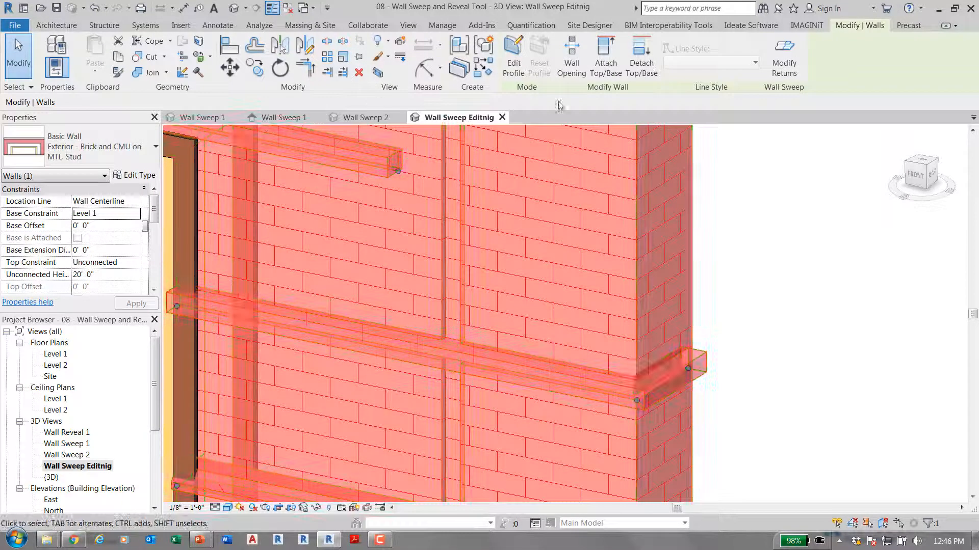
{"action": "left_click", "coordinate": [783, 59]}
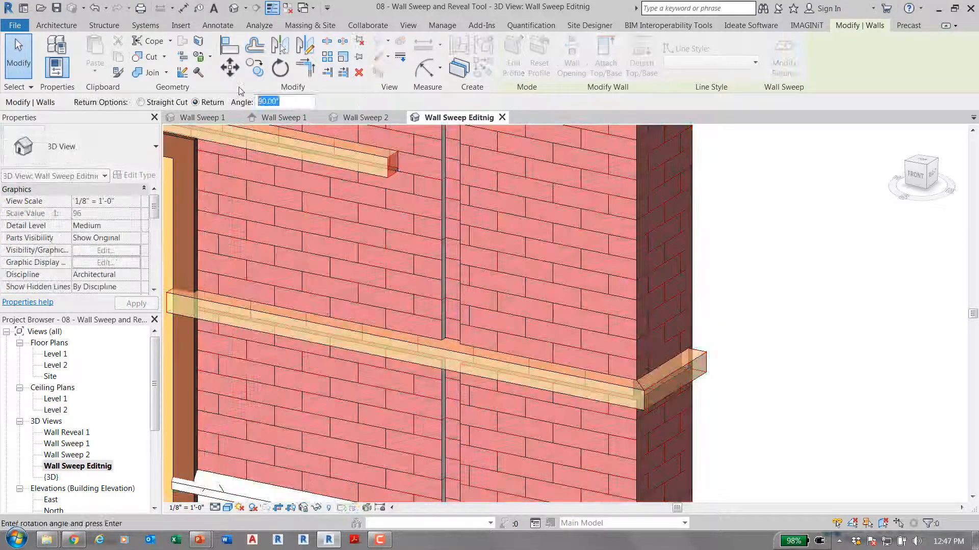
{"action": "type", "text": "-45"}
{"action": "key", "text": "Return"}
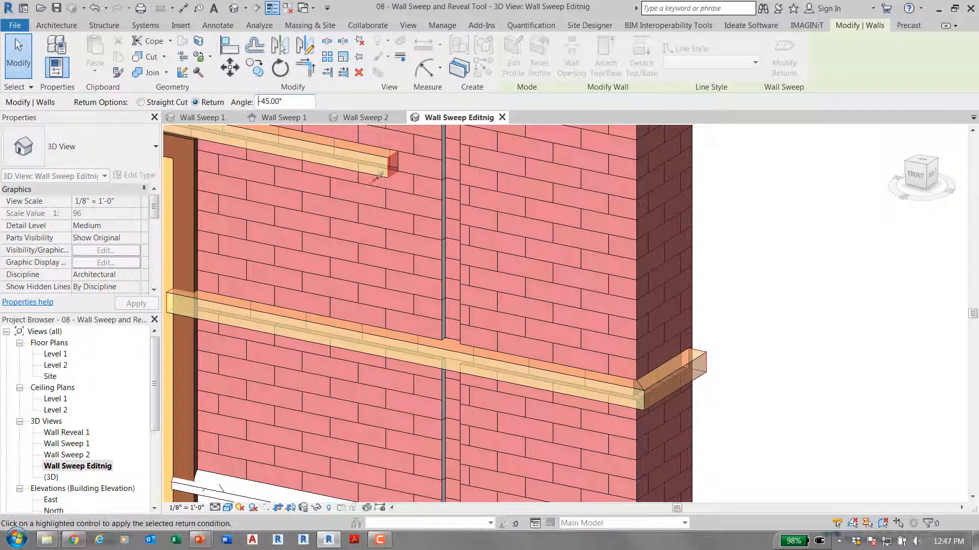
{"action": "left_click", "coordinate": [398, 166]}
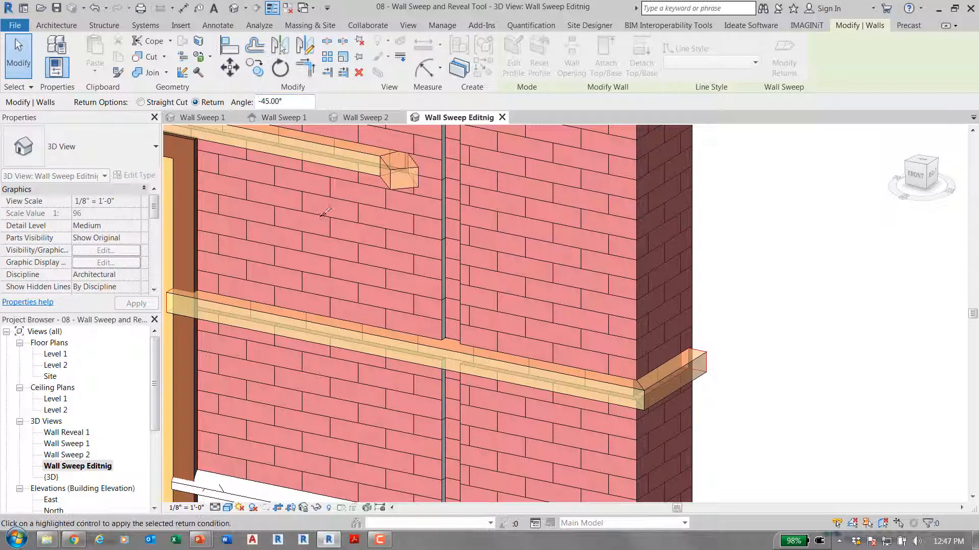
{"action": "key", "text": "Escape"}
{"action": "key", "text": "Escape"}
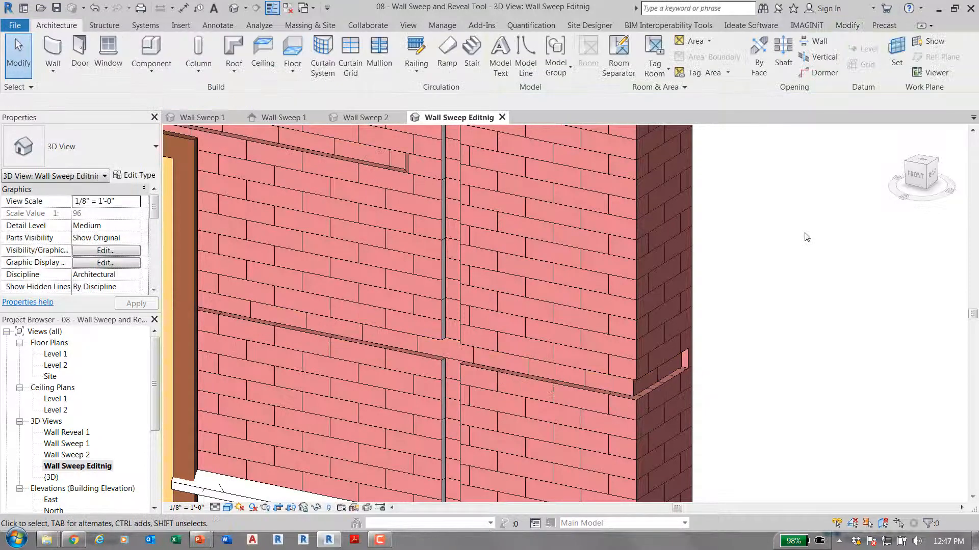
Examine the angled reveal return from the door side of the wall and close the Wall Sweep Editnig view
{"action": "left_click", "coordinate": [208, 267]}
{"action": "middle_click_drag", "start_coordinate": [208, 267], "coordinate": [452, 291], "text": "shift"}
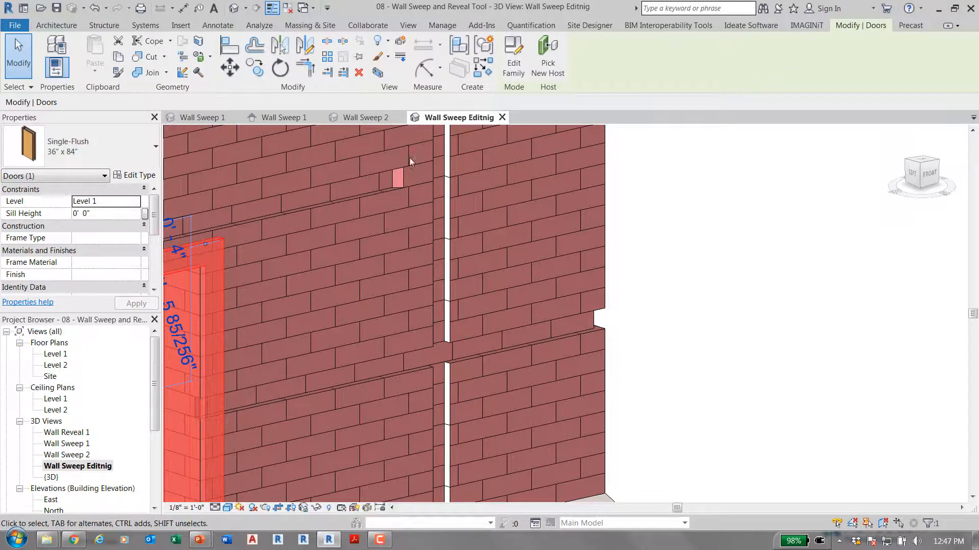
{"action": "left_click", "coordinate": [502, 118]}
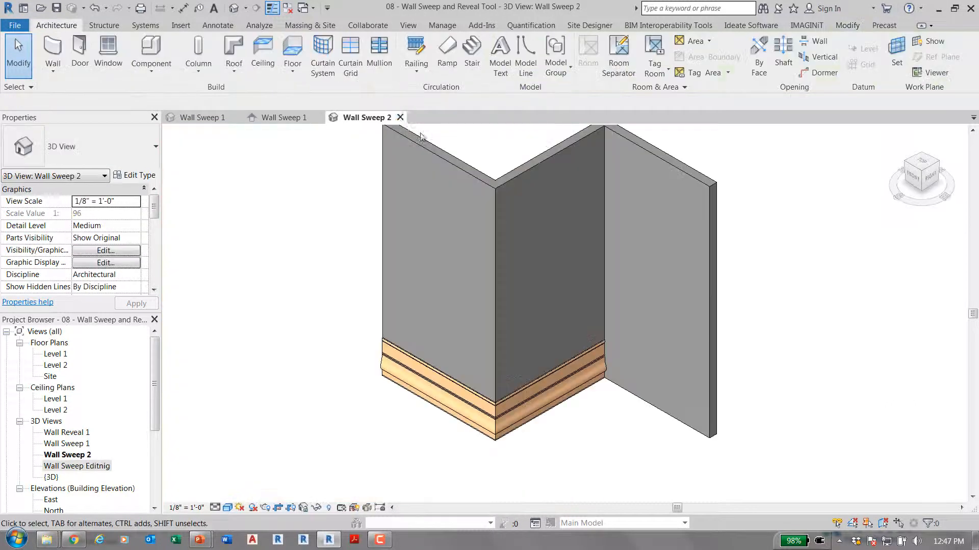
Close the remaining views of the 08 - Wall Sweep and Reveal Tool project so that the project closes
{"action": "left_click", "coordinate": [399, 117]}
{"action": "left_click", "coordinate": [317, 118]}
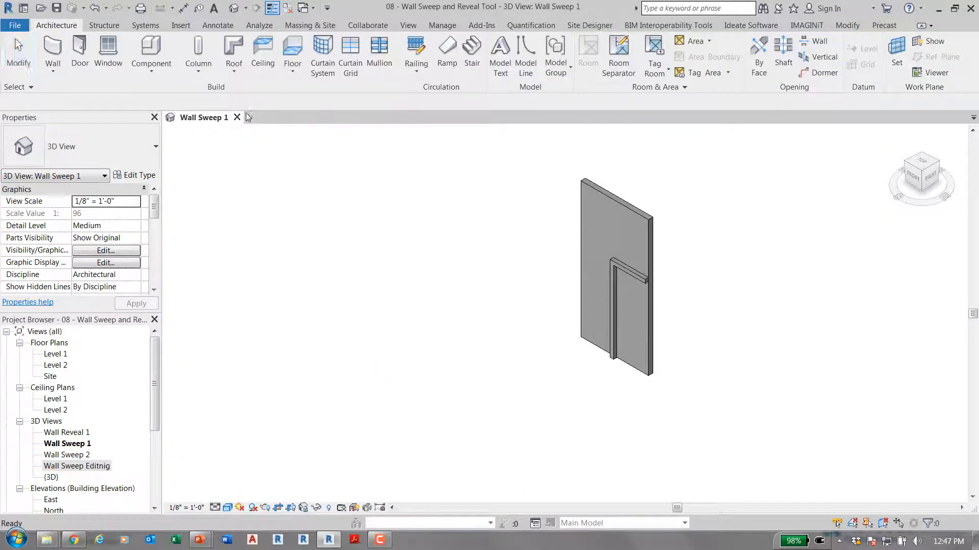
{"action": "left_click", "coordinate": [237, 117]}
{"action": "left_click", "coordinate": [533, 281]}
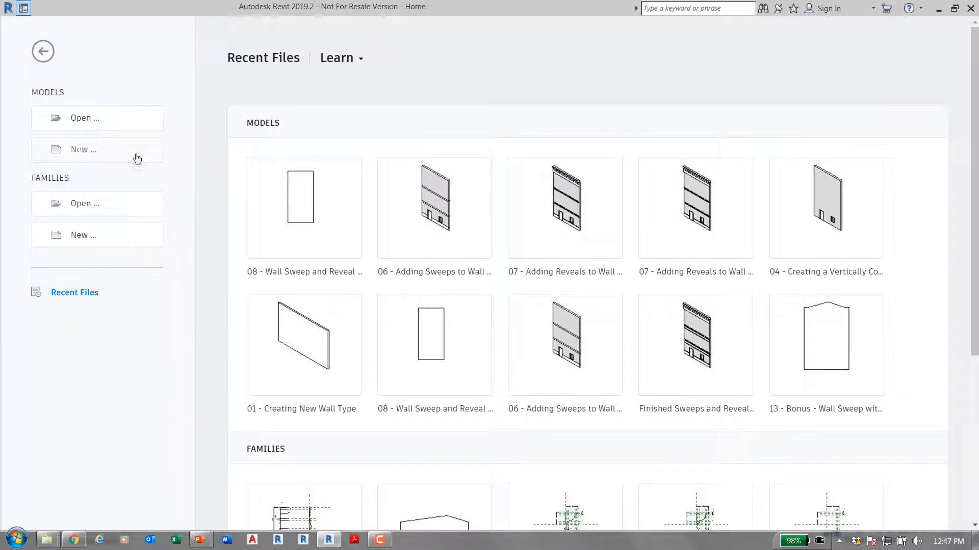
Open the 12 - Tips and Tricks project from the Backup folder
{"action": "left_click", "coordinate": [109, 127]}
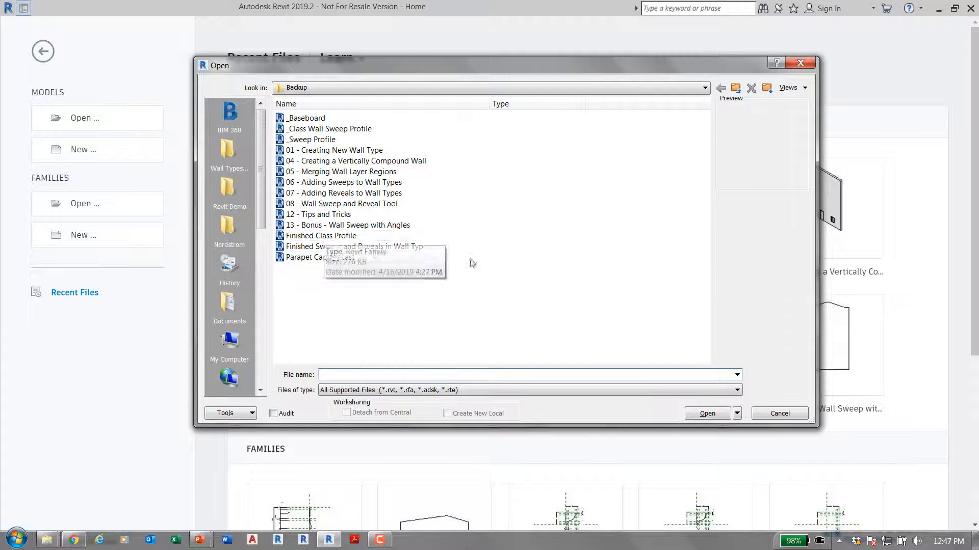
{"action": "left_click", "coordinate": [308, 215]}
{"action": "double_click", "coordinate": [307, 215]}
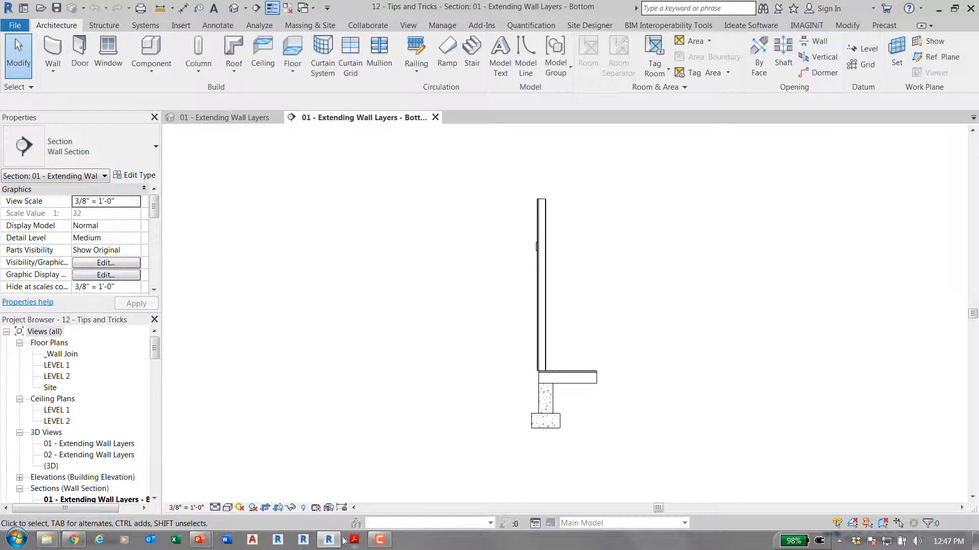
Switch to the PowerPoint slide show and exit it to the normal editing view
{"action": "mouse_move", "coordinate": [203, 542]}
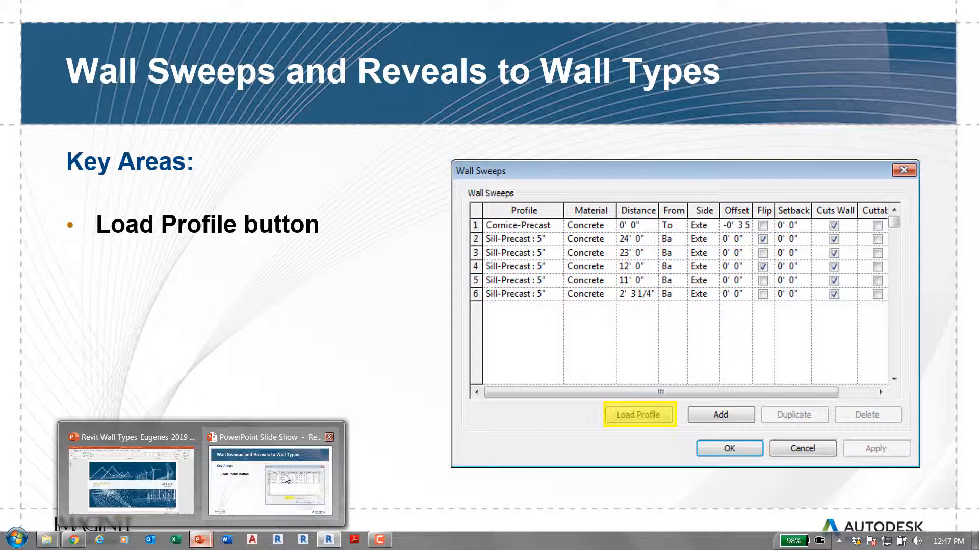
{"action": "left_click", "coordinate": [287, 479]}
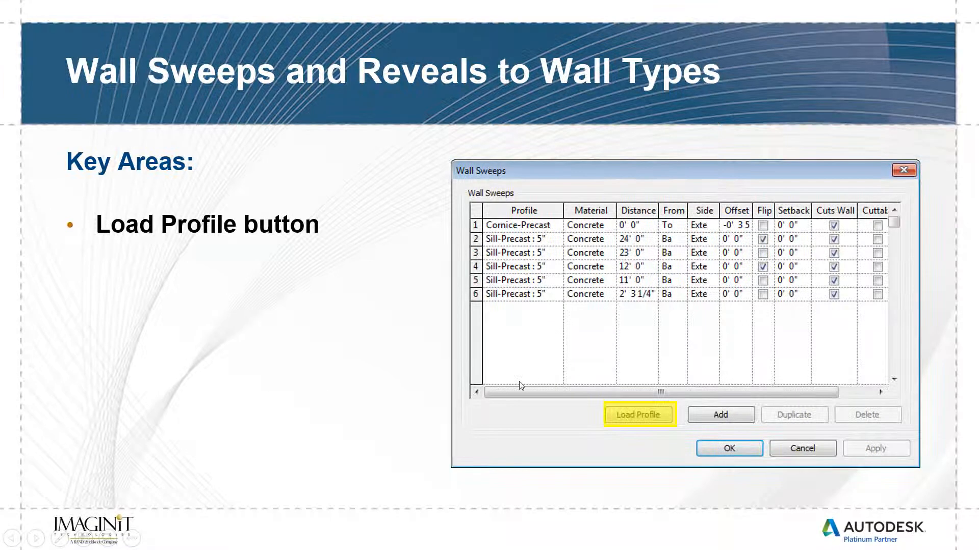
{"action": "key", "text": "Escape"}
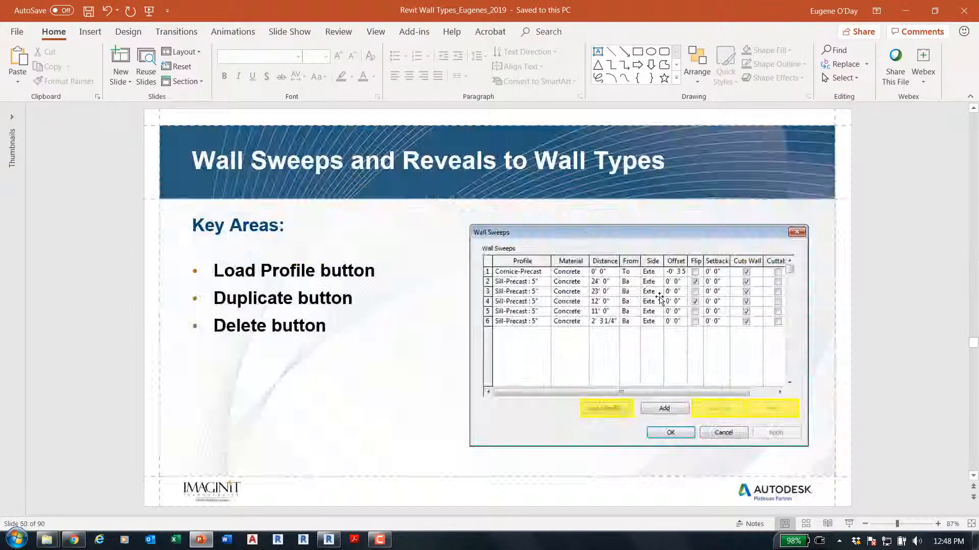
Find and open the Tips and Tricks – Extending Wall Layers slide, using the slide overview
{"action": "scroll", "coordinate": [659, 300], "scroll_direction": "down", "scroll_amount": 2}
{"action": "scroll", "coordinate": [659, 301], "scroll_direction": "down", "scroll_amount": 5}
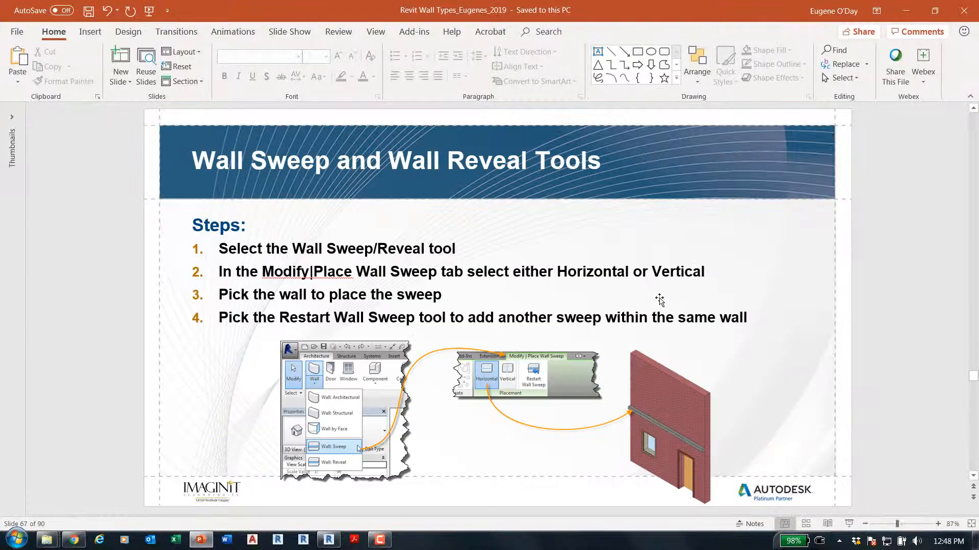
{"action": "scroll", "coordinate": [660, 298], "scroll_direction": "down", "scroll_amount": 5}
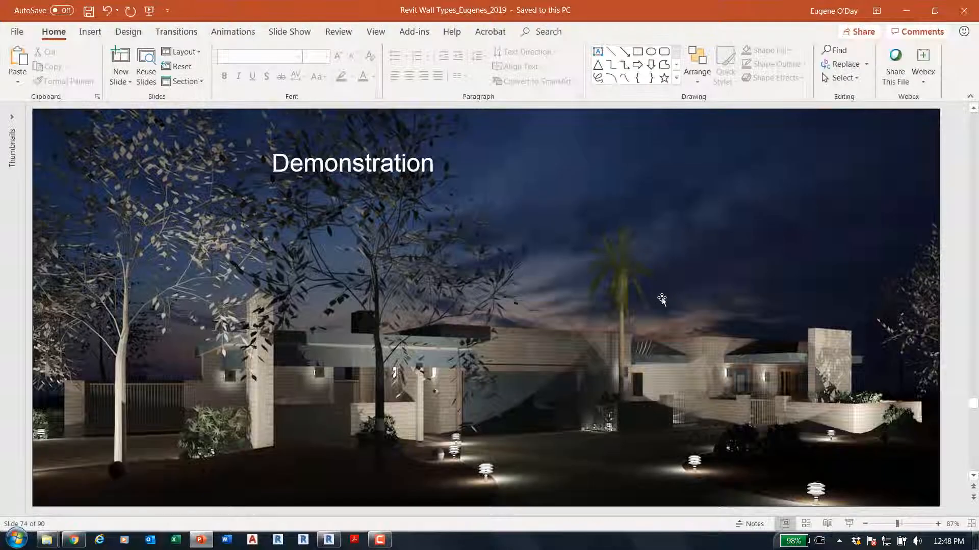
{"action": "scroll", "coordinate": [660, 299], "scroll_direction": "down", "scroll_amount": 1}
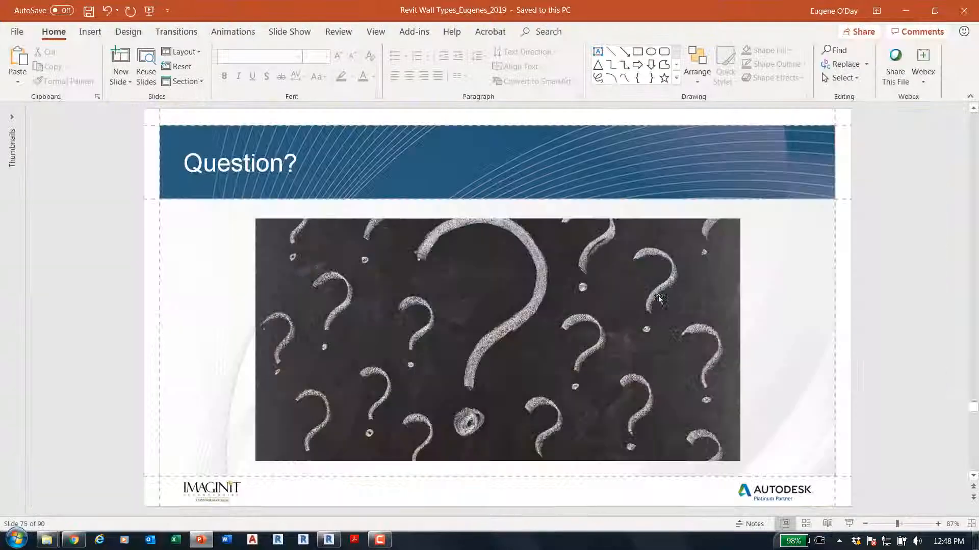
{"action": "left_click", "coordinate": [805, 524]}
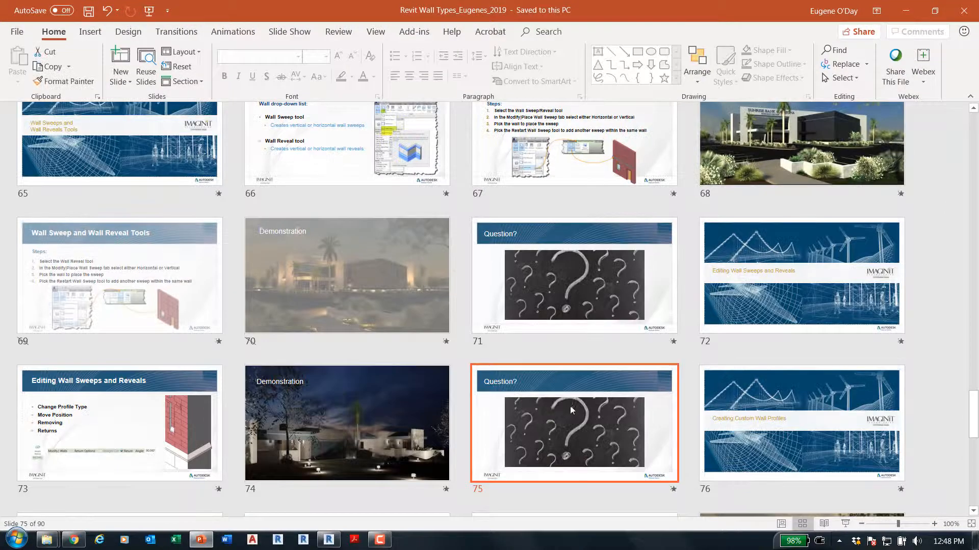
{"action": "scroll", "coordinate": [571, 405], "scroll_direction": "down", "scroll_amount": 3}
{"action": "double_click", "coordinate": [572, 418]}
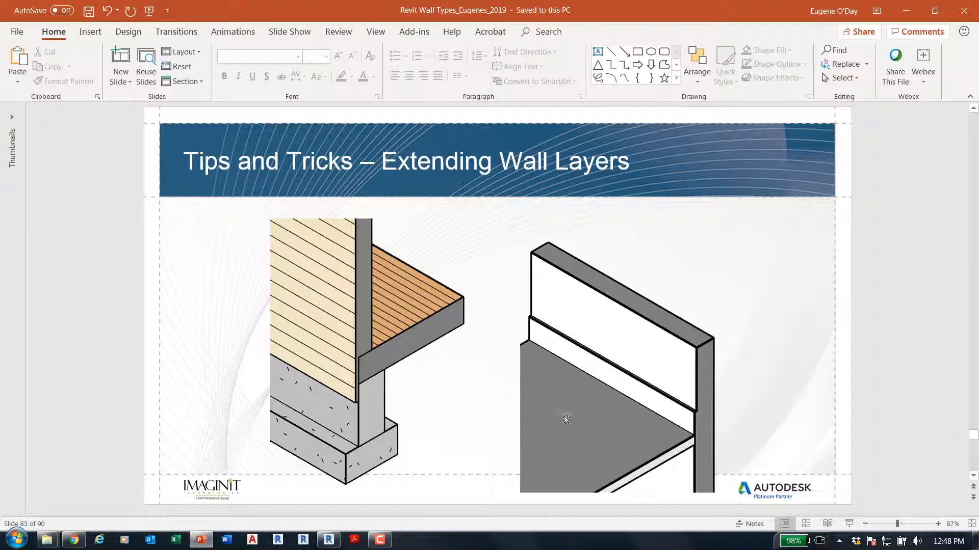
{"action": "left_click", "coordinate": [356, 398]}
{"action": "left_click", "coordinate": [355, 399]}
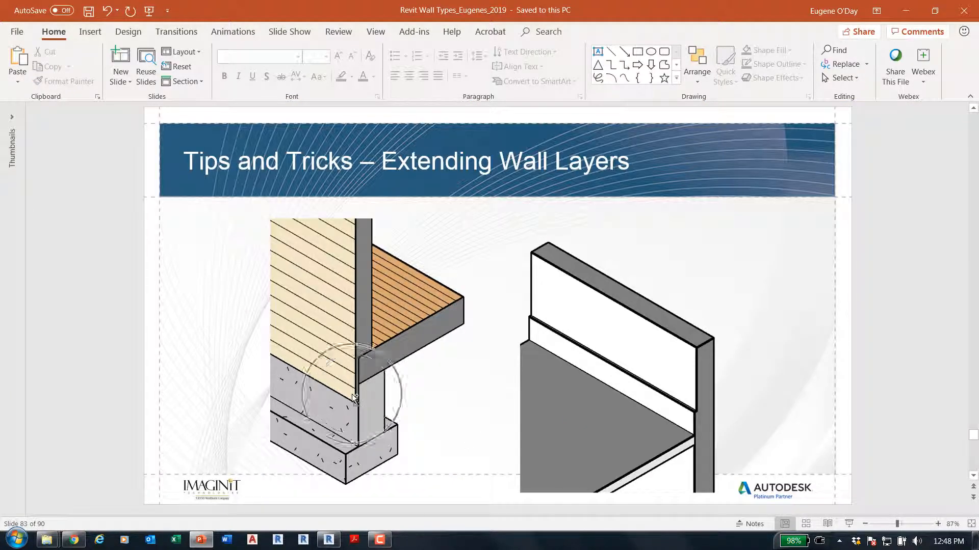
{"action": "left_click", "coordinate": [355, 398]}
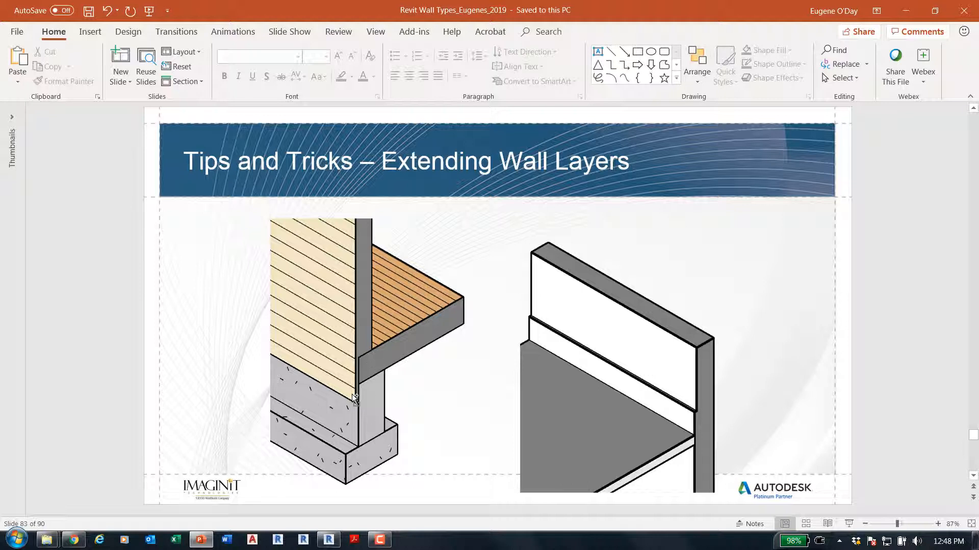
{"action": "left_click", "coordinate": [356, 398]}
{"action": "left_click", "coordinate": [355, 399]}
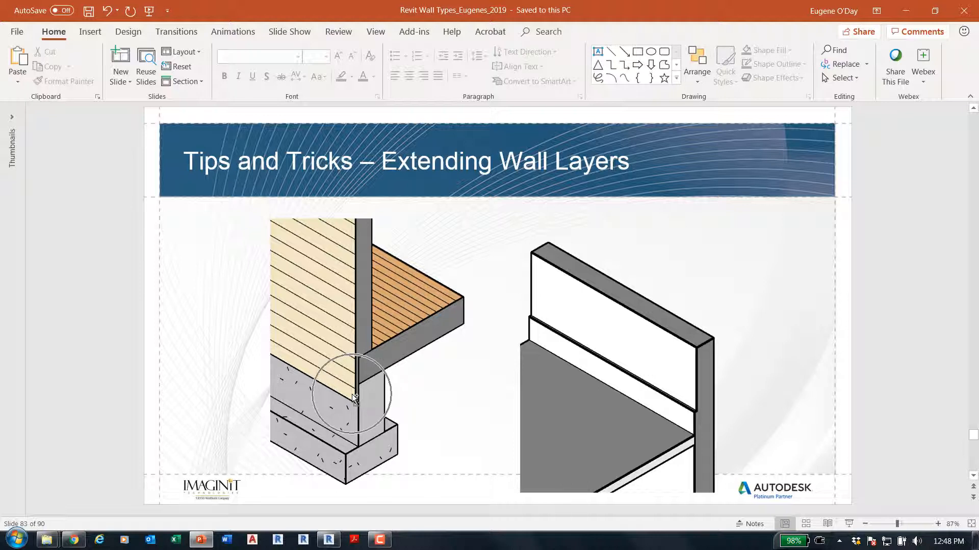
{"action": "key", "text": "ctrl"}
{"action": "key", "text": "ctrl"}
{"action": "key", "text": "ctrl"}
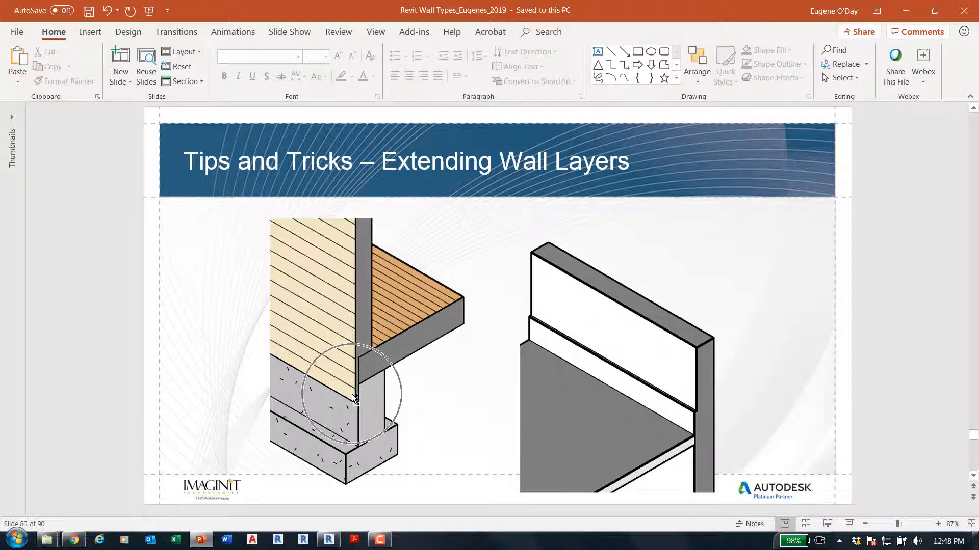
{"action": "key", "text": "ctrl"}
{"action": "key", "text": "ctrl"}
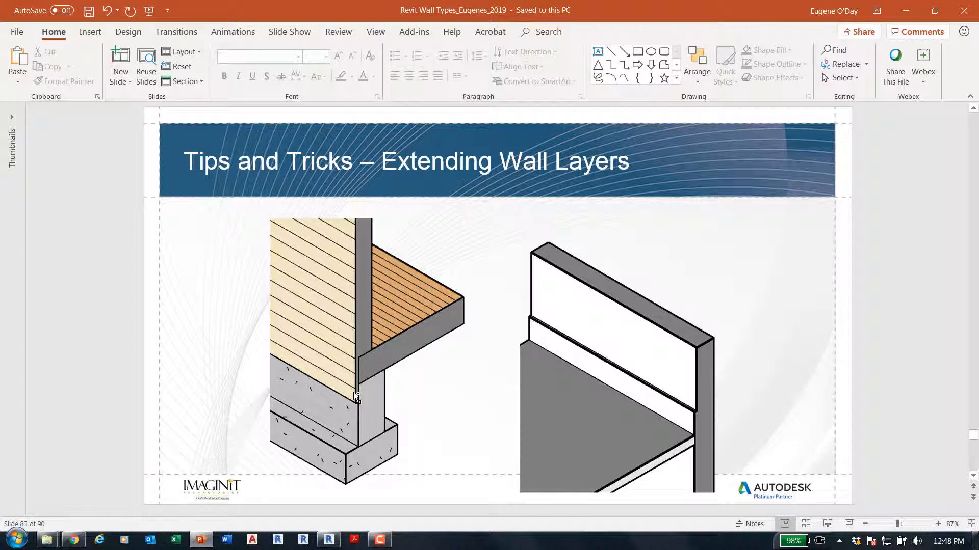
{"action": "key", "text": "ctrl"}
Switch back to Revit and select the exterior wall standing on the floor edge in the wall section
{"action": "left_click", "coordinate": [329, 540]}
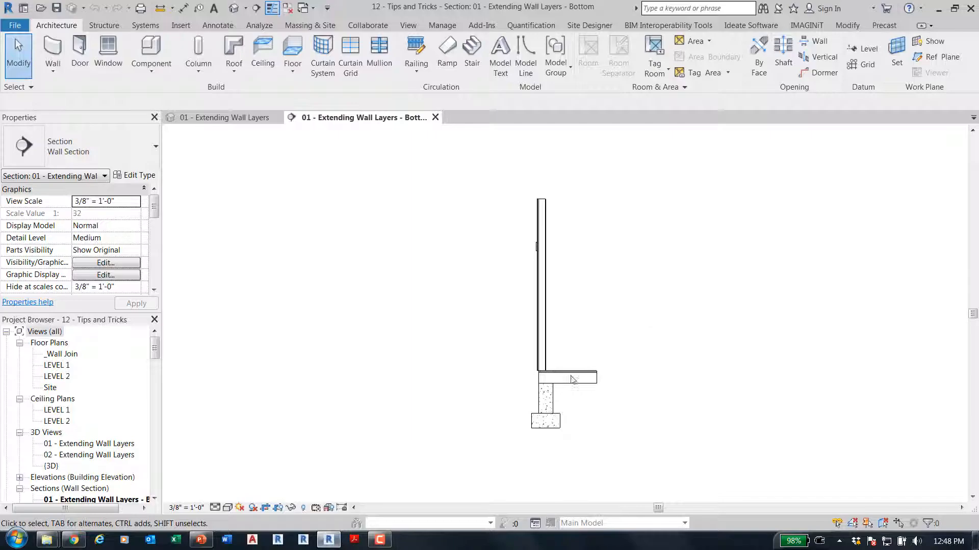
{"action": "scroll", "coordinate": [551, 373], "scroll_direction": "up", "scroll_amount": 4}
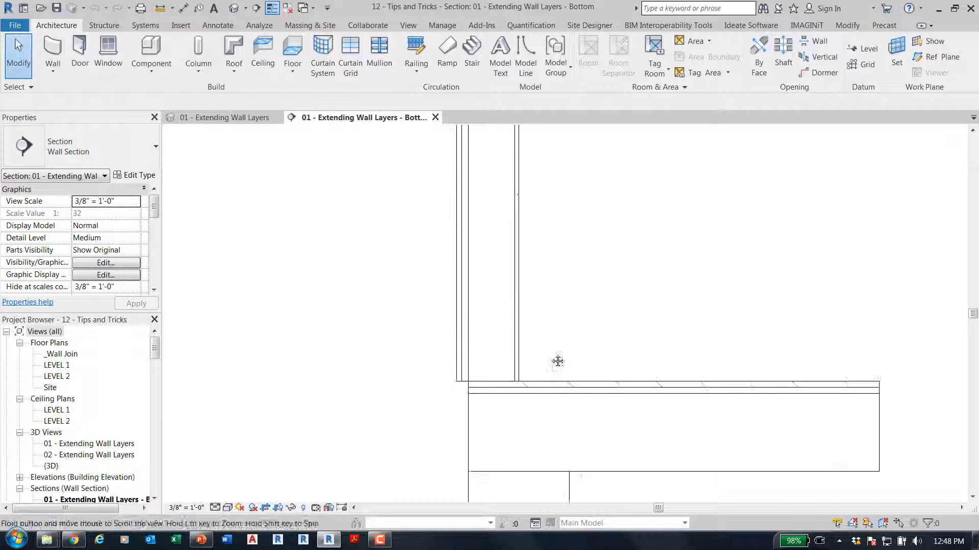
{"action": "left_click", "coordinate": [517, 290]}
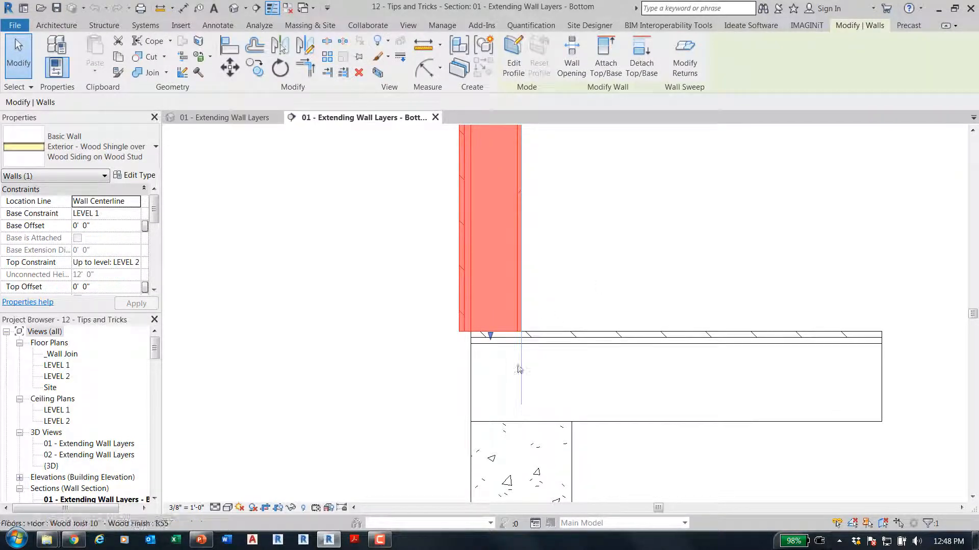
{"action": "scroll", "coordinate": [470, 342], "scroll_direction": "up", "scroll_amount": 2}
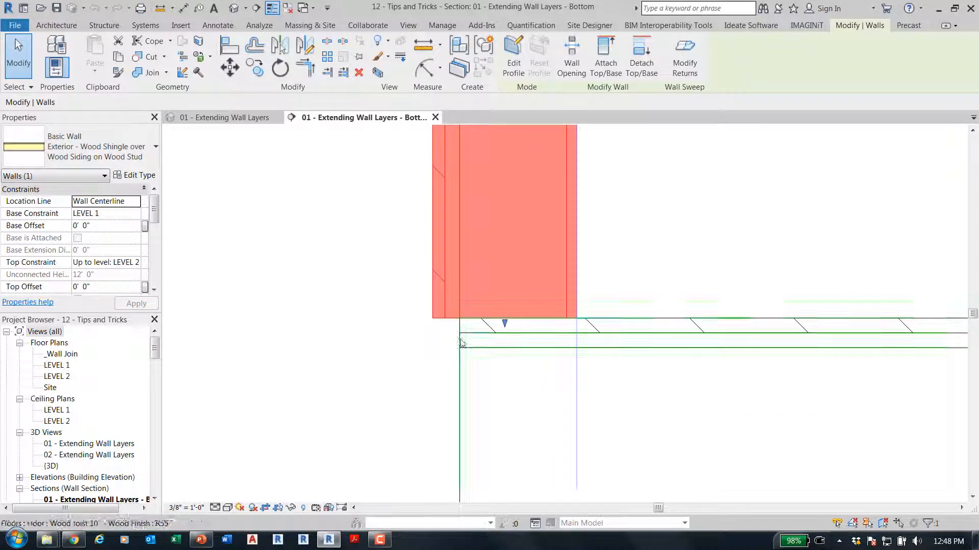
Open the selected wall type's structure for editing, with the section preview showing the base of the layers
{"action": "left_click", "coordinate": [140, 175]}
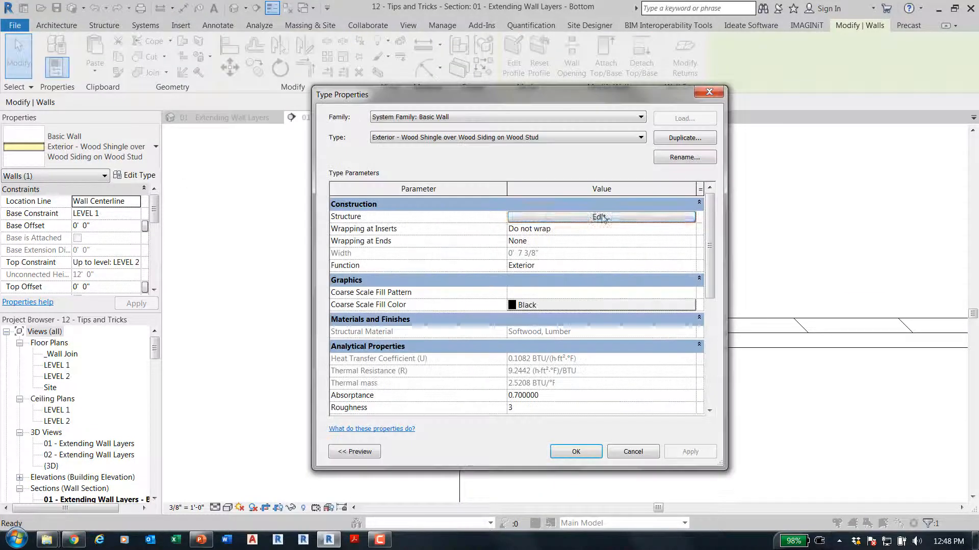
{"action": "left_click", "coordinate": [594, 217]}
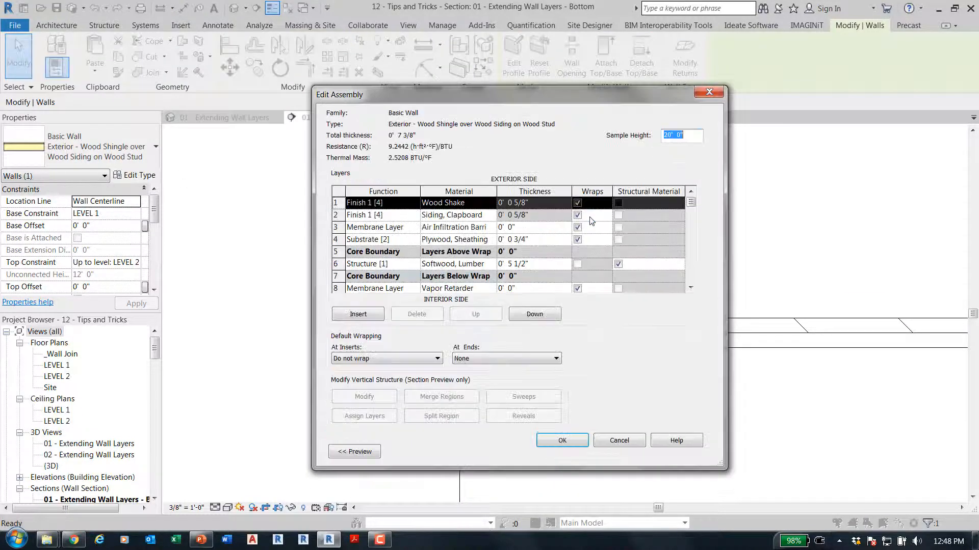
{"action": "left_click", "coordinate": [355, 452]}
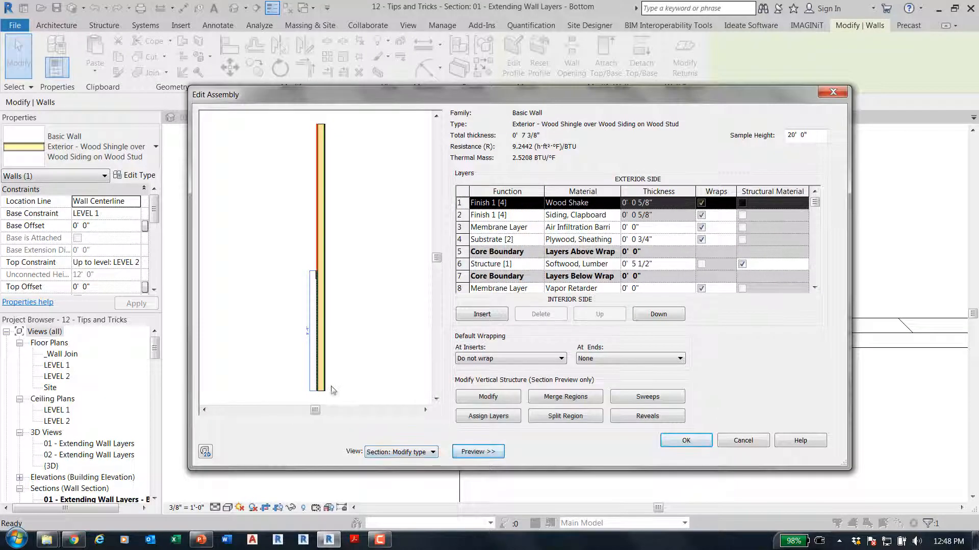
{"action": "scroll", "coordinate": [327, 398], "scroll_direction": "up", "scroll_amount": 5}
{"action": "scroll", "coordinate": [301, 392], "scroll_direction": "up", "scroll_amount": 1}
{"action": "middle_click_drag", "start_coordinate": [303, 395], "coordinate": [342, 368]}
Unlock the bottom edge of the exterior siding layer in the section preview and accept the wall type changes
{"action": "left_click", "coordinate": [508, 401]}
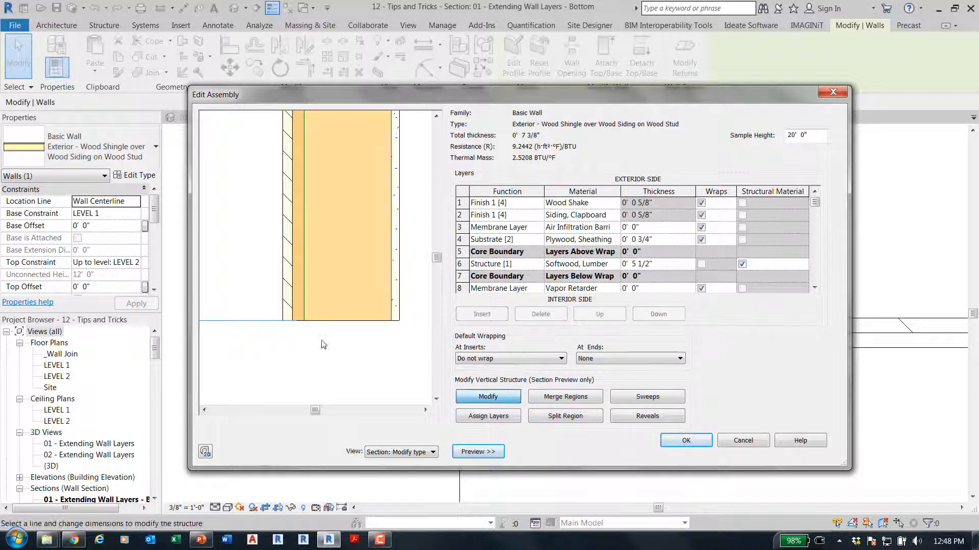
{"action": "left_click", "coordinate": [298, 322]}
{"action": "left_click", "coordinate": [298, 305]}
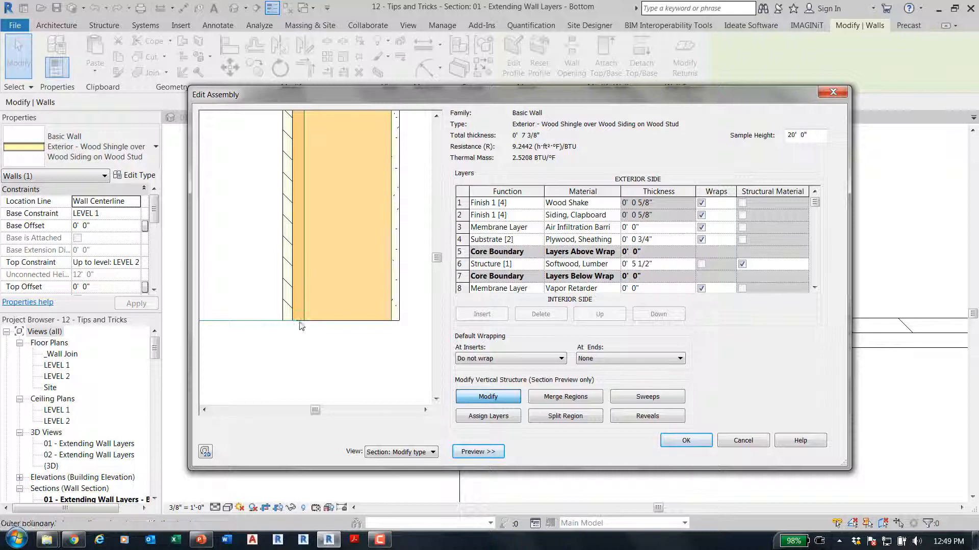
{"action": "left_click_drag", "start_coordinate": [291, 321], "coordinate": [286, 324]}
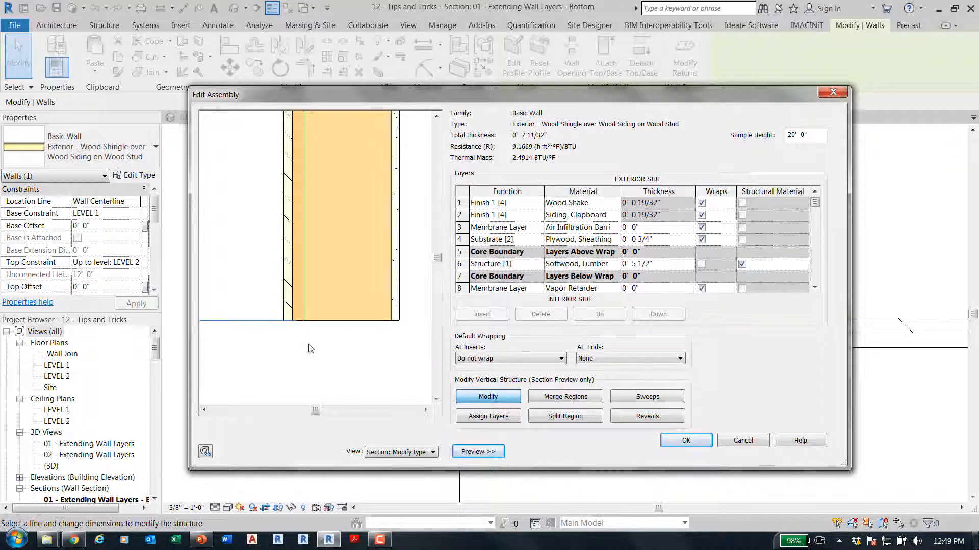
{"action": "left_click", "coordinate": [687, 441]}
{"action": "left_click", "coordinate": [695, 452]}
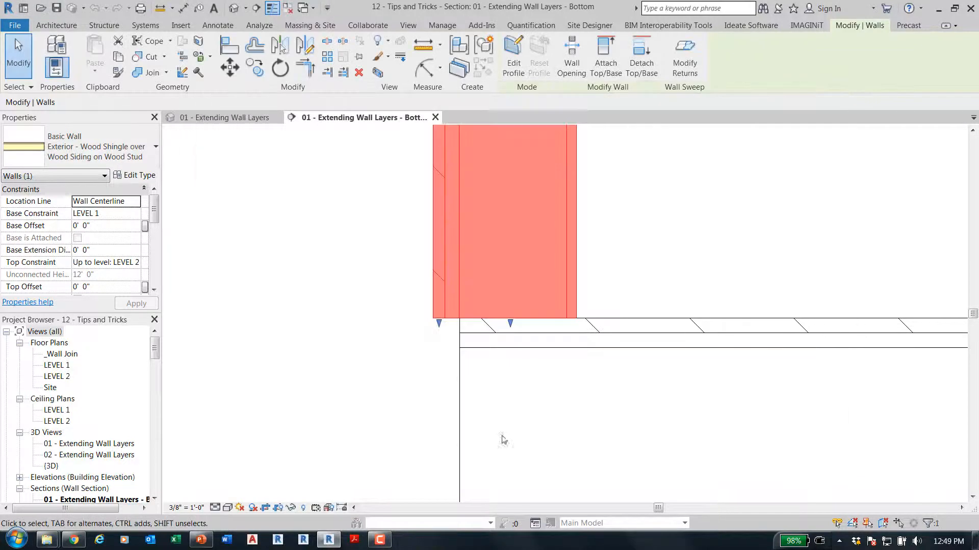
Extend the unlocked siding layer about 5" below the wall base, past the floor's edge
{"action": "left_click", "coordinate": [407, 382]}
{"action": "left_click", "coordinate": [441, 329]}
{"action": "left_click_drag", "start_coordinate": [440, 329], "coordinate": [439, 415]}
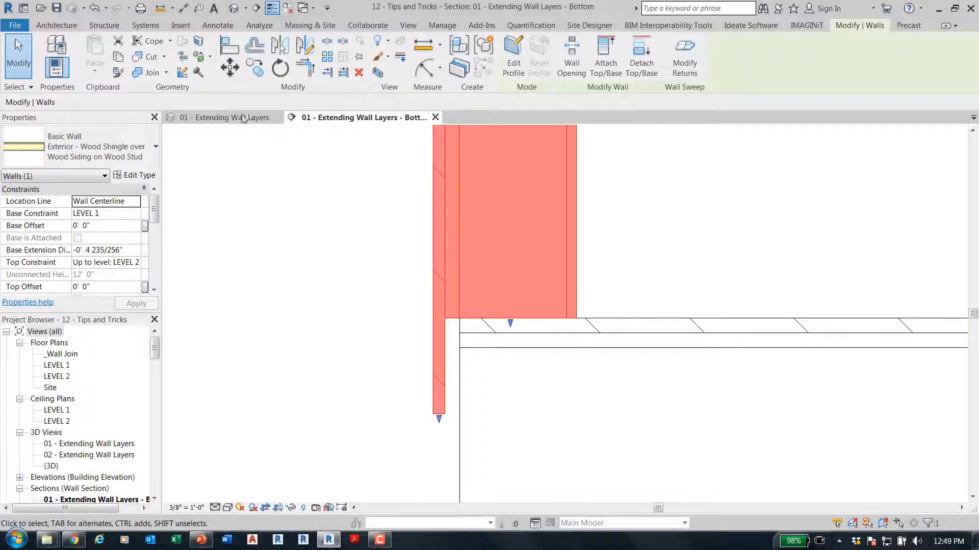
Reopen the wall type's structure for editing and try to unlock the bottom edge of the interior finish layer in the section preview
{"action": "left_click", "coordinate": [133, 175]}
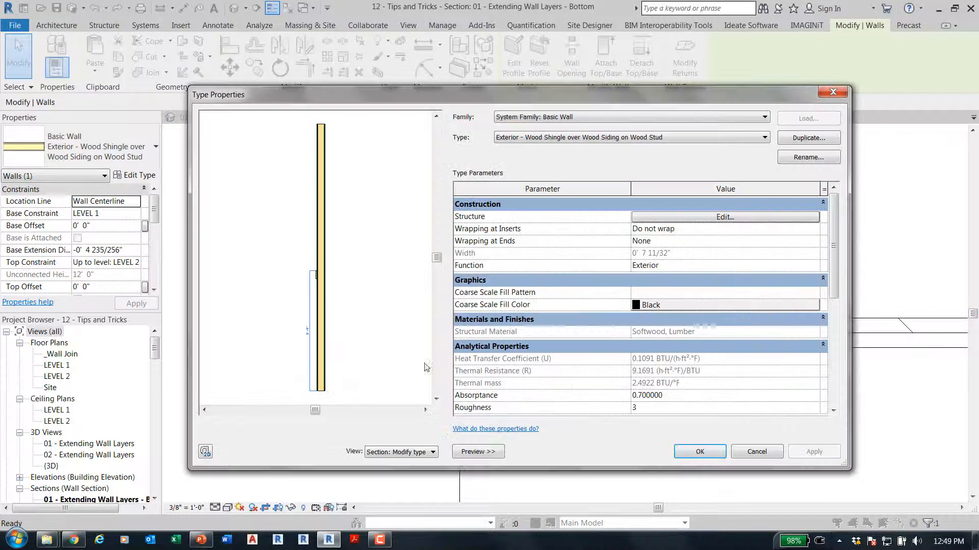
{"action": "scroll", "coordinate": [321, 400], "scroll_direction": "up", "scroll_amount": 5}
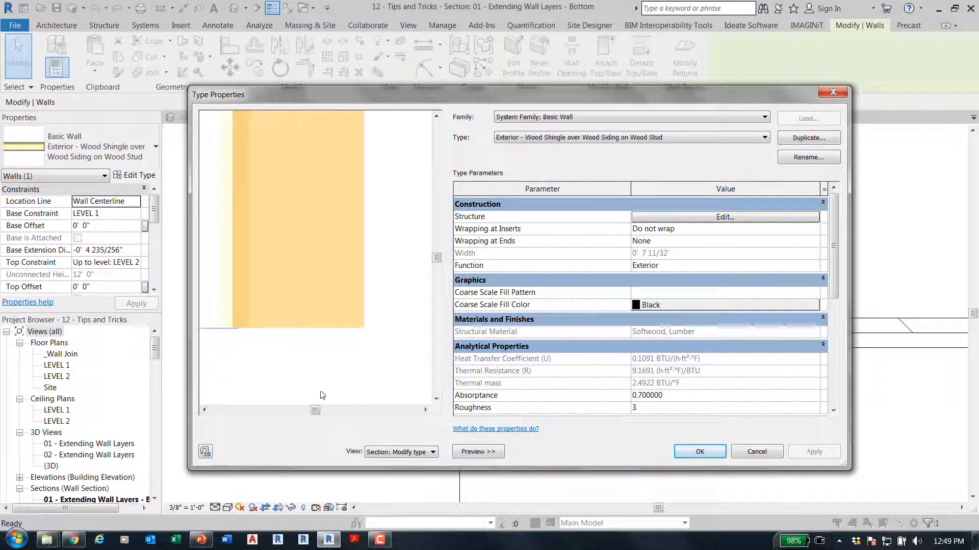
{"action": "left_click", "coordinate": [679, 218]}
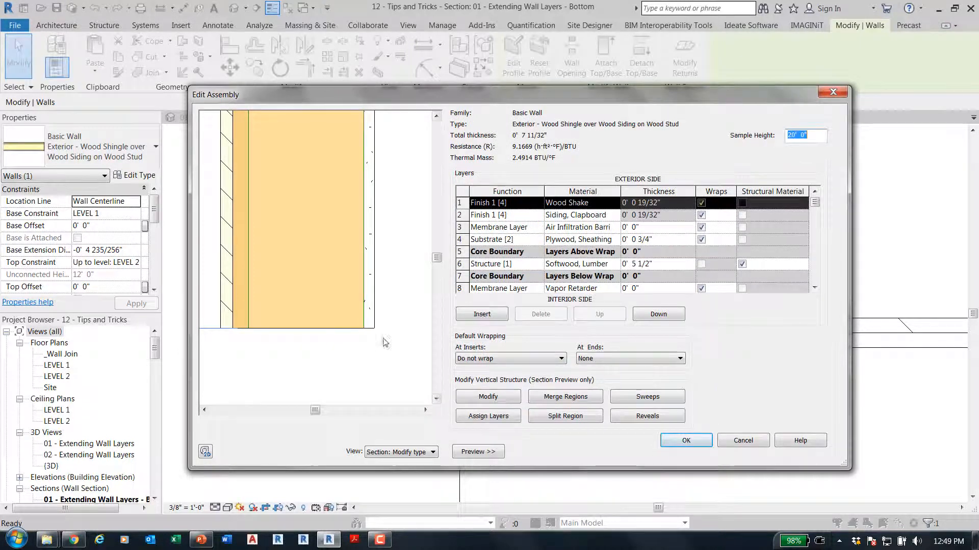
{"action": "left_click", "coordinate": [369, 329]}
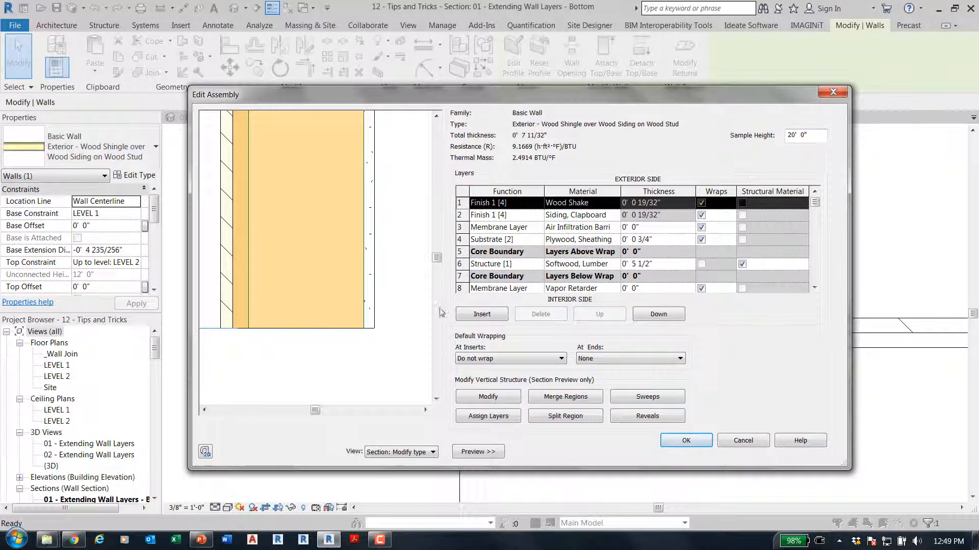
{"action": "left_click", "coordinate": [512, 394]}
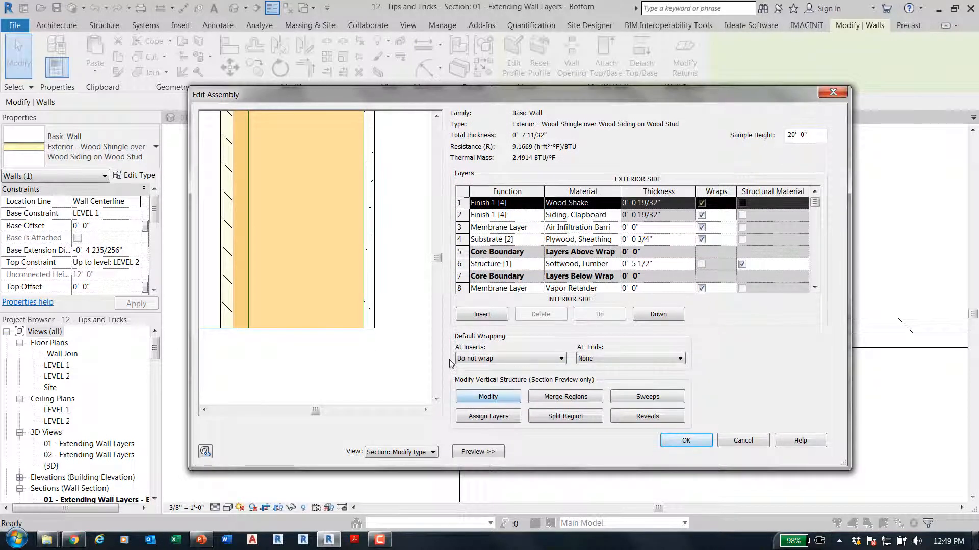
{"action": "left_click", "coordinate": [369, 329]}
{"action": "left_click", "coordinate": [368, 310]}
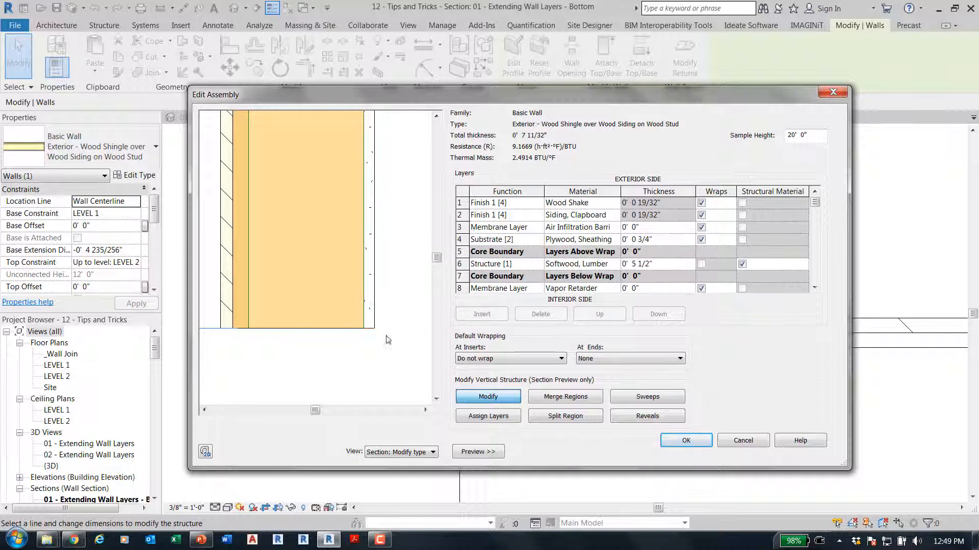
{"action": "left_click", "coordinate": [370, 328]}
{"action": "left_click", "coordinate": [368, 310]}
Try to modify the top edge of the interior finish layer in the section preview, and accept the wall type settings
{"action": "left_click_drag", "start_coordinate": [437, 255], "coordinate": [438, 255]}
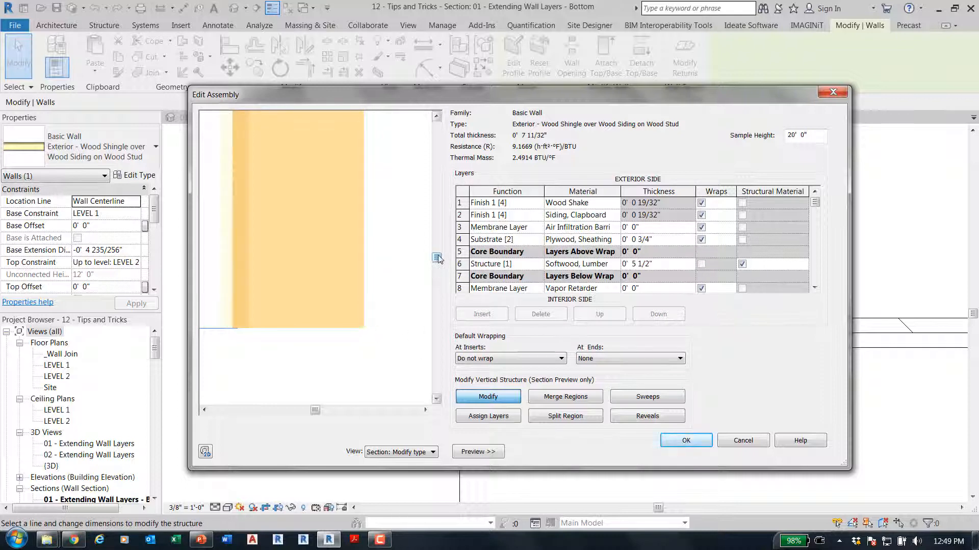
{"action": "left_click", "coordinate": [436, 117]}
{"action": "left_click", "coordinate": [436, 116]}
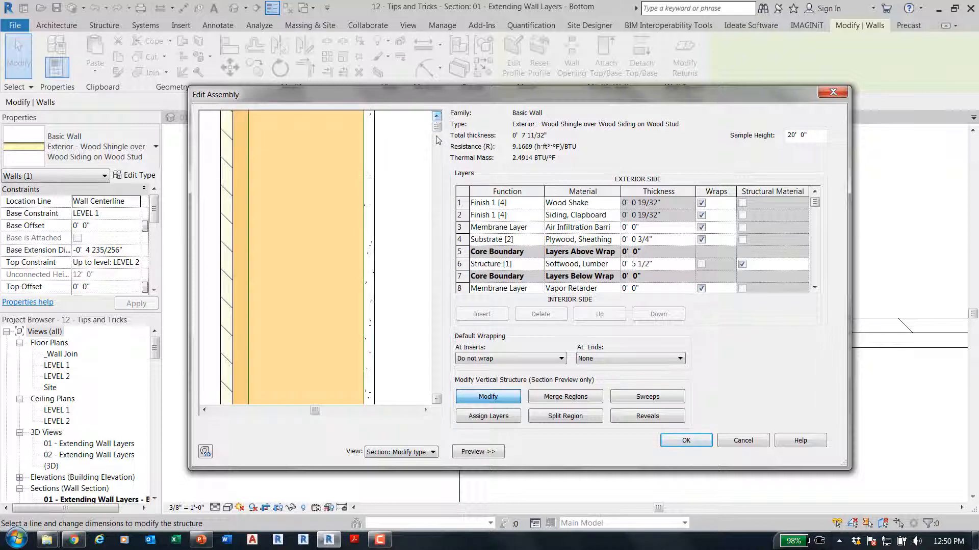
{"action": "scroll", "coordinate": [400, 168], "scroll_direction": "down", "scroll_amount": 5}
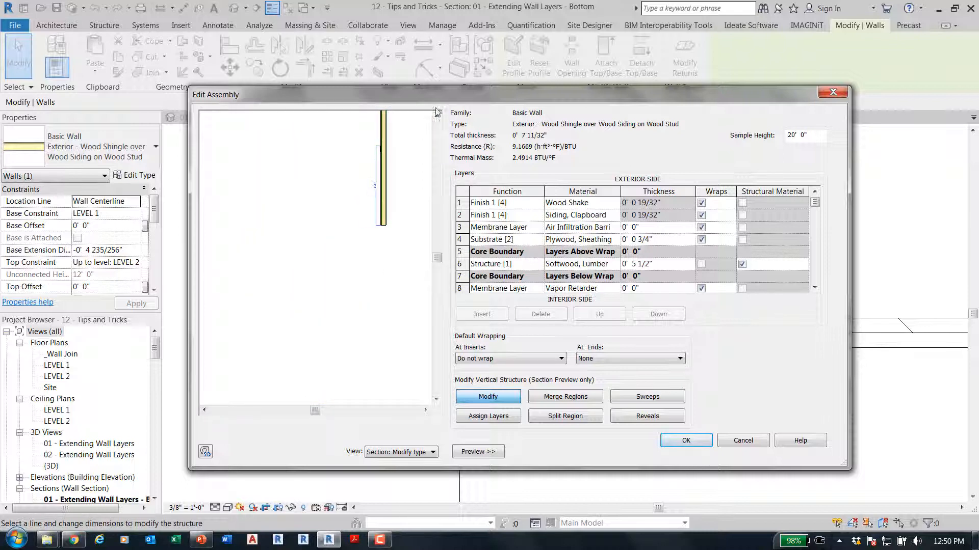
{"action": "left_click", "coordinate": [437, 117]}
{"action": "left_click", "coordinate": [436, 117]}
{"action": "scroll", "coordinate": [407, 278], "scroll_direction": "up", "scroll_amount": 5}
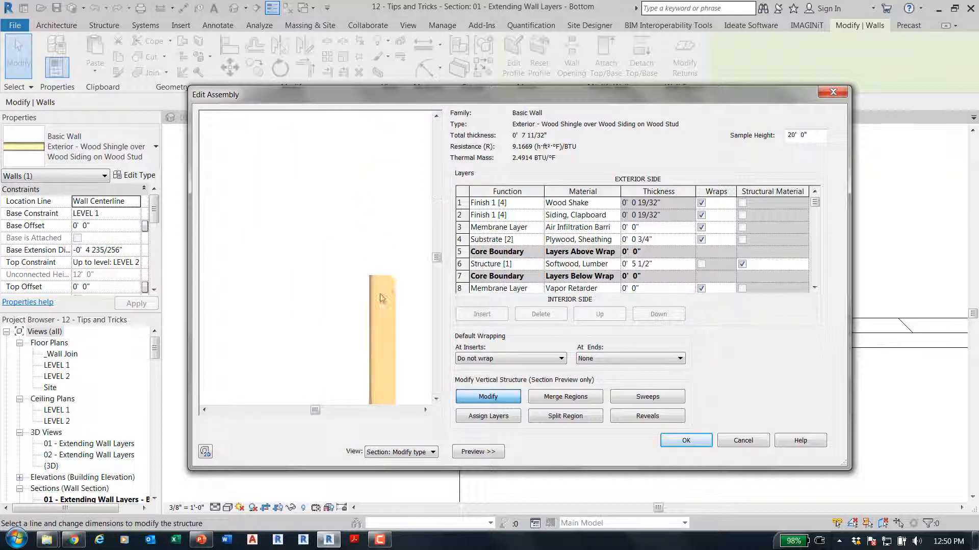
{"action": "scroll", "coordinate": [408, 278], "scroll_direction": "up", "scroll_amount": 1}
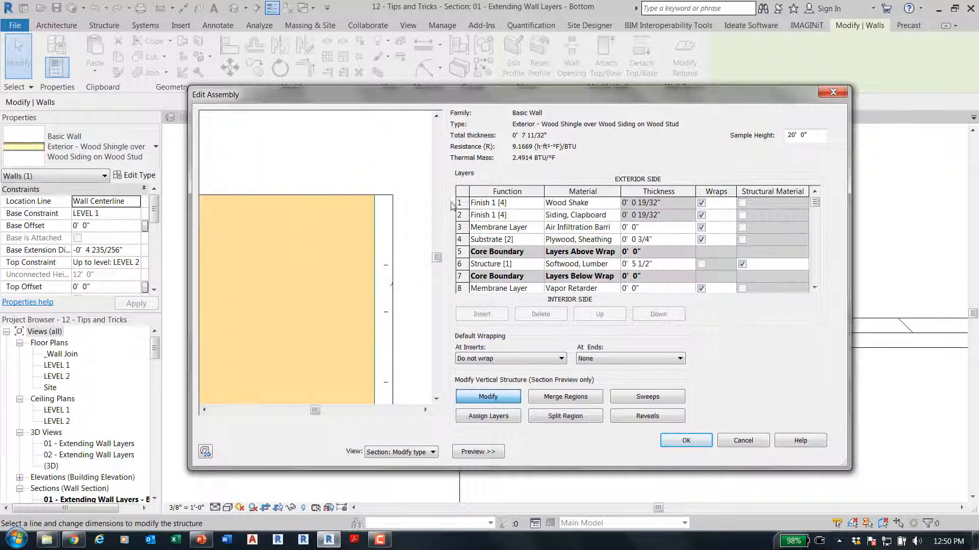
{"action": "left_click", "coordinate": [493, 397]}
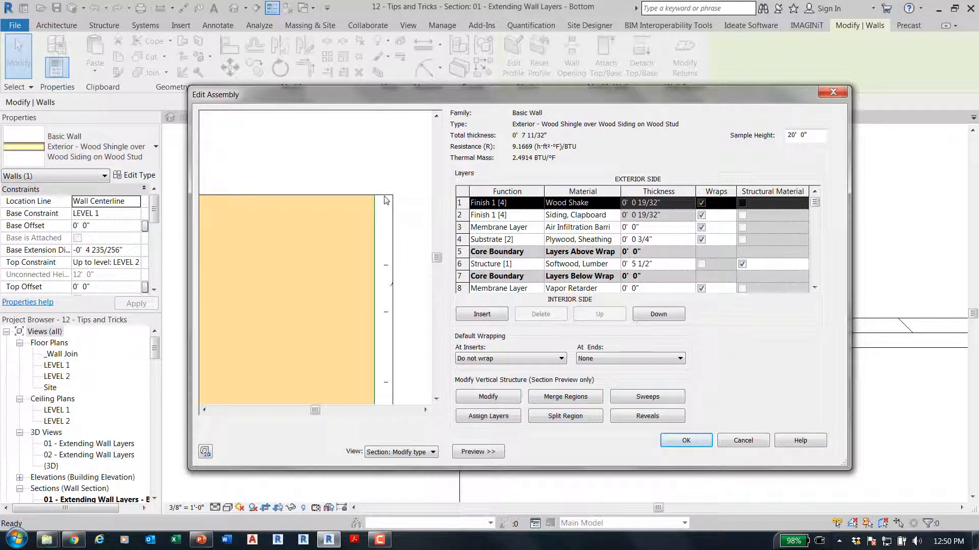
{"action": "left_click", "coordinate": [507, 397]}
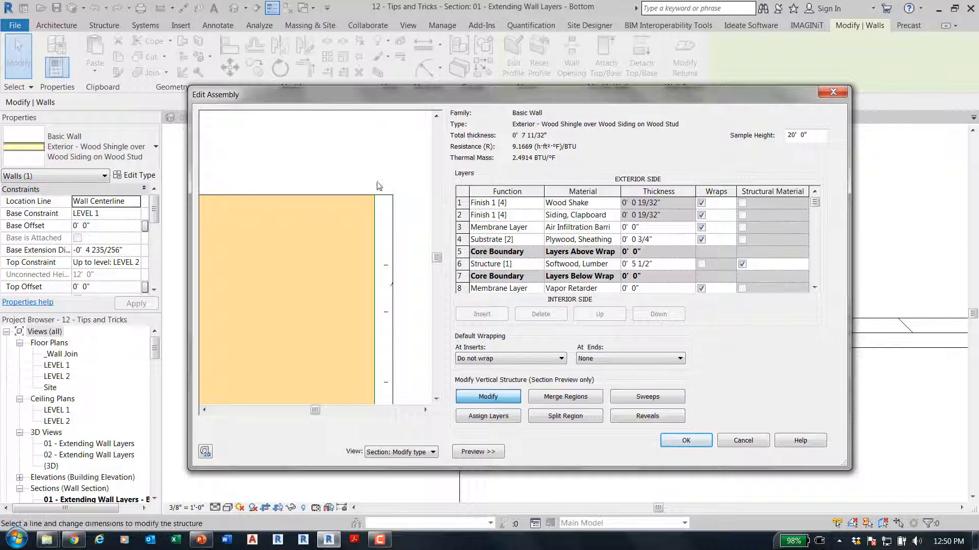
{"action": "left_click", "coordinate": [683, 441]}
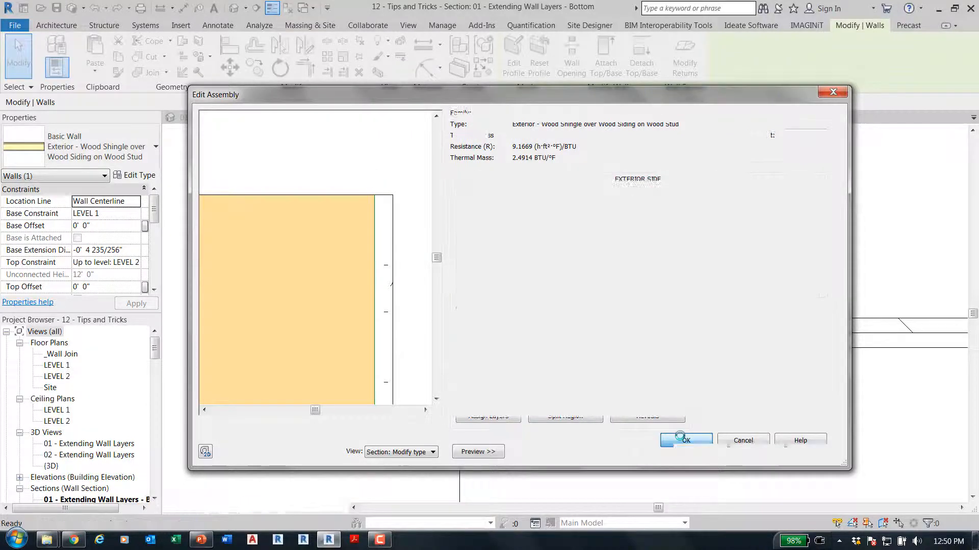
{"action": "left_click", "coordinate": [693, 451]}
{"action": "left_click", "coordinate": [650, 434]}
Inspect the top of the exterior wall in the wall section for layer extension handles
{"action": "scroll", "coordinate": [647, 431], "scroll_direction": "down", "scroll_amount": 4}
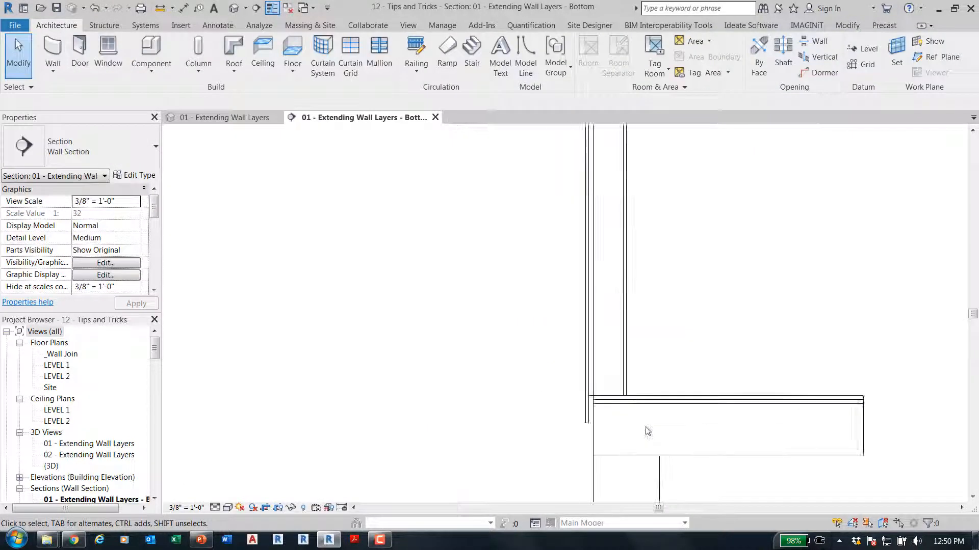
{"action": "middle_click_drag", "start_coordinate": [744, 168], "coordinate": [656, 435]}
{"action": "scroll", "coordinate": [627, 245], "scroll_direction": "down", "scroll_amount": 2}
{"action": "scroll", "coordinate": [540, 222], "scroll_direction": "up", "scroll_amount": 8}
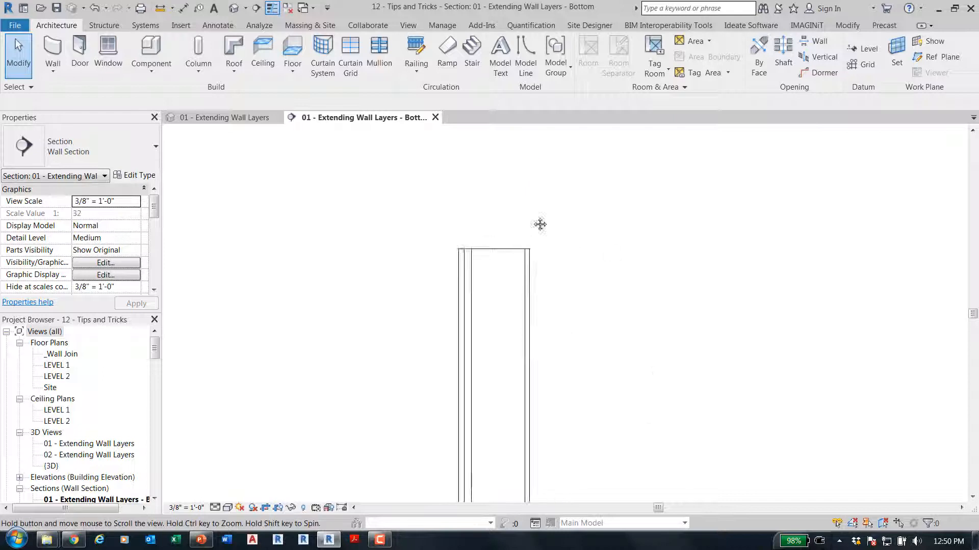
{"action": "left_click", "coordinate": [509, 328]}
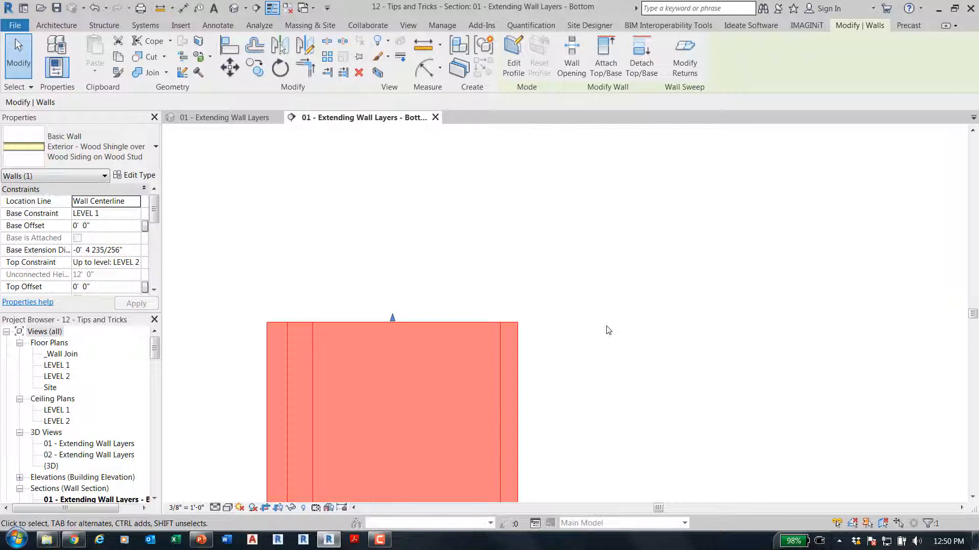
{"action": "left_click", "coordinate": [666, 308]}
Extend the exterior wall's unlocked siding layer to about 9" below the wall base in the wall section
{"action": "middle_click", "coordinate": [666, 309]}
{"action": "middle_click", "coordinate": [666, 309]}
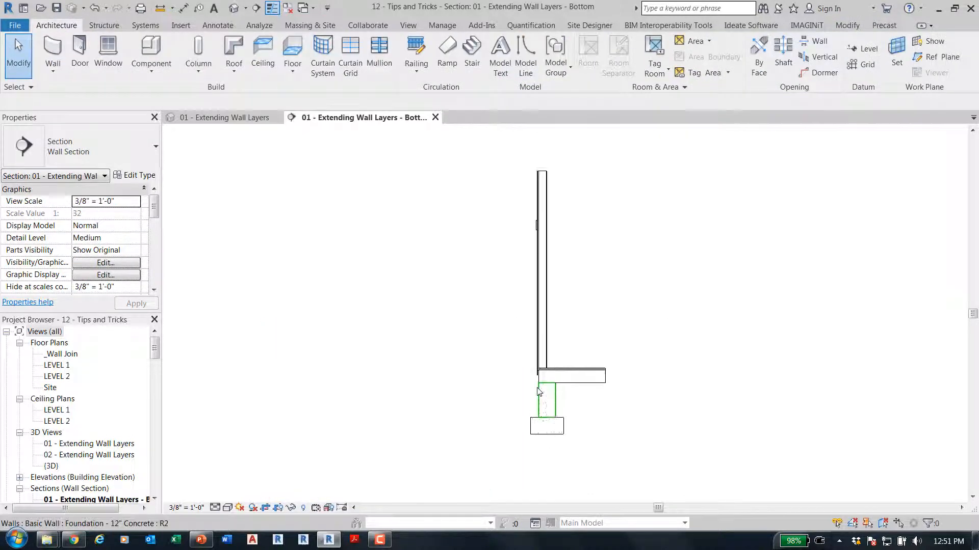
{"action": "scroll", "coordinate": [545, 375], "scroll_direction": "up", "scroll_amount": 6}
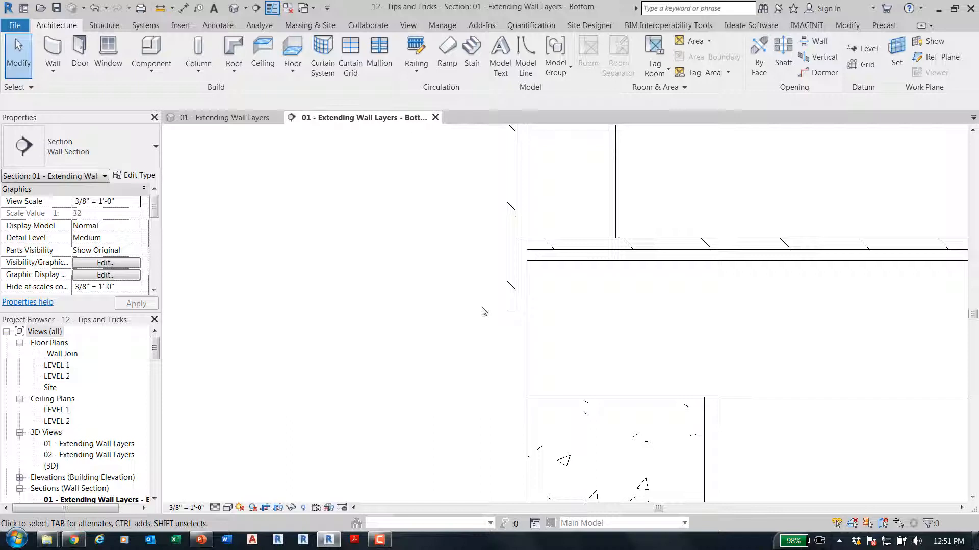
{"action": "left_click", "coordinate": [512, 273]}
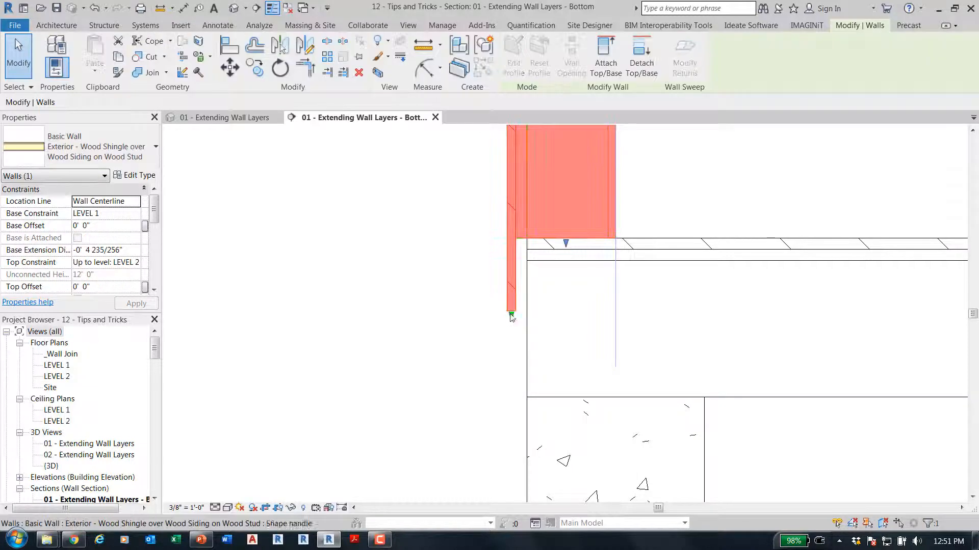
{"action": "left_click_drag", "start_coordinate": [511, 315], "coordinate": [510, 373]}
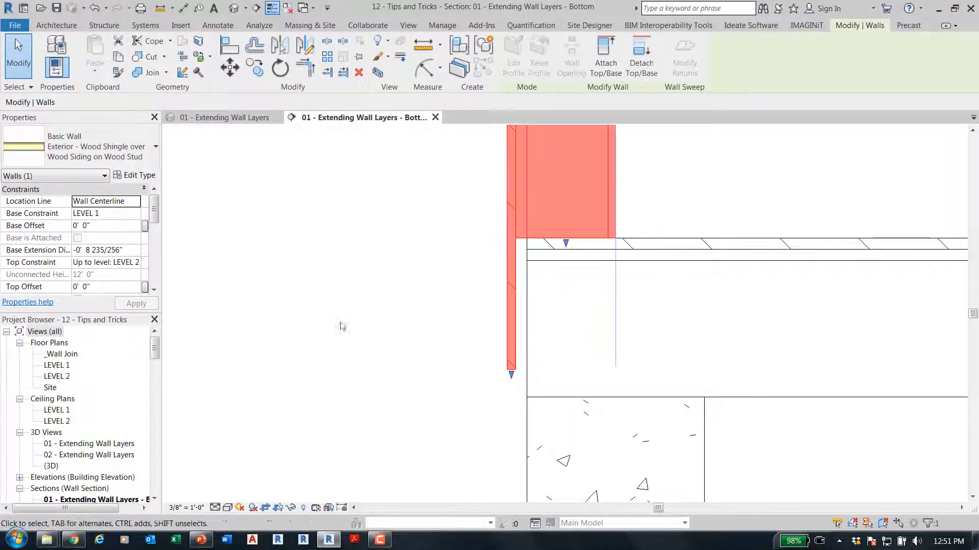
Try base extension distances of 2' and 5' on the selected exterior wall
{"action": "left_click", "coordinate": [131, 250]}
{"action": "type", "text": "2"}
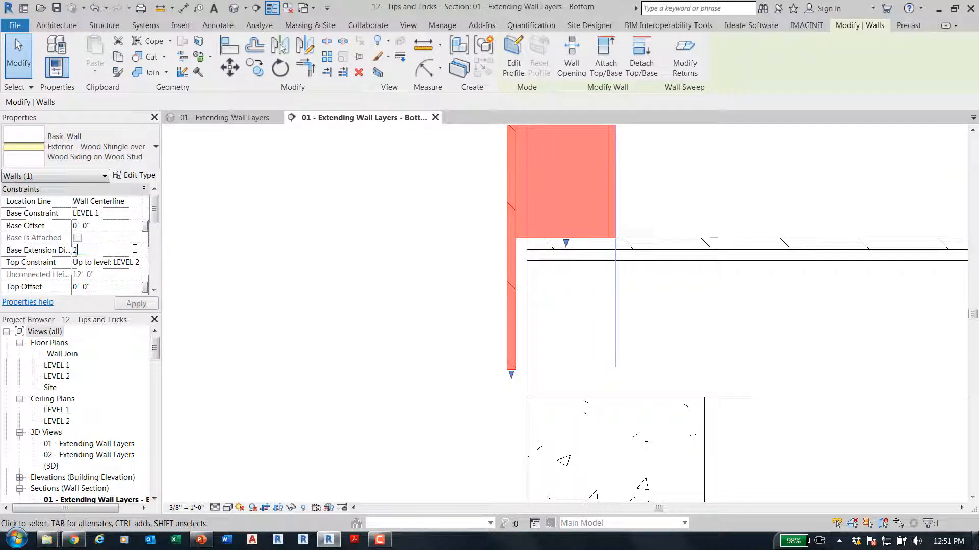
{"action": "key", "text": "Return"}
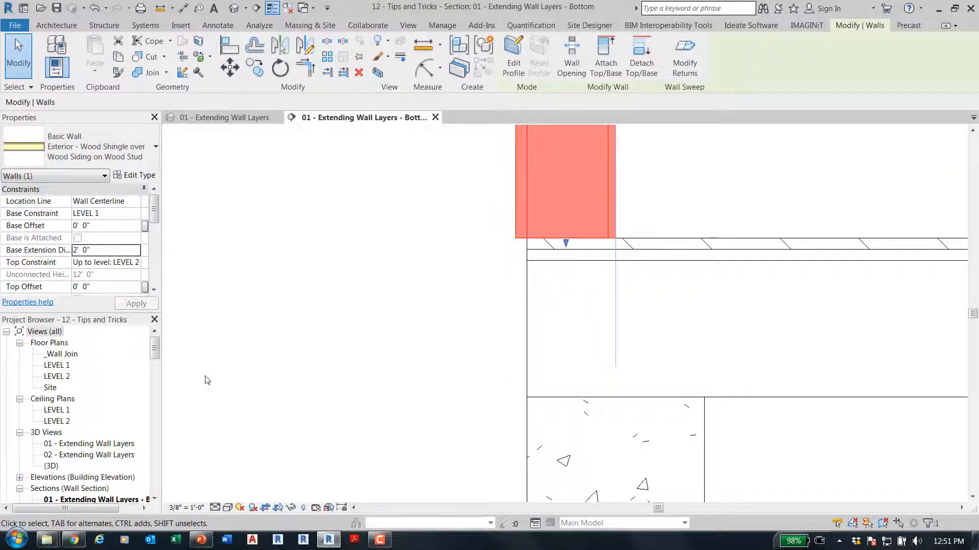
{"action": "left_click", "coordinate": [125, 249]}
{"action": "type", "text": "5"}
{"action": "key", "text": "Return"}
Set the selected exterior wall's base extension distance to -5'
{"action": "left_click", "coordinate": [98, 248]}
{"action": "type", "text": "-5"}
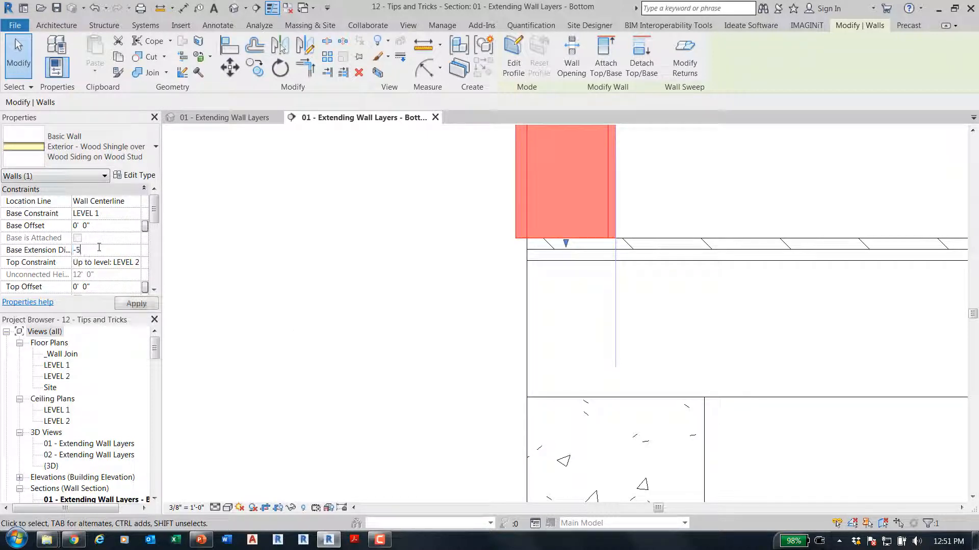
{"action": "key", "text": "Return"}
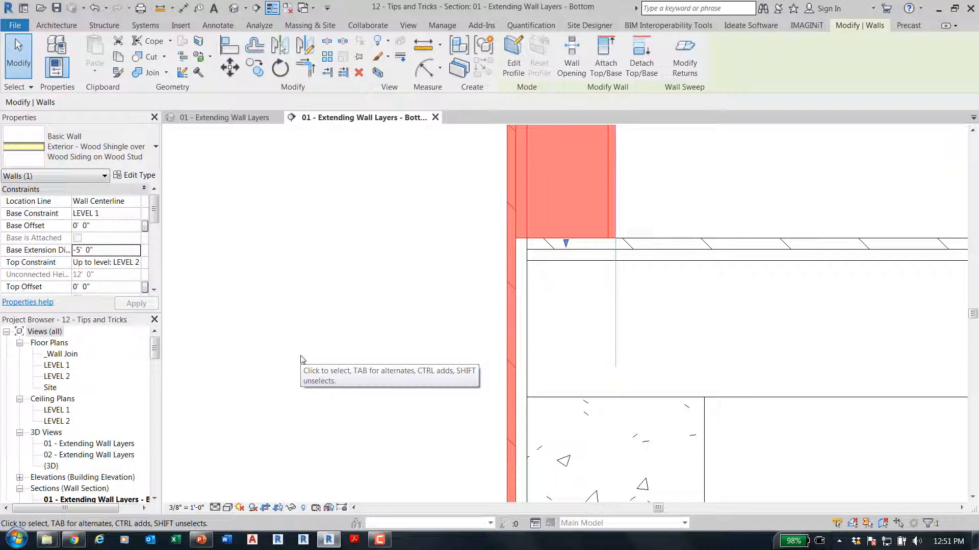
Switch to the PowerPoint presentation and open slide 88, "Tip and Trick", about wall closure in door families
{"action": "left_click", "coordinate": [201, 540]}
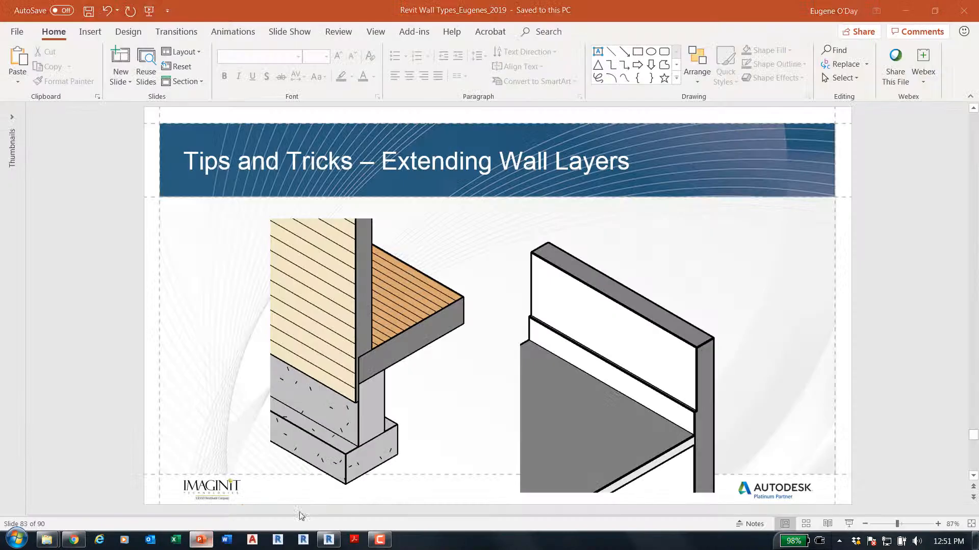
{"action": "left_click", "coordinate": [804, 523]}
{"action": "scroll", "coordinate": [817, 366], "scroll_direction": "down", "scroll_amount": 3}
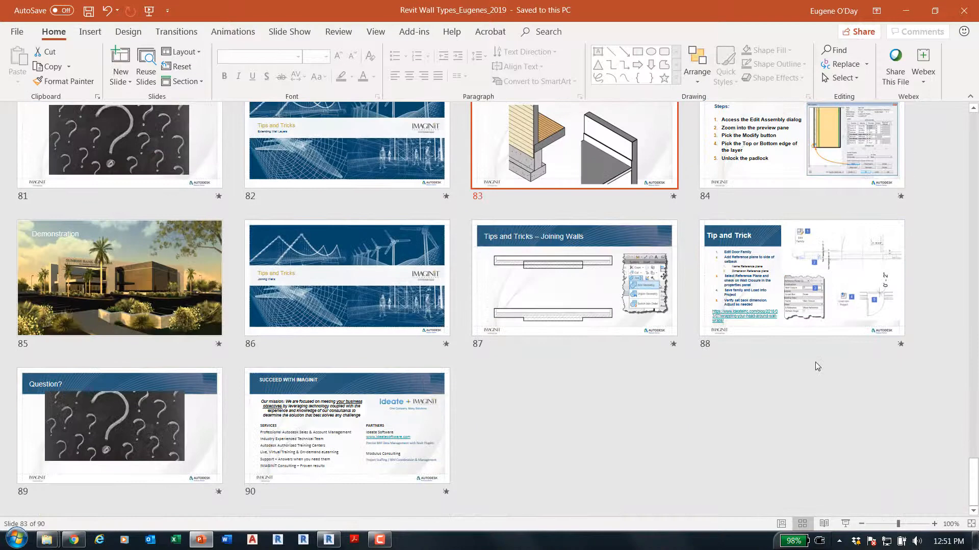
{"action": "double_click", "coordinate": [813, 330]}
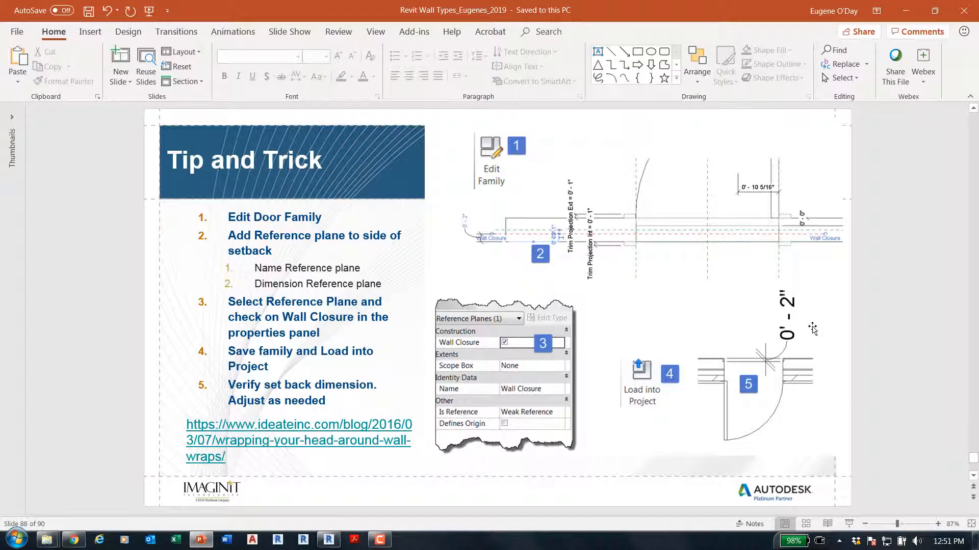